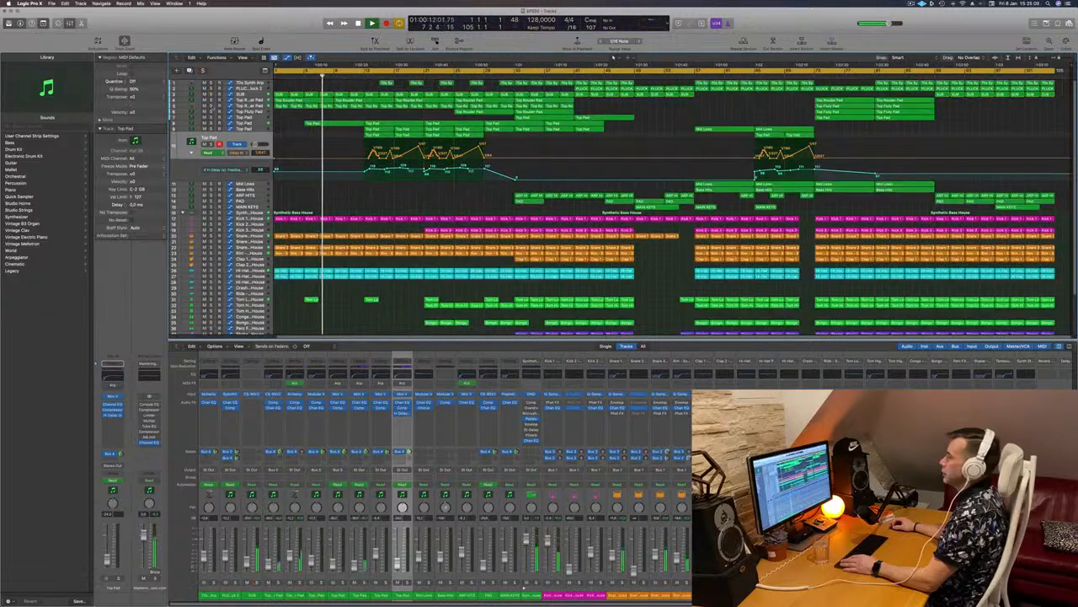
Step: Audition the pad on track 5 and the Top Pad on track 9 in solo, returning to the full mix after each
left_click(211, 107)
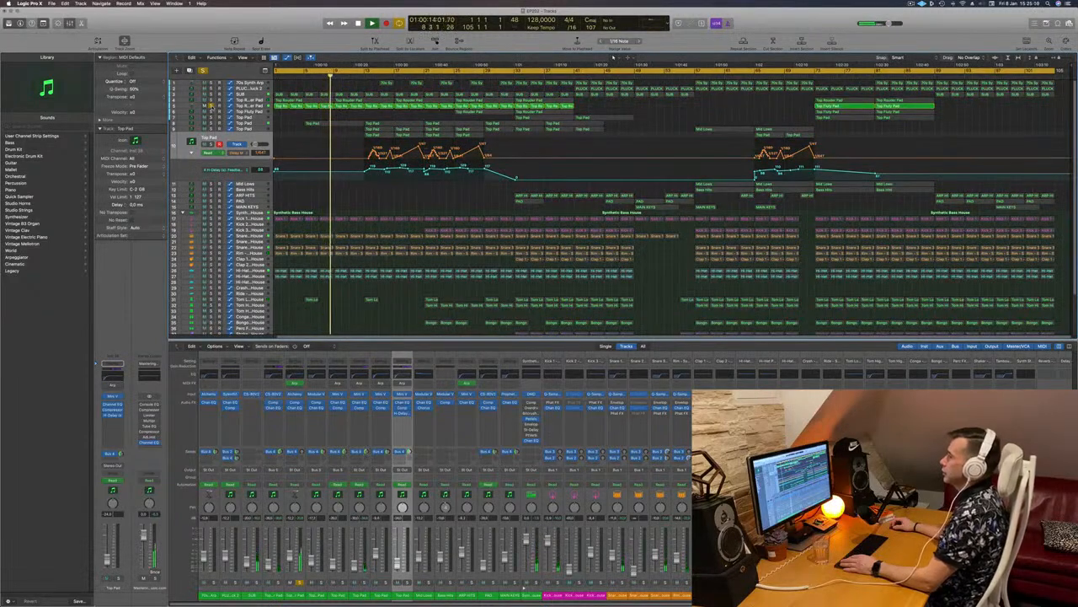
left_click(212, 106)
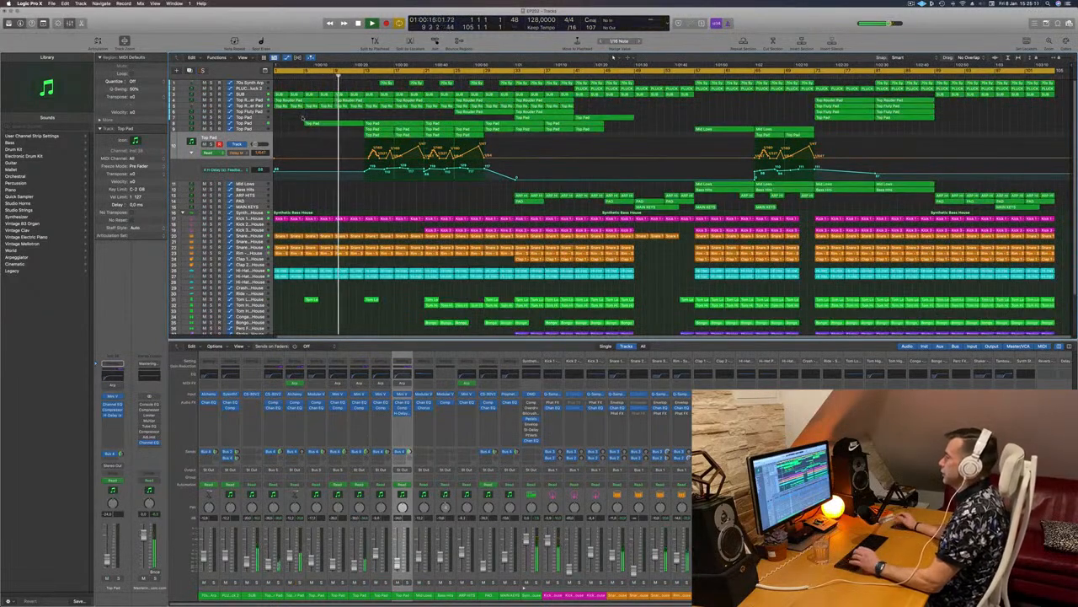
left_click(270, 129)
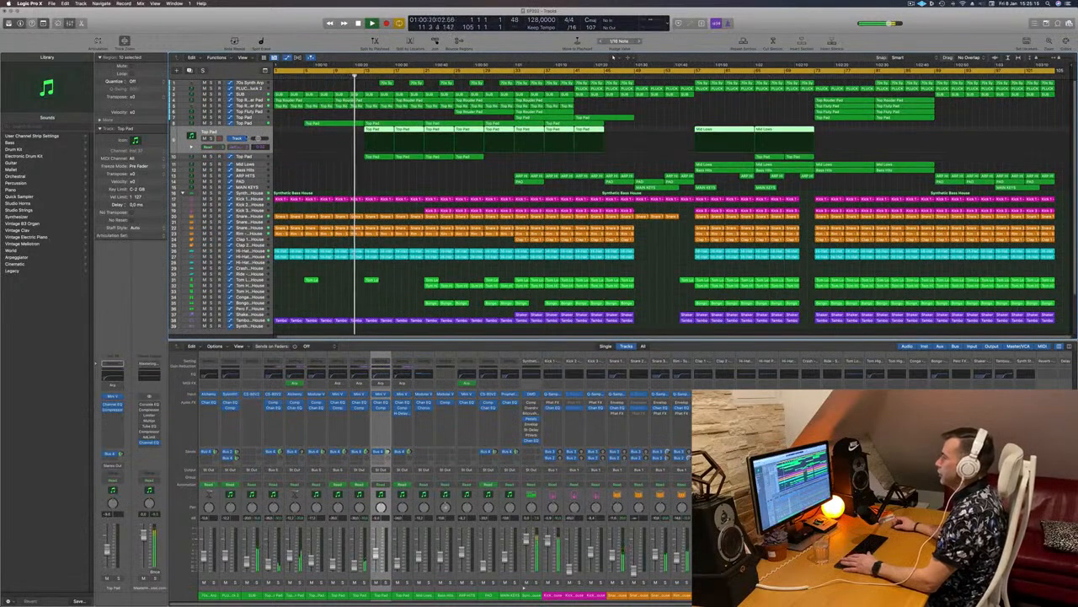
key("ctrl+s")
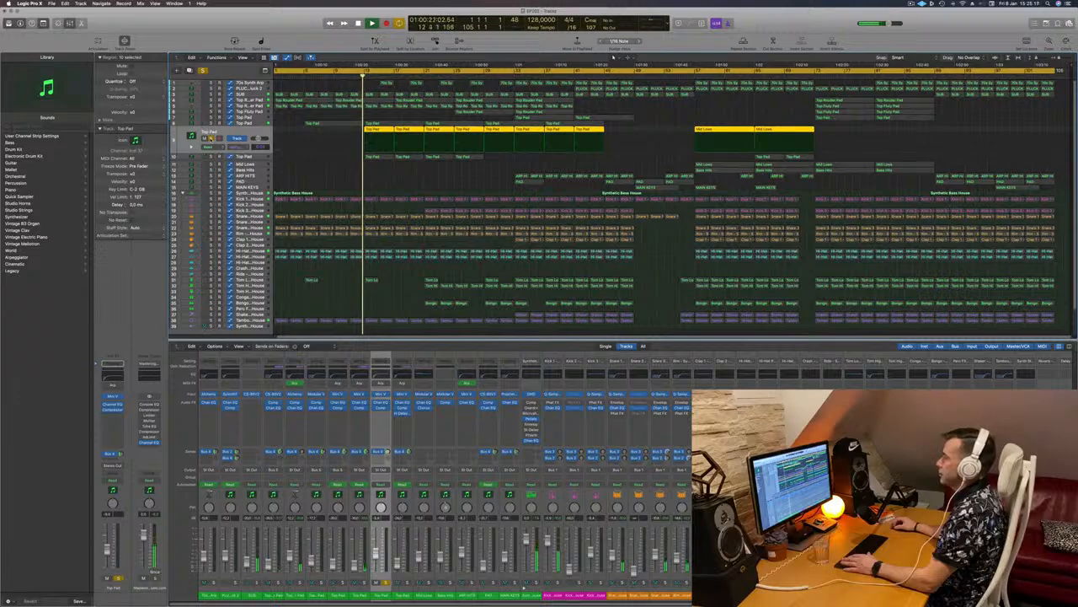
left_click(210, 139)
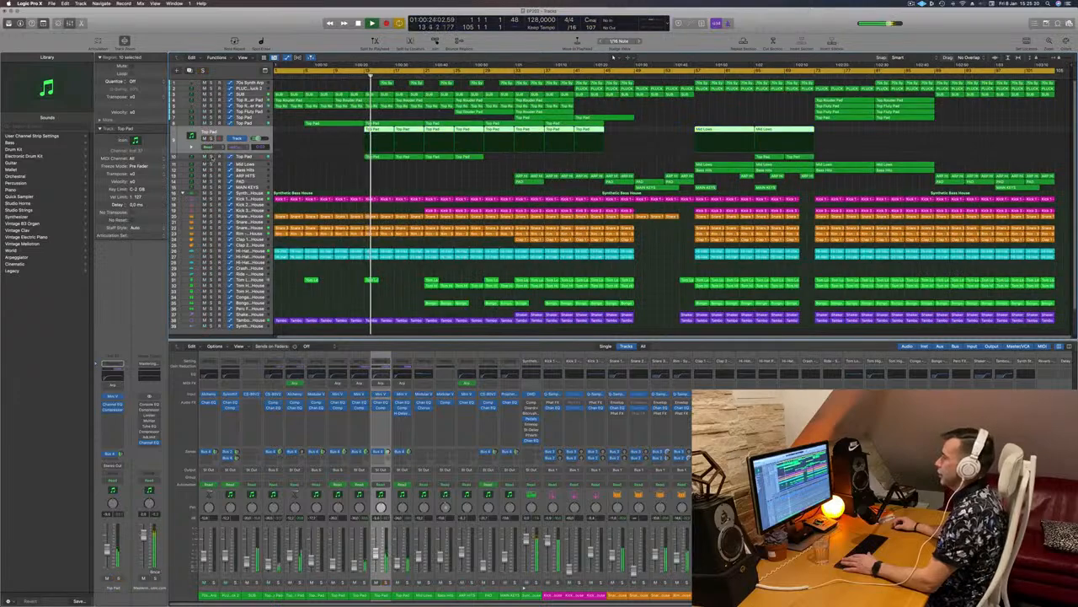
Step: Audition the Top Pad on track 10 in solo with its automation shown, return to the full mix and deselect its regions
left_click(211, 157)
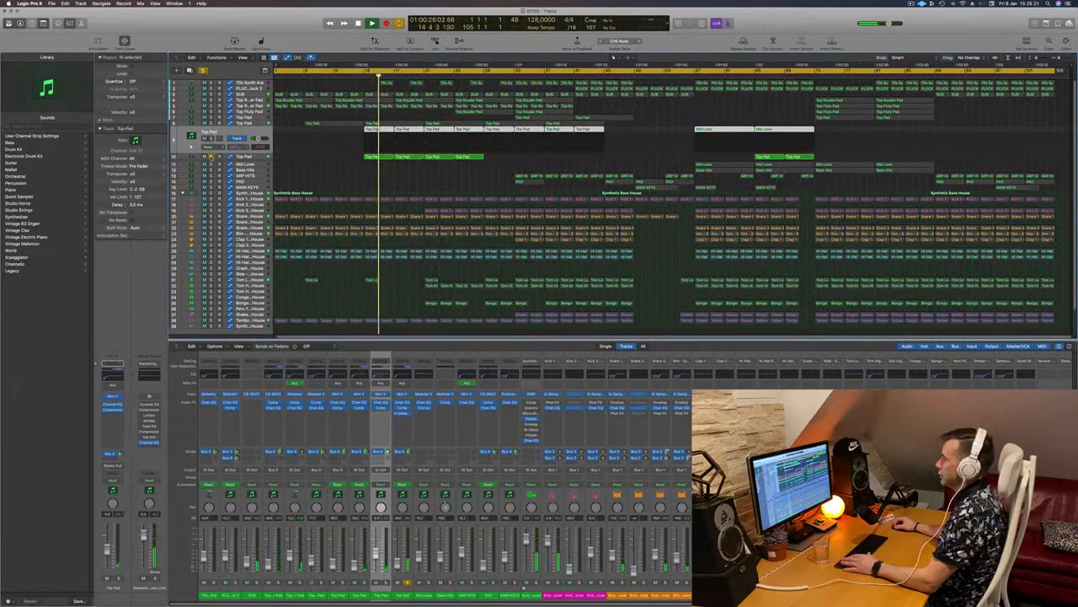
left_click(262, 157)
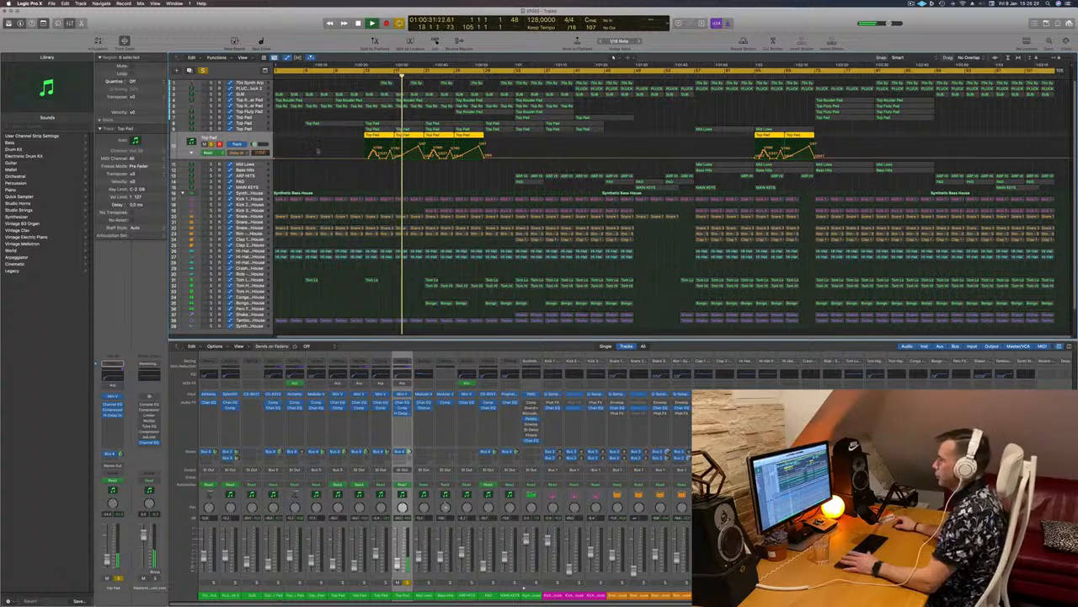
key("ctrl+s")
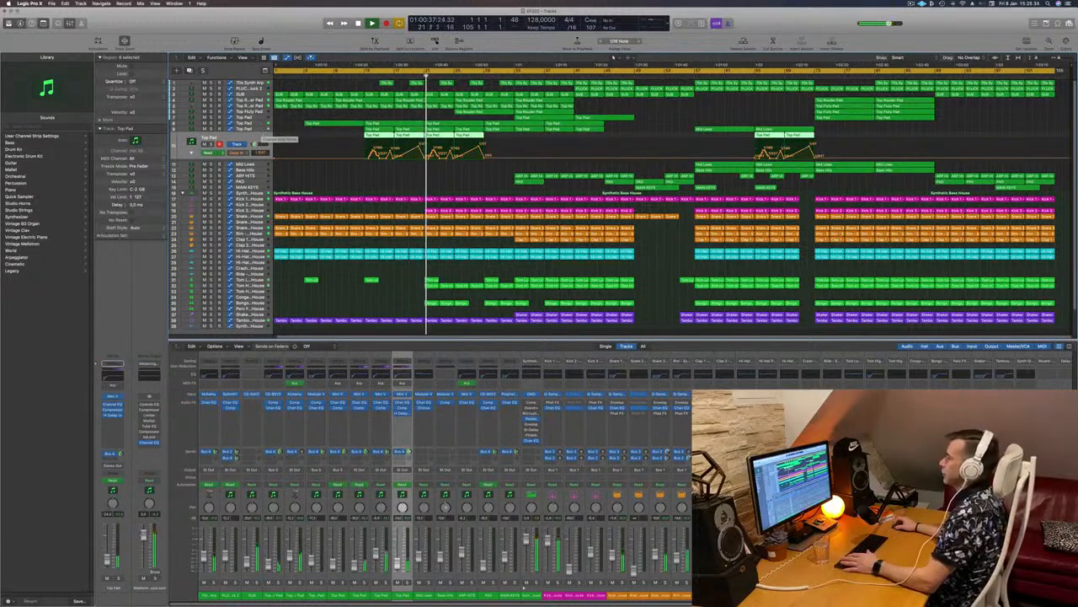
left_click(386, 325)
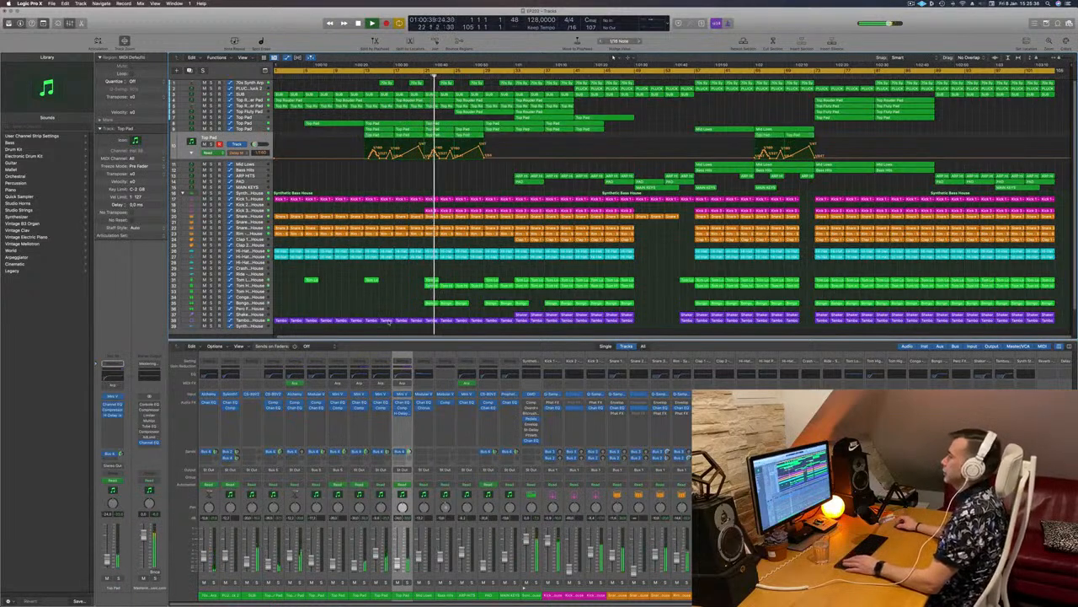
Step: Audition the Kick 3 track in solo, return to the full mix and deselect its regions
left_click(247, 211)
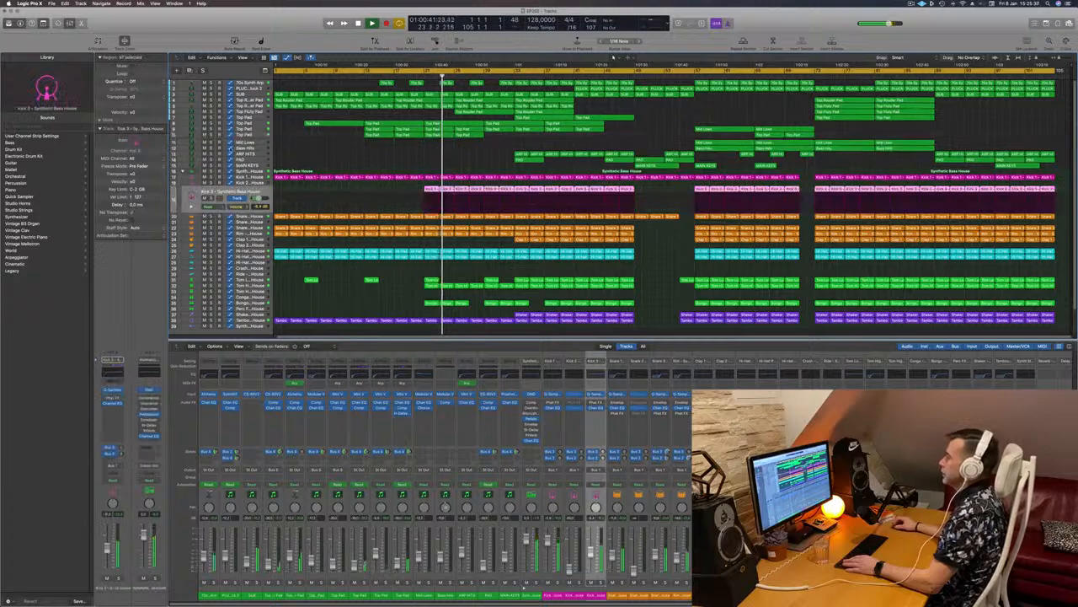
key("s")
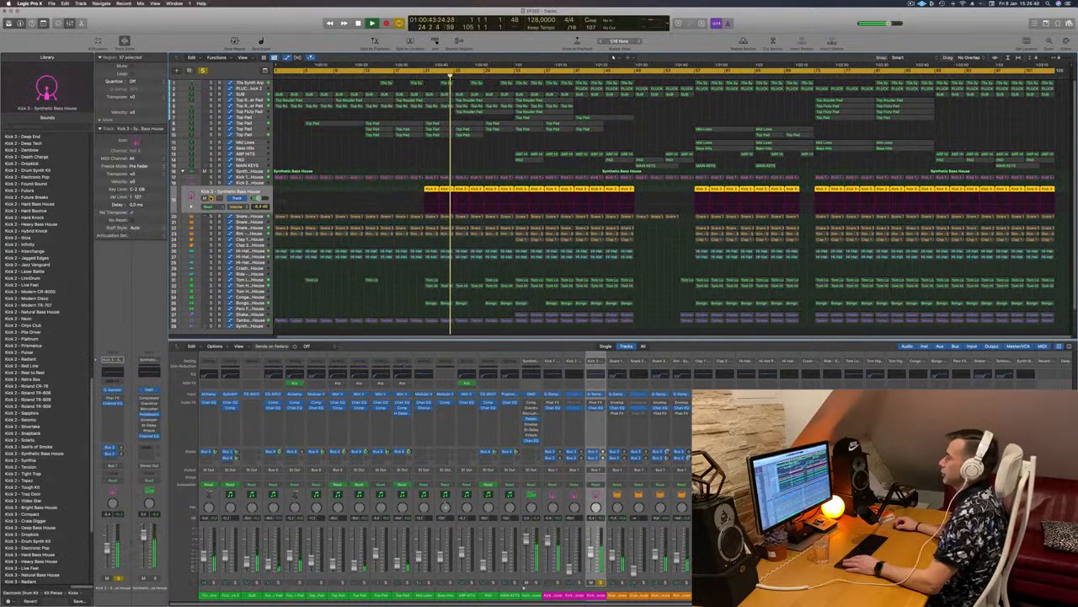
key("s")
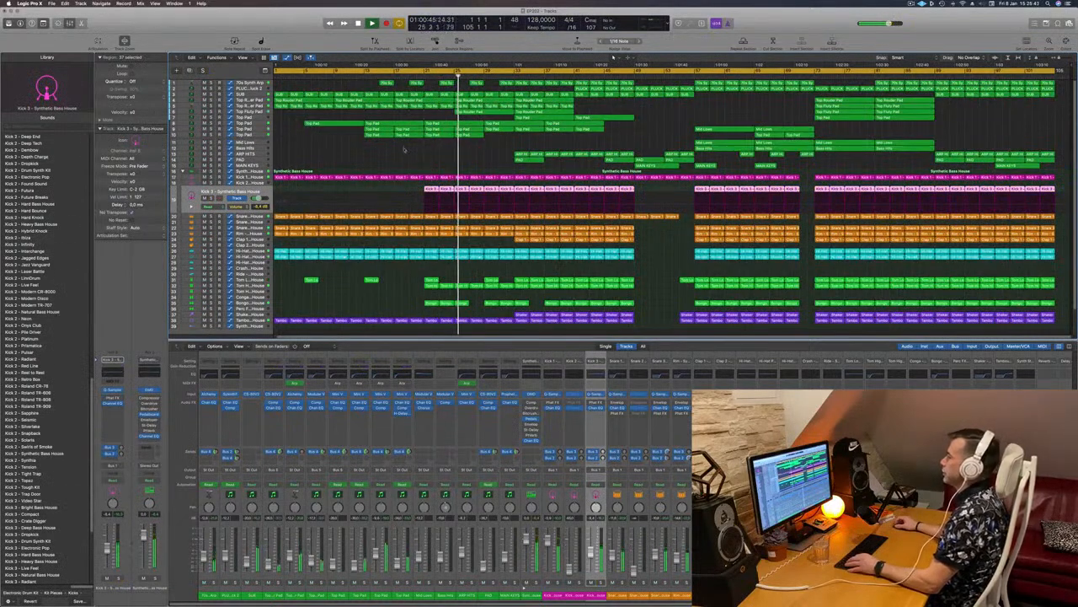
left_click(403, 150)
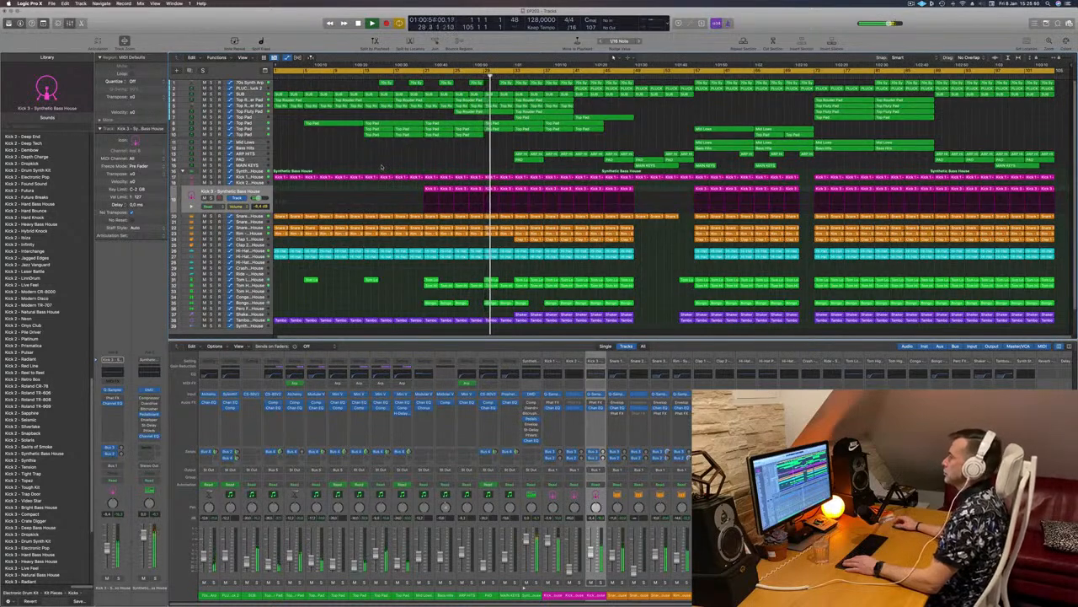
Step: Reveal the delay feedback automation lane of the Top Pad on track 10 and examine where its curve falls off
left_click(244, 135)
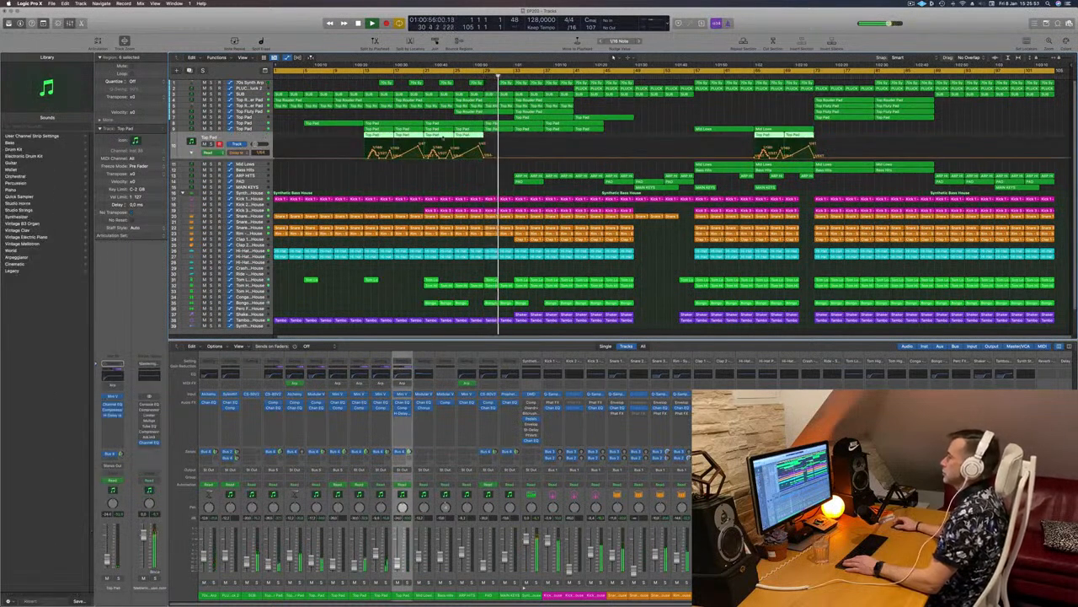
left_click(192, 152)
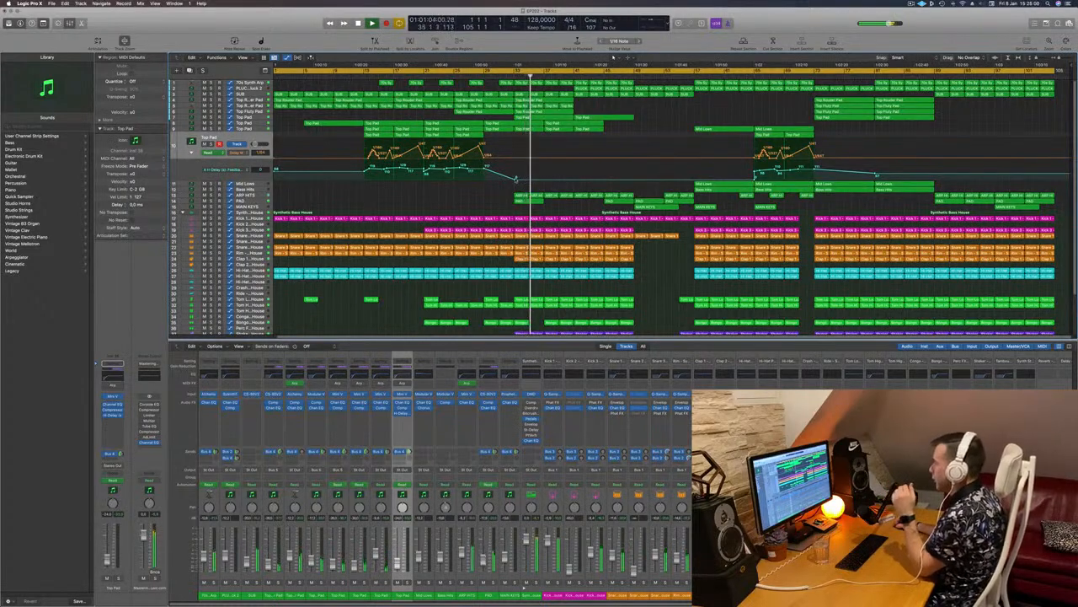
left_click_drag(517, 166, 517, 181)
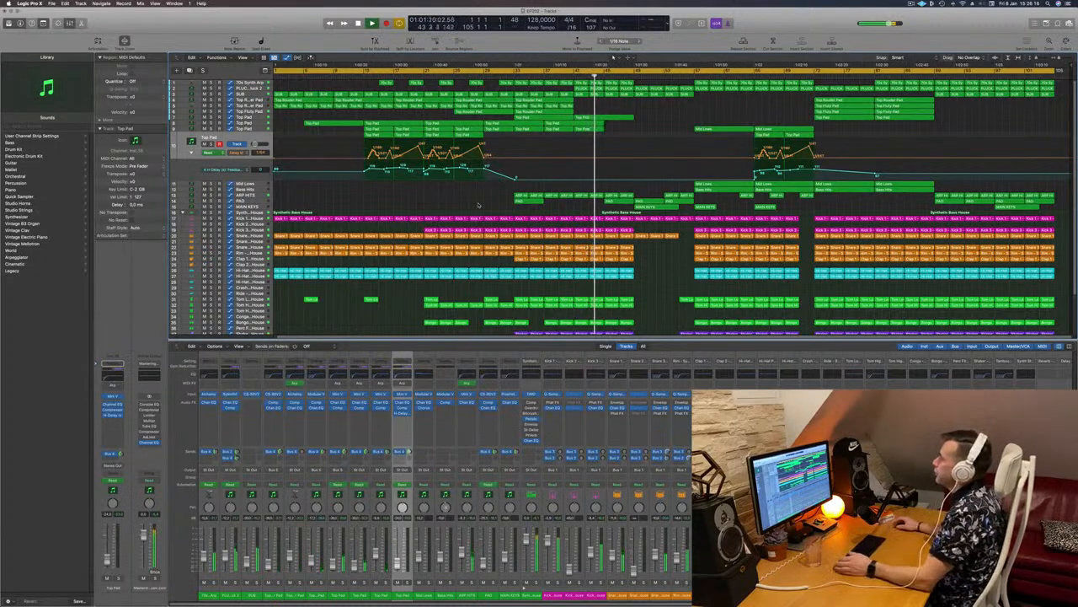
Step: Examine the PAD track's volume automation and the regions of the MAIN KEYS track during playback
left_click(251, 201)
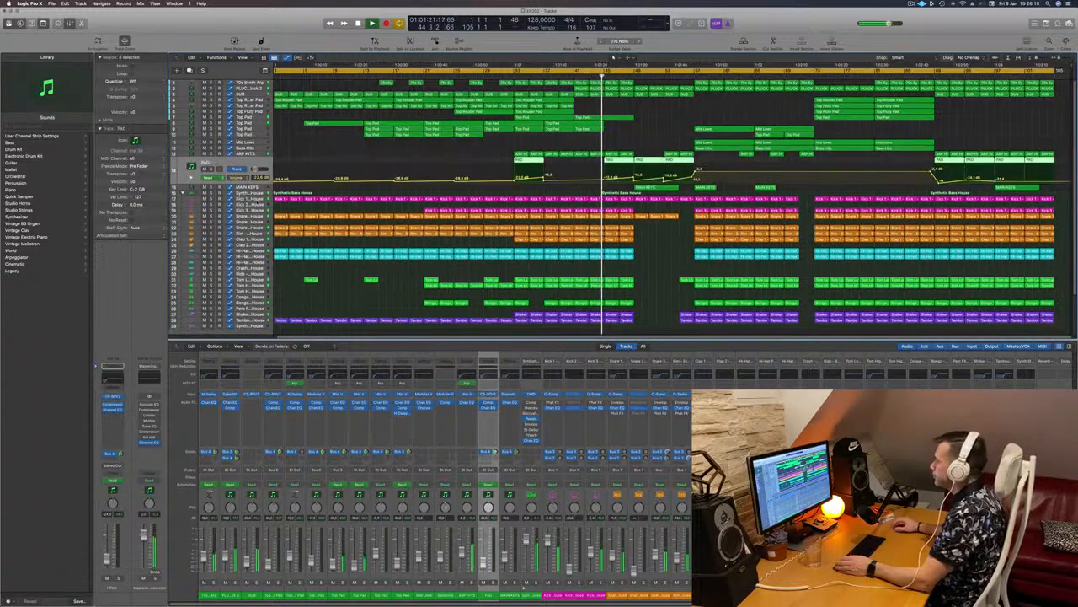
left_click(401, 185)
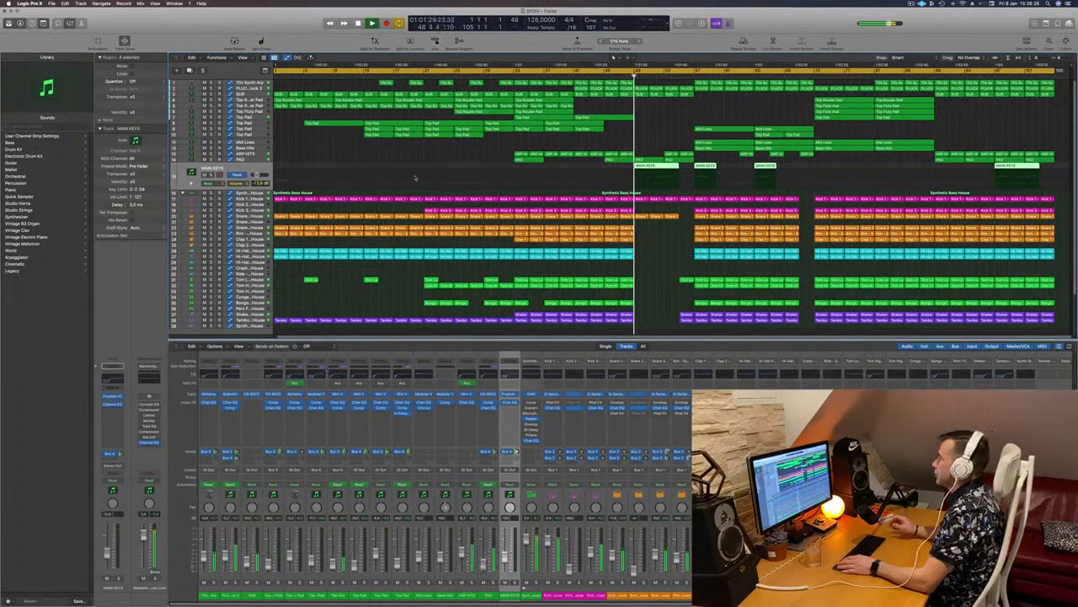
left_click(690, 125)
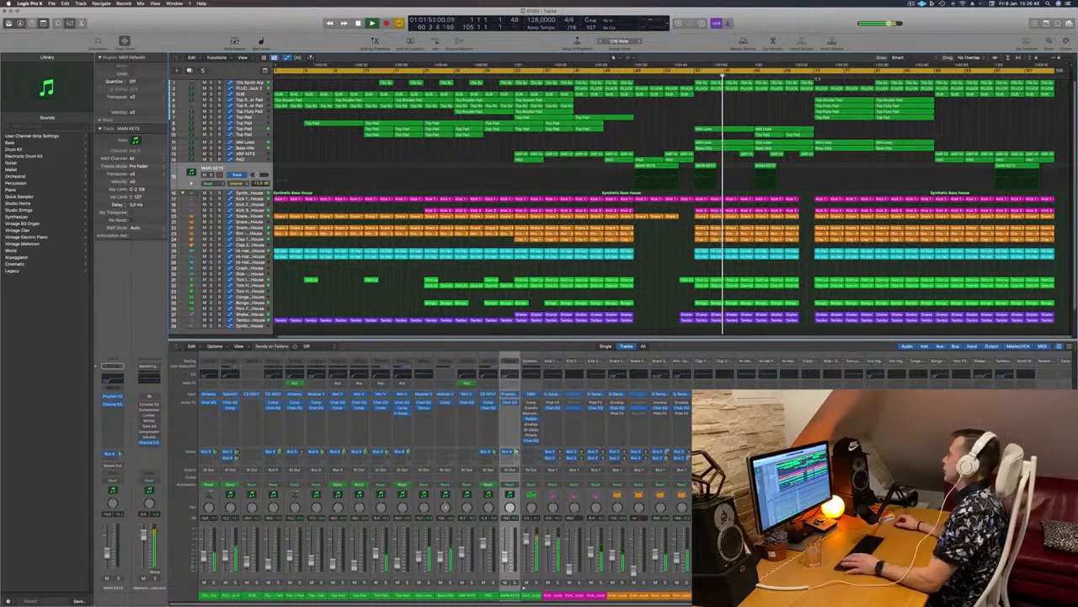
Step: Continue playback from bar 73 and set the cycle range to bars 73 through 89
left_click(814, 75)
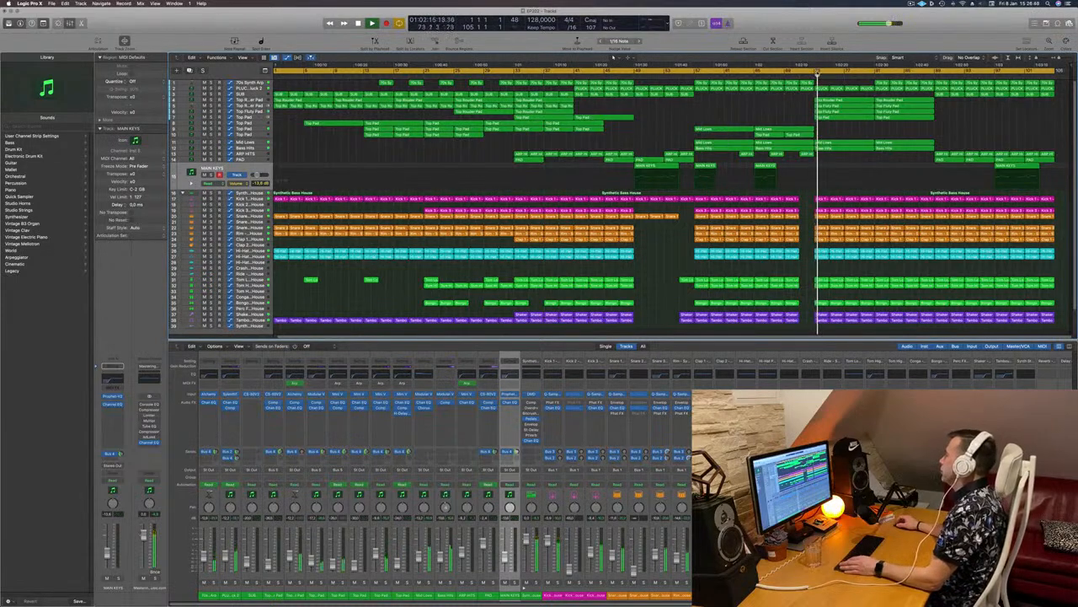
left_click(816, 71)
left_click_drag(815, 71, 917, 72)
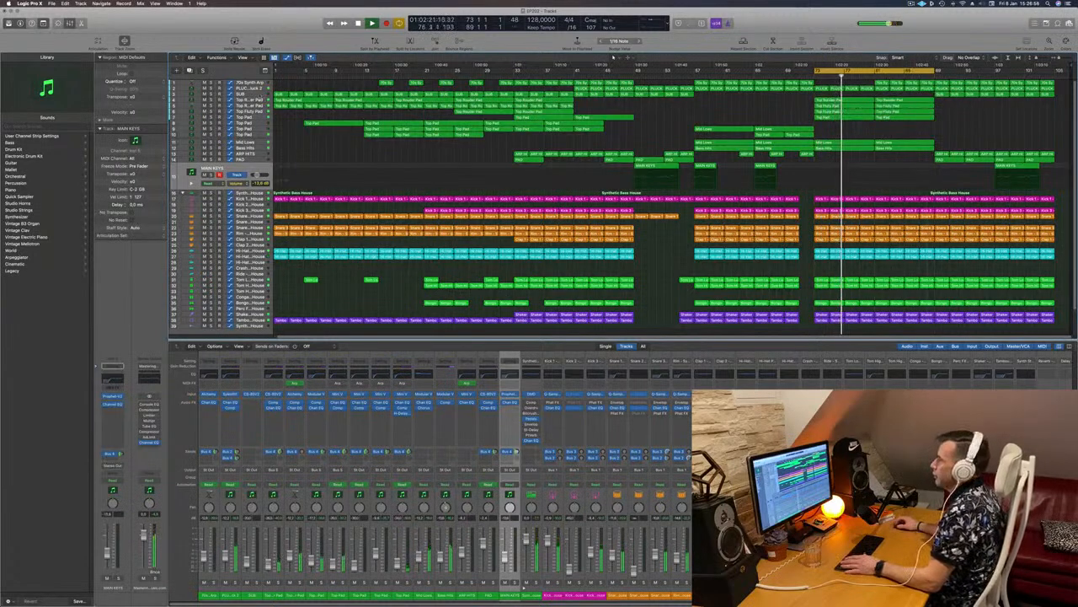
Step: Step through the upper pad tracks during playback, from Top Rounder Pad down to Top Fluty Pad, to examine their parts
left_click(259, 94)
key("Down")
key("Down")
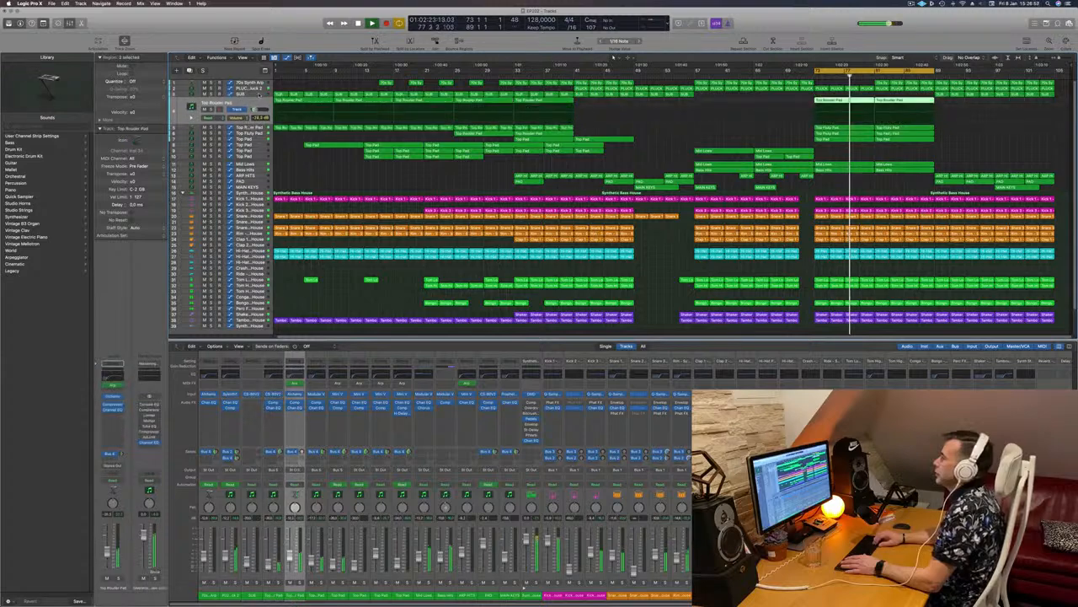
key("Up")
key("Up")
key("Down")
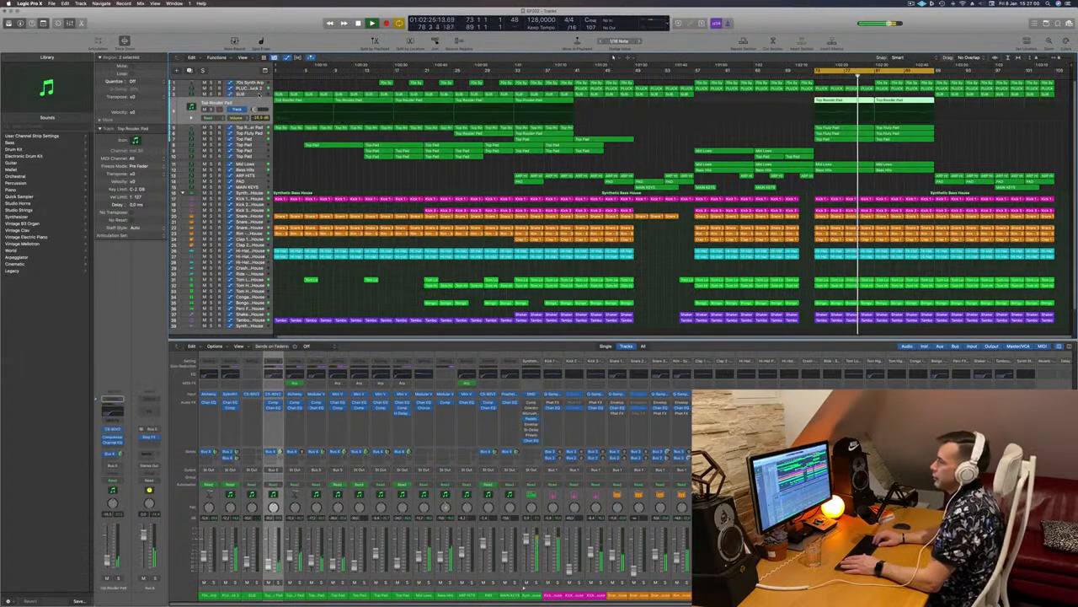
key("Down")
key("Down")
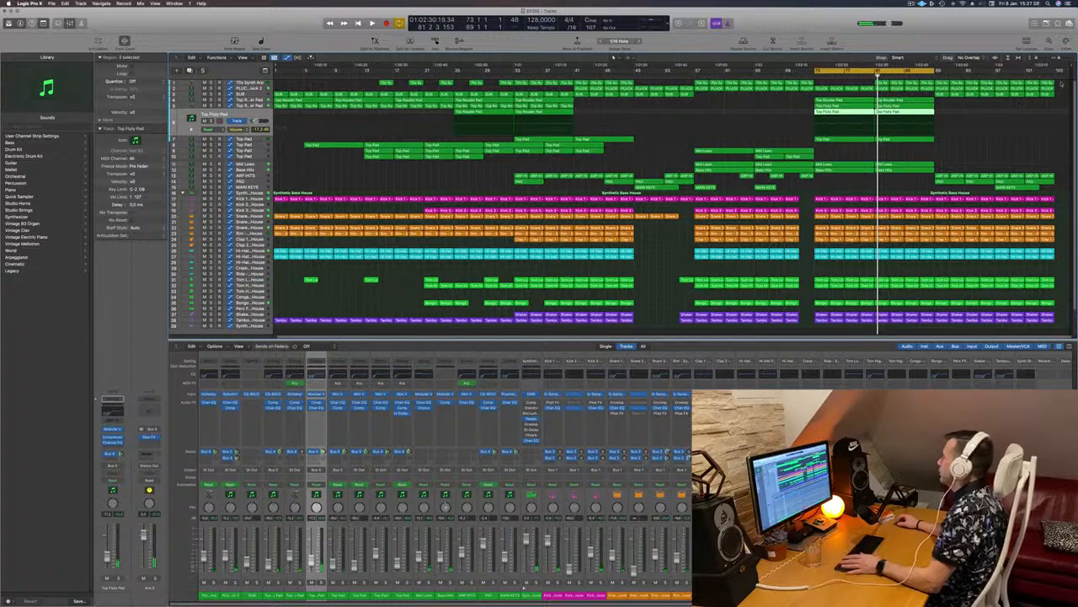
Step: Replace all regions after bar 89 with repeats of the regions from bars 73 to 89, and resume playback
left_click_drag(1063, 77, 958, 318)
key("Delete")
scroll(959, 128, "up", 3)
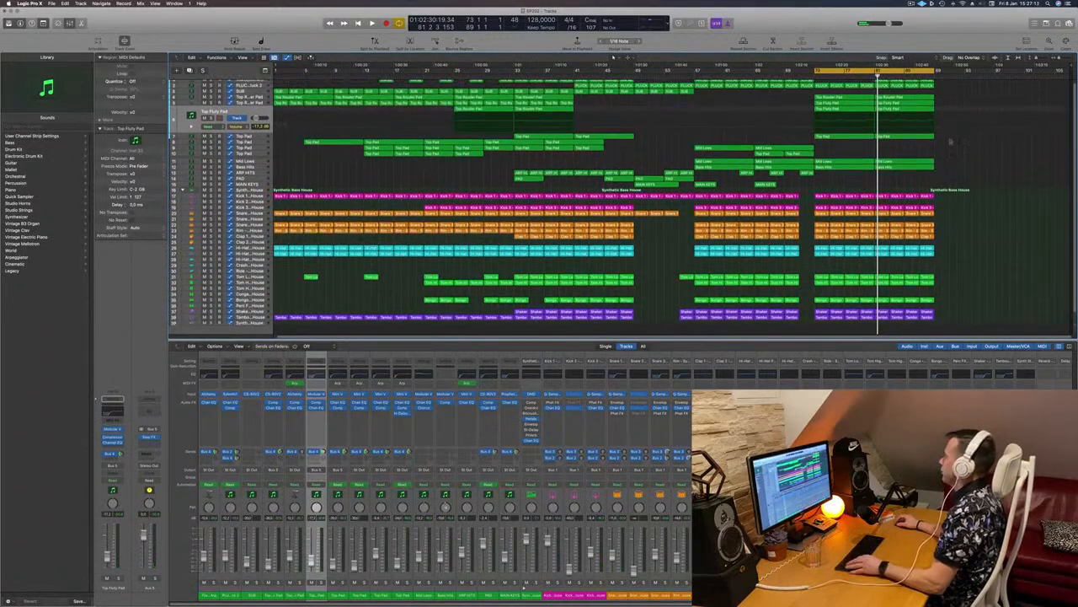
key("super+z")
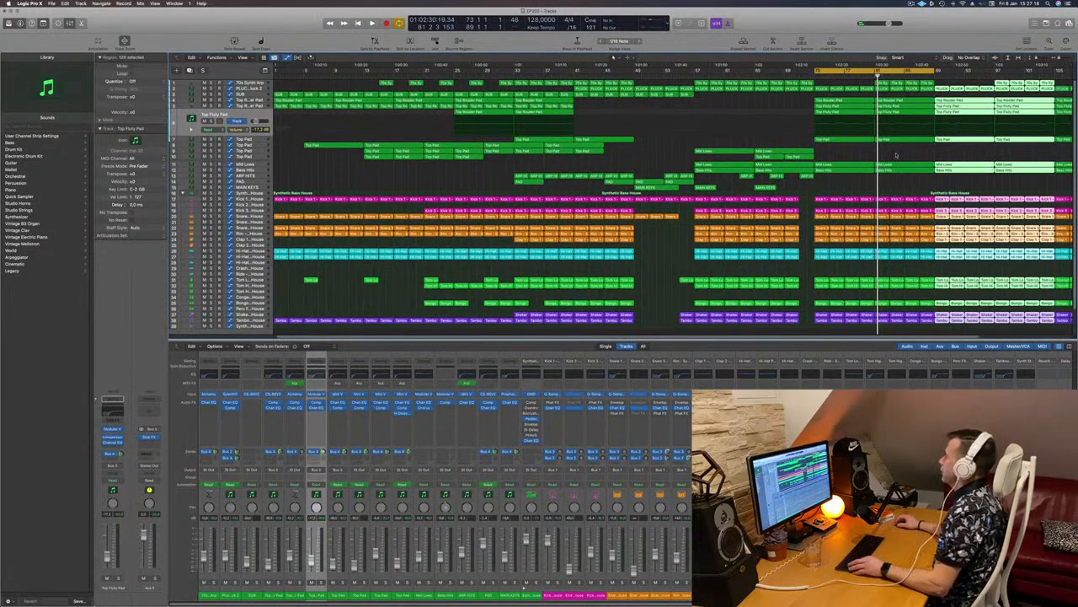
scroll(896, 155, "down", 3)
key("space")
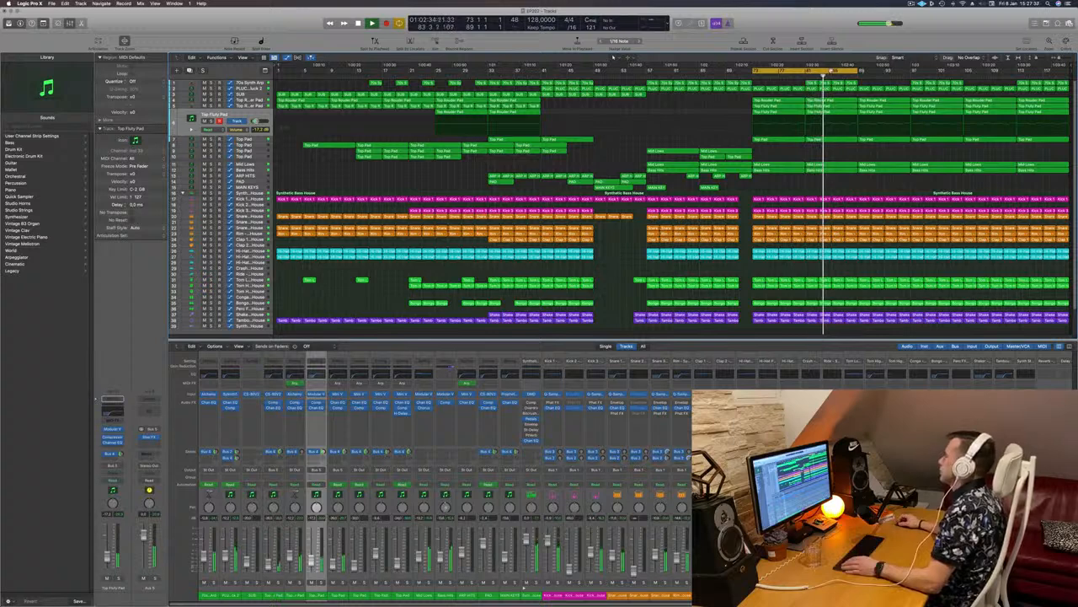
Step: Cycle playback over bars 89 to 105 and delete the Kick 3 and shaker regions in bars 89 to 97
left_click_drag(847, 71, 935, 71)
key("space")
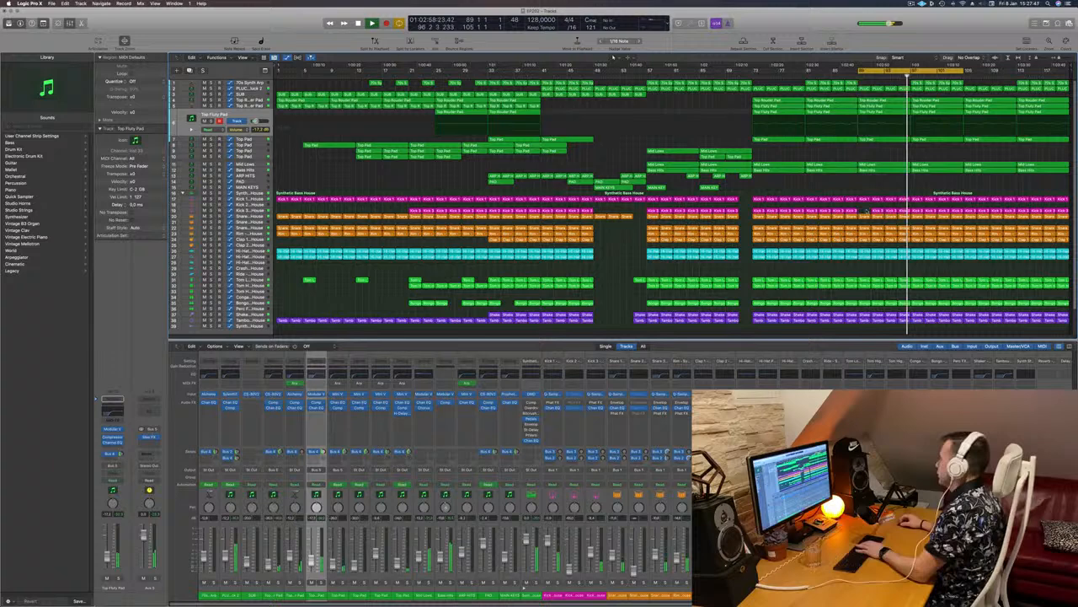
left_click(895, 210, "shift")
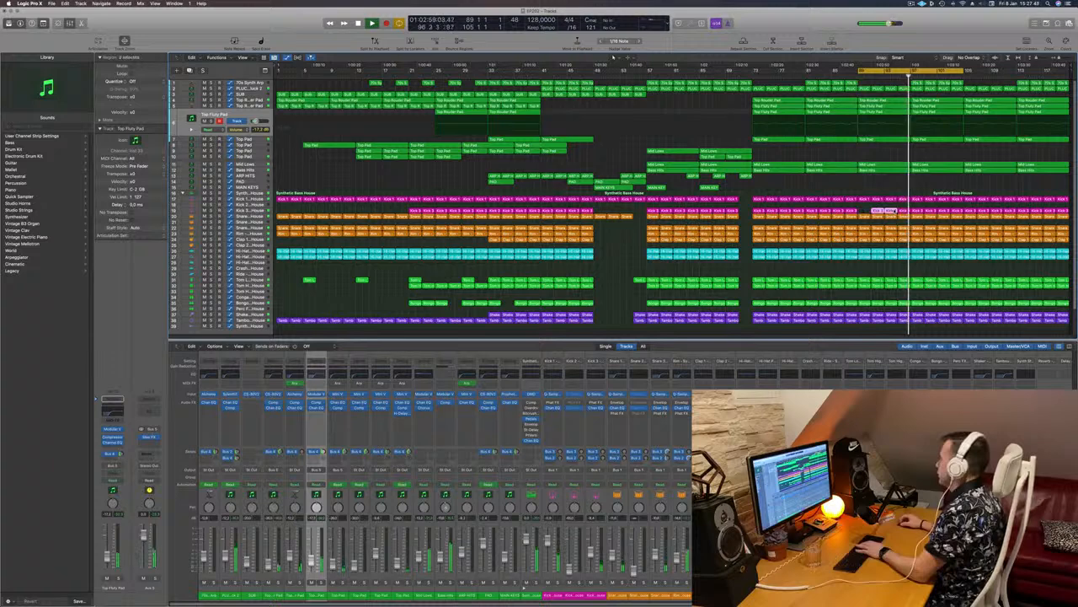
left_click(906, 210, "shift")
key("space")
key("space")
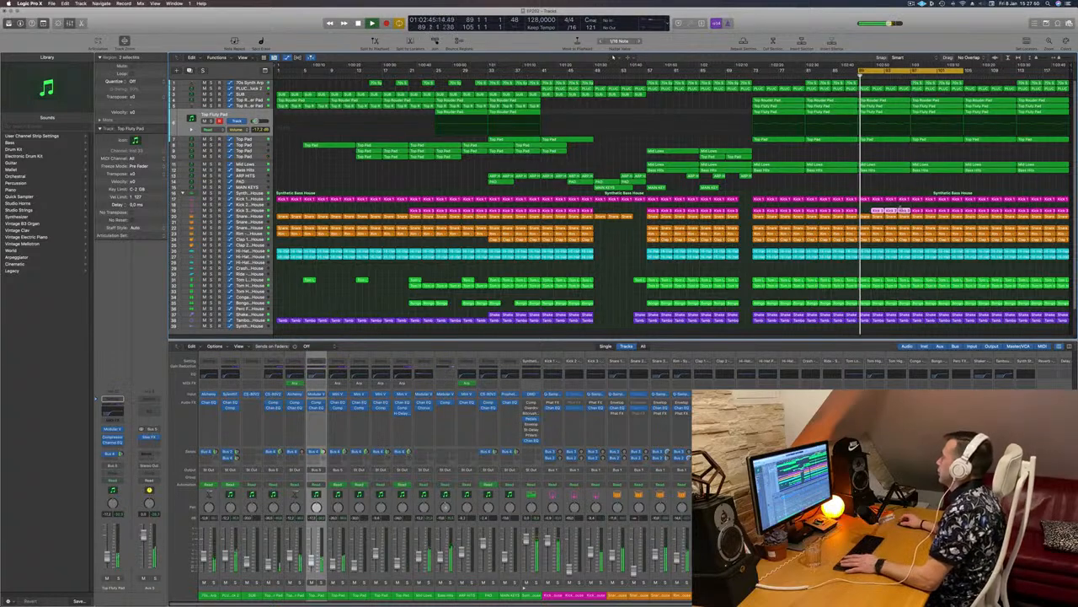
key("Delete")
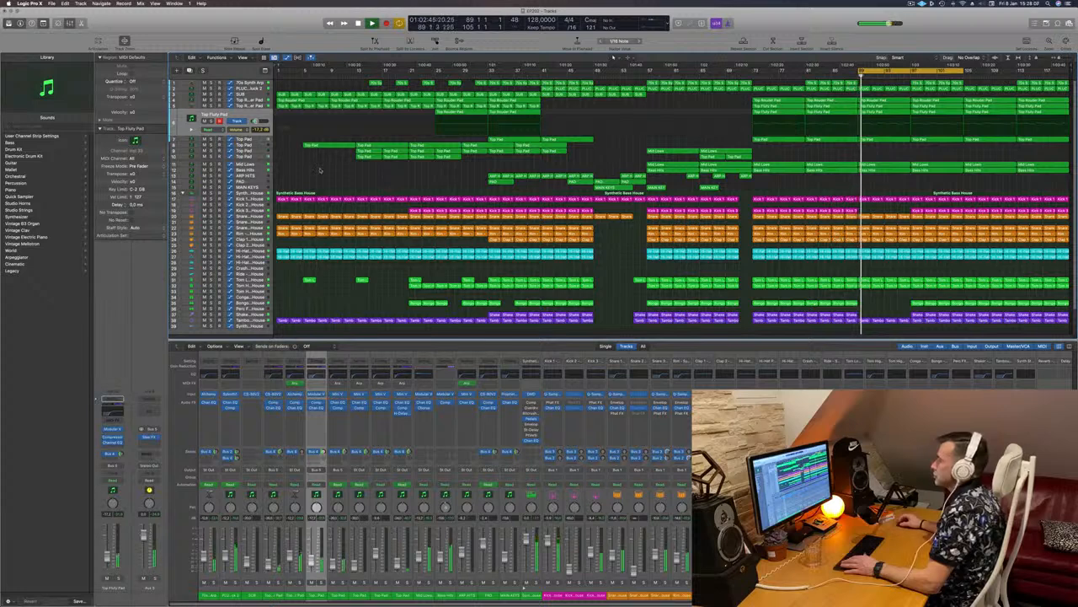
Step: Look through the Top Pad tracks and solo the Top Pad on track 7 to hear its part in the new section
key("Down")
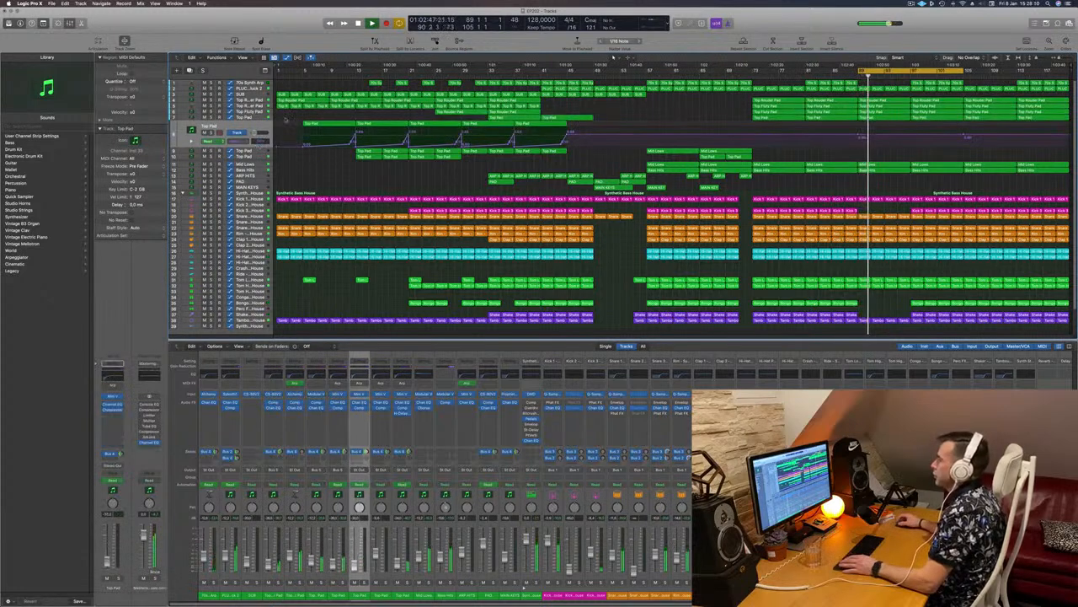
key("Down")
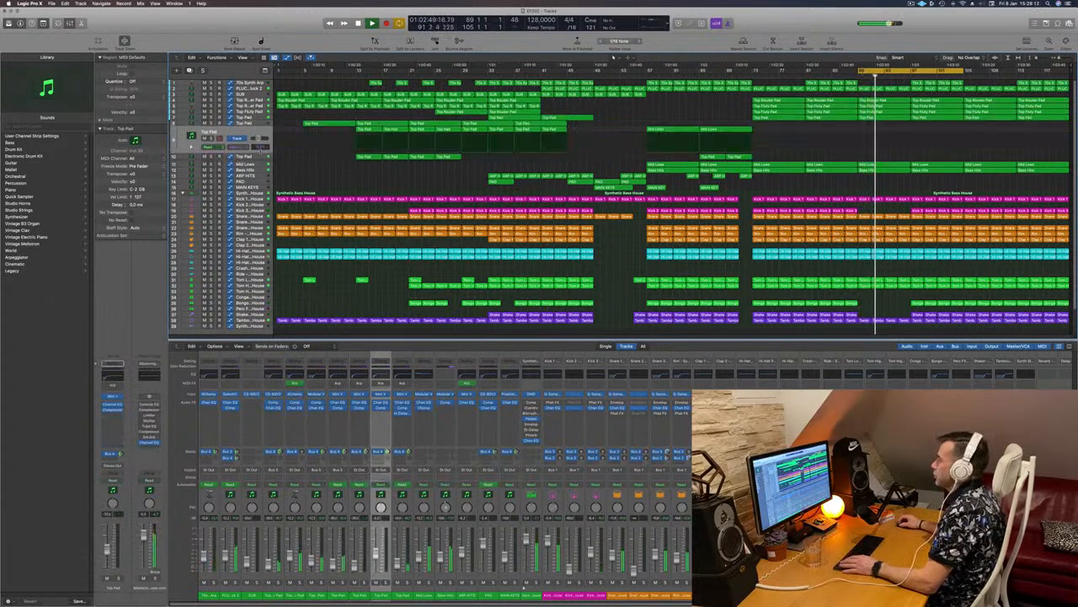
left_click(256, 118)
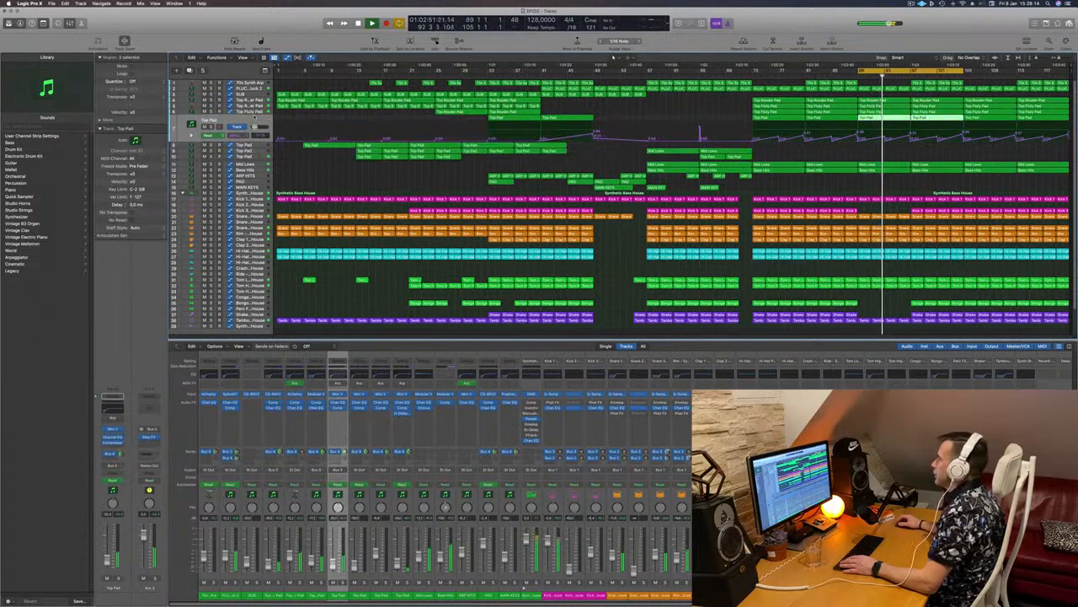
key("s")
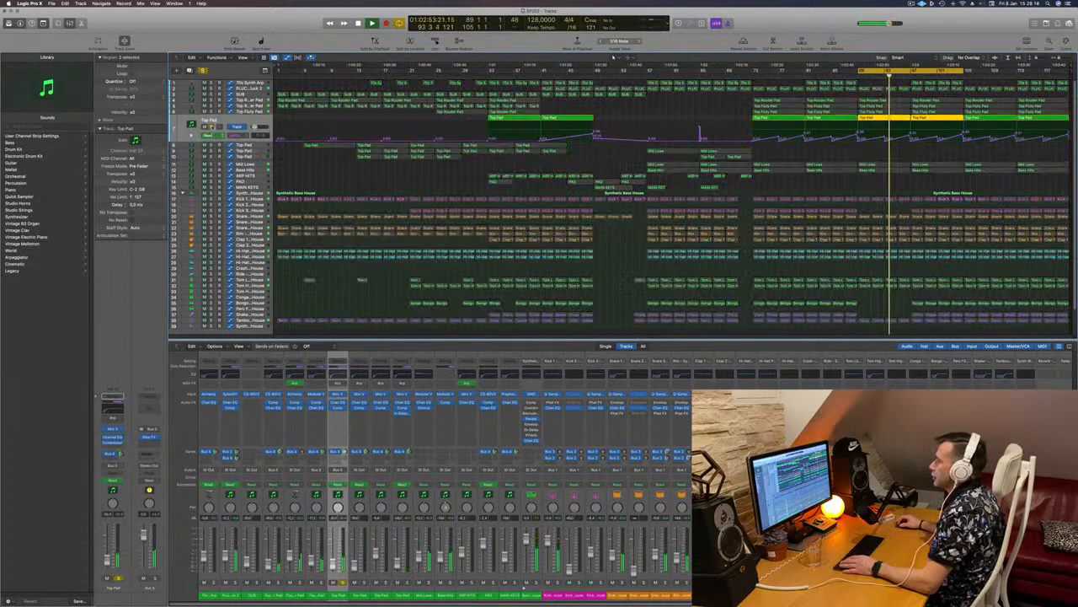
Step: Compare the Top Fluty Pad with the Top Pad on track 7 by soloing each in turn, leaving both unsoloed
left_click(212, 126)
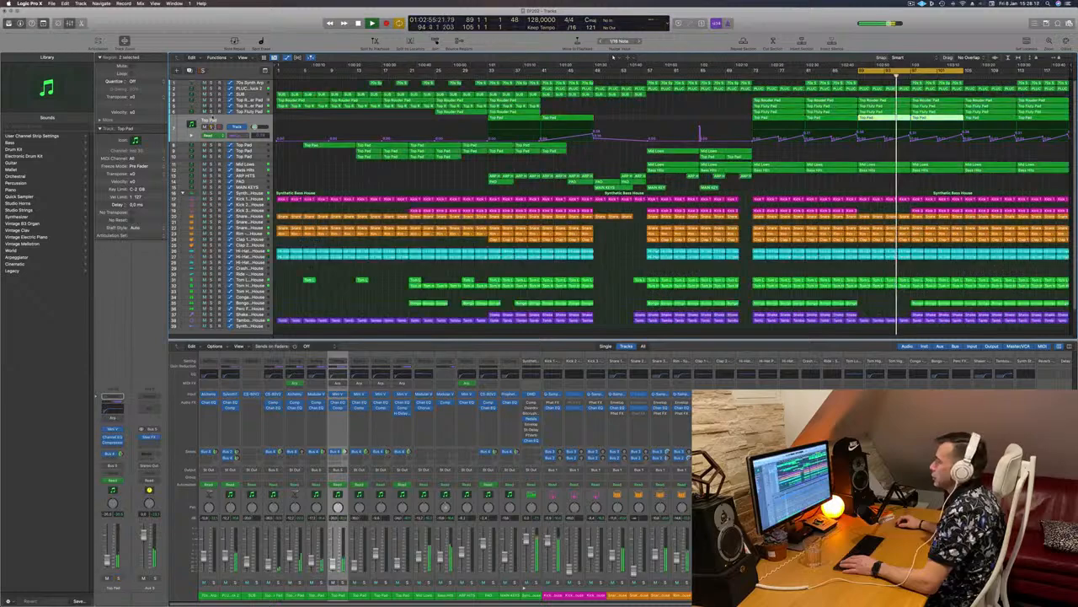
left_click(212, 112)
left_click(211, 112)
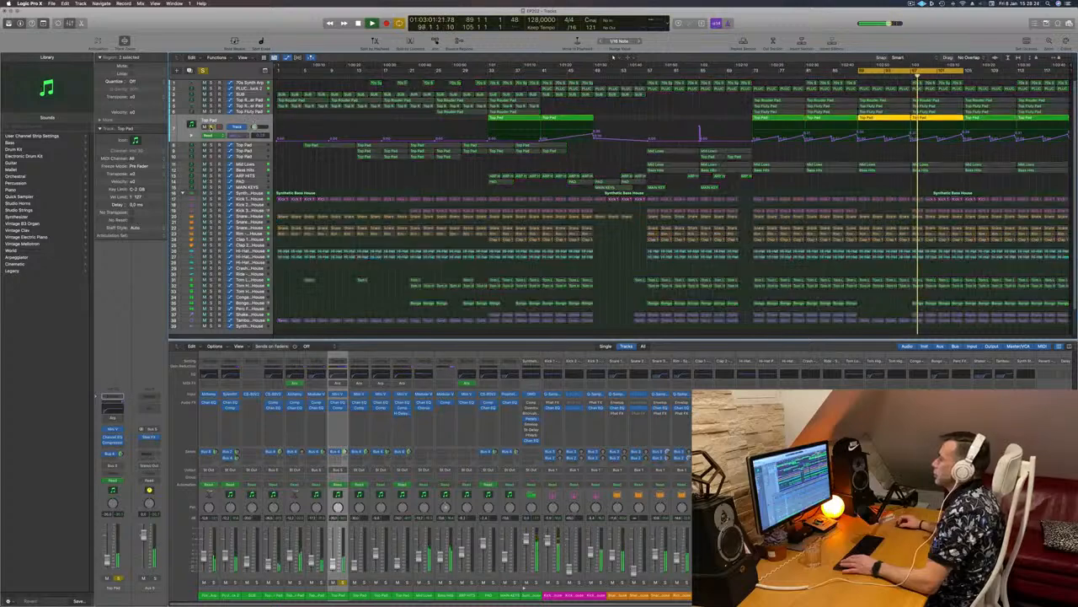
key("s")
key("s")
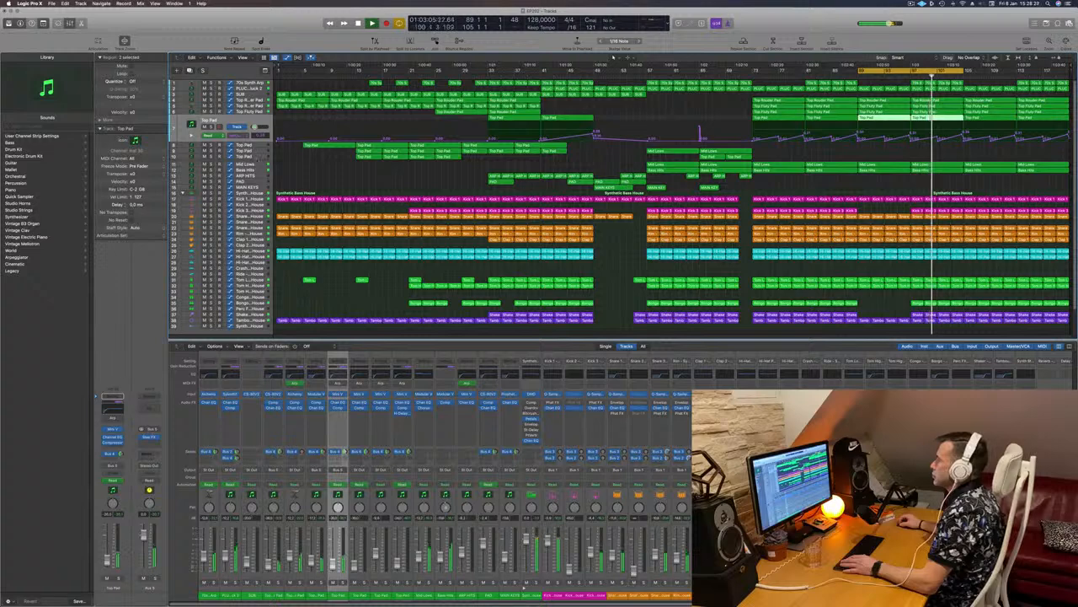
Step: Rename the Top Pad on track 10 as FX
left_click(250, 171)
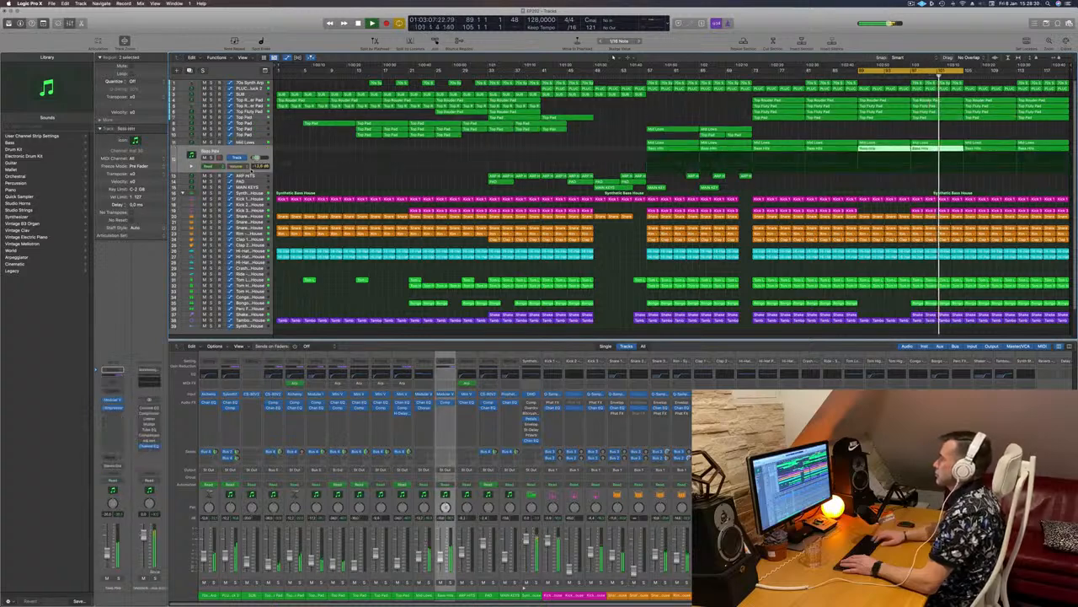
key("Up")
key("Up")
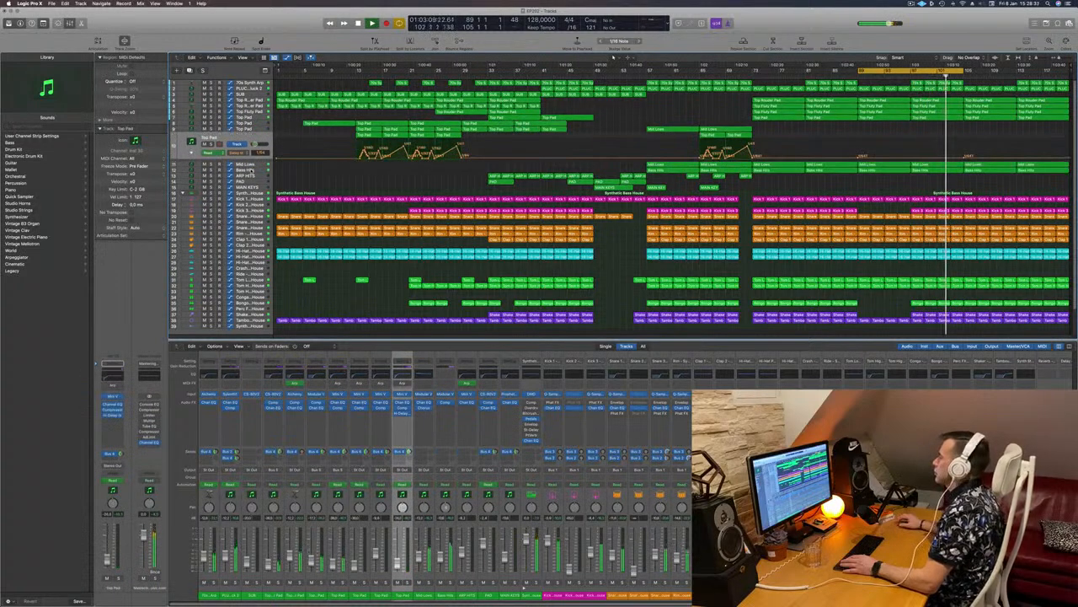
key("Up")
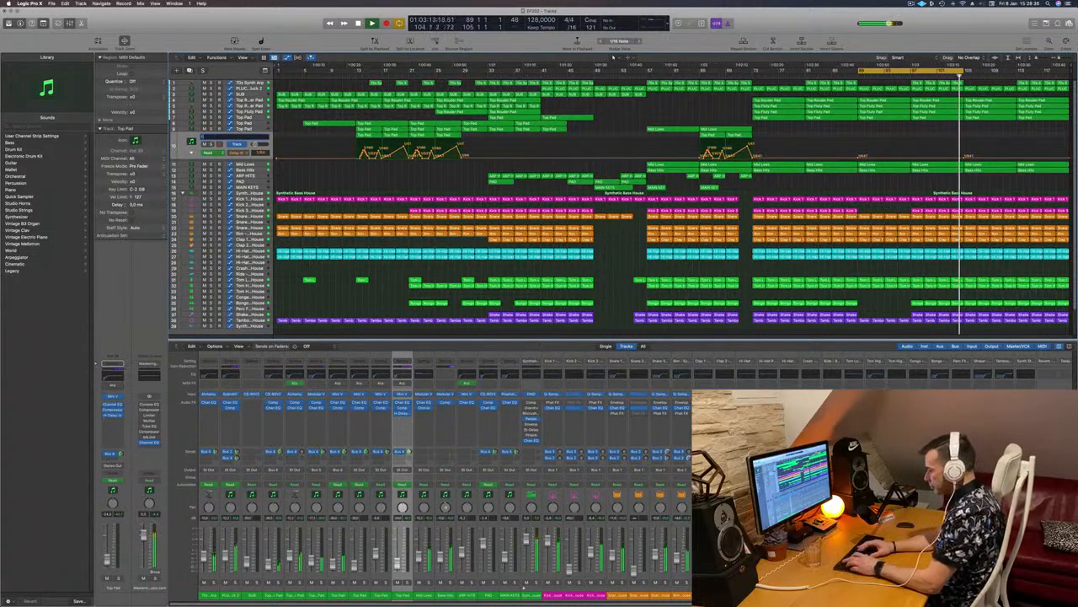
key("Down")
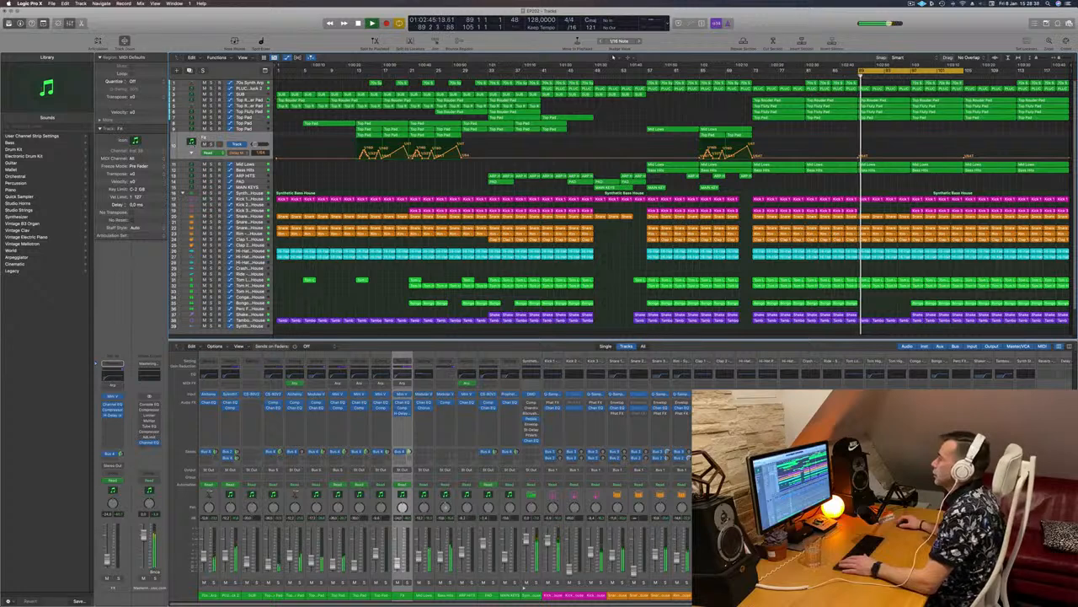
Step: Copy the two Mid Lows regions on the track 9 Top Pad from bars 57 to 73 to start at bar 89
key("Up")
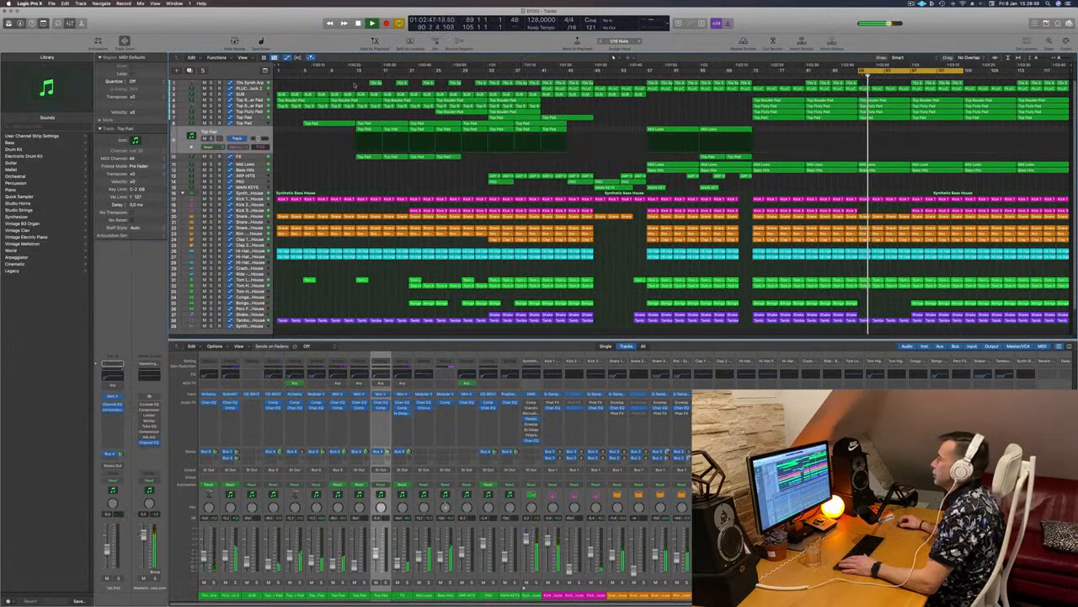
key("space")
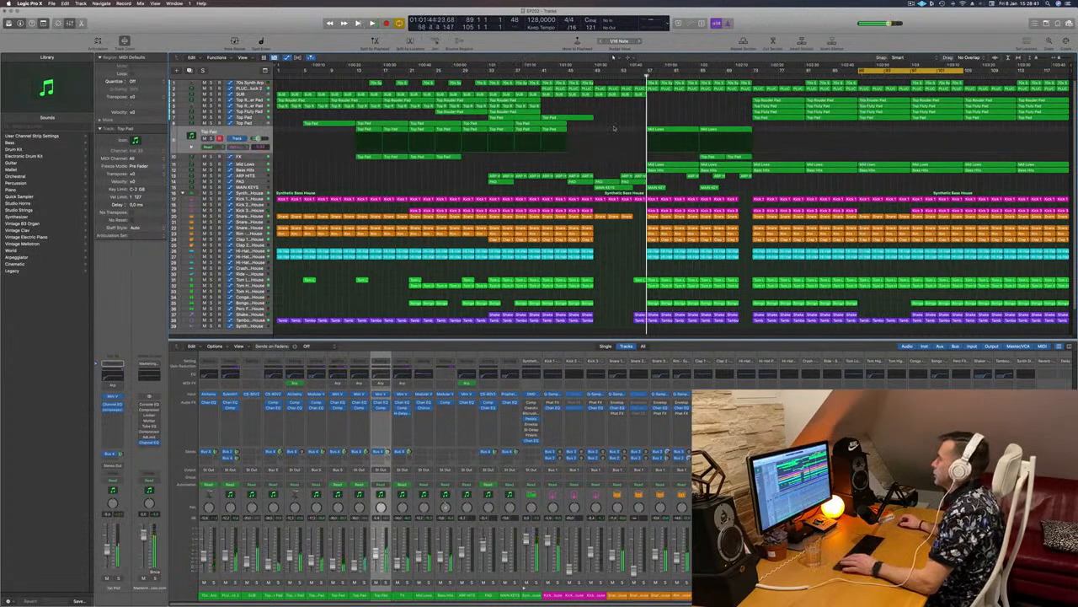
key("space")
left_click(678, 129)
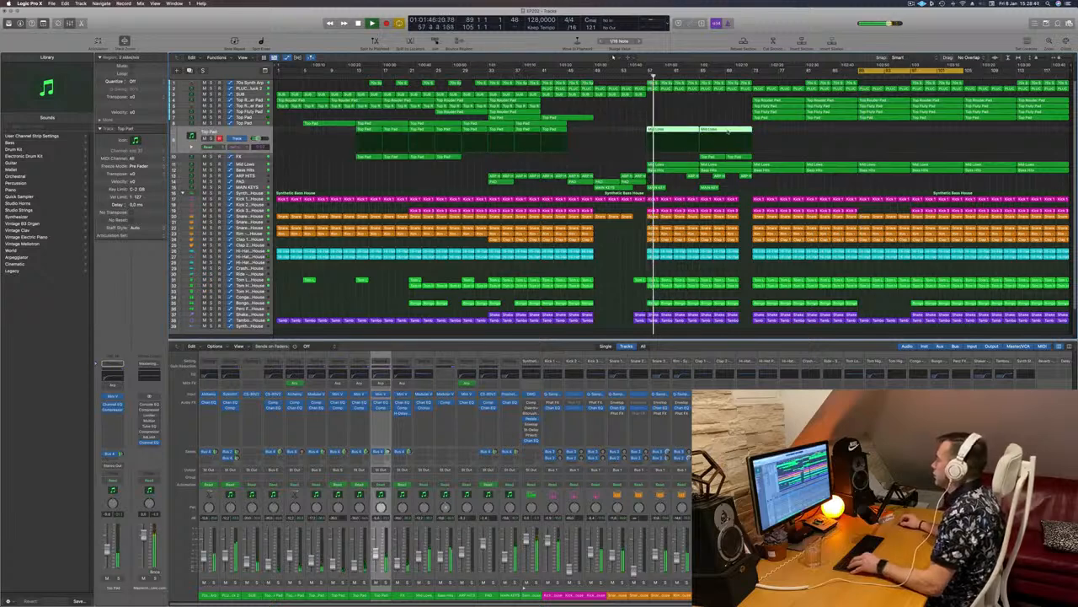
left_click_drag(728, 131, 885, 128)
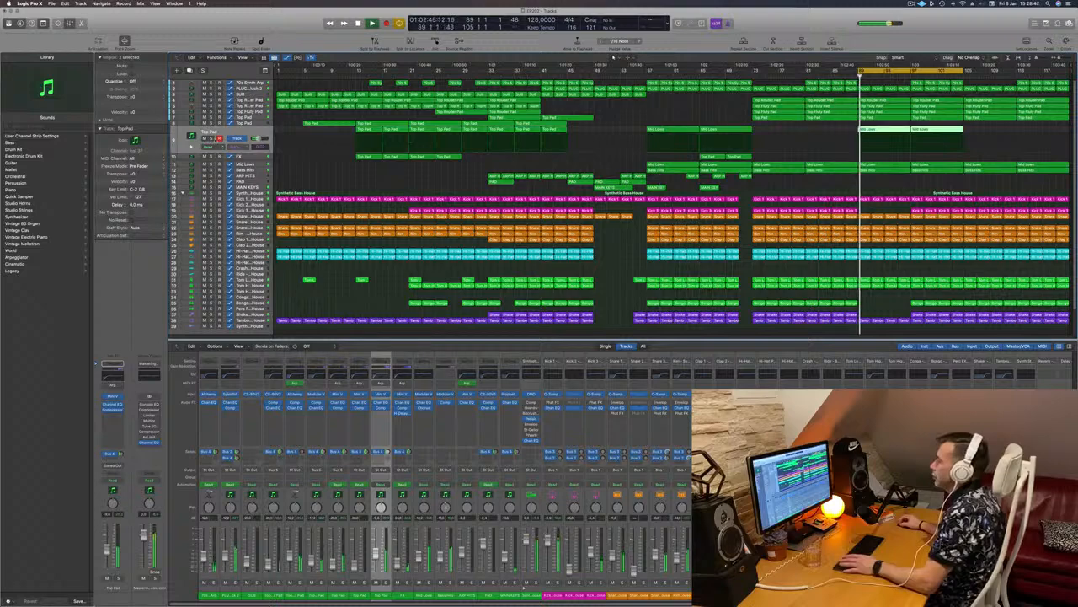
Step: Solo the Top Pad on track 9 briefly to hear its new regions, and look over the Top Pads on tracks 8 and 7
key("ctrl+s")
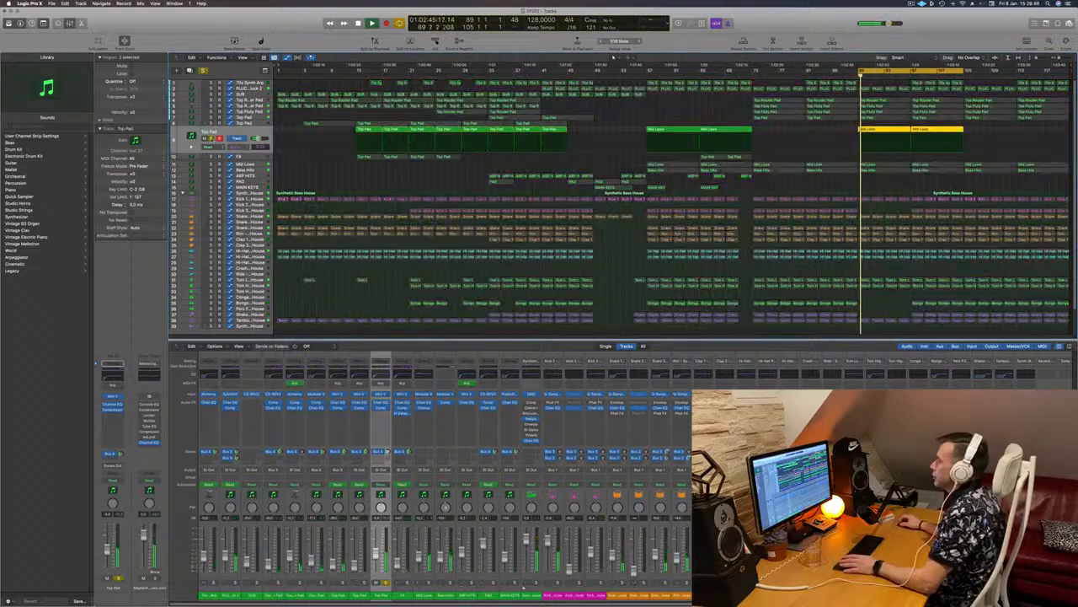
key("ctrl+s")
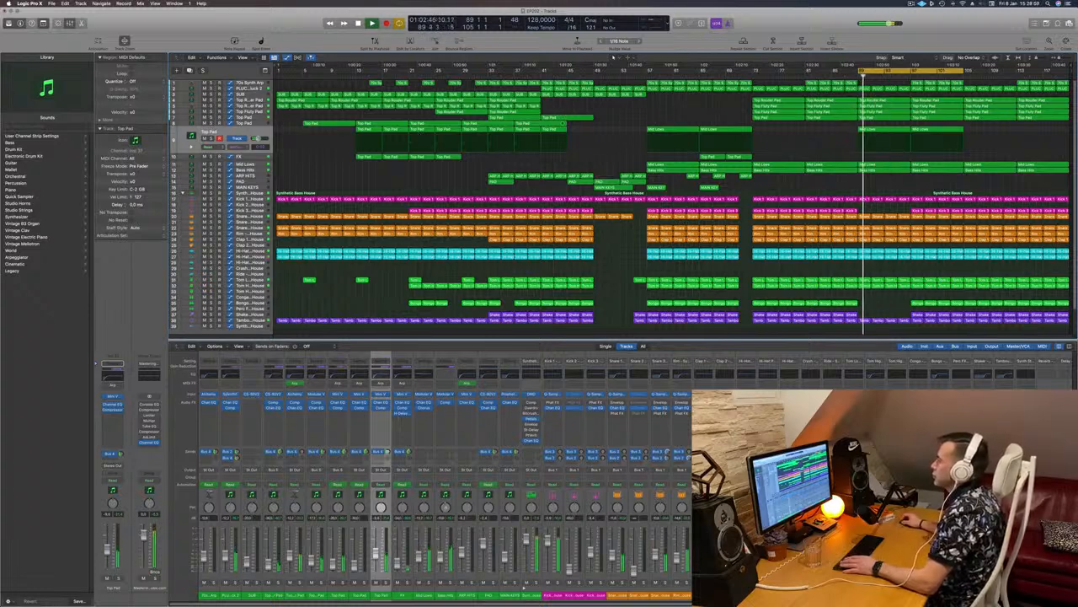
left_click(258, 124)
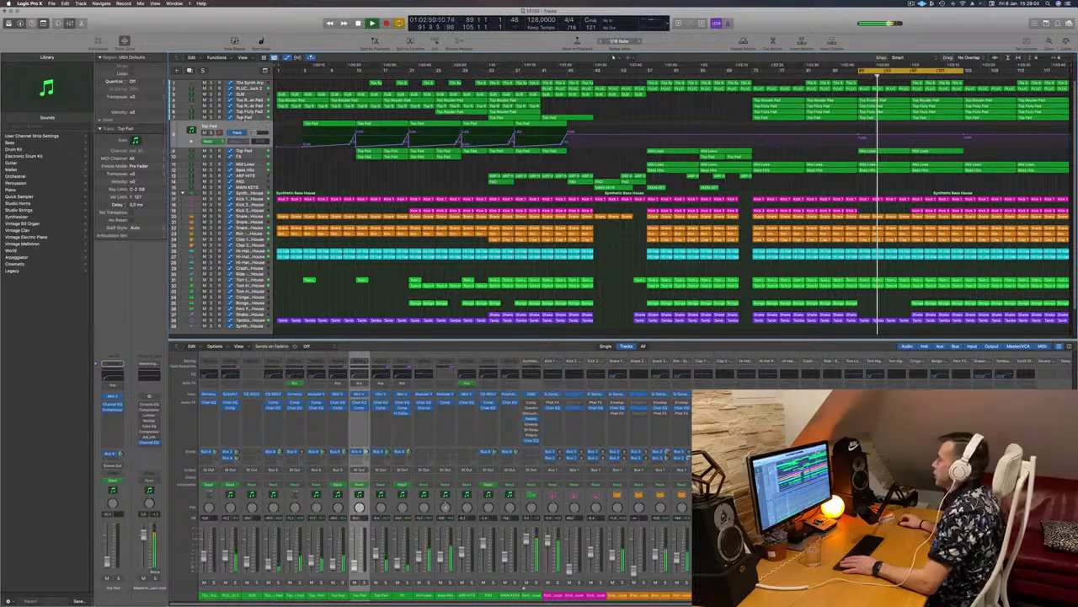
key("Up")
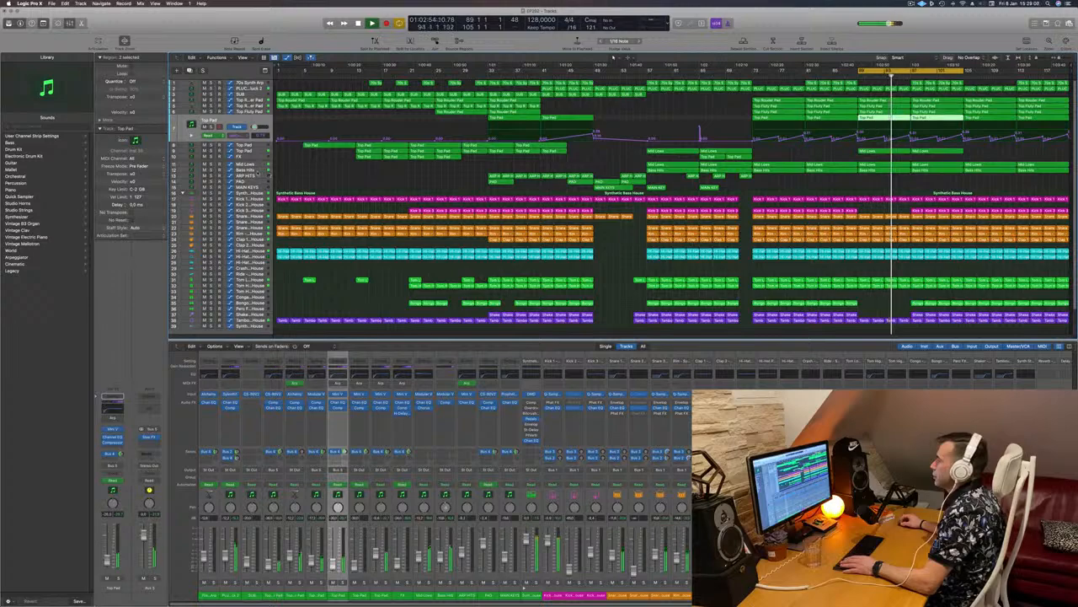
Step: Solo the Bass Hits and Mid Lows tracks in turn to hear their parts in the new section
left_click(257, 171)
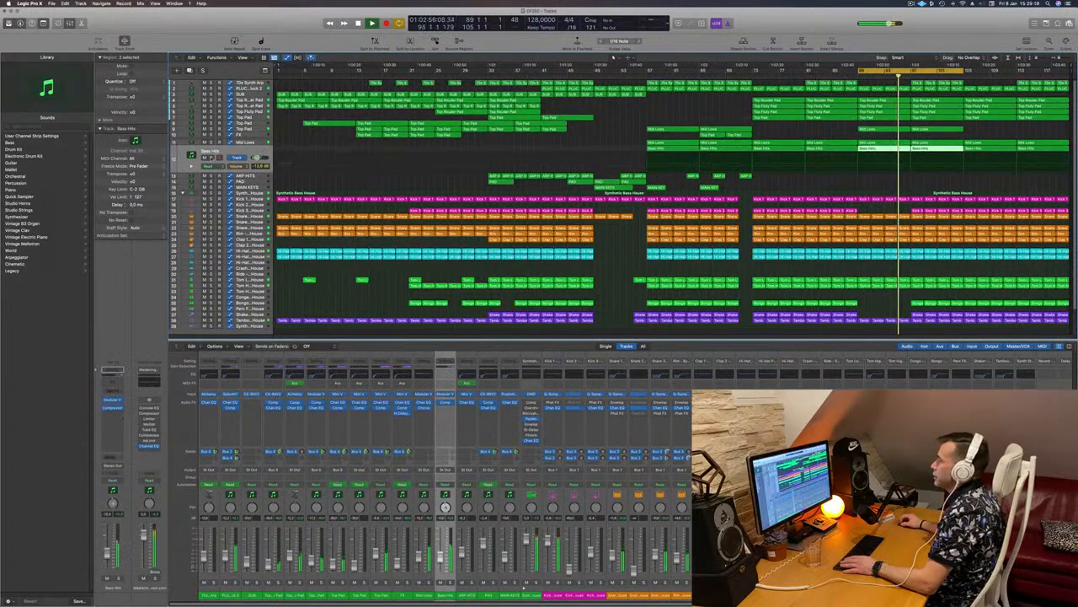
key("s")
left_click(210, 158)
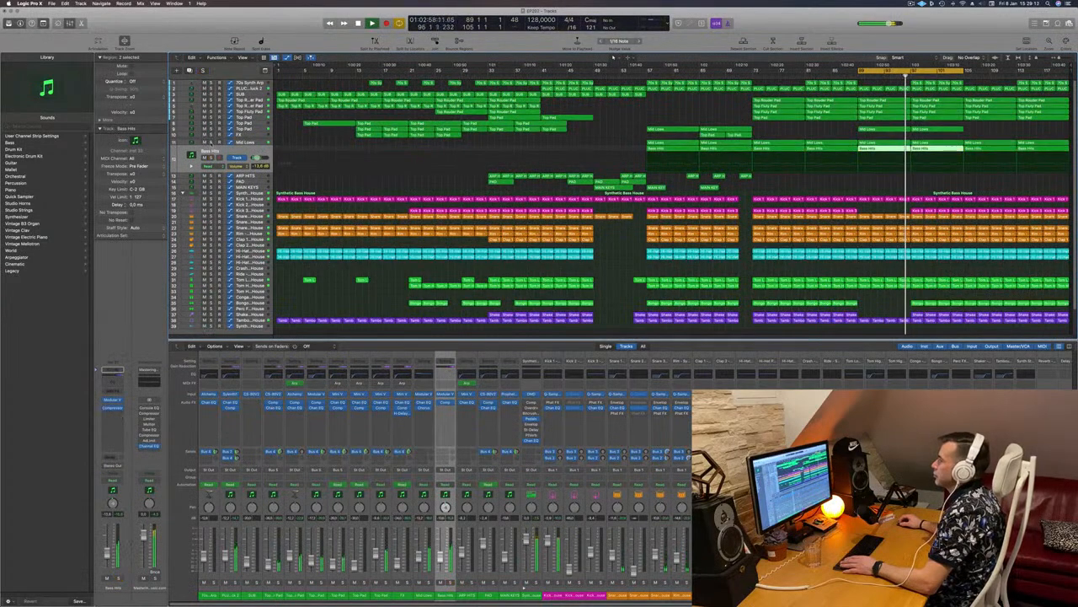
left_click(210, 142)
left_click(210, 142)
left_click(257, 145)
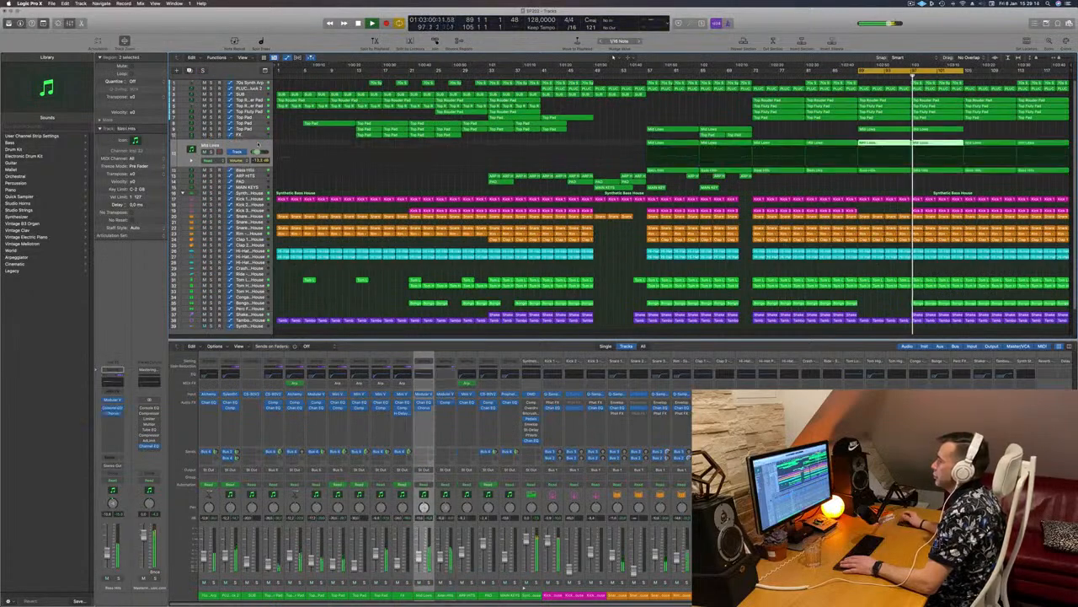
Step: Delete the 70s Synth Arp and PLUCK regions in bars 97 to 105
left_click(875, 95)
key("super+Right")
key("super+Right")
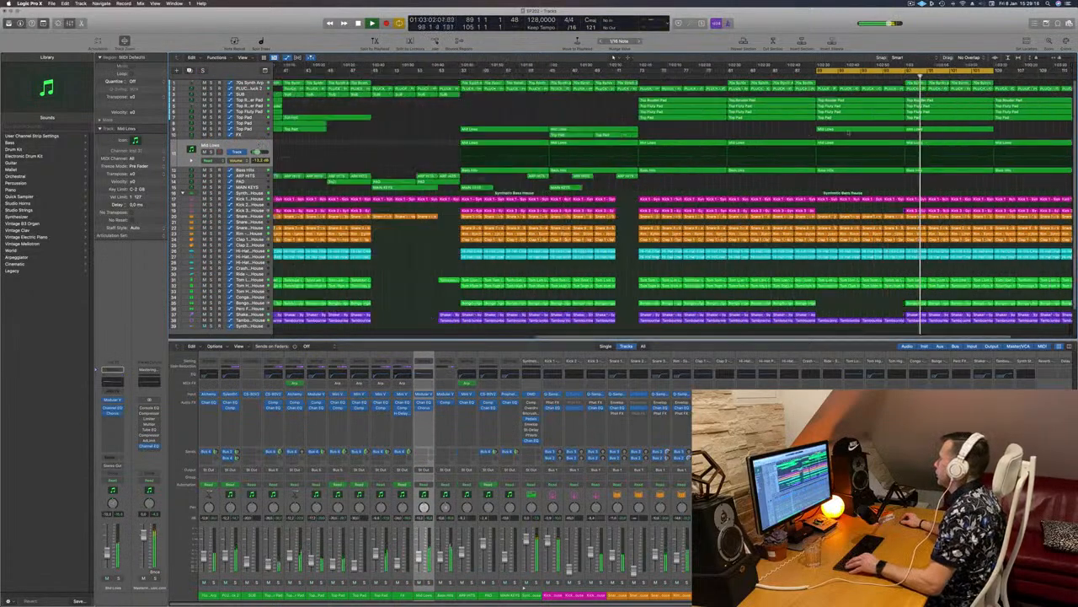
key("Return")
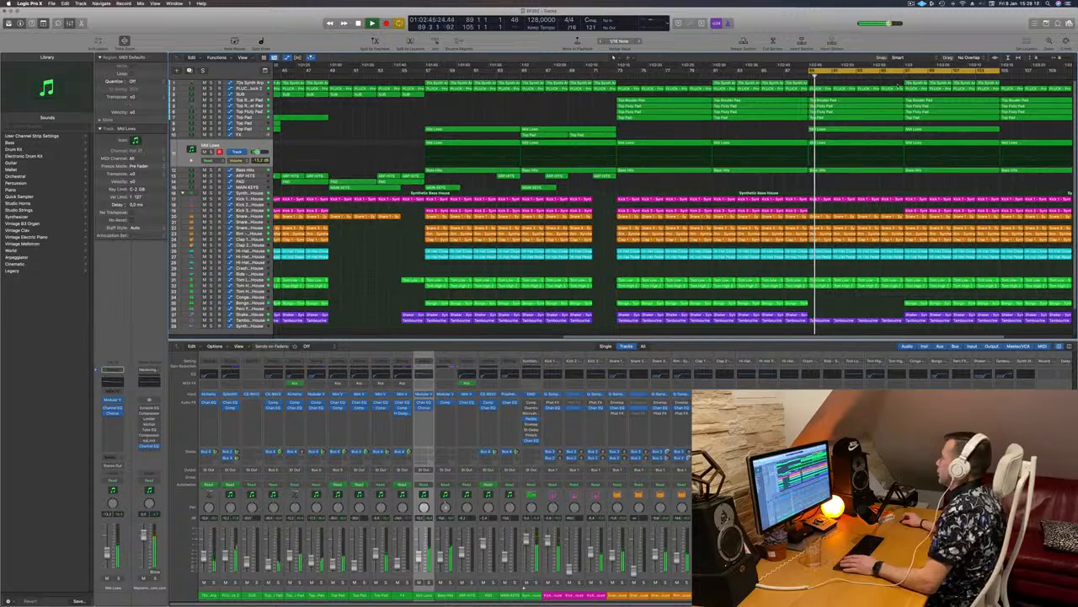
left_click_drag(898, 85, 990, 83)
key("BackSpace")
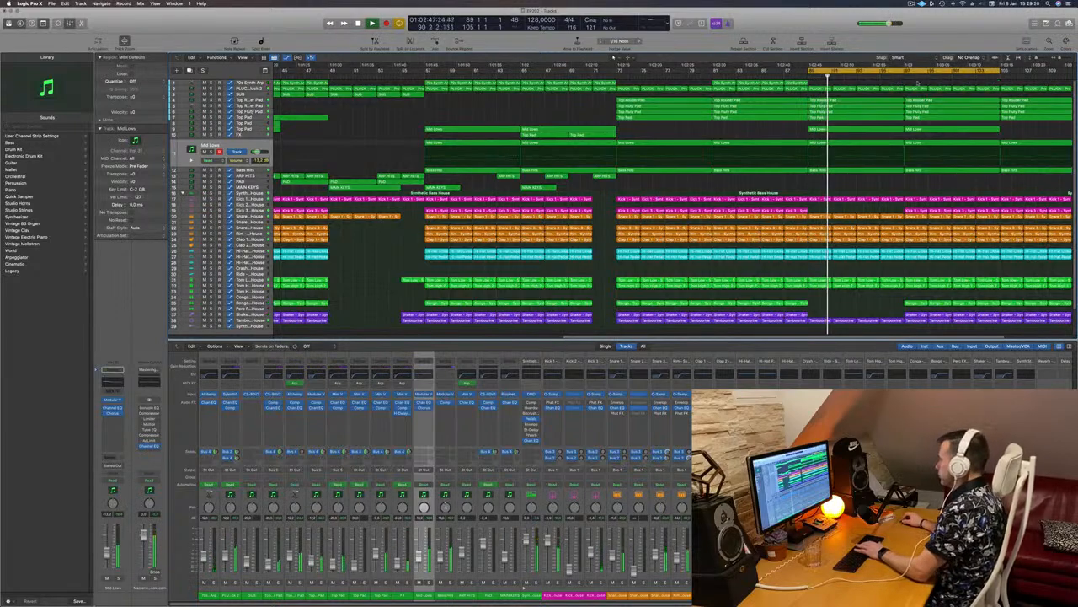
left_click(250, 88)
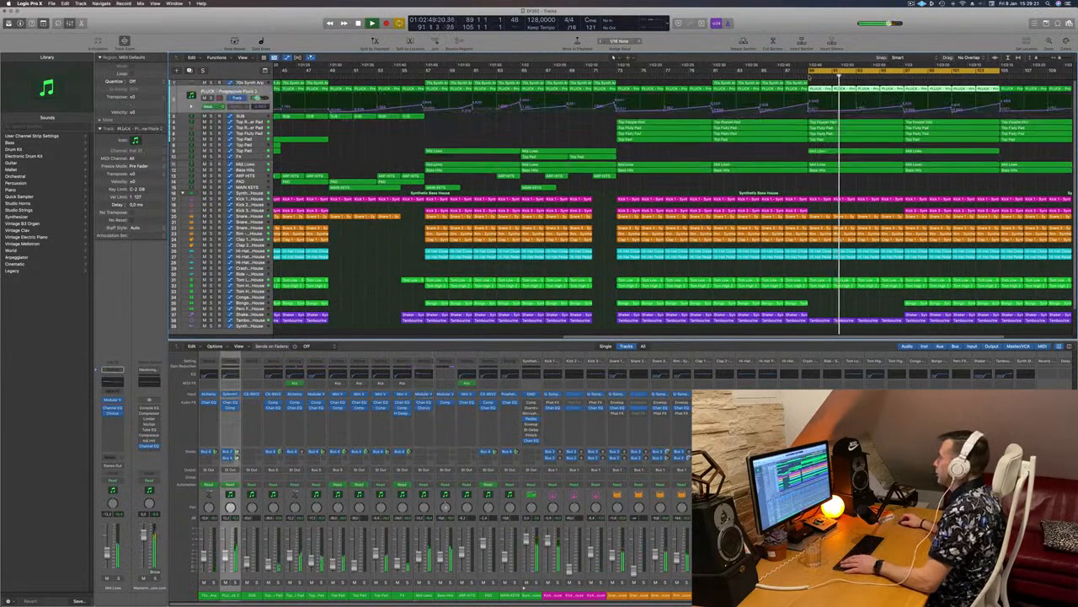
left_click_drag(916, 83, 987, 89)
key("BackSpace")
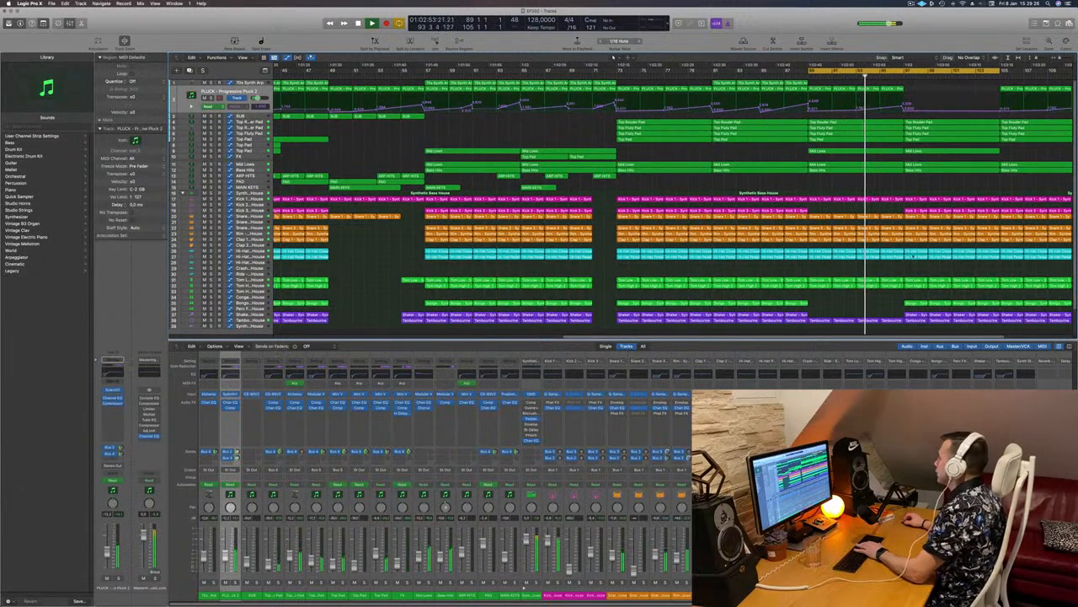
Step: Thin out the drums in bars 97 to 105 by deleting the Kick 3, first snare, rim, clap, bongo, shaker and tambourine regions
left_click_drag(905, 206, 999, 221)
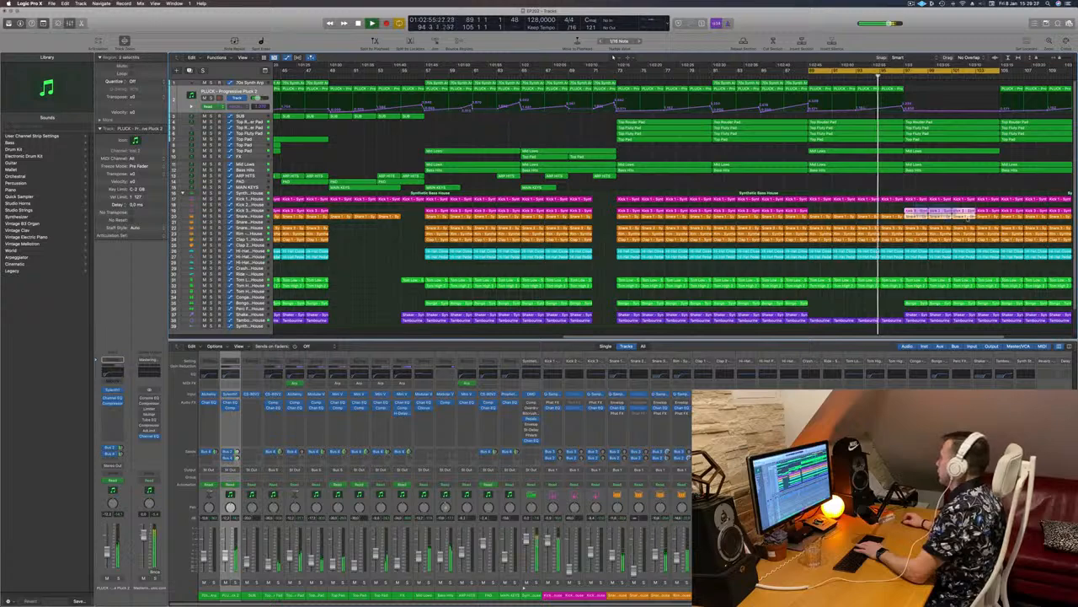
key("BackSpace")
left_click_drag(905, 300, 1001, 324)
key("BackSpace")
key("super+Left")
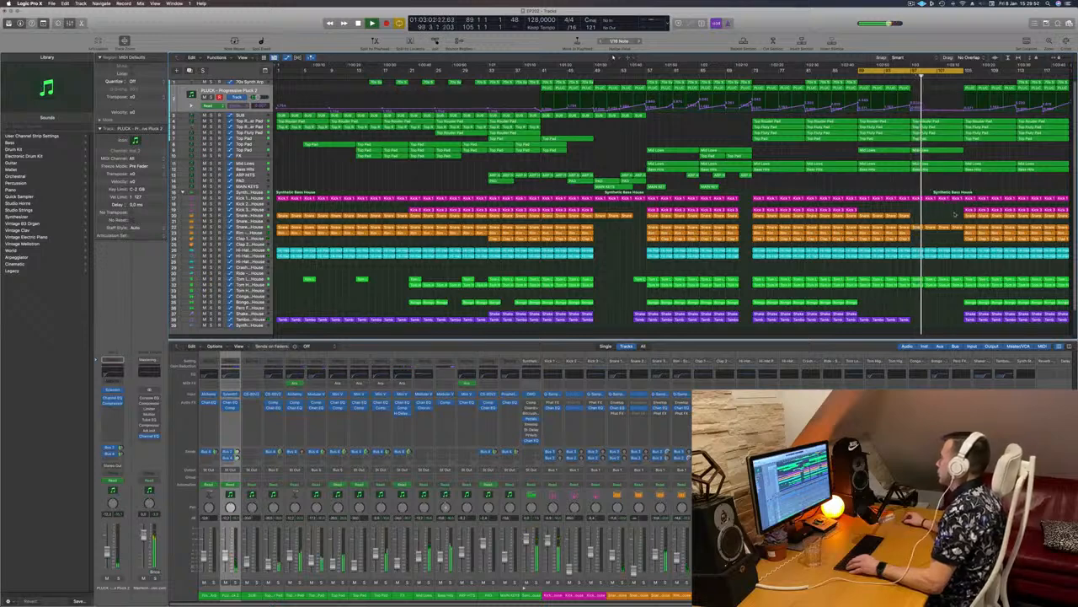
Step: Delete the hi-hat and tom regions in bars 101 to 105
left_click(952, 252)
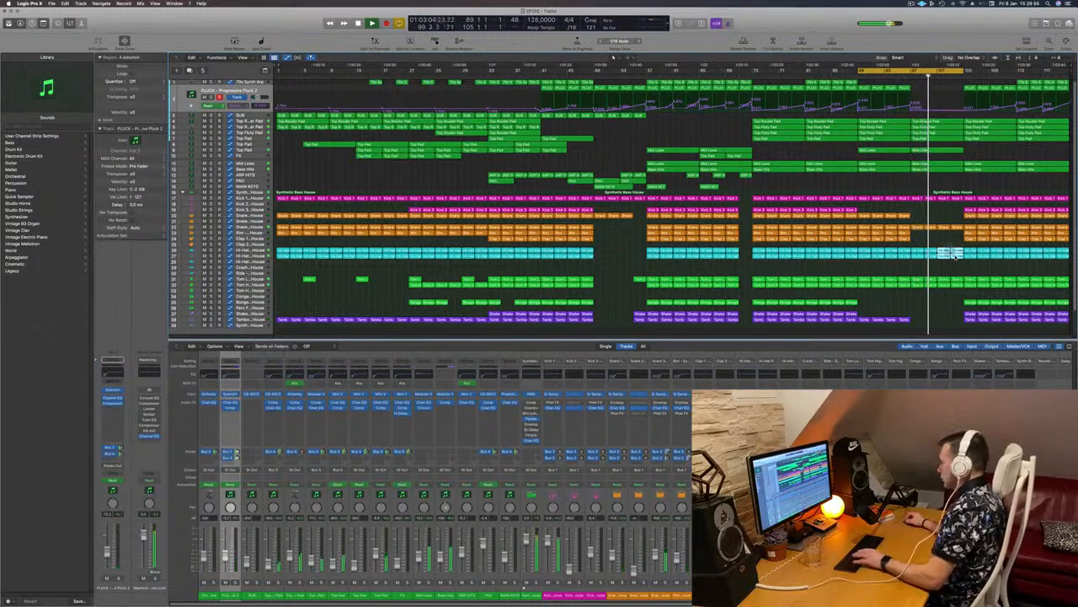
key("Delete")
left_click_drag(946, 276, 959, 289)
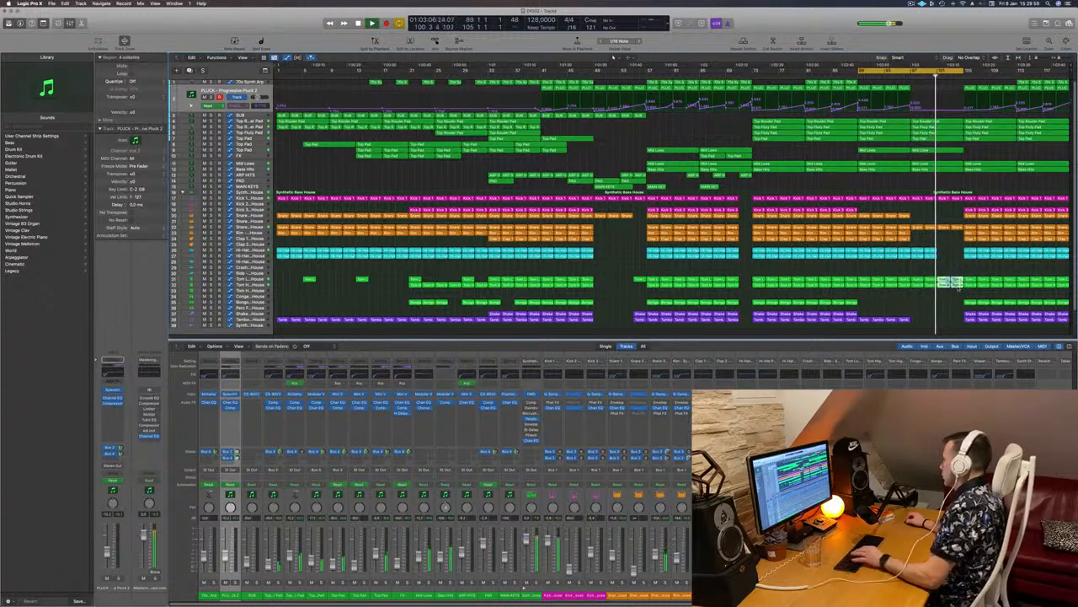
key("Delete")
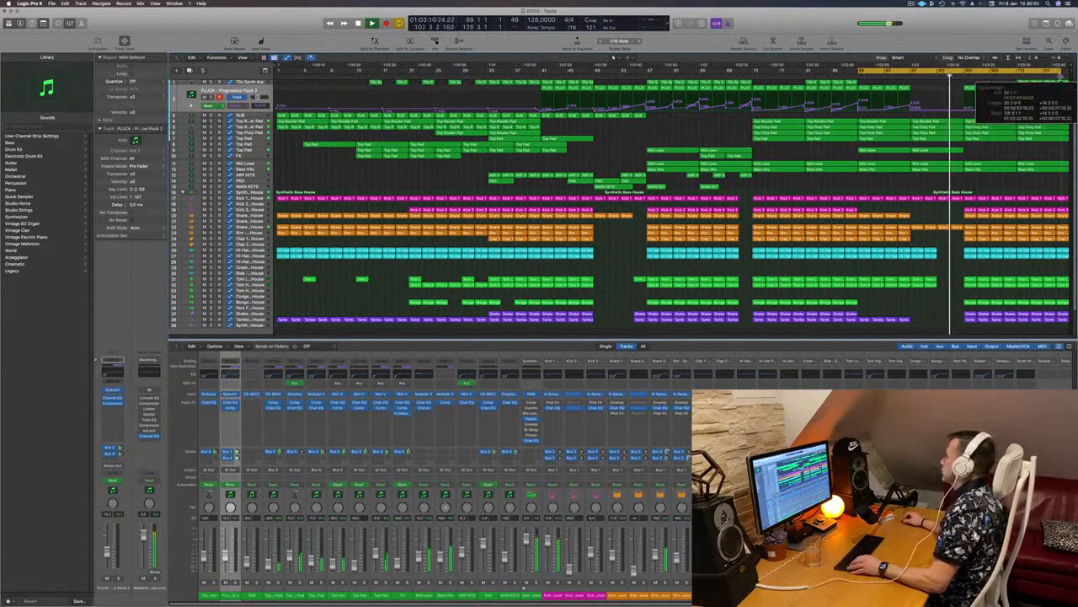
Step: Replay the thinned-out section from bar 89, and jump playback ahead to about bar 100
key("space")
key("space")
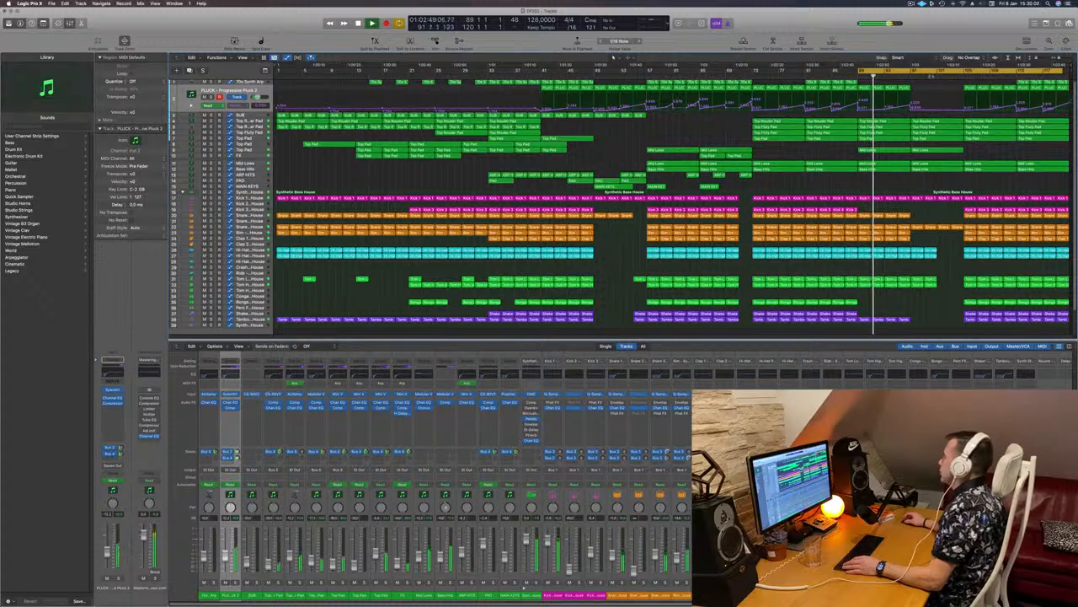
left_click(932, 75)
Step: Delete all drum regions and the PLUCK regions in bars 105 to 113
left_click_drag(969, 193, 1010, 317)
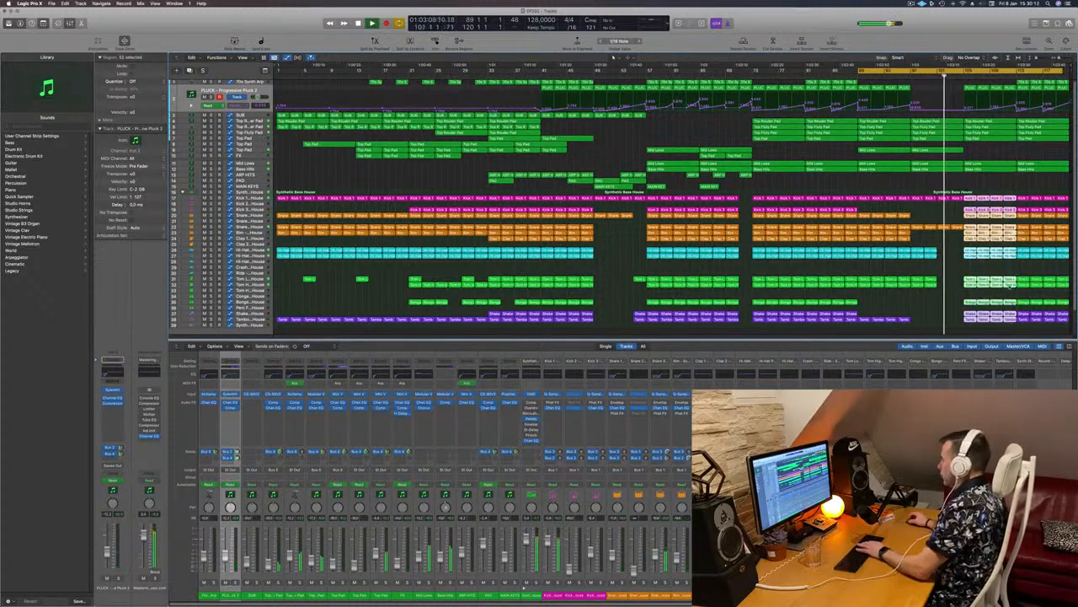
key("Delete")
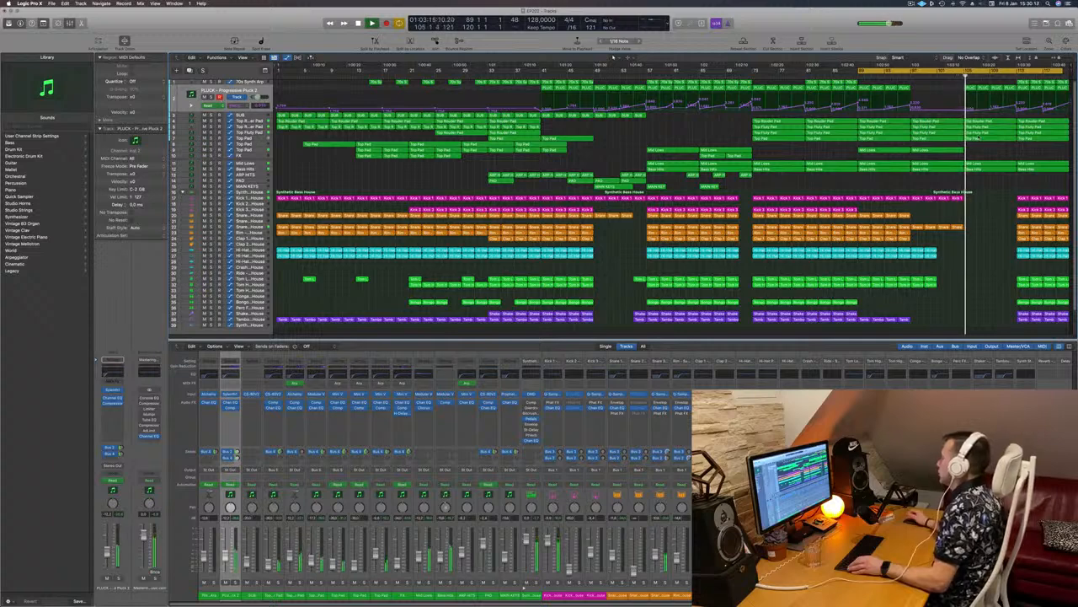
left_click_drag(949, 84, 1011, 91)
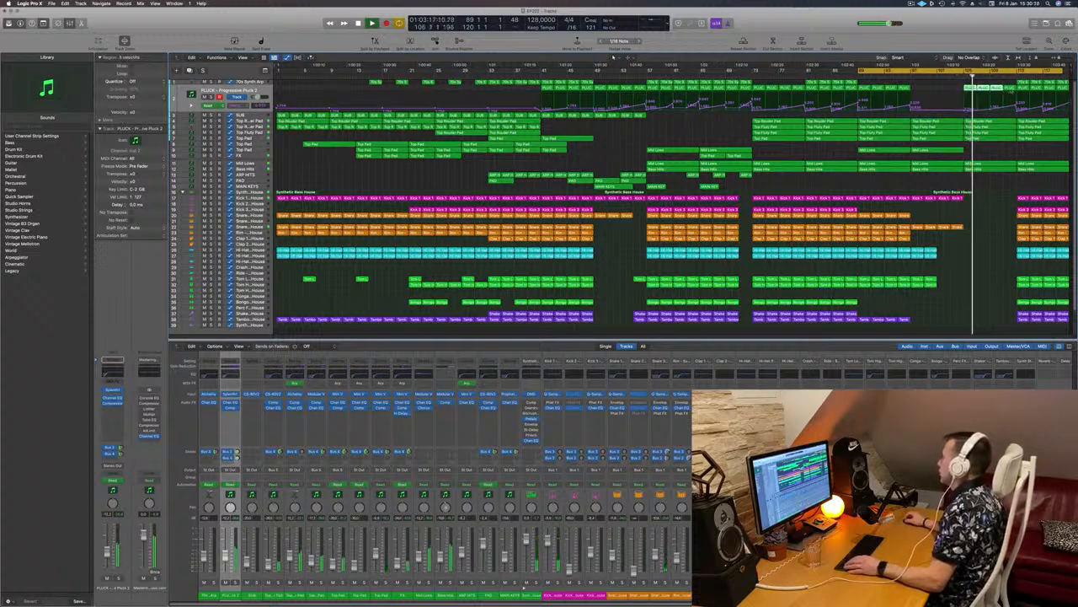
key("Delete")
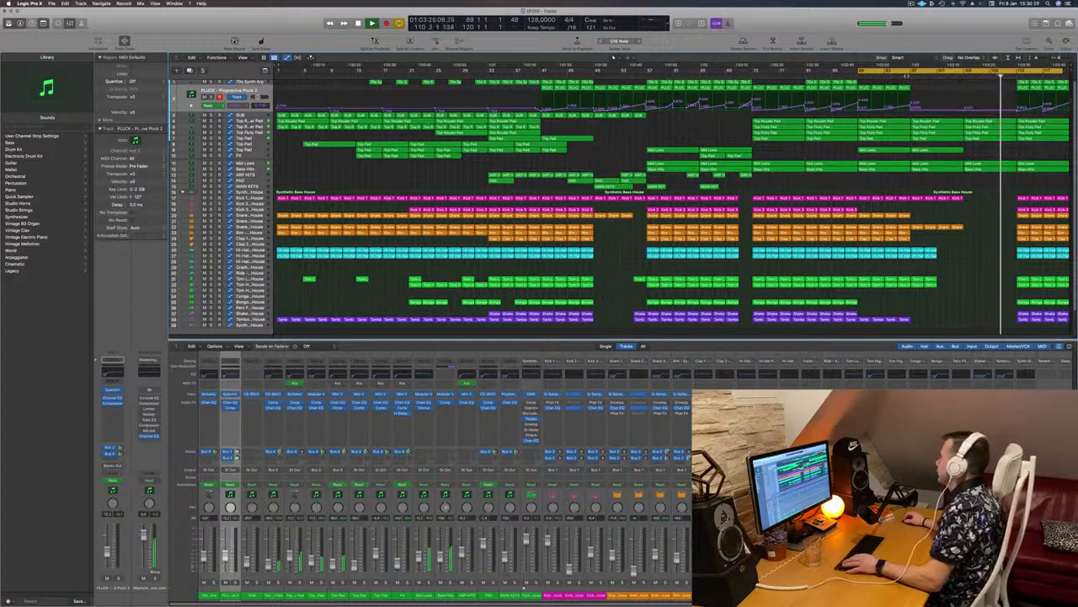
Step: Replay the arrangement from bar 97 to check the transition into the drumless section, viewing the regions up close
left_click(906, 76)
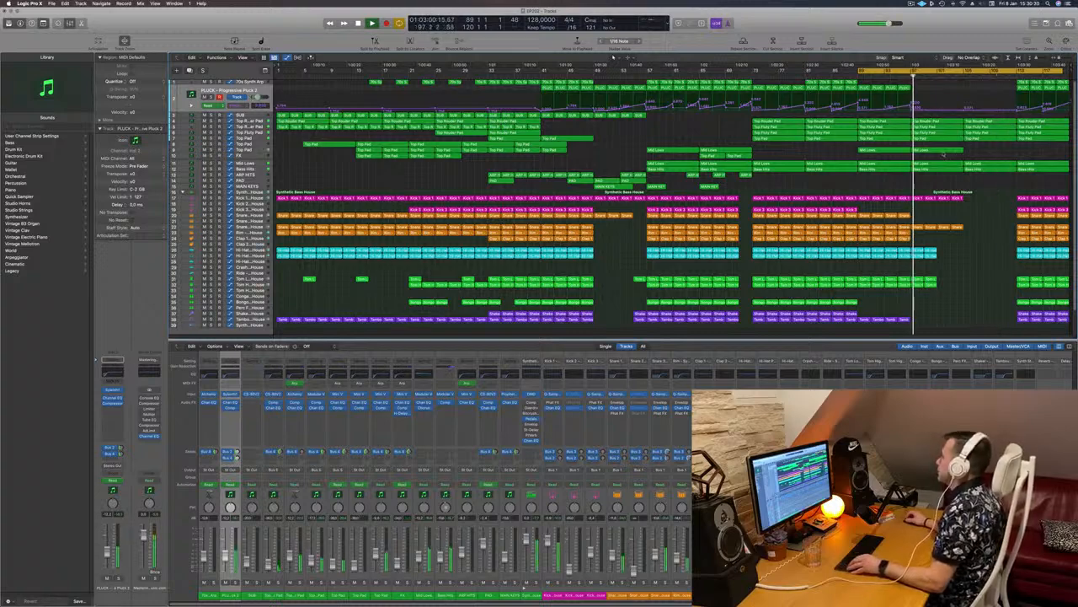
key("super+Right")
key("super+Right")
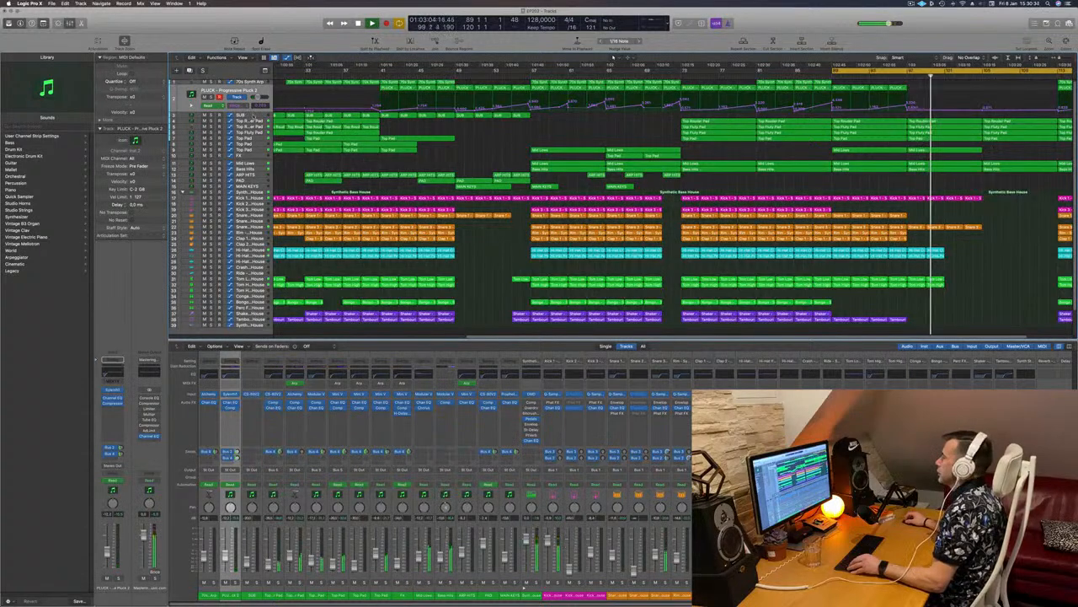
Step: Delete the Bass Hits and Mid Lows regions in bars 105 to 113
left_click(332, 113)
key("super+Left")
key("super+Left")
key("super+Left")
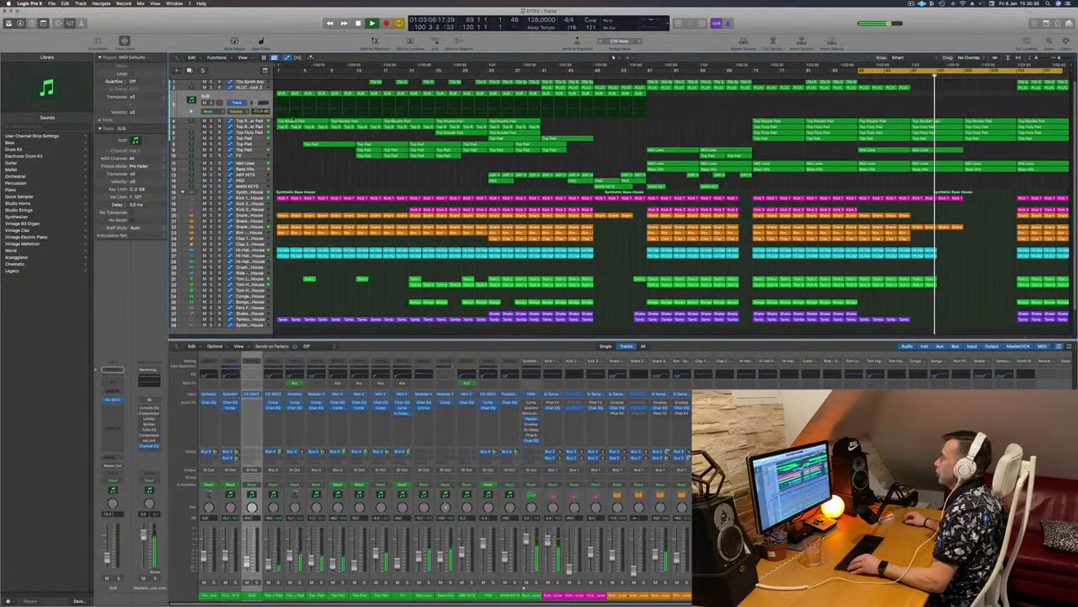
key("Down")
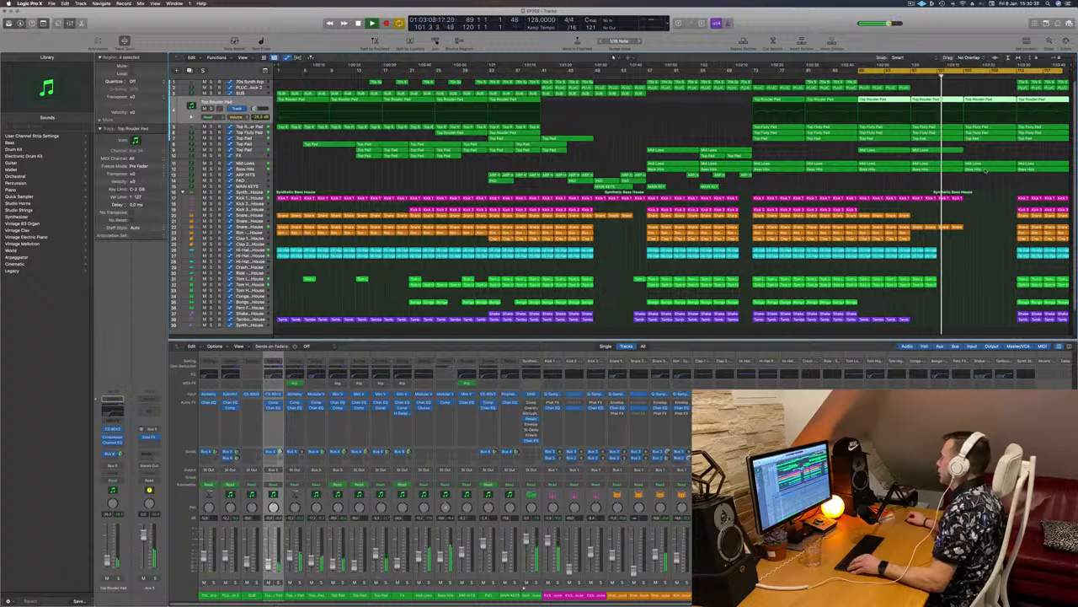
left_click(986, 170)
key("Delete")
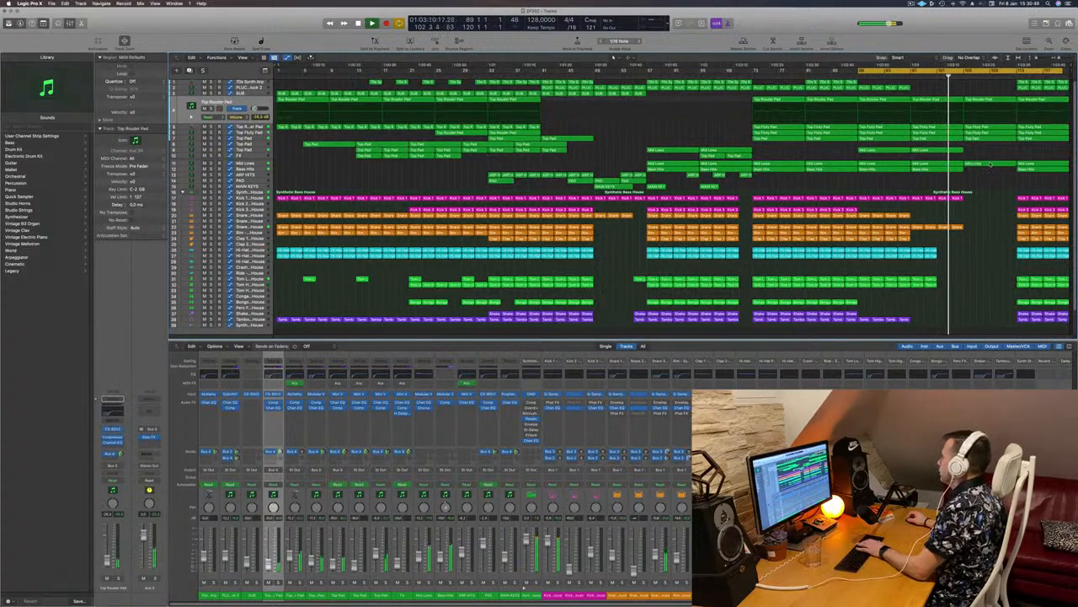
left_click(989, 164)
key("Delete")
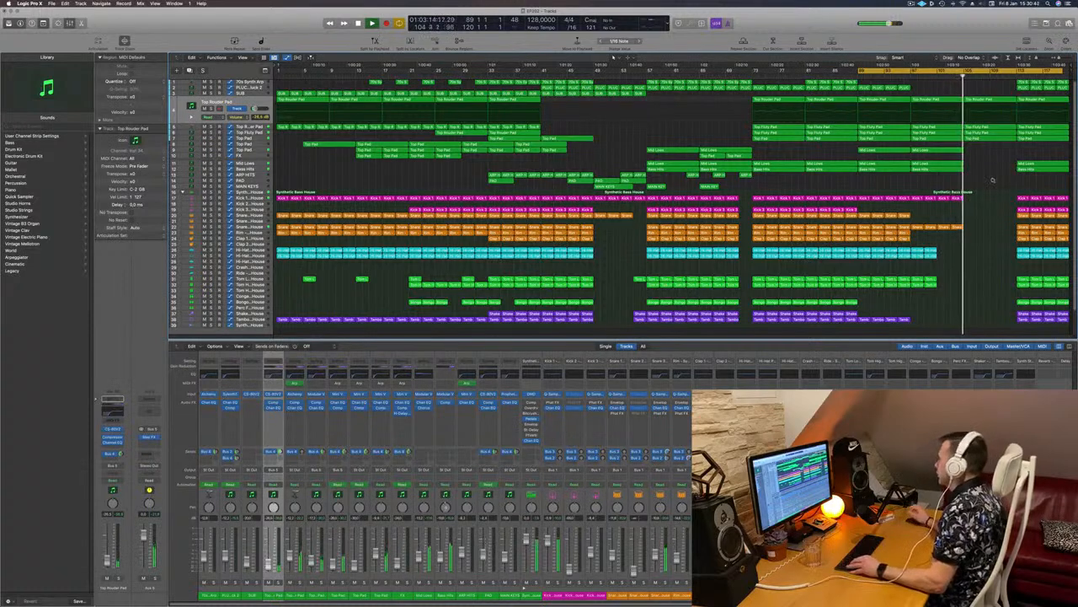
Step: Open the pad's Step FX plug-in on Aux 5 and replay the breakdown from about bar 104
scroll(1003, 175, "right", 4)
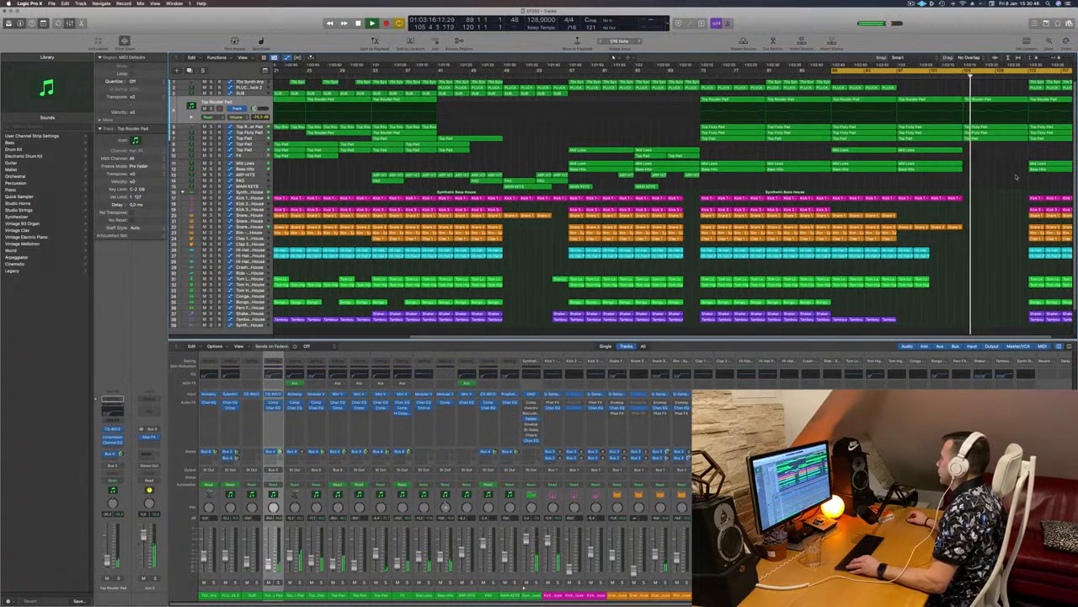
scroll(1019, 170, "right", 2)
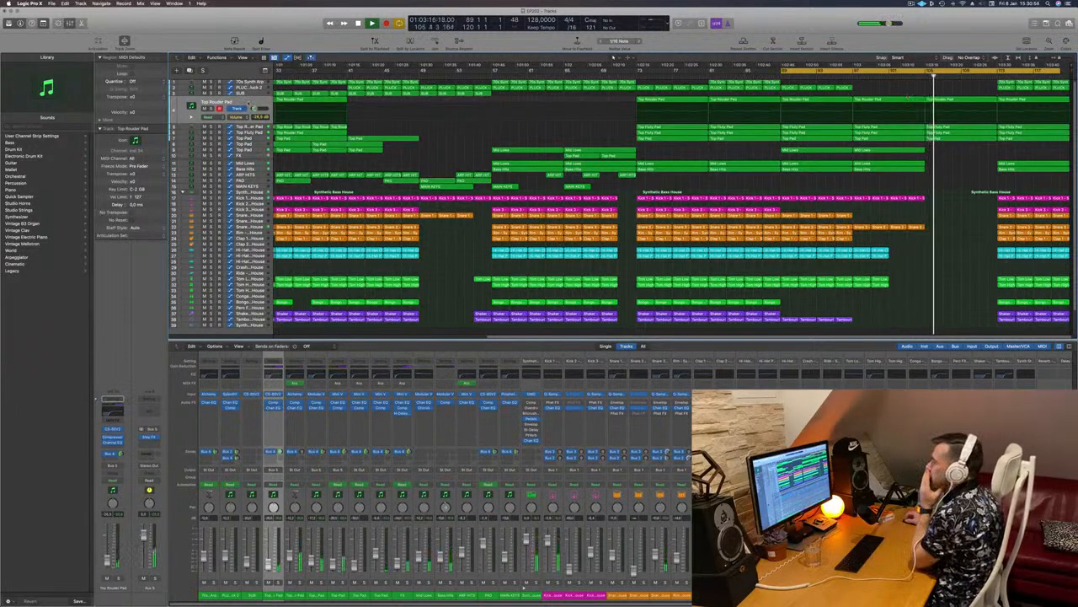
left_click(216, 108)
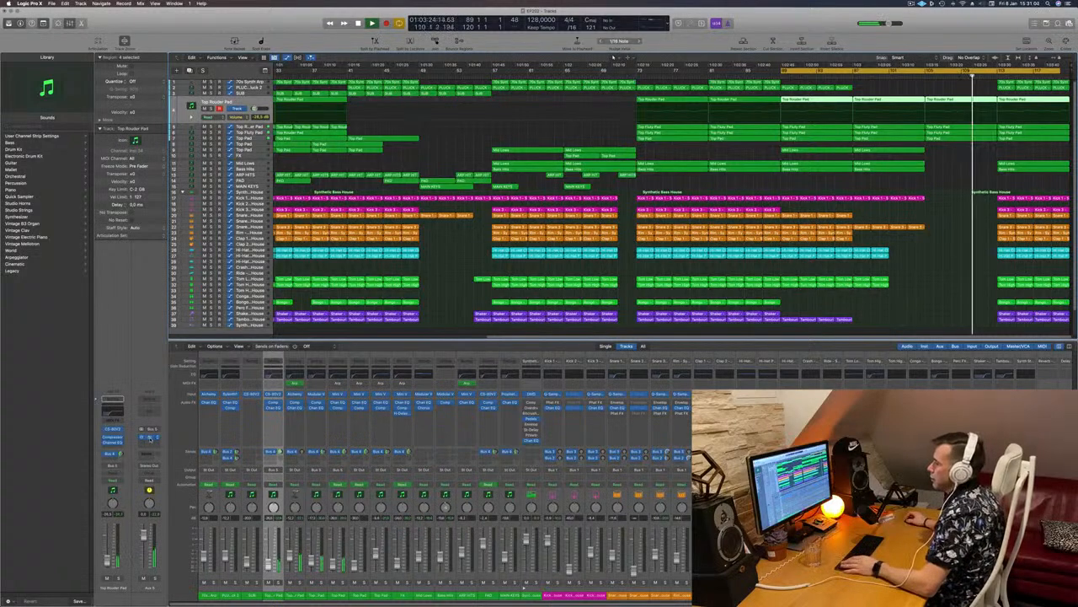
key("v")
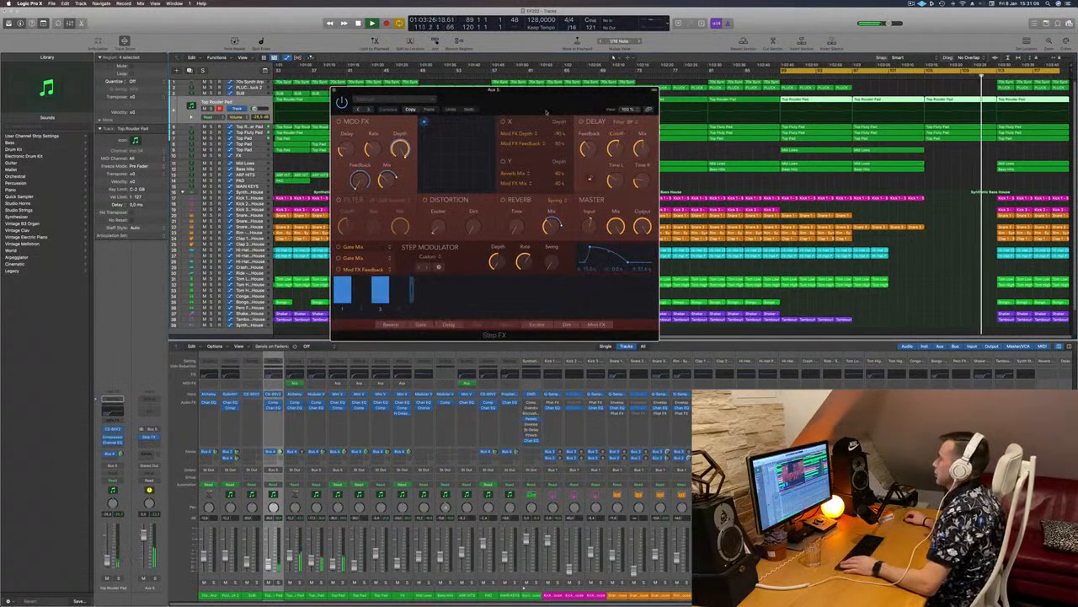
left_click_drag(394, 98, 355, 145)
key("v")
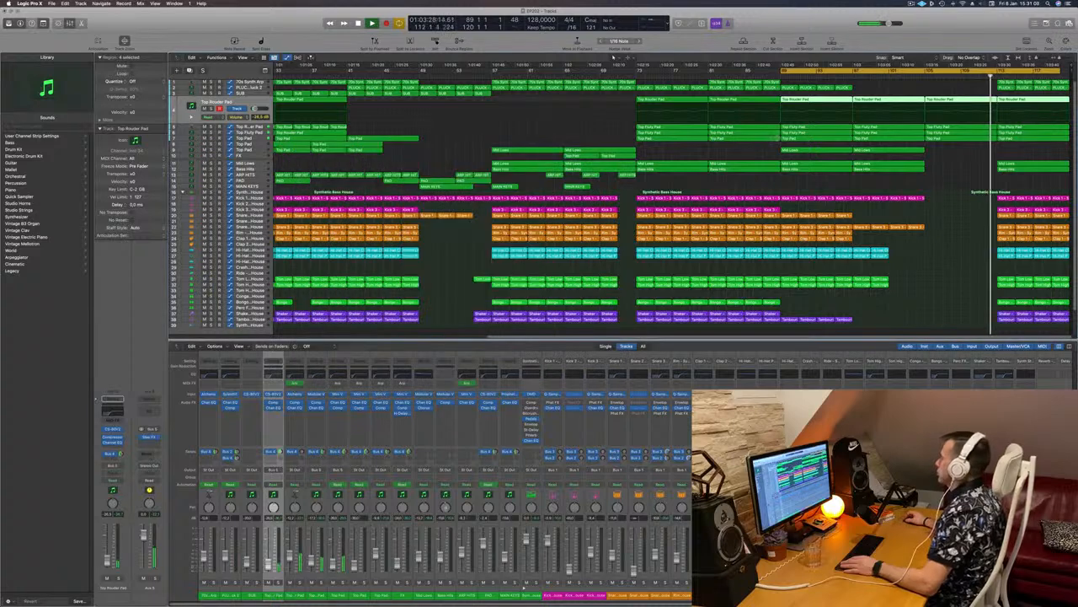
left_click(915, 69)
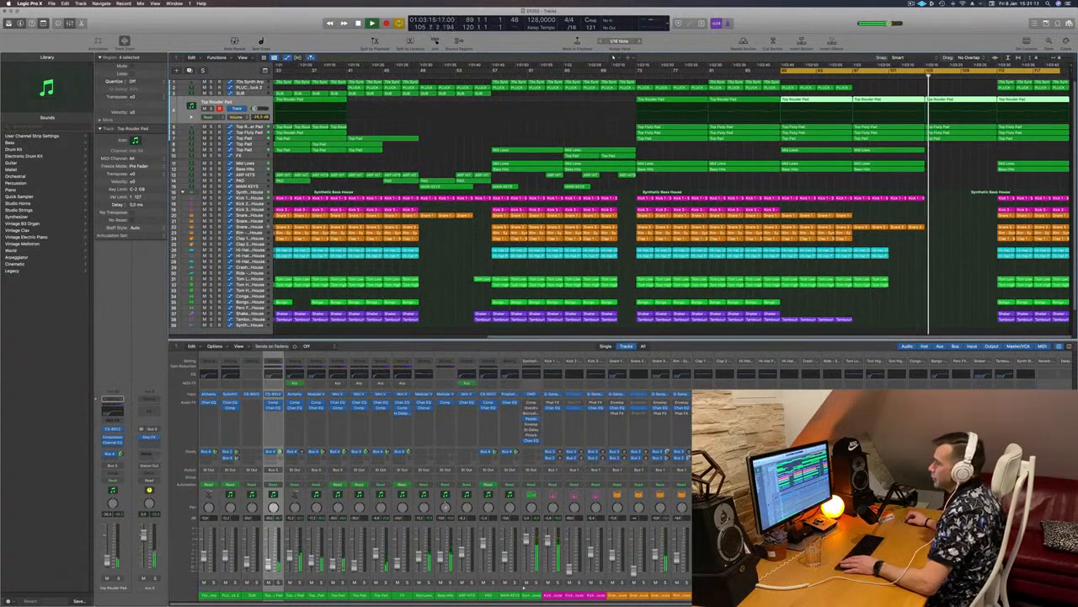
key("v")
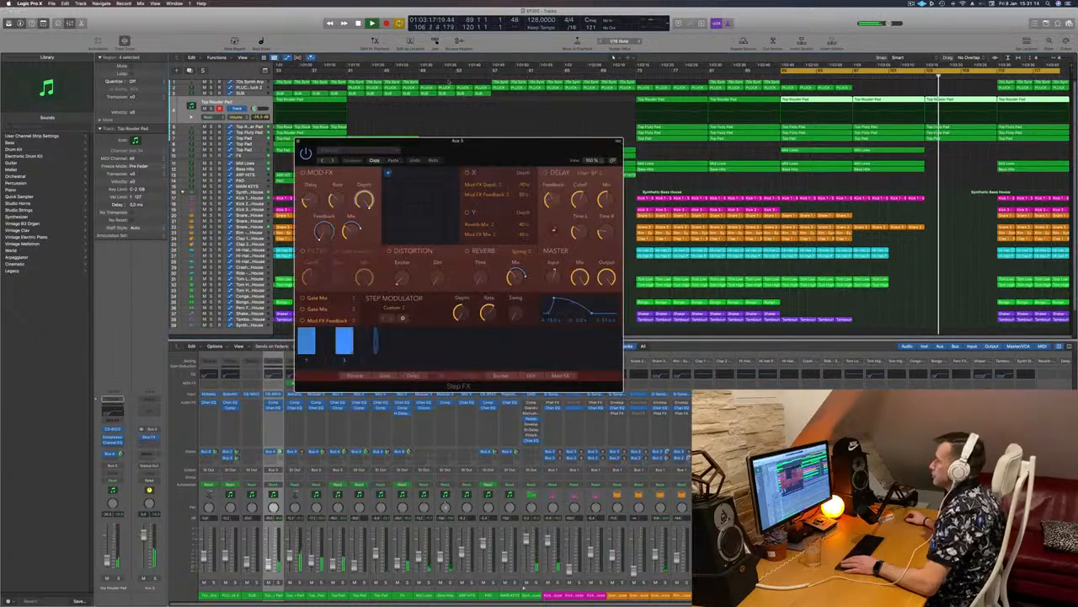
left_click_drag(501, 146, 729, 72)
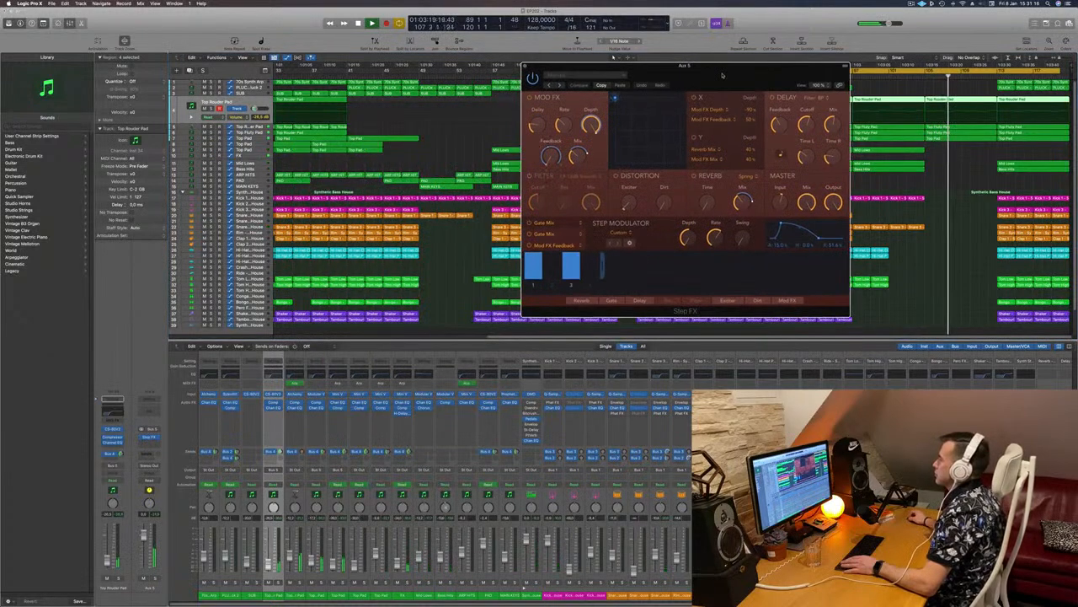
Step: Insert a Ringshifter modulation effect below Step FX on the Aux 5 channel
left_click(149, 443)
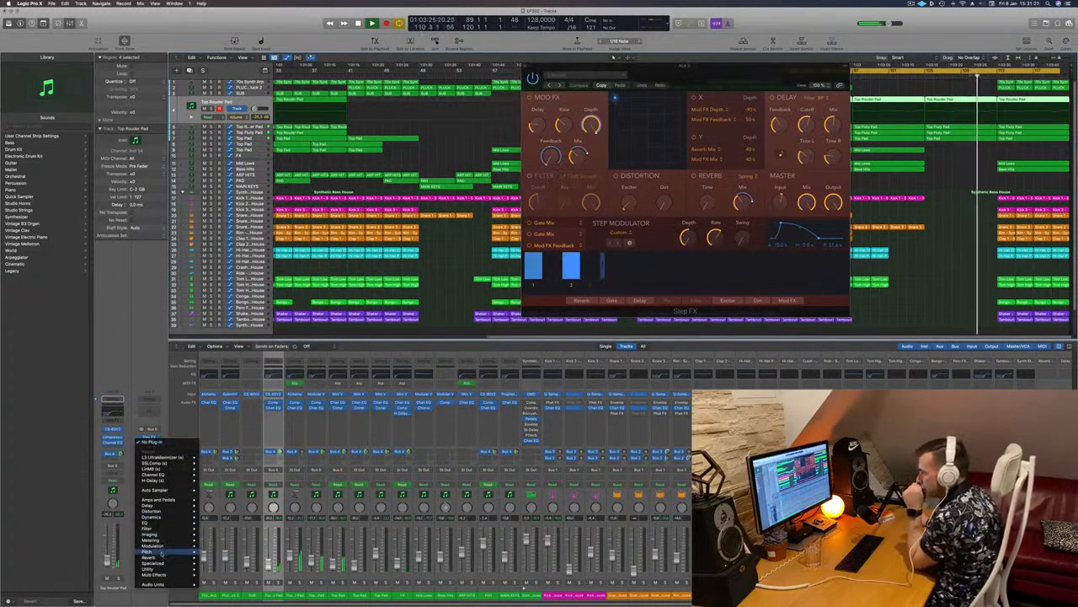
mouse_move(166, 552)
mouse_move(220, 554)
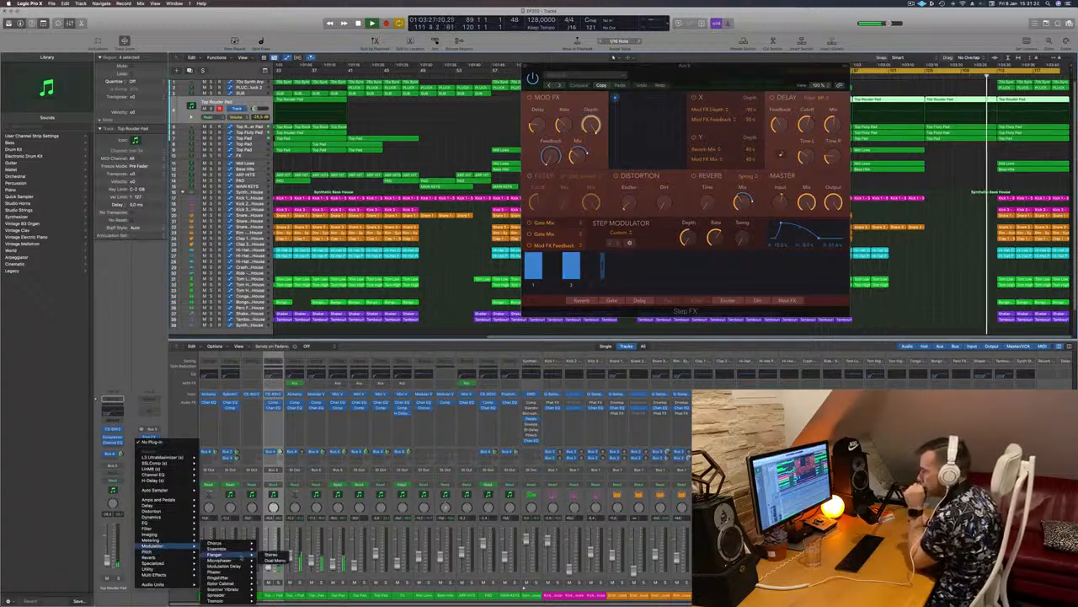
mouse_move(228, 583)
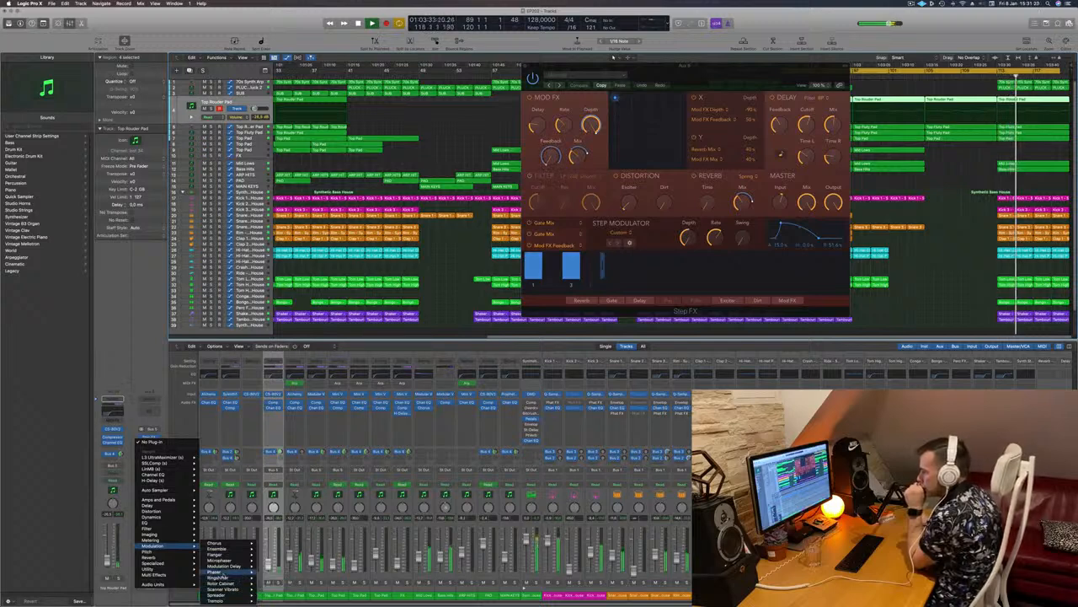
left_click(270, 579)
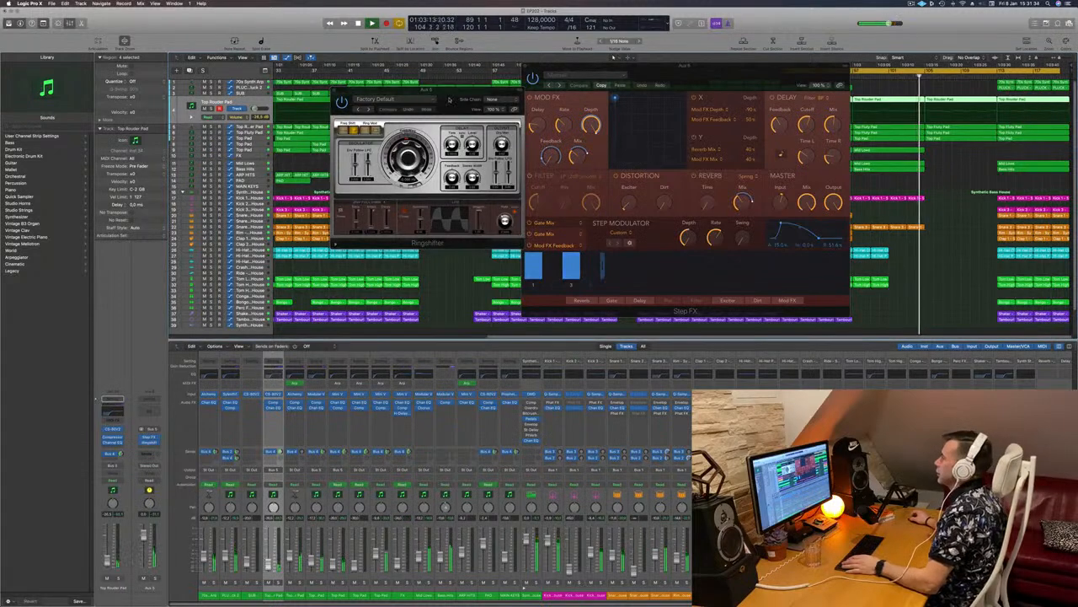
left_click_drag(409, 111, 272, 159)
Step: Try the Groove Shadow 01 preset in Ringshifter, and load Crazy LFO from the Warped presets
left_click(252, 160)
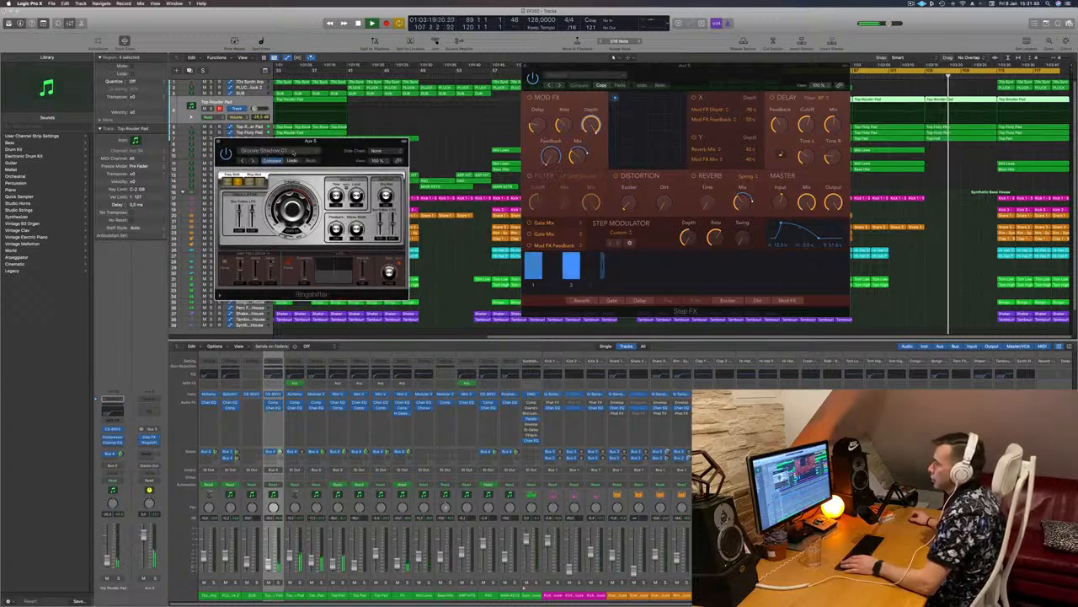
left_click(294, 152)
mouse_move(312, 275)
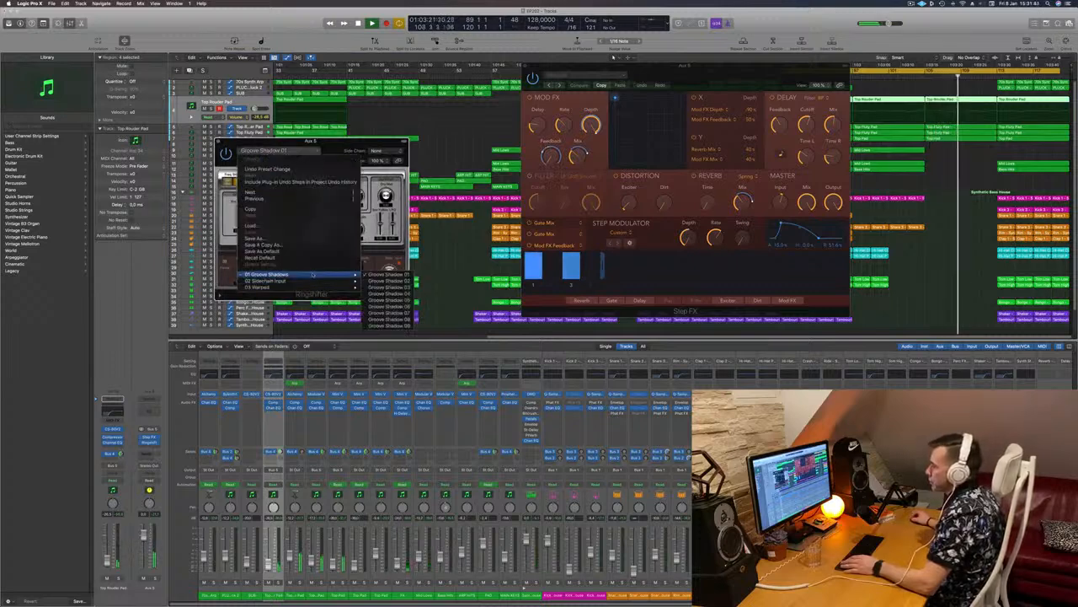
mouse_move(278, 287)
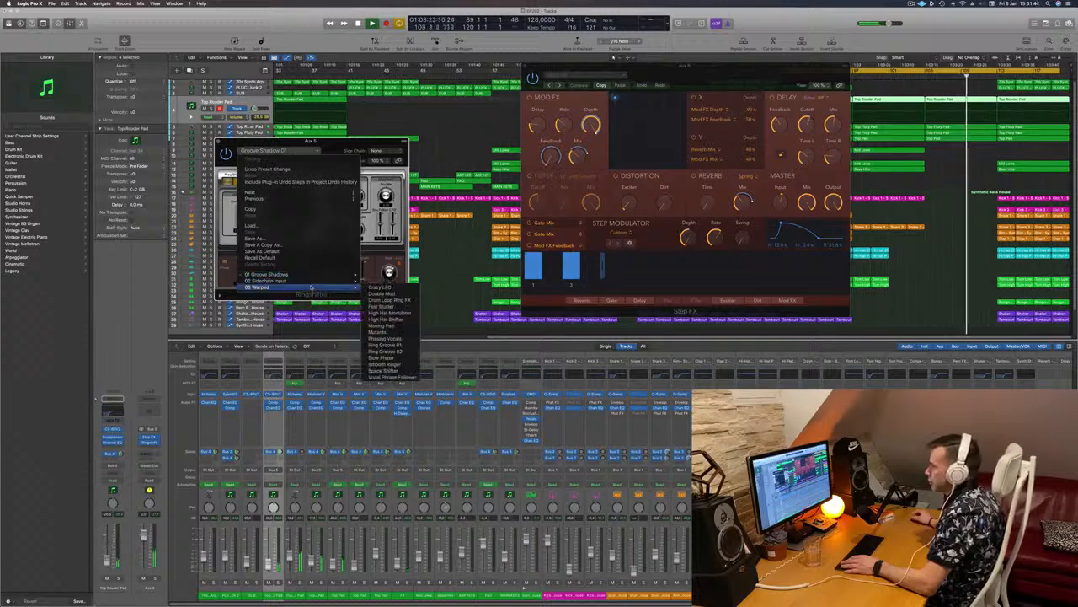
left_click(379, 287)
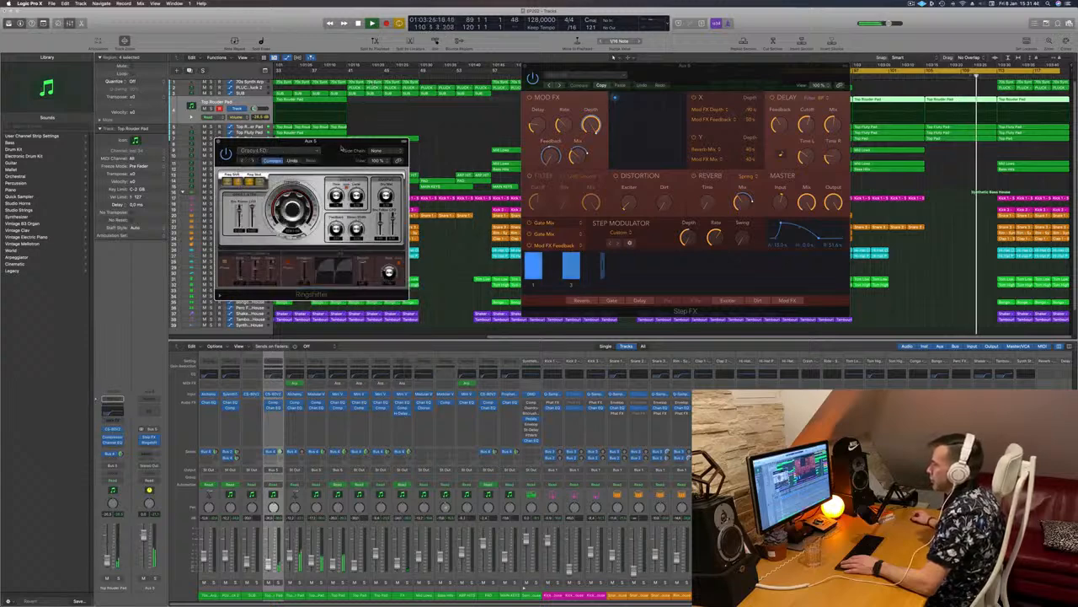
Step: Audition Ringshifter's following Warped presets during playback, from Drum Loop Ring FX through Ring Groove 02 to Space Shifter
left_click_drag(374, 119, 383, 121)
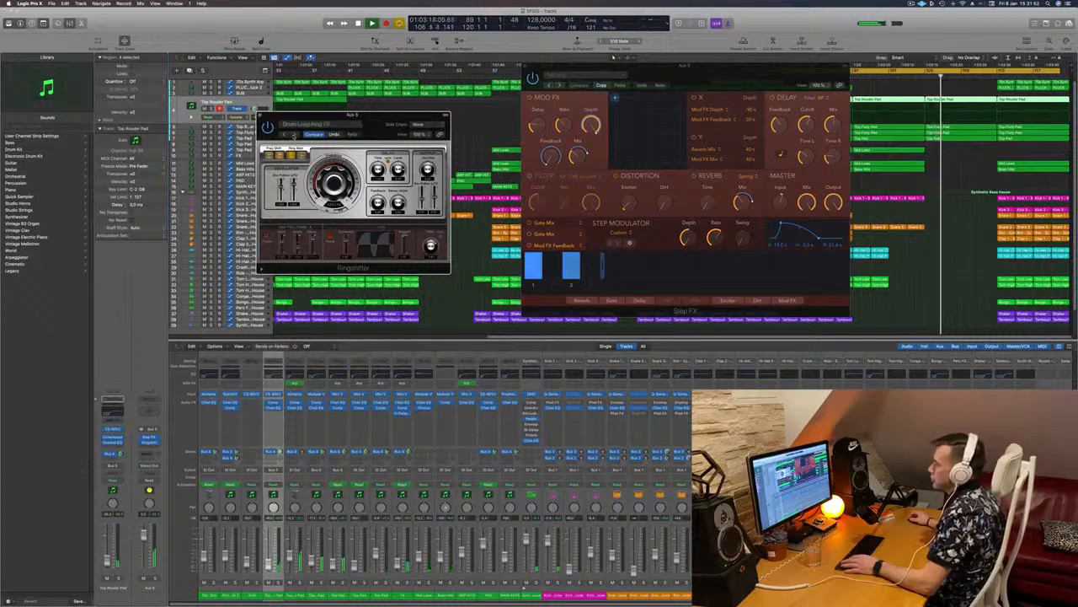
left_click(294, 134)
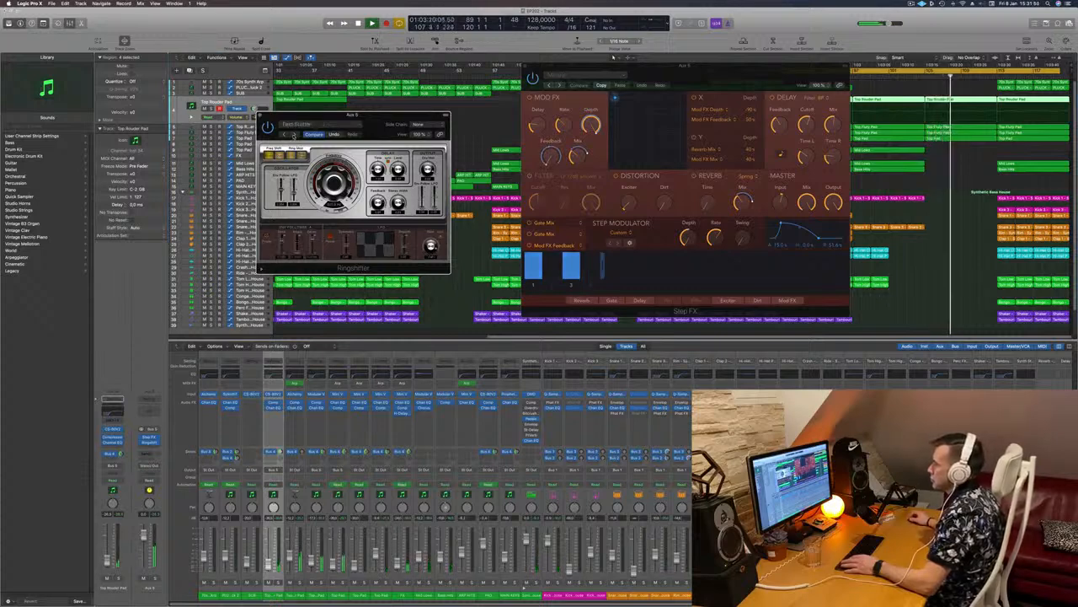
left_click(293, 135)
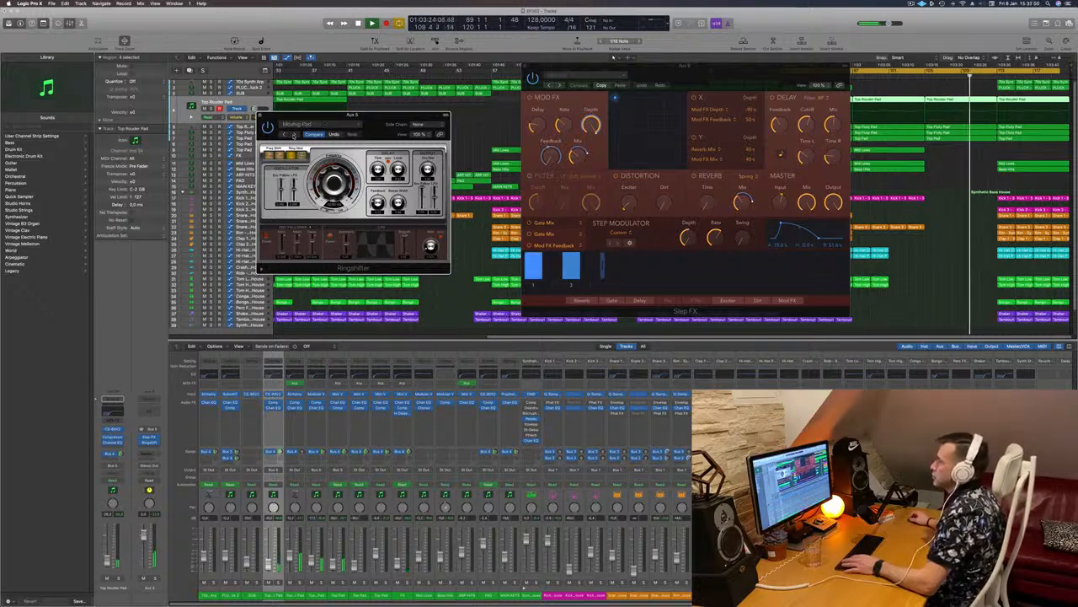
left_click(293, 135)
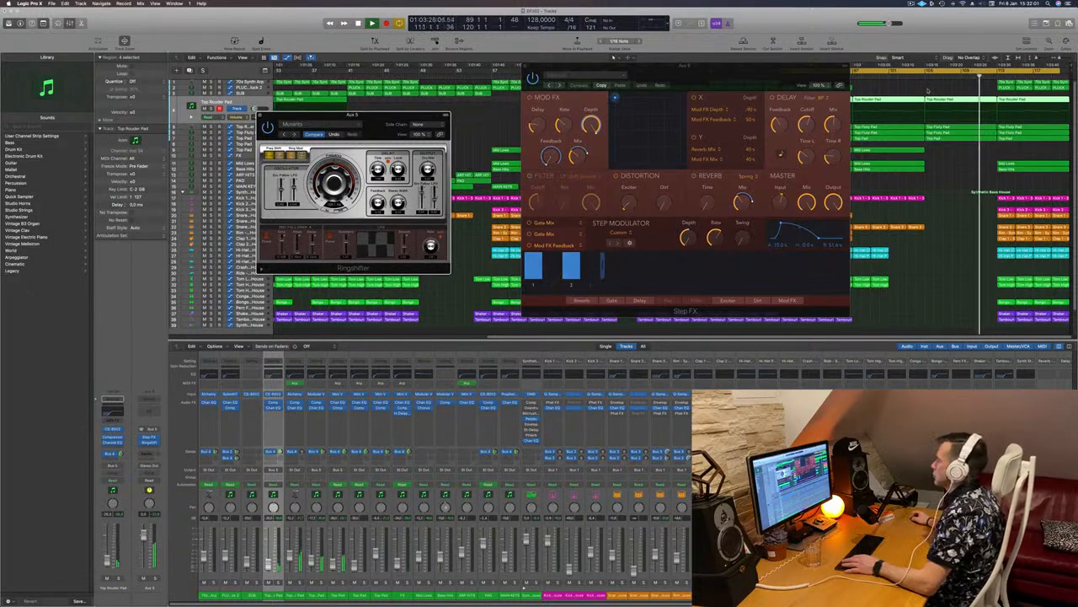
left_click(293, 135)
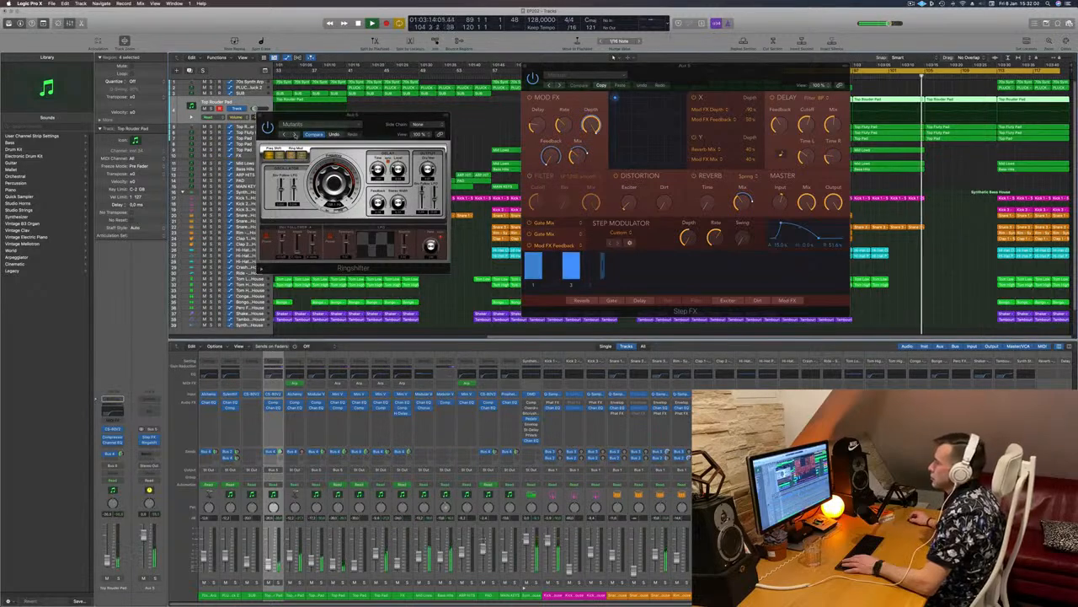
left_click(294, 135)
left_click(294, 135)
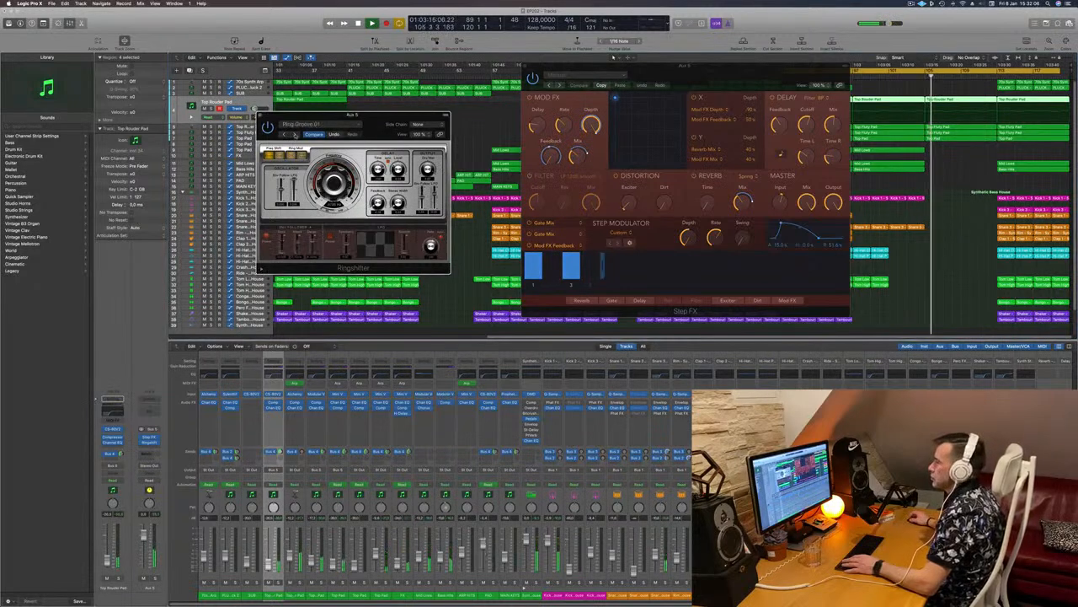
left_click(293, 135)
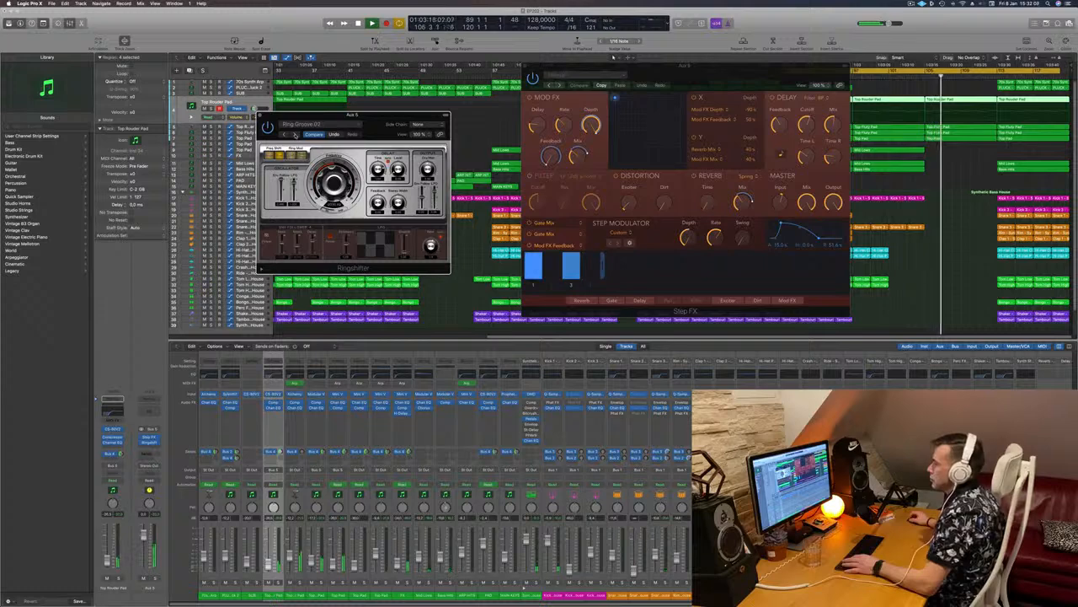
left_click_drag(351, 116, 324, 136)
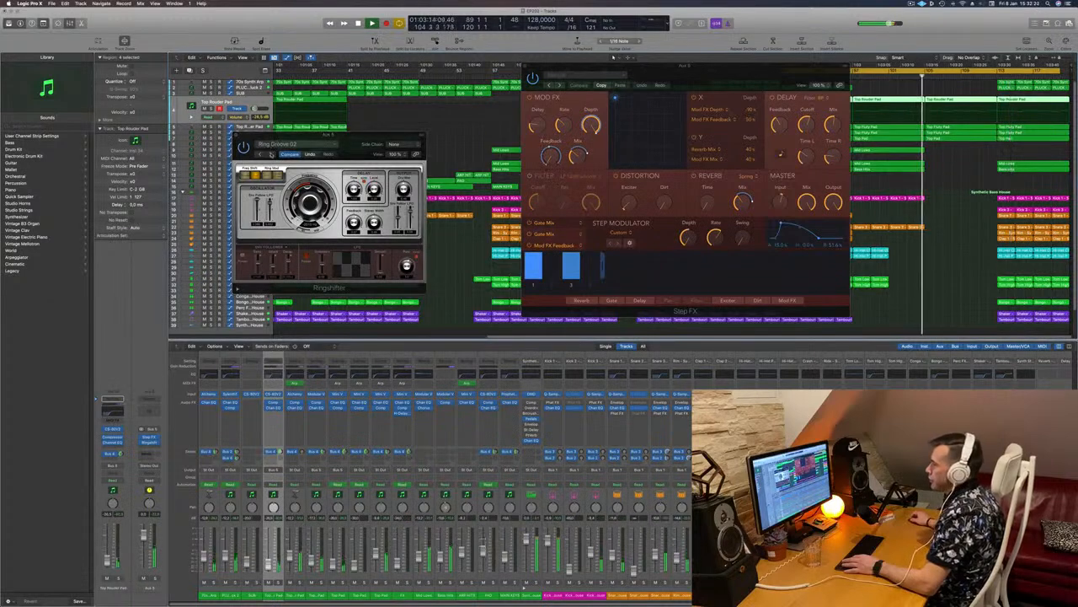
left_click(271, 155)
left_click(271, 155)
left_click(271, 154)
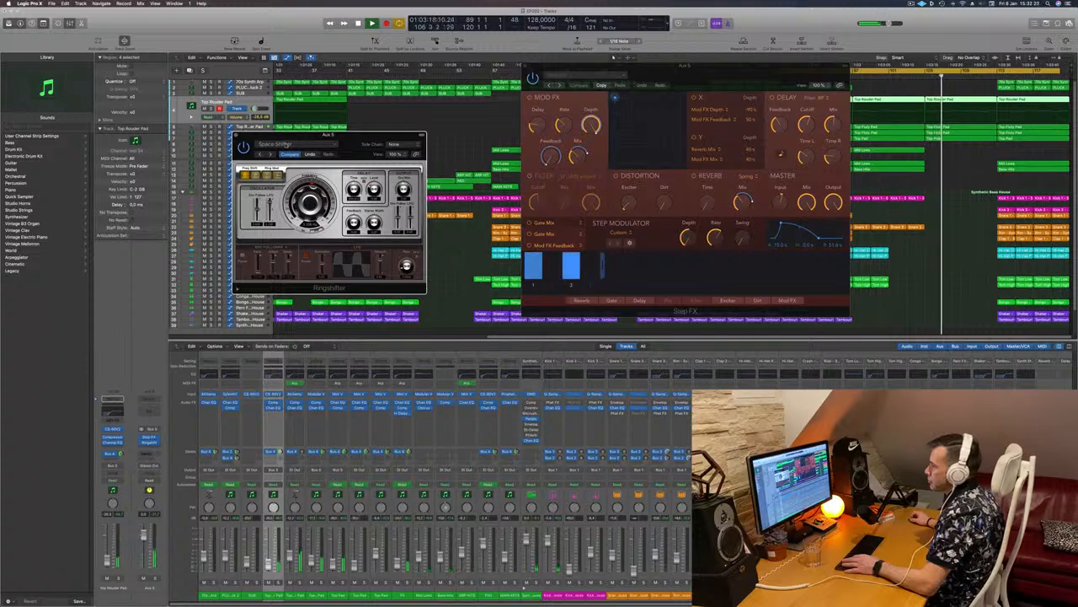
Step: Load the Crazy LFO preset from Ringshifter's Warped presets and close the plug-in window
left_click(290, 144)
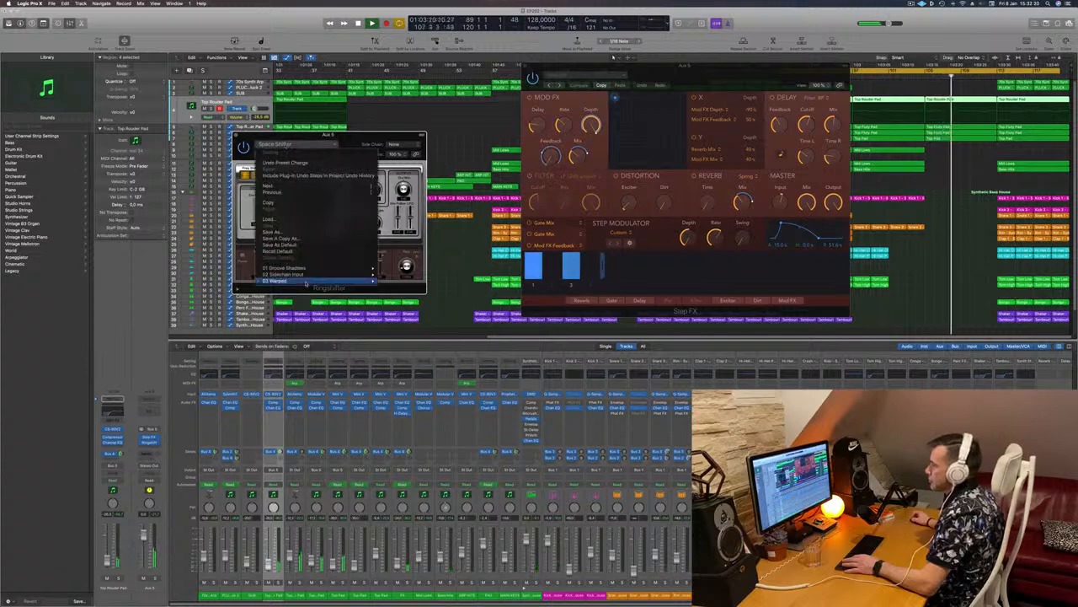
mouse_move(305, 283)
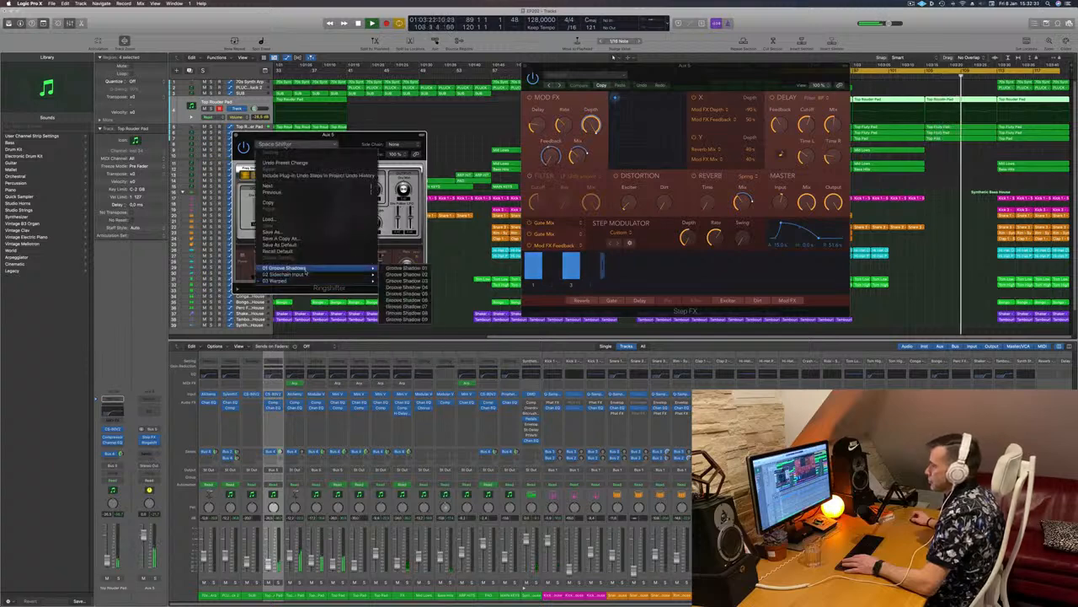
left_click(415, 281)
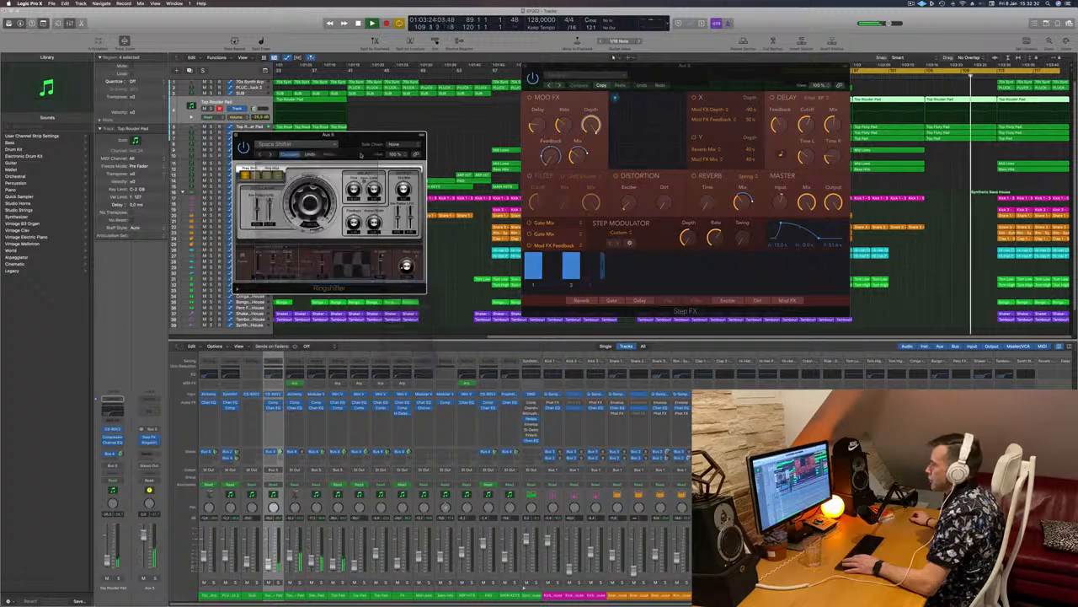
mouse_move(337, 136)
left_mouse_down()
mouse_move(287, 187)
mouse_move(319, 157)
mouse_move(337, 156)
left_mouse_up()
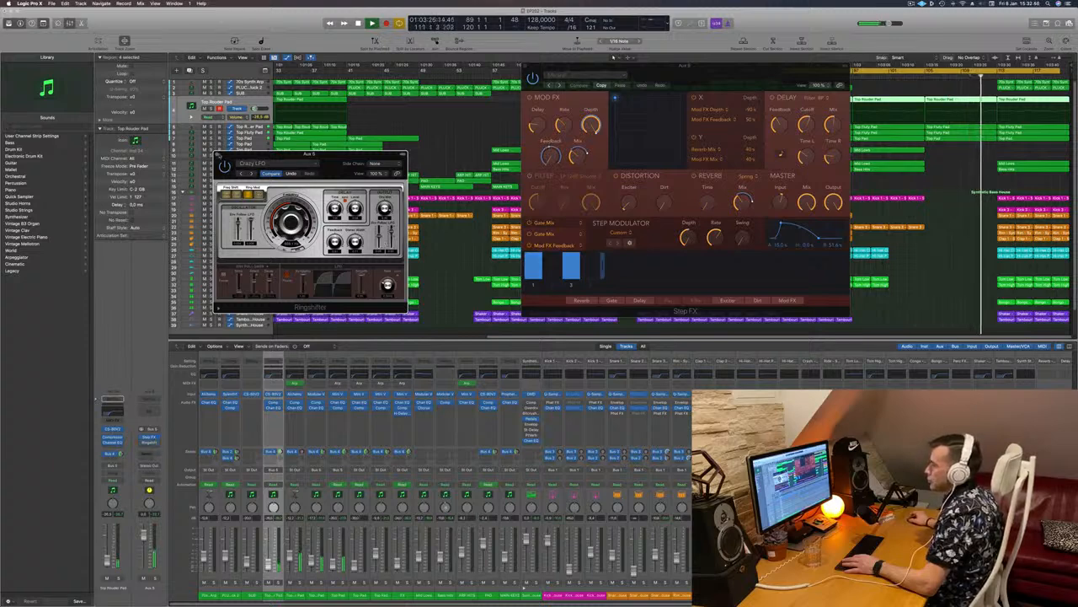
left_click(217, 155)
Step: Move the start of the cycle range to bar 105 and restart playback from there with Step FX open
left_click_drag(767, 66, 587, 79)
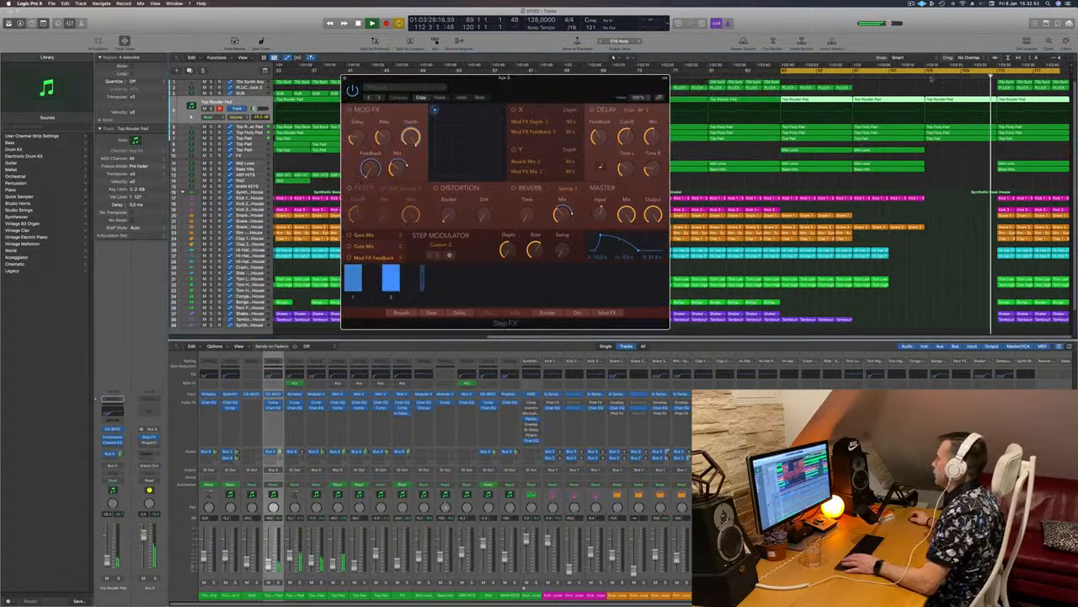
key("space")
key("space")
left_click_drag(818, 73, 937, 76)
key("space")
key("space")
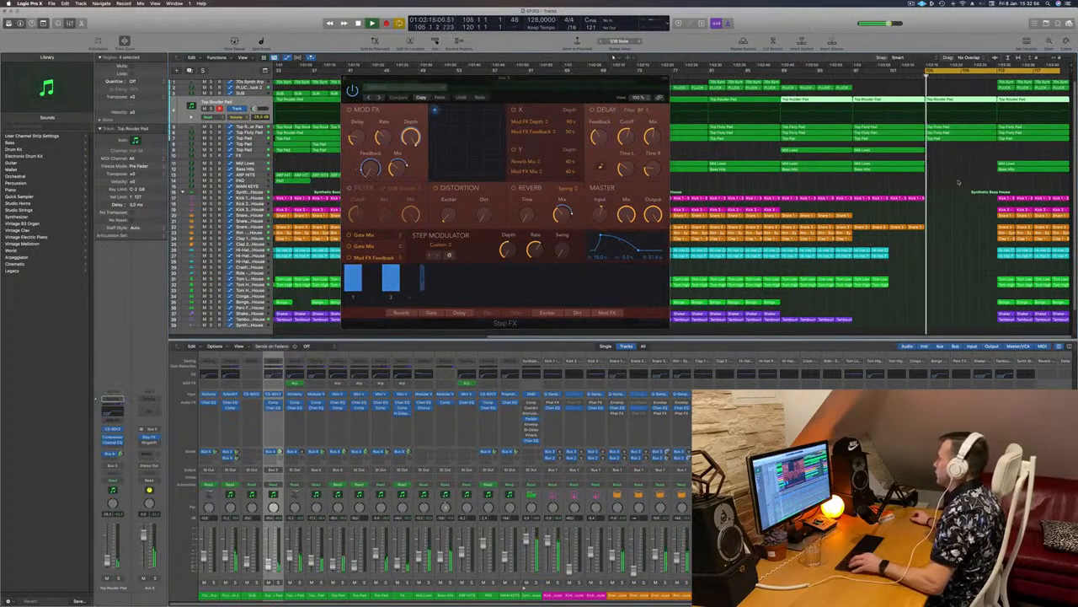
Step: Move the cycle range to bars 113 to 121, and extend its start back to bar 105 for playback
left_click(958, 181, "ctrl+alt")
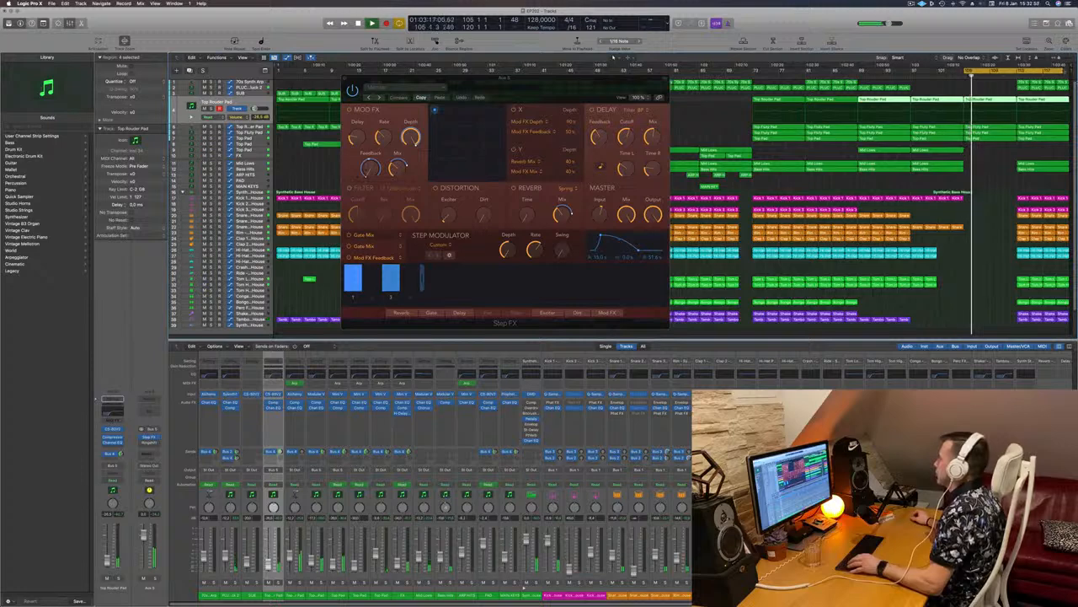
left_click_drag(1016, 73, 1077, 77)
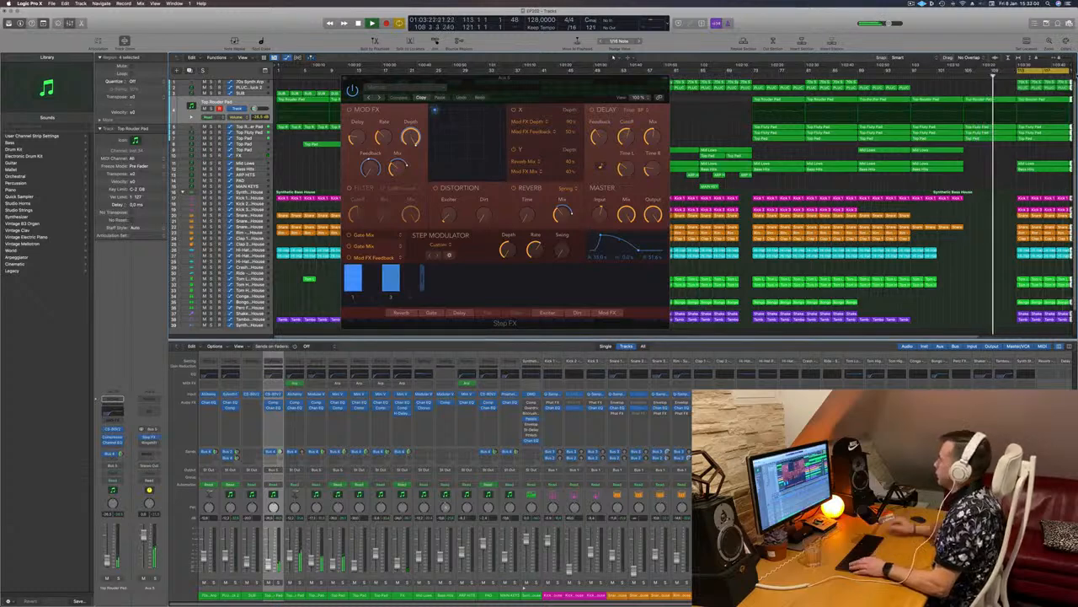
key("super+Left")
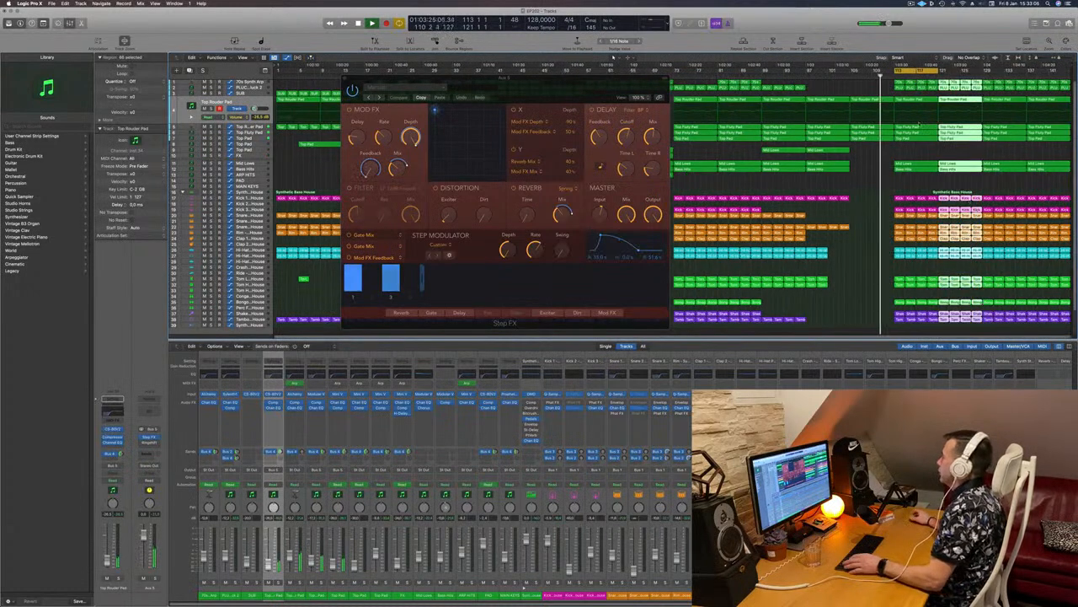
left_click_drag(666, 85, 699, 84)
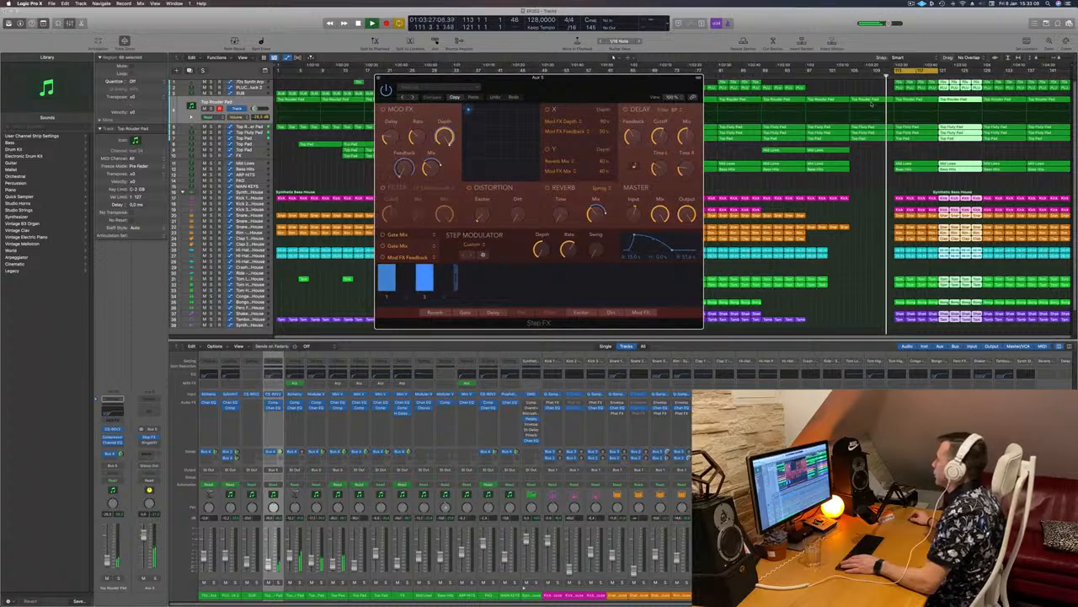
left_click(844, 76)
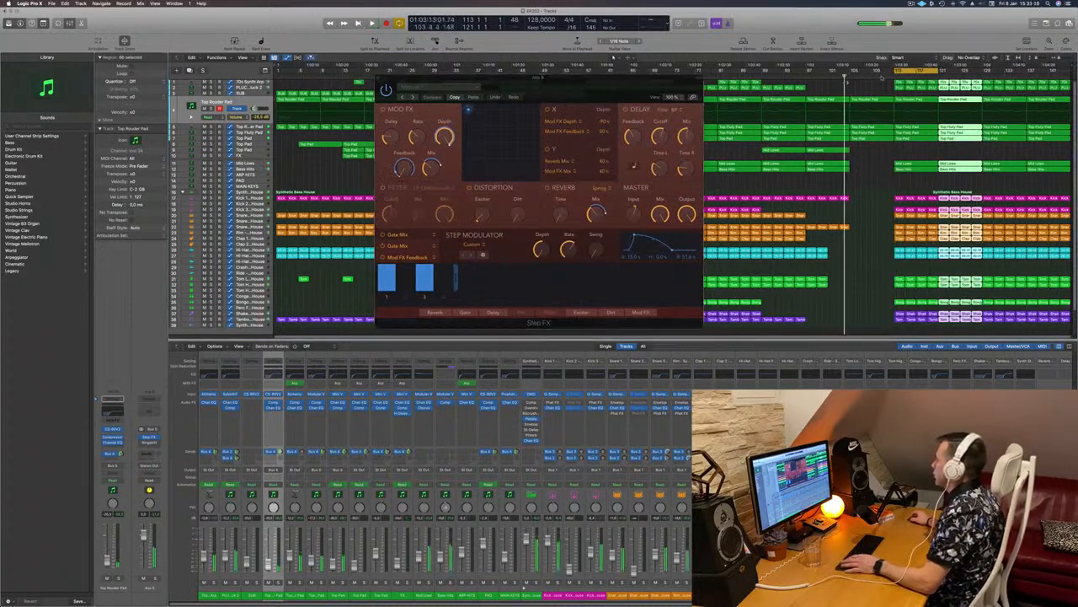
left_click_drag(895, 71, 852, 71)
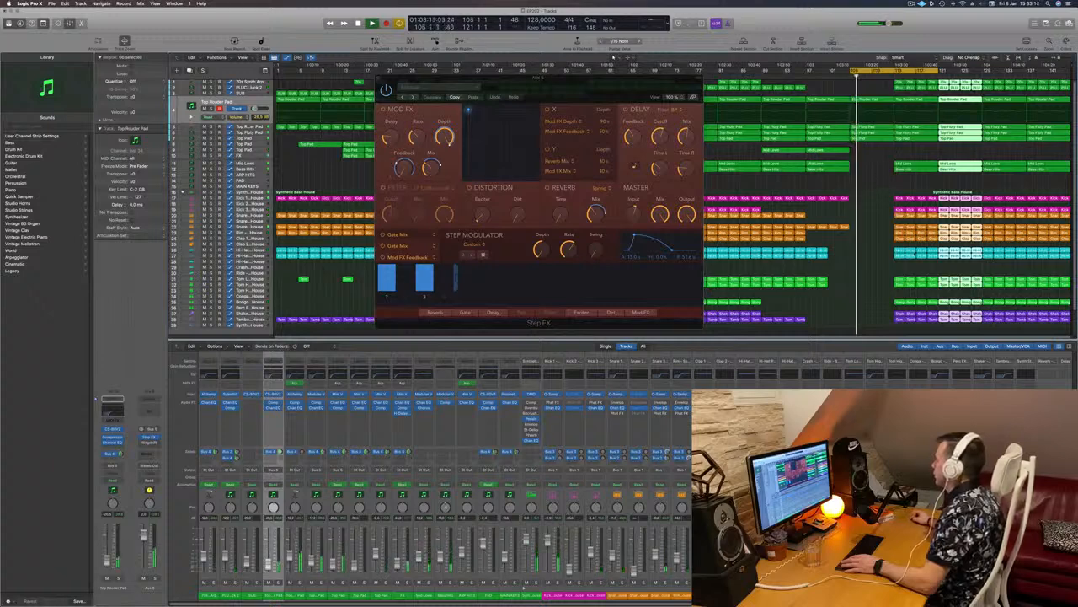
Step: Delete the drum regions between bars 113 and 129, and close the Step FX window
left_click_drag(884, 187, 977, 330)
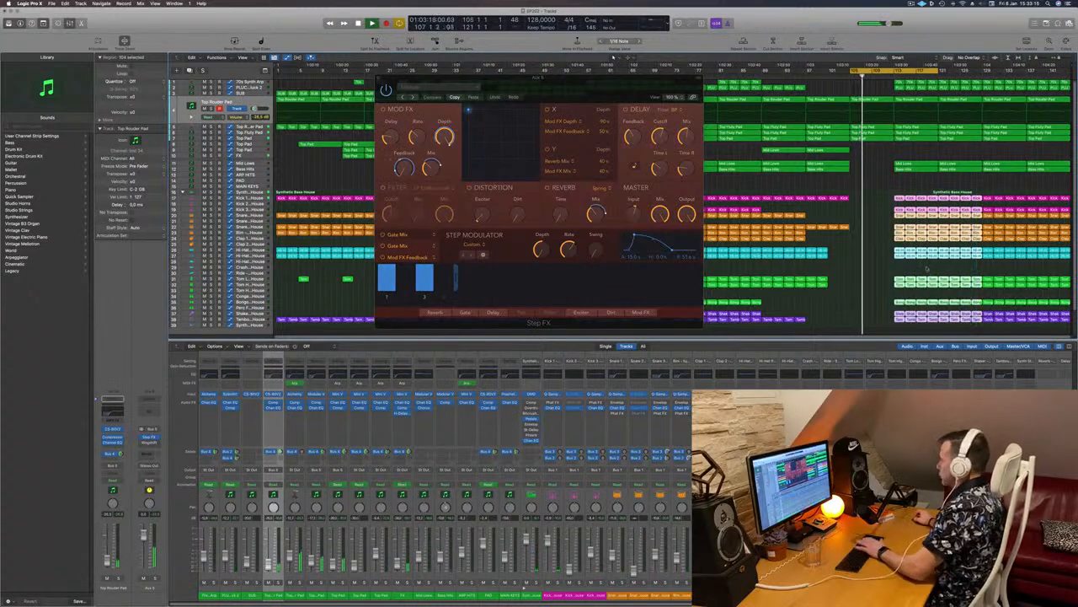
key("Delete")
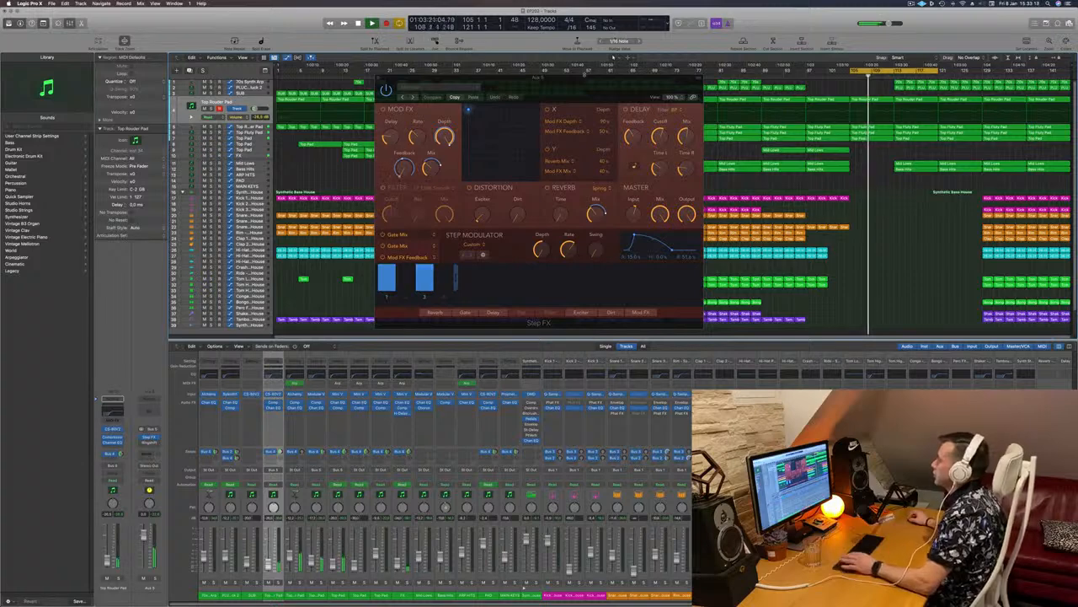
left_click_drag(580, 92, 524, 79)
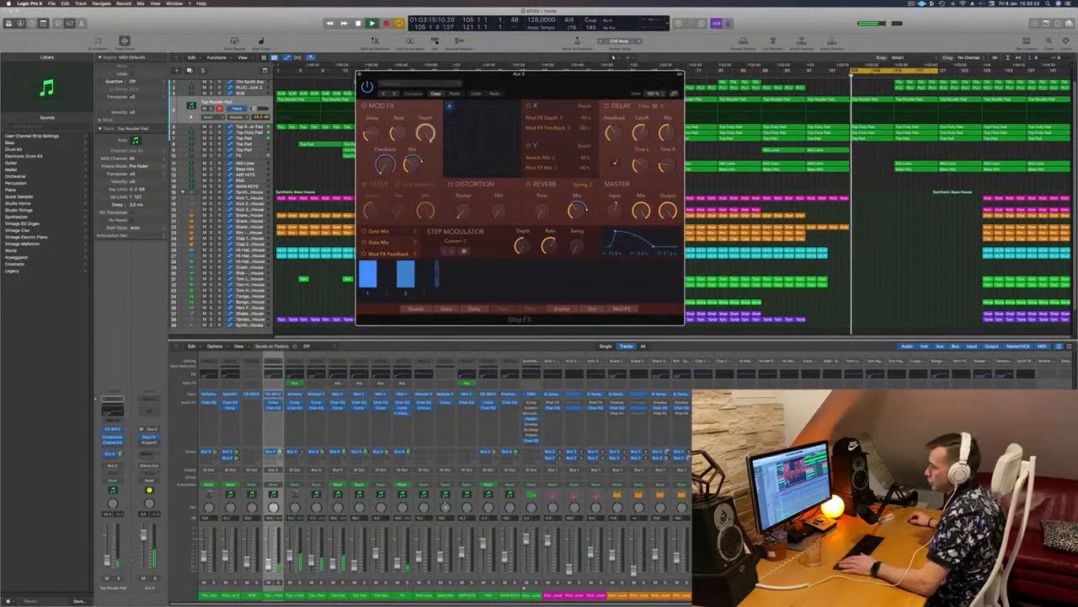
left_click(360, 75)
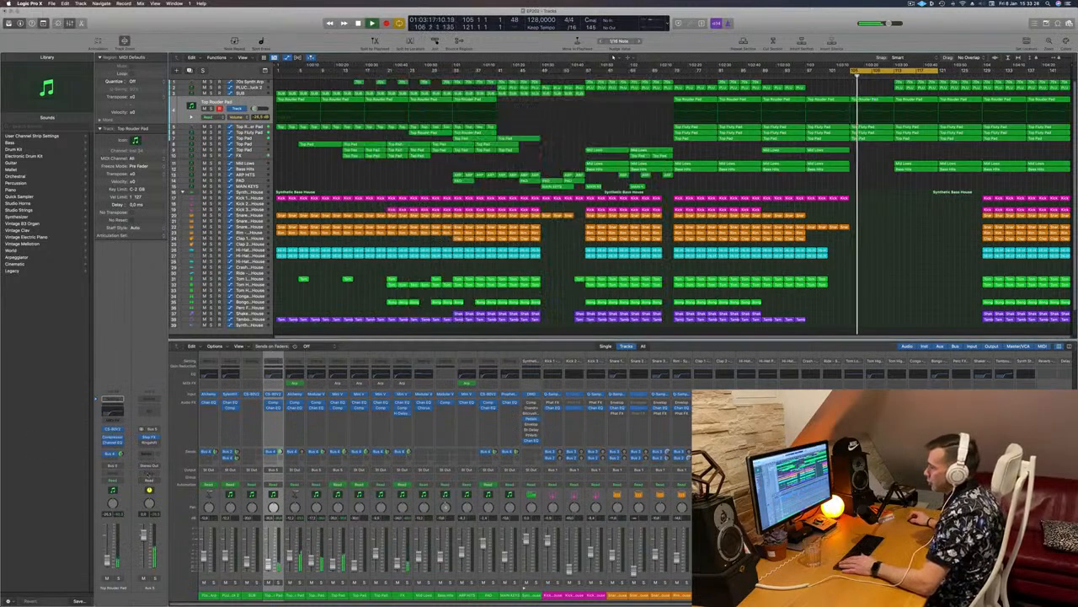
Step: Add a send to Bus 4 on the Aux 5 channel strip and set its automation mode to Touch for playback
left_click(148, 454)
mouse_move(148, 463)
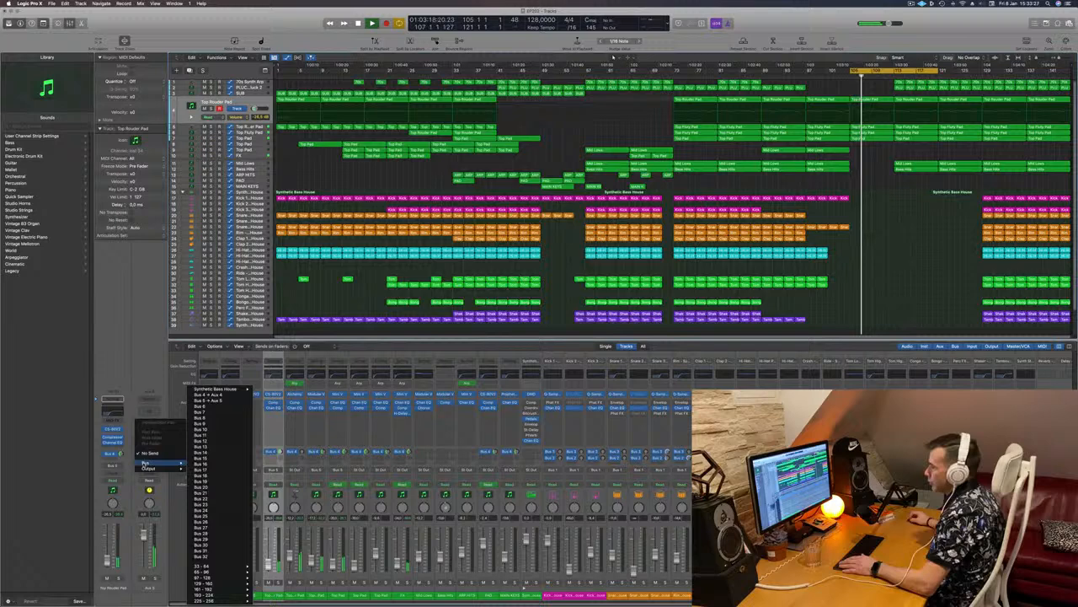
left_click(211, 407)
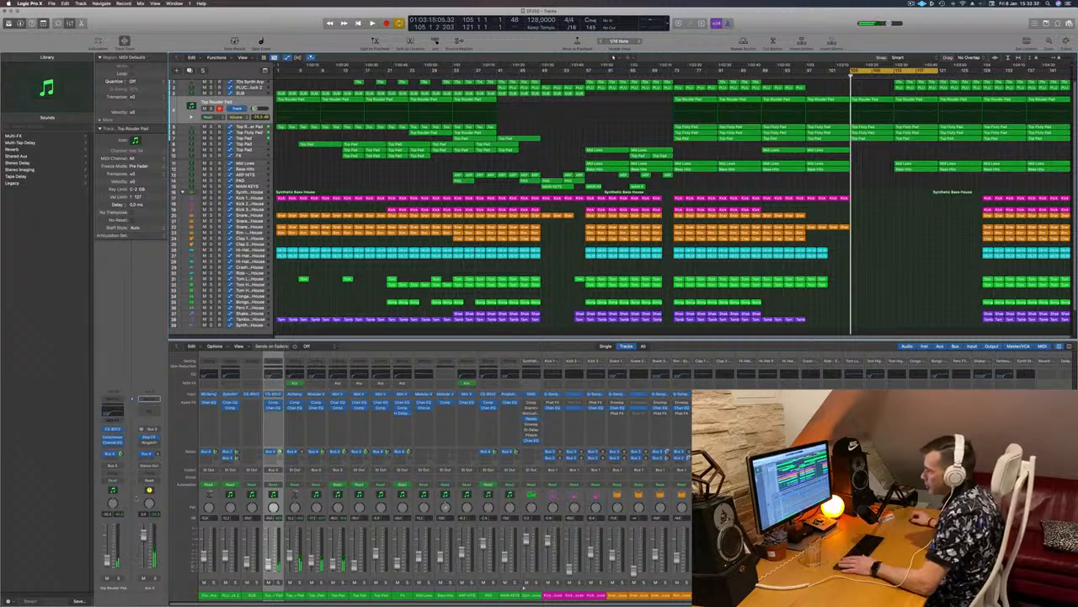
left_click(150, 484)
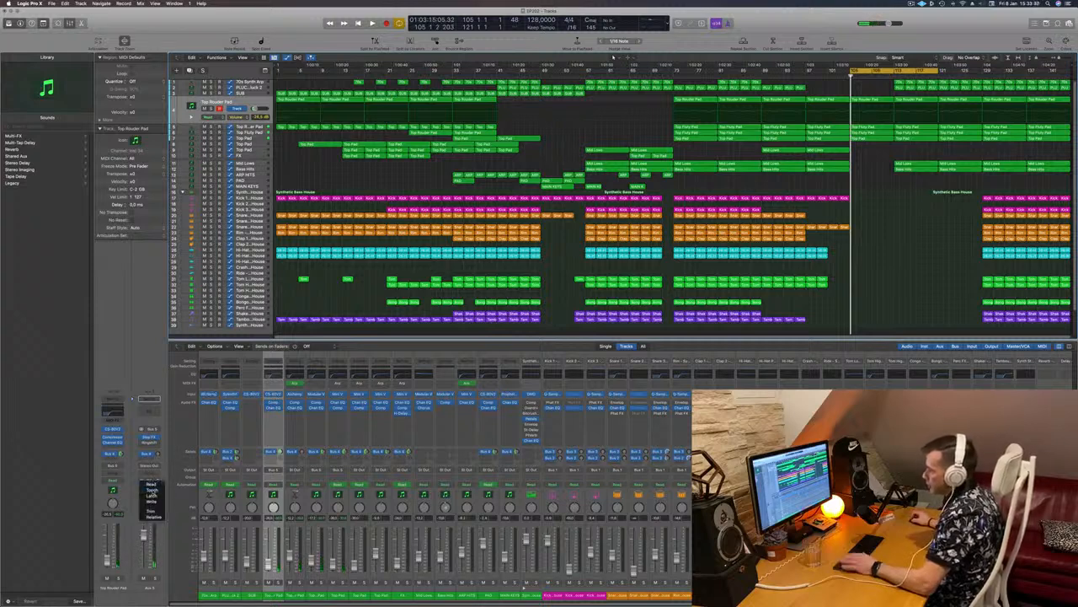
left_click(152, 495)
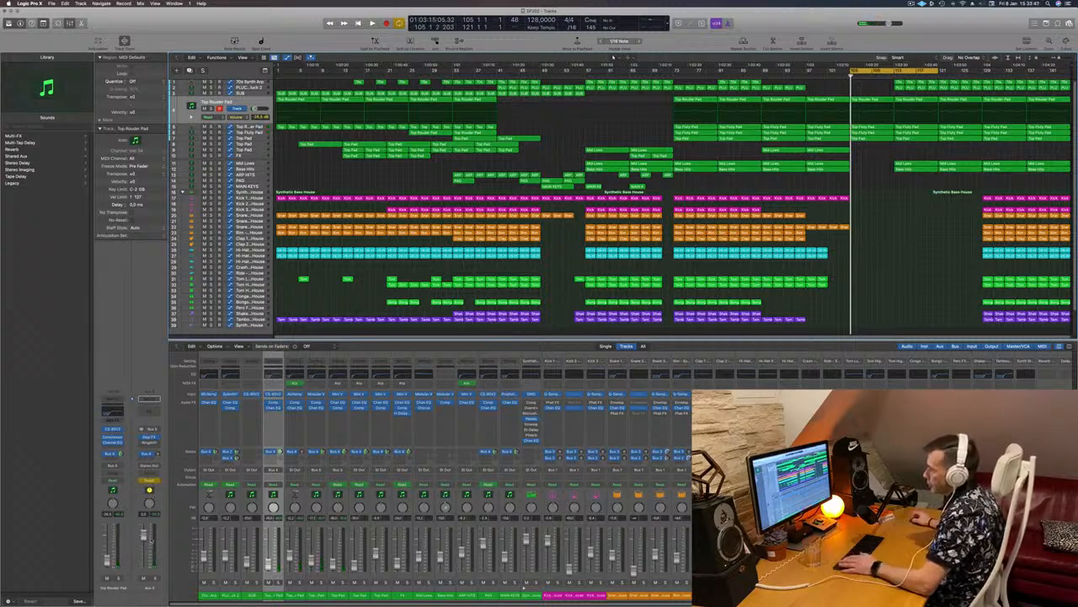
key("space")
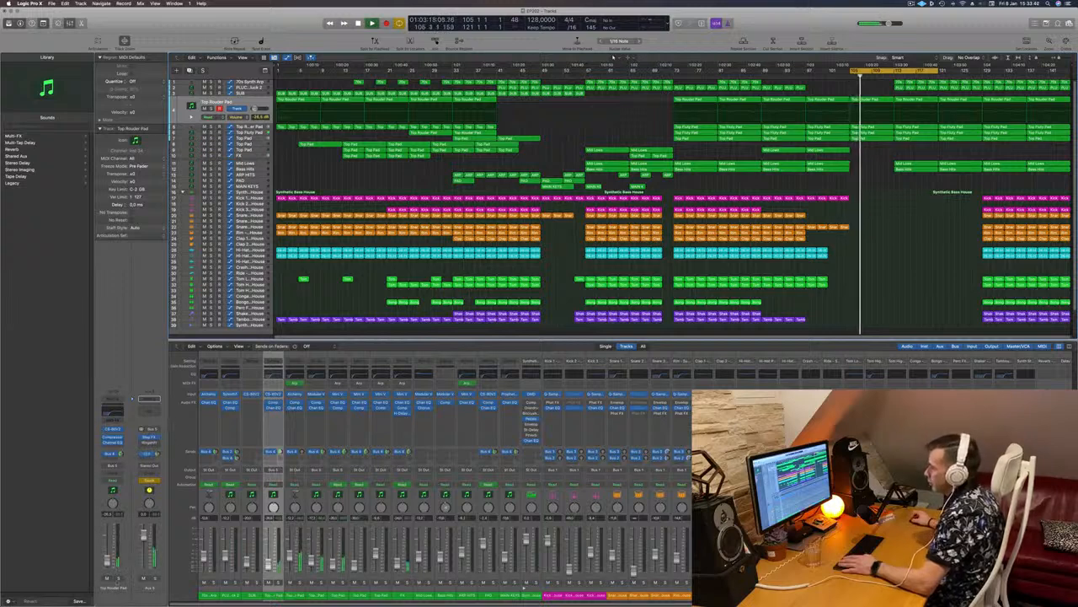
Step: Create an arrangement track for Aux 5, place it directly below the SUB track, and resume playback
right_click(146, 588)
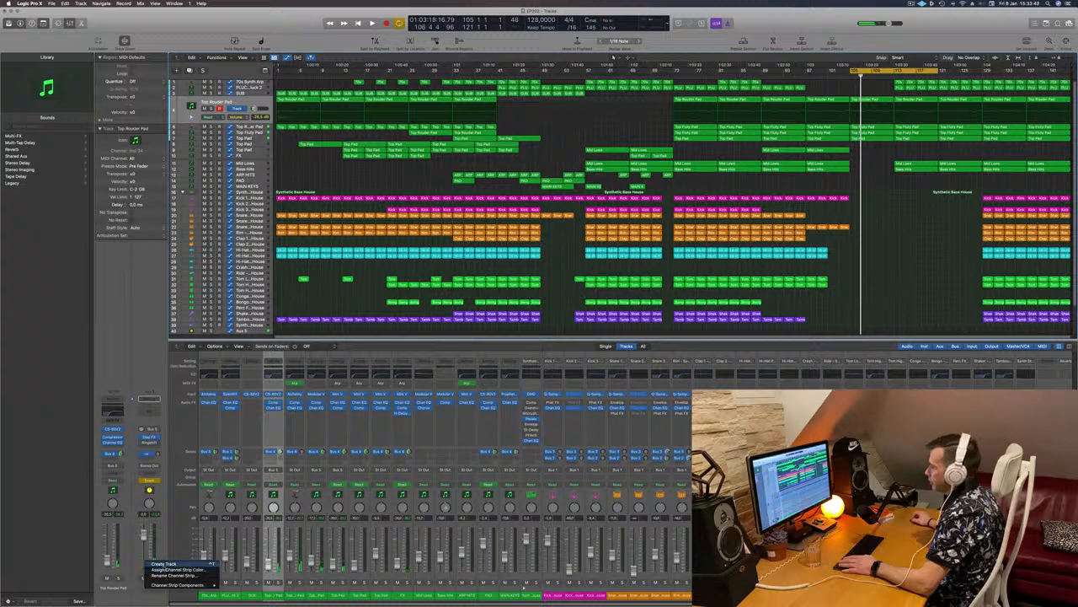
left_click(165, 564)
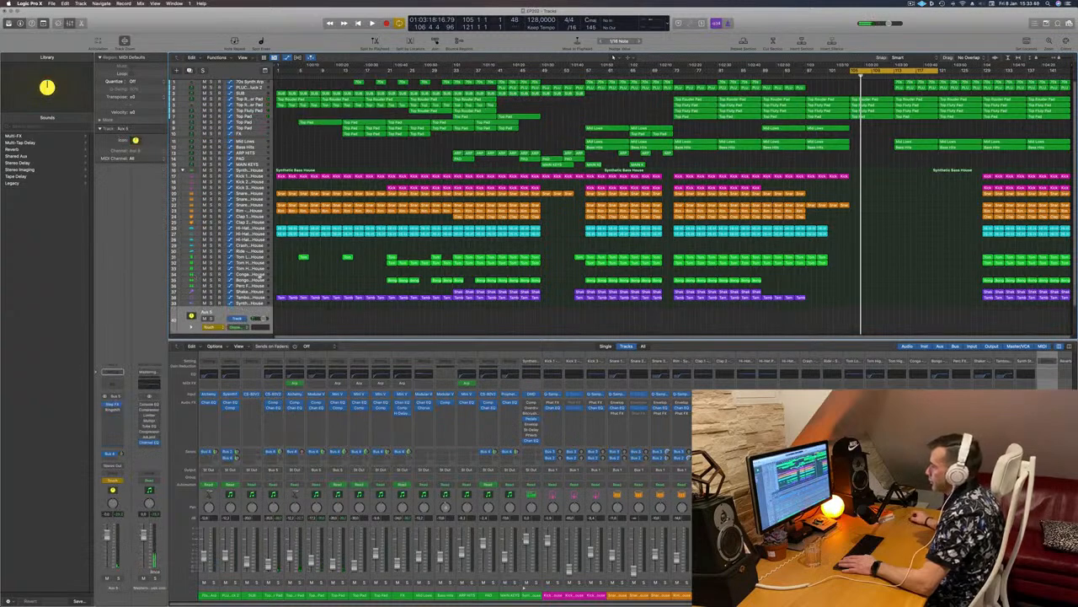
left_click_drag(236, 316, 257, 100)
key("space")
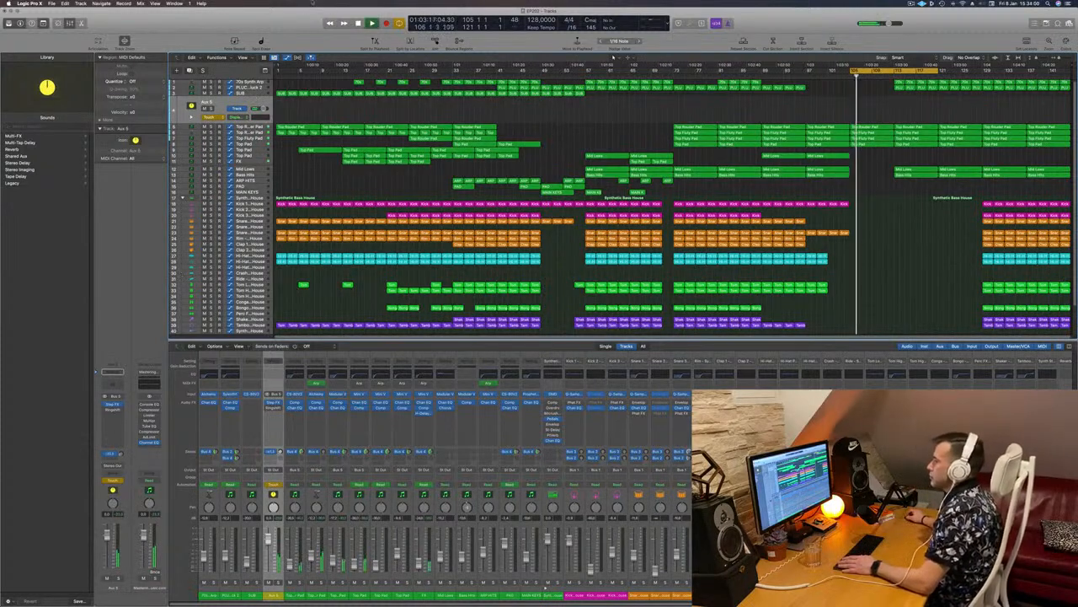
Step: Show Aux 5's send automation to Aux 4 and draw a ramp rising from bar 105, dropping back at bar 113
left_click(240, 110)
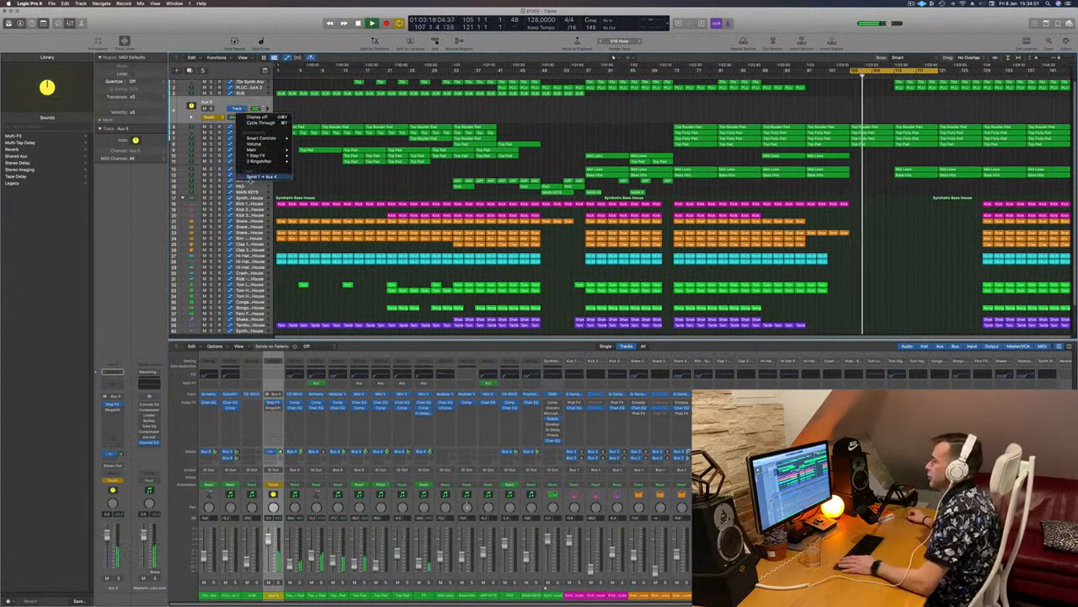
left_click(253, 176)
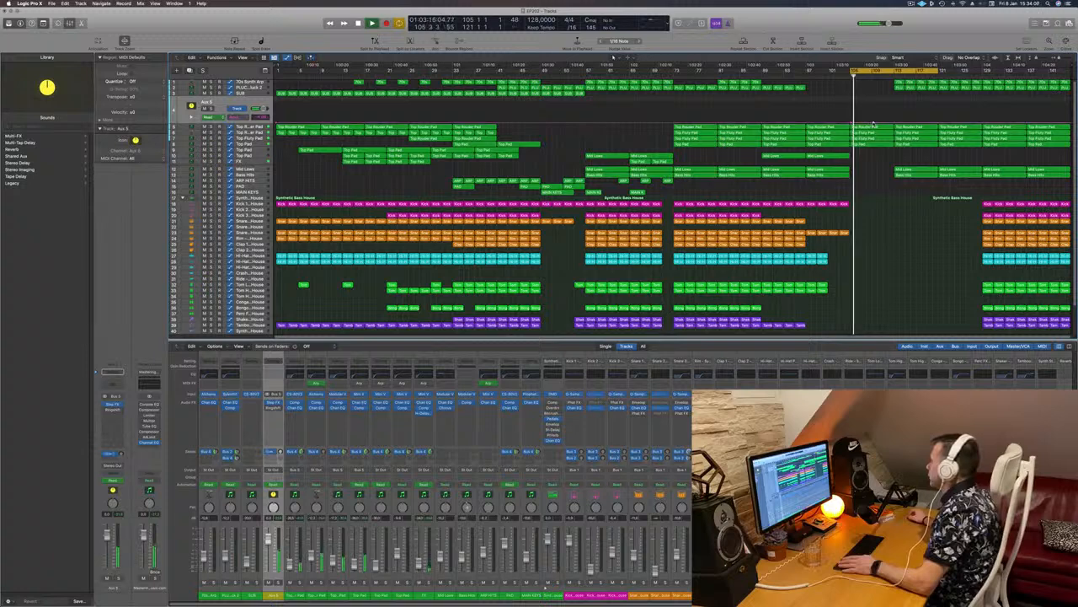
left_click_drag(874, 125, 873, 110)
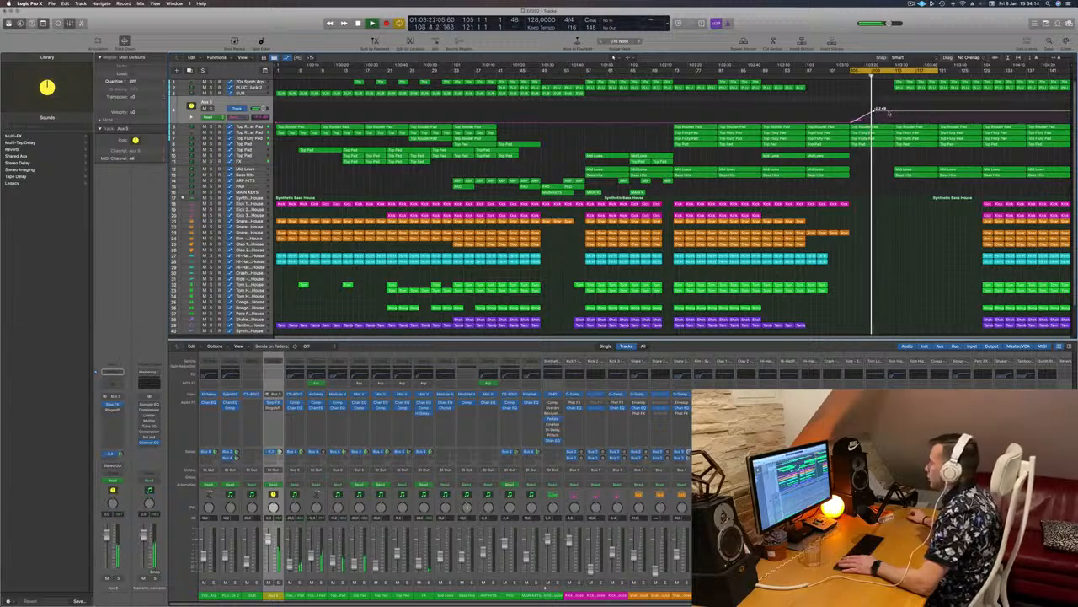
left_click_drag(889, 111, 893, 107)
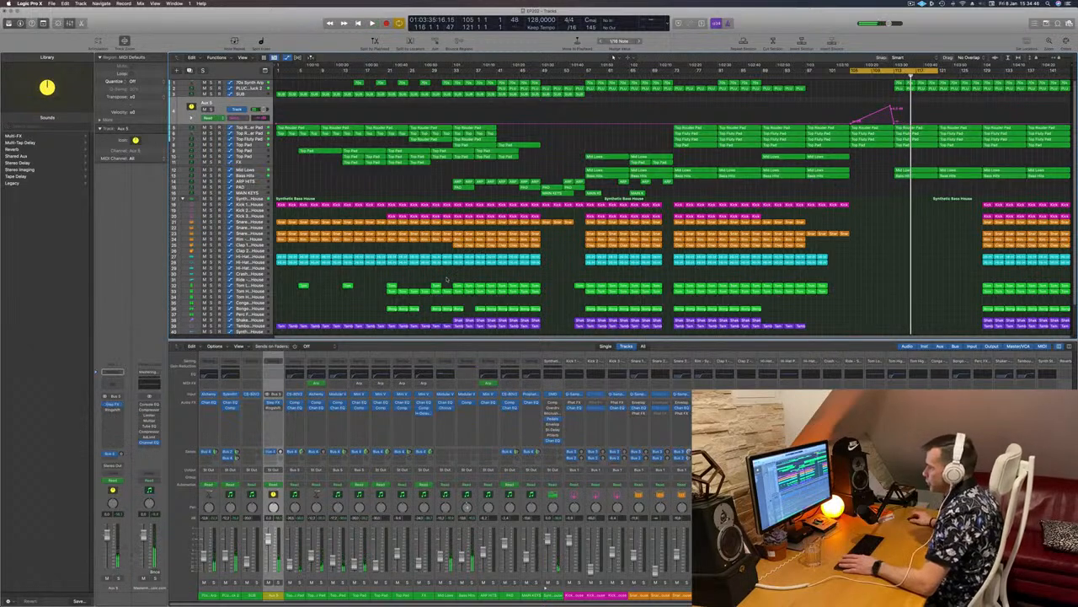
Step: Check the options of Aux 5's send to Aux 4 and play the automated section back
left_click(112, 453)
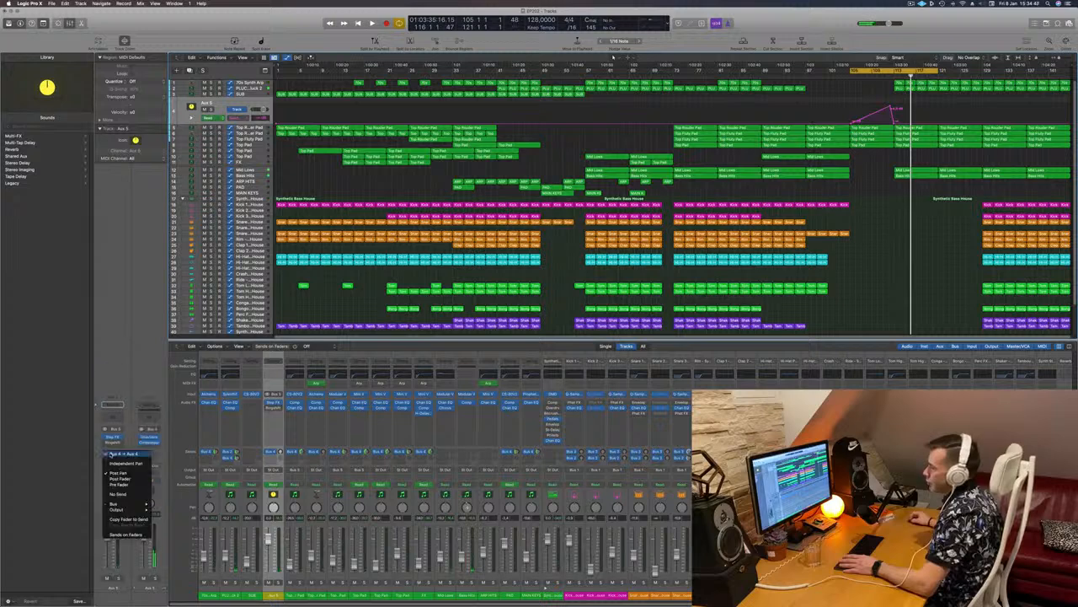
key("Escape")
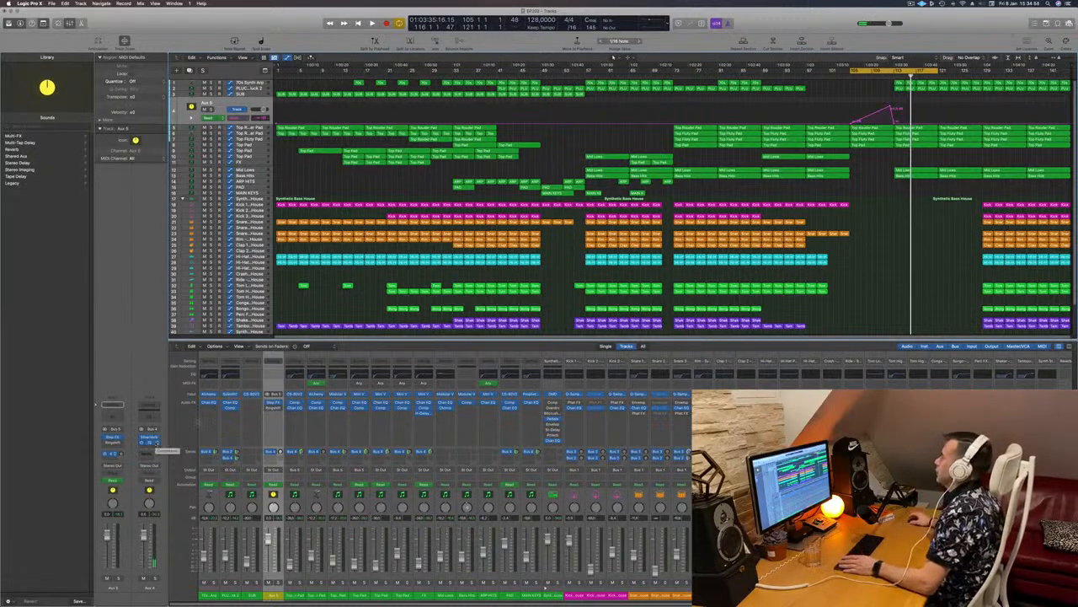
key("space")
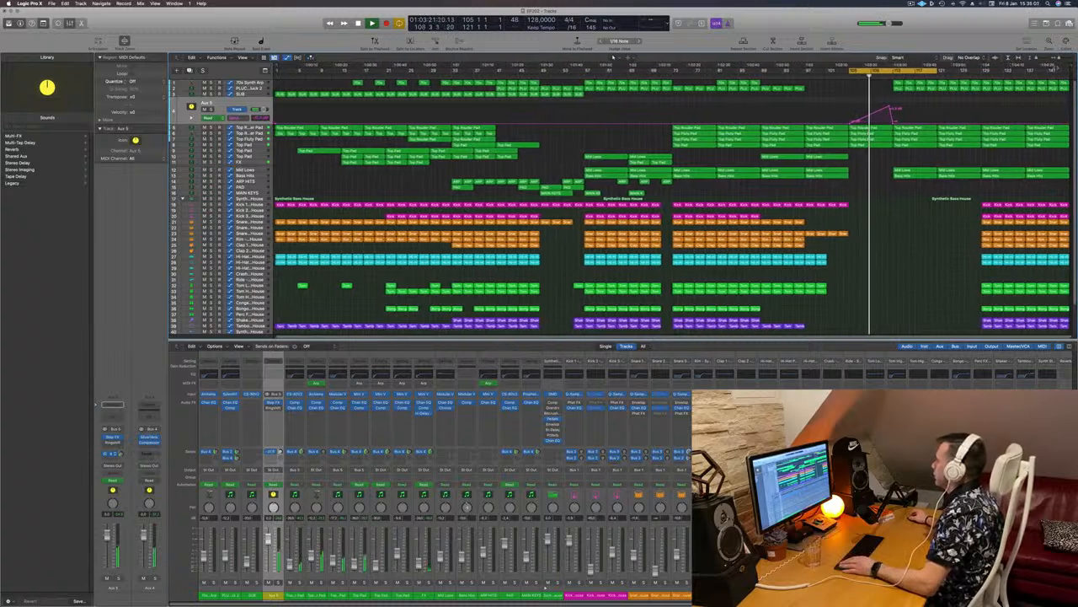
Step: Copy the last Kick 1 region before bar 105 to bar 113
left_click_drag(1068, 71, 1074, 72)
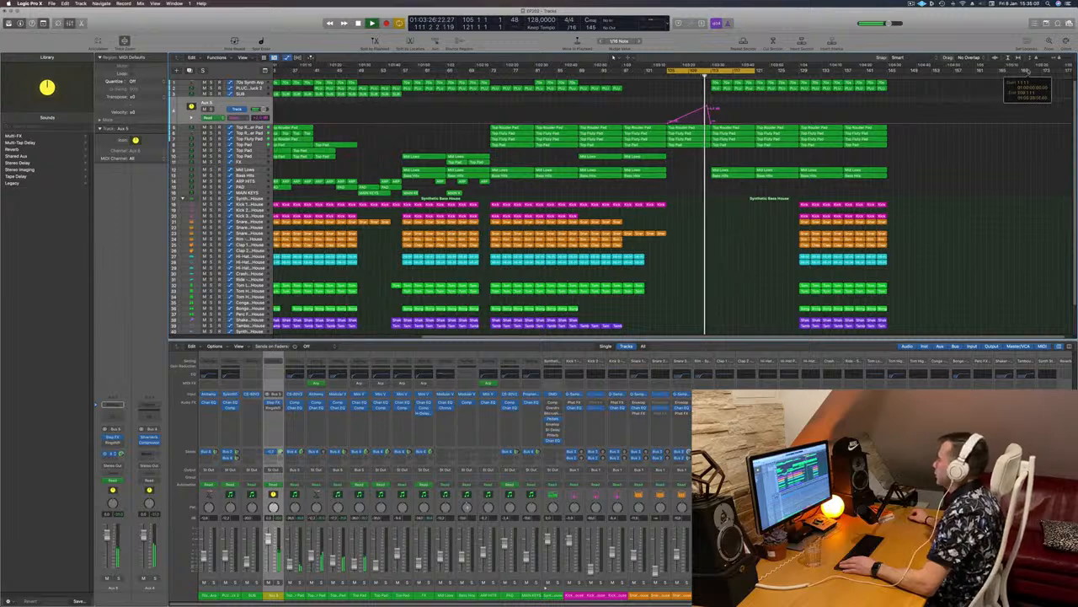
key("super+Right")
key("super+Right")
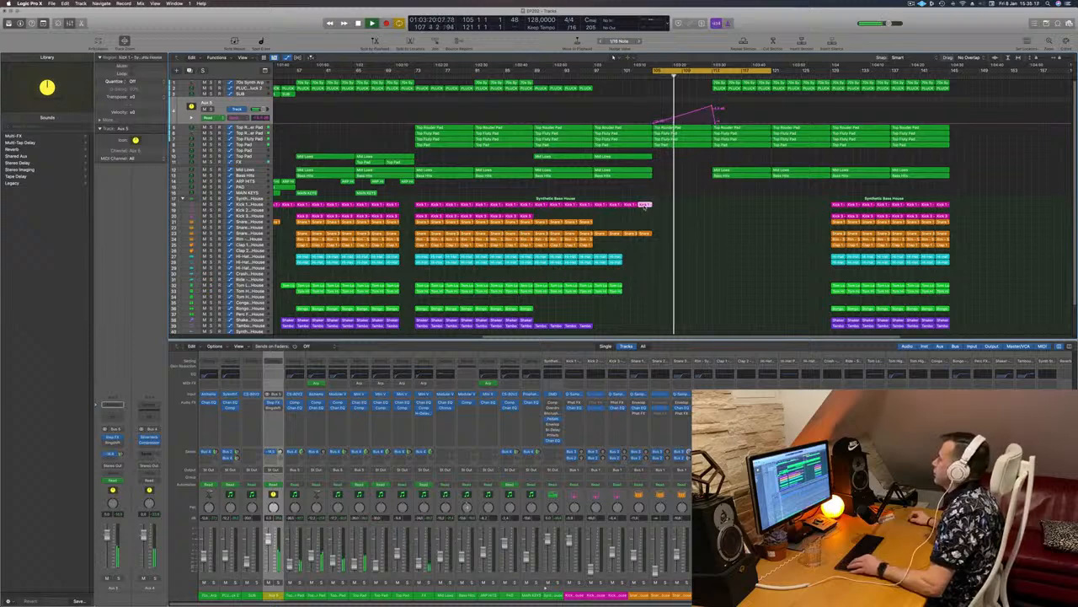
left_click_drag(649, 208, 720, 208)
Step: Edit the copied Kick 1 region at bar 113 in the Piano Roll, deleting all notes except the first, and replay
double_click(718, 204)
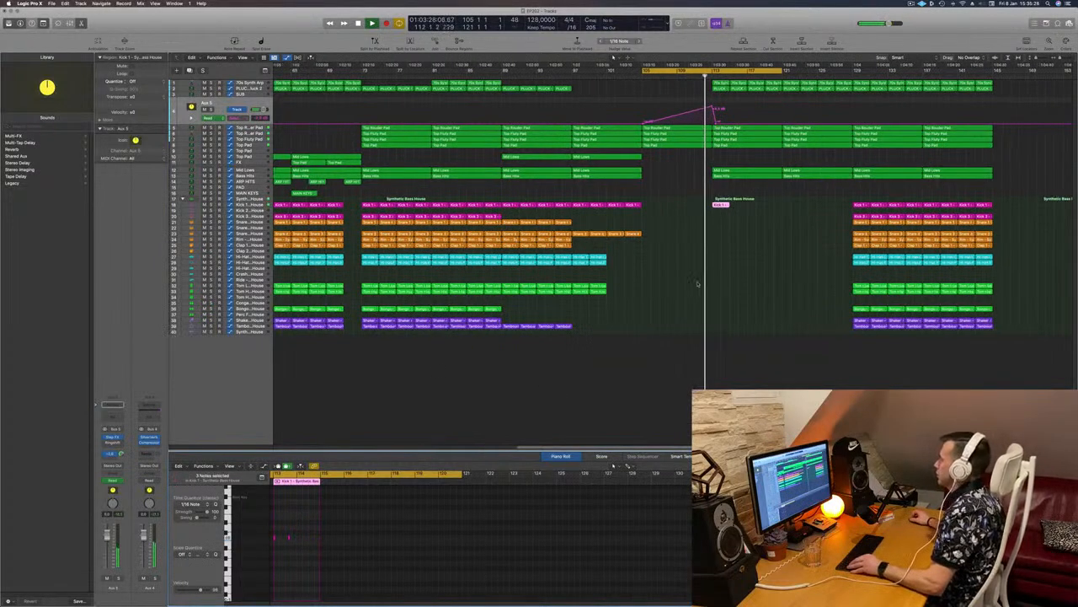
scroll(696, 284, "up", 5)
scroll(754, 283, "left", 2)
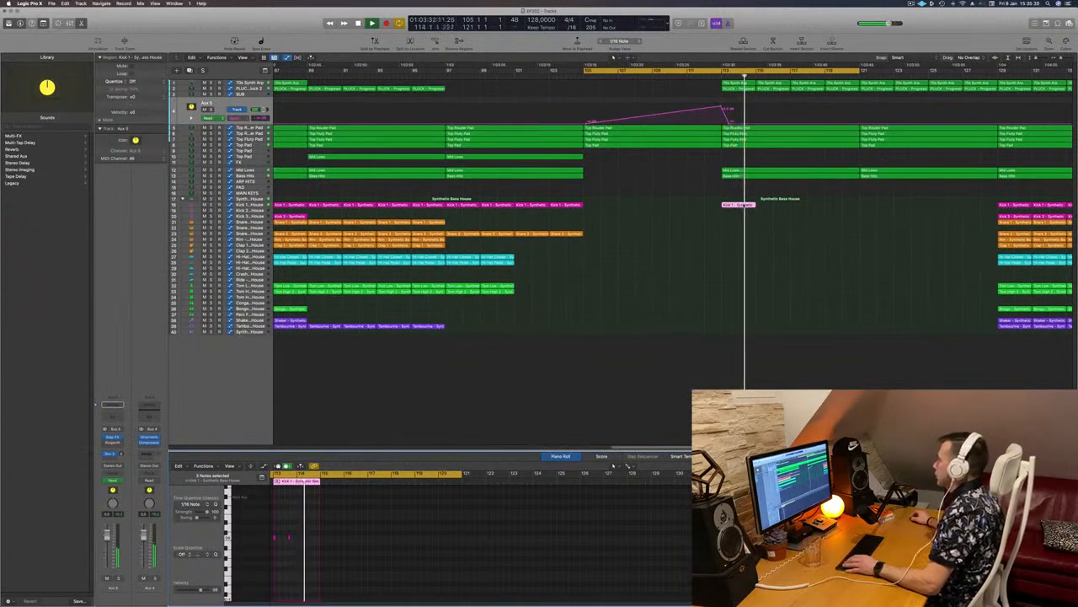
scroll(665, 539, "left", 10)
key("Delete")
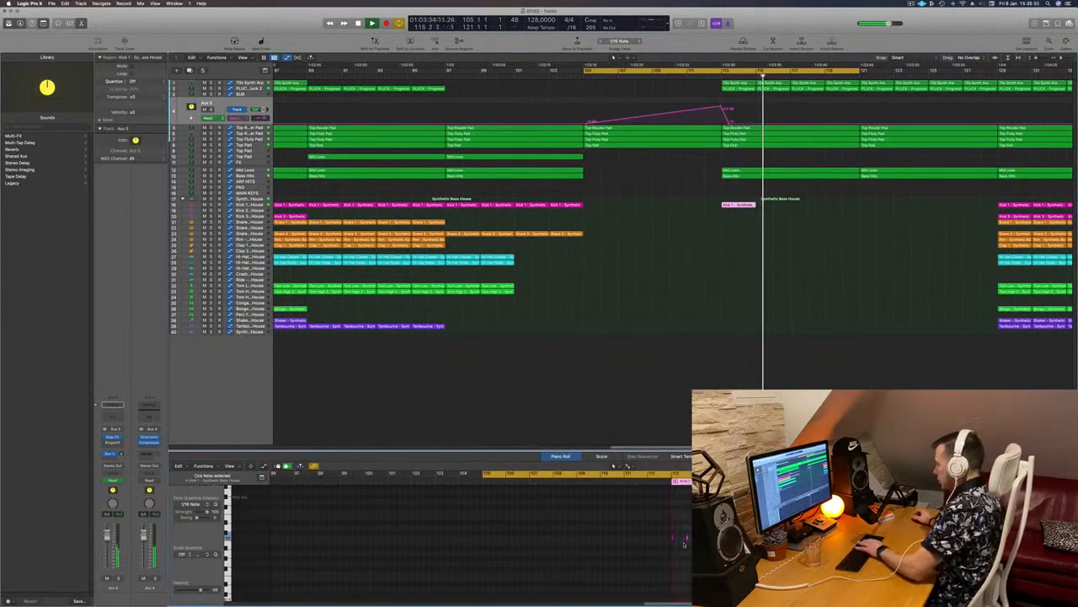
key("space")
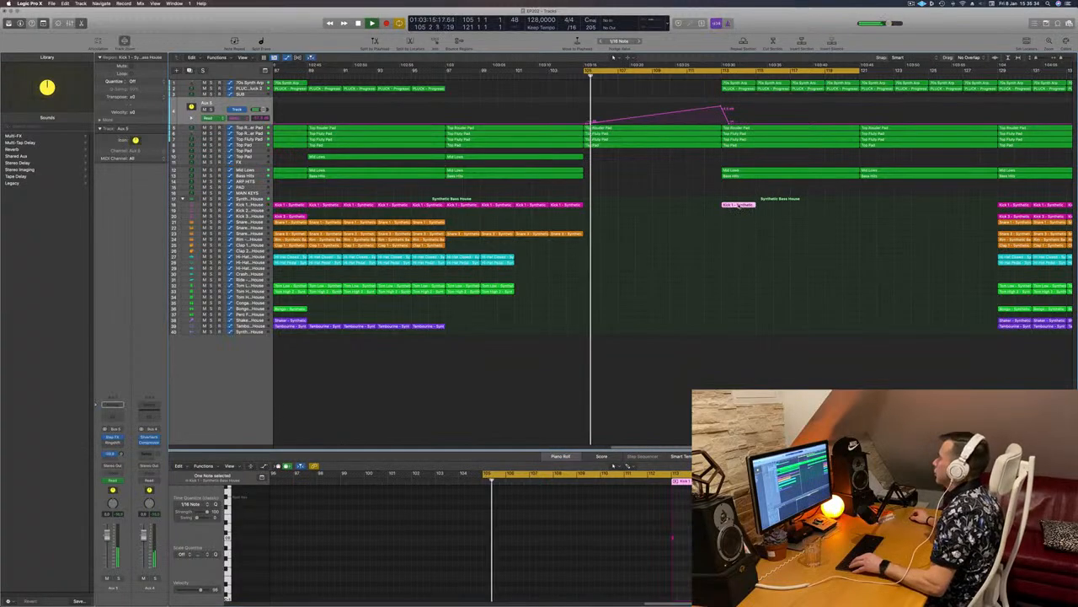
Step: Duplicate the edited Kick 1 region so that copies fill bars 115 to 121
left_click_drag(740, 205, 793, 212, "alt")
key("super+Left")
key("super+Left")
key("super+Left")
key("super+Left")
key("super+Left")
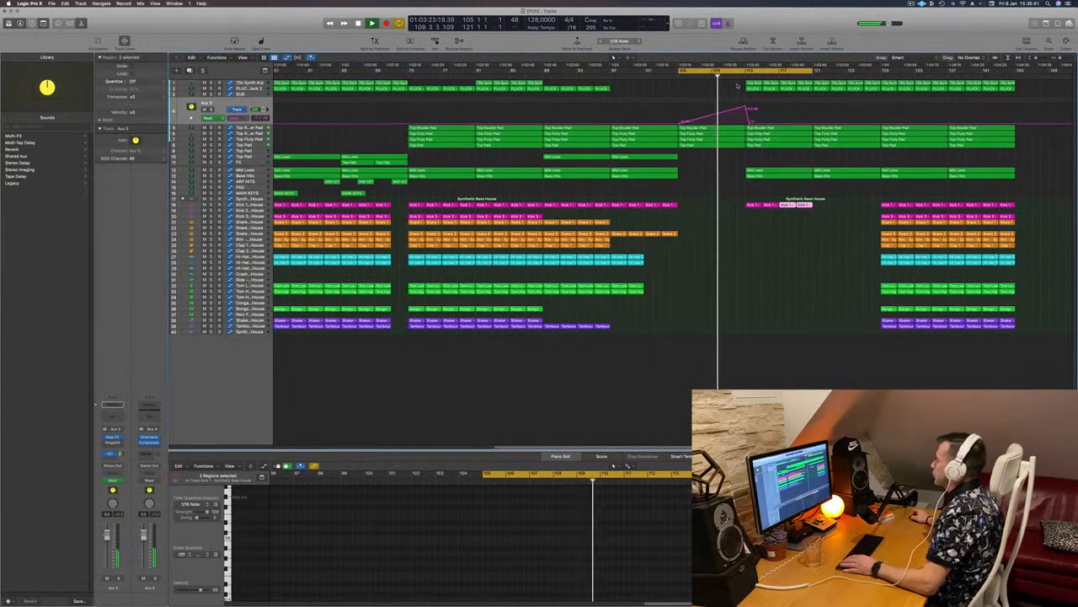
Step: Delete the 70s Synth Arp regions between bars 113 and 121, and select the Mid Lows region at bar 113
left_click_drag(738, 83, 800, 84)
key("Delete")
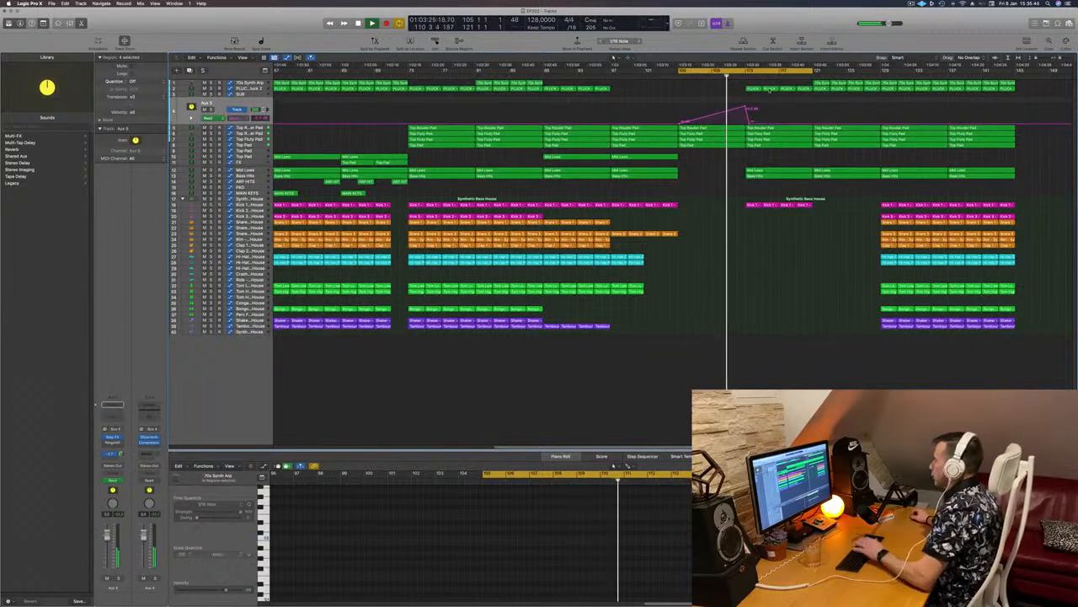
left_click(768, 171)
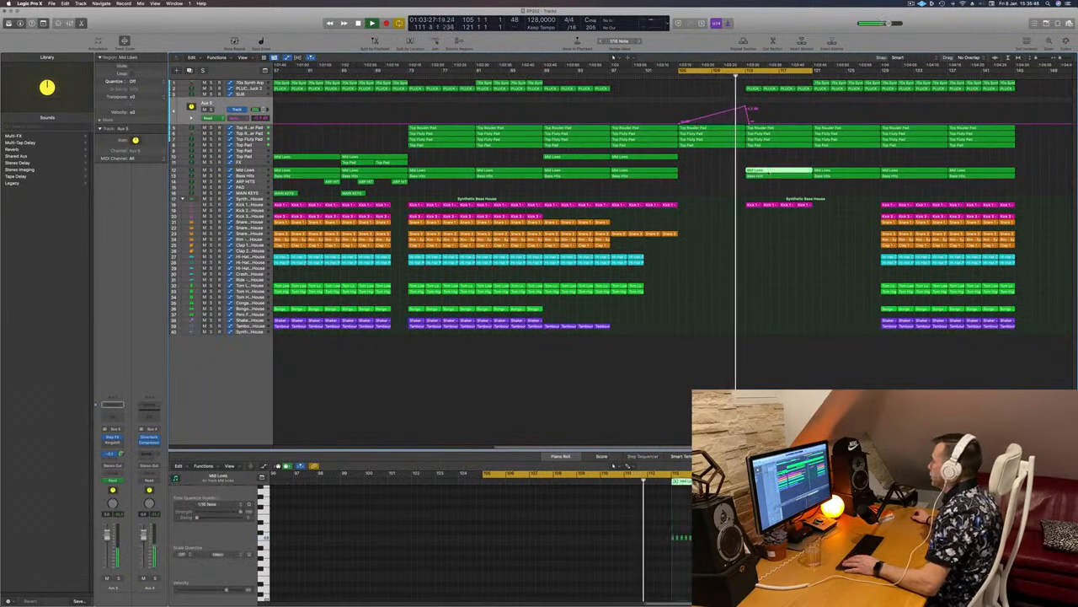
key("super+Left")
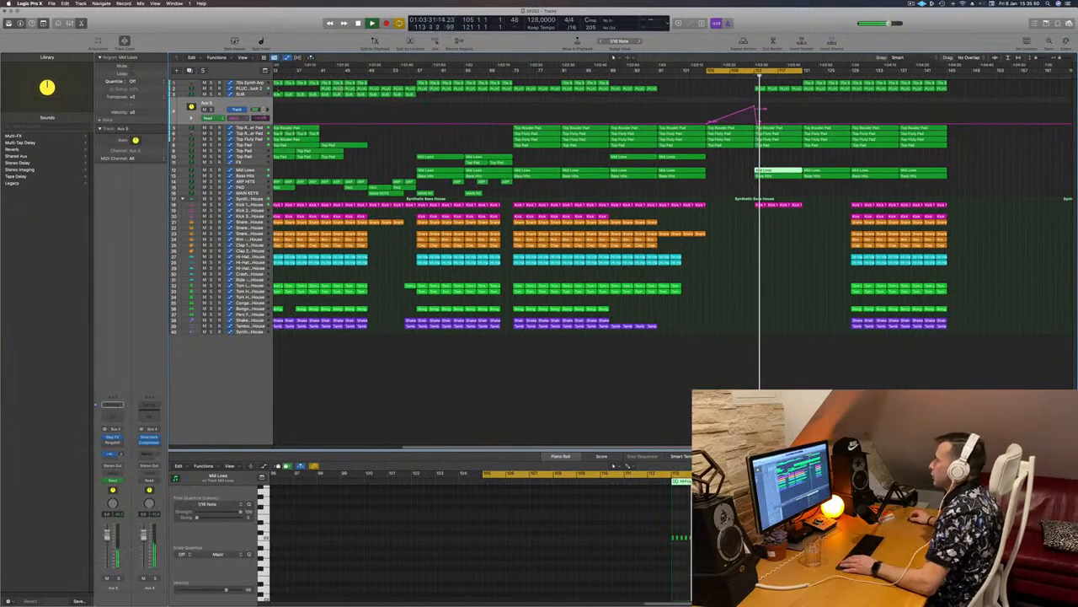
Step: Replace the repeated automation peaks on the Progressive Pluck 2 track between bars 113 and 121 with a single gradual rise to bar 121
left_click(245, 88)
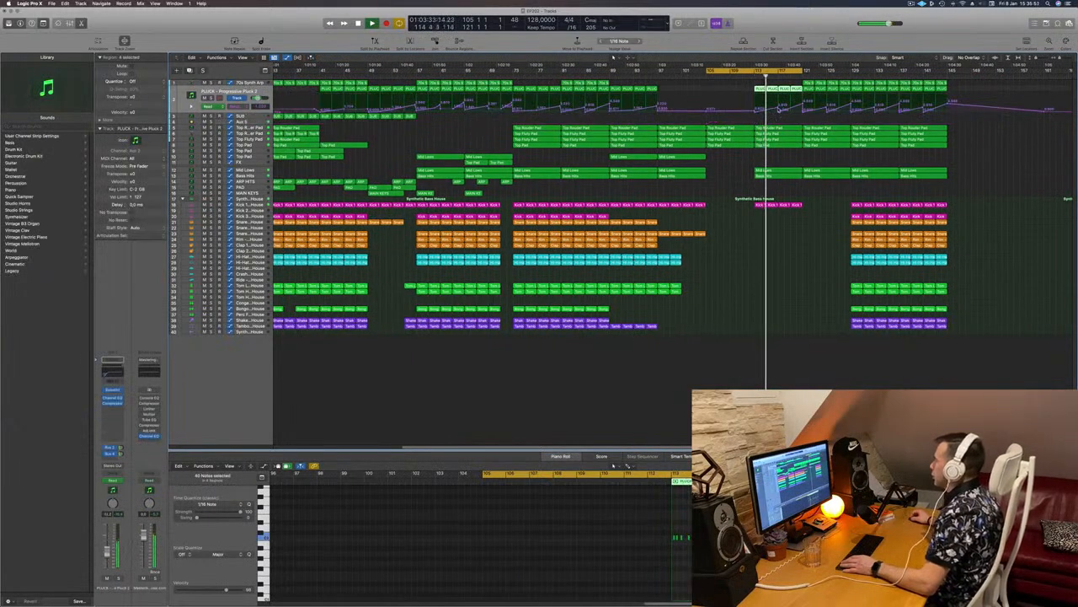
left_click(779, 111)
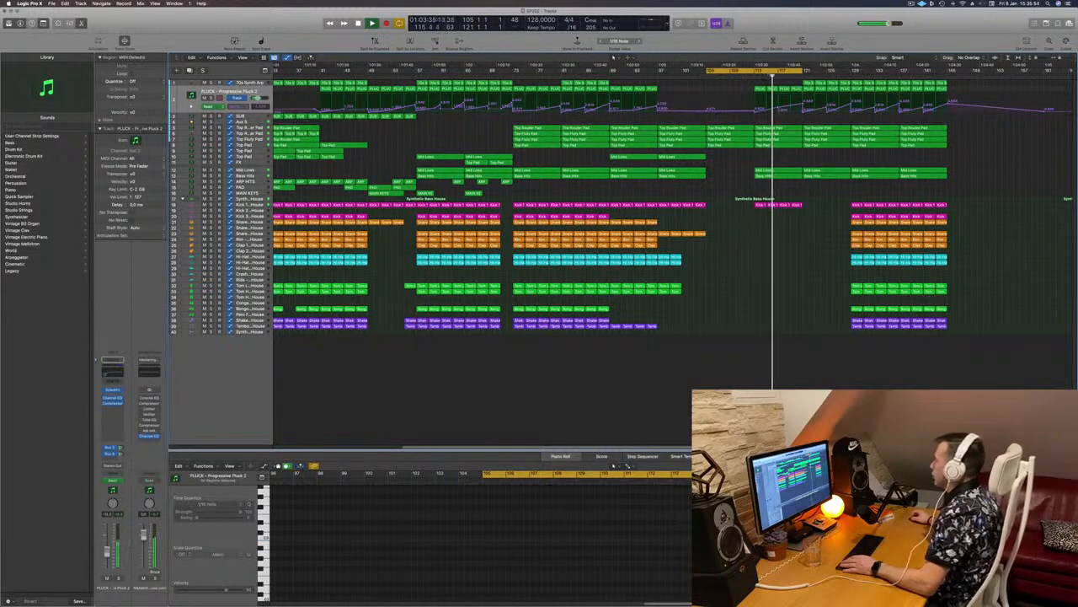
left_click(785, 108)
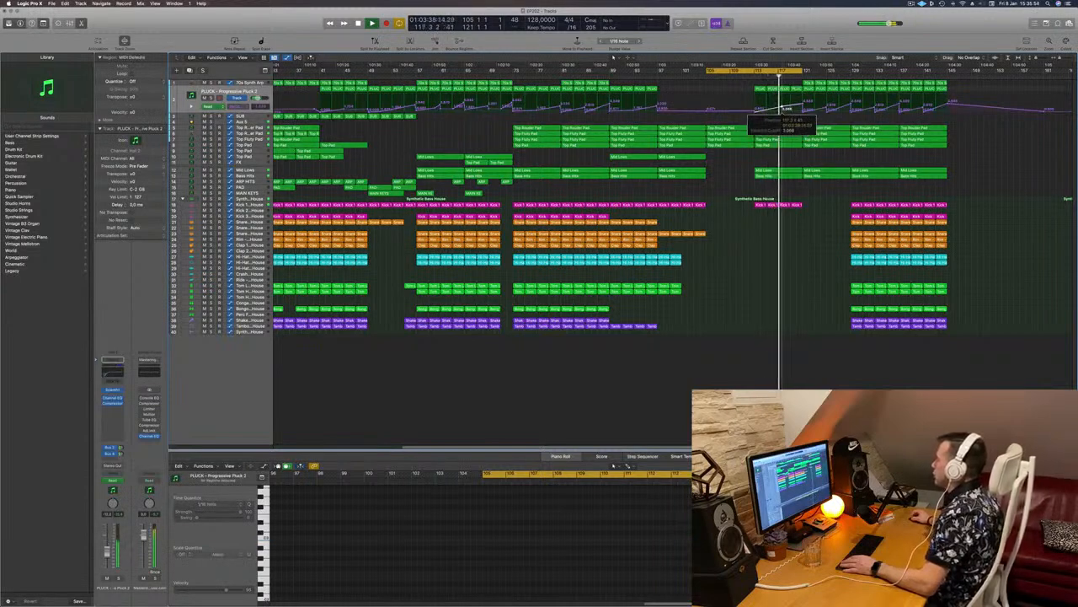
left_click_drag(782, 108, 783, 112)
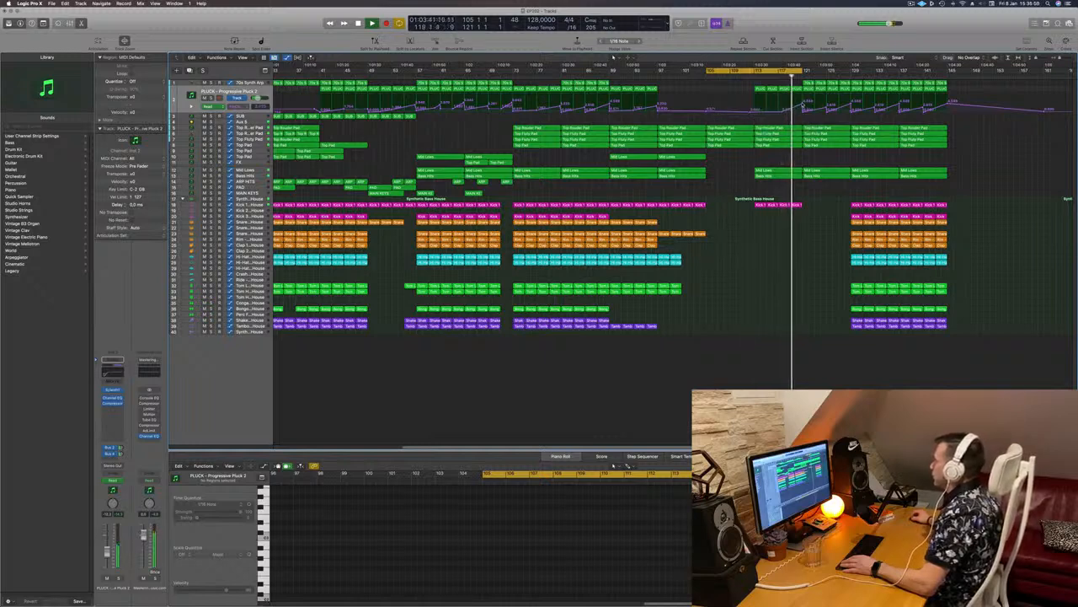
left_click(806, 102)
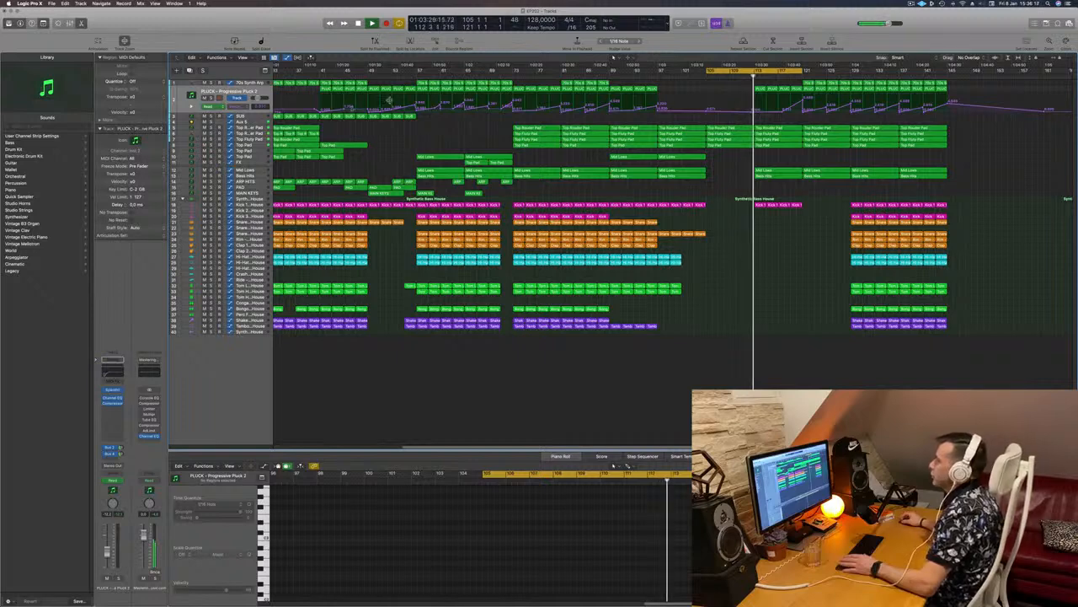
Step: Draw a second automation ramp on the Aux 5 track, rising from bar 113 to bar 121
left_click(259, 123)
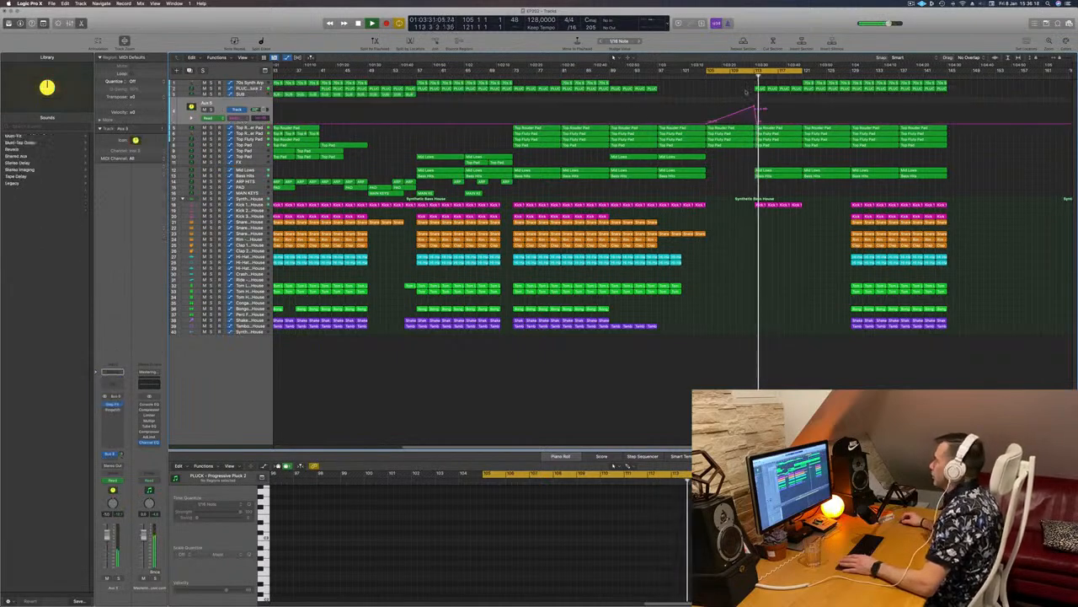
left_click_drag(802, 125, 802, 108)
left_click(802, 108)
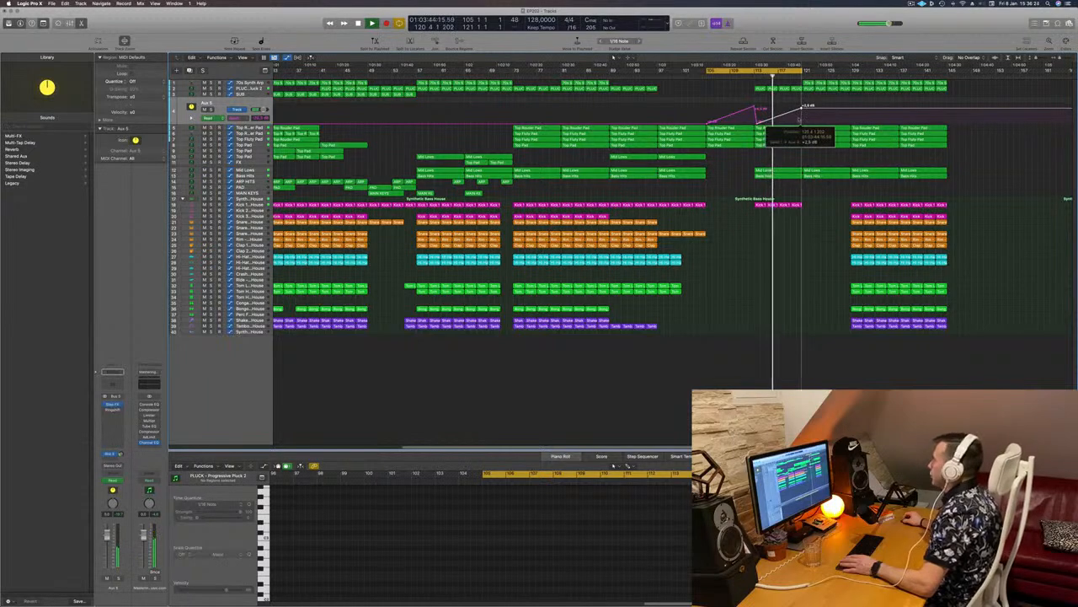
Step: Delete the Kick 1 regions at bars 115 and 119, and move the one at bar 117 to bar 121
left_click(771, 204)
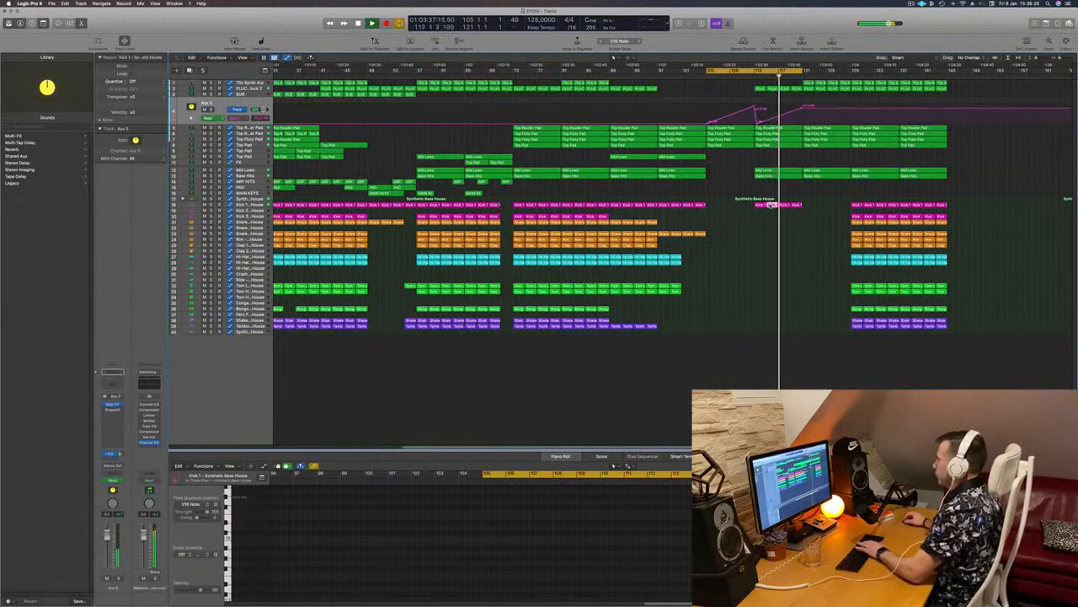
key("Delete")
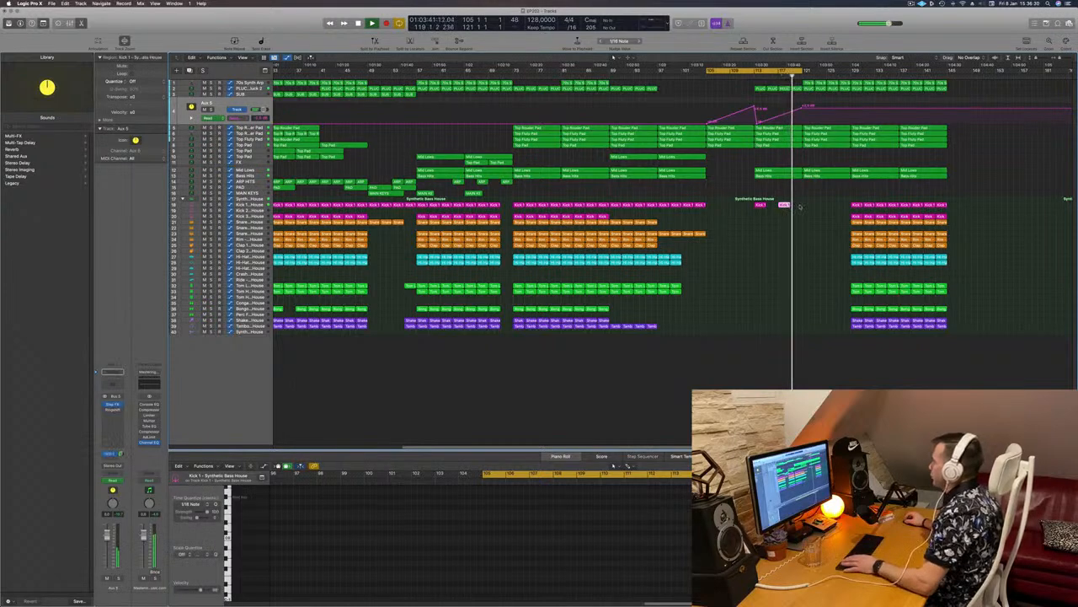
left_click_drag(785, 206, 809, 206)
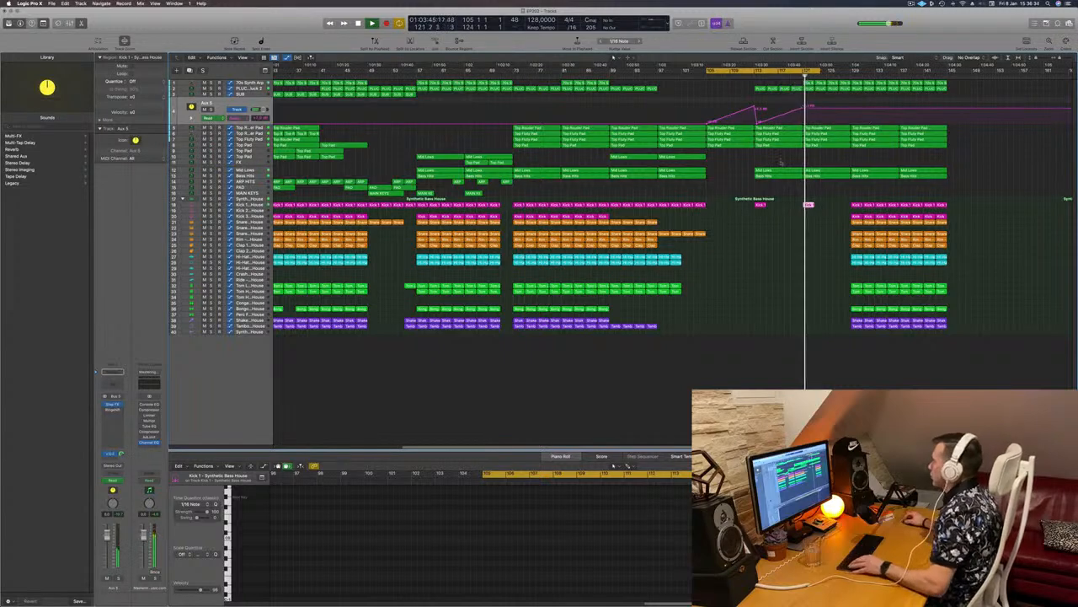
key("super+Left")
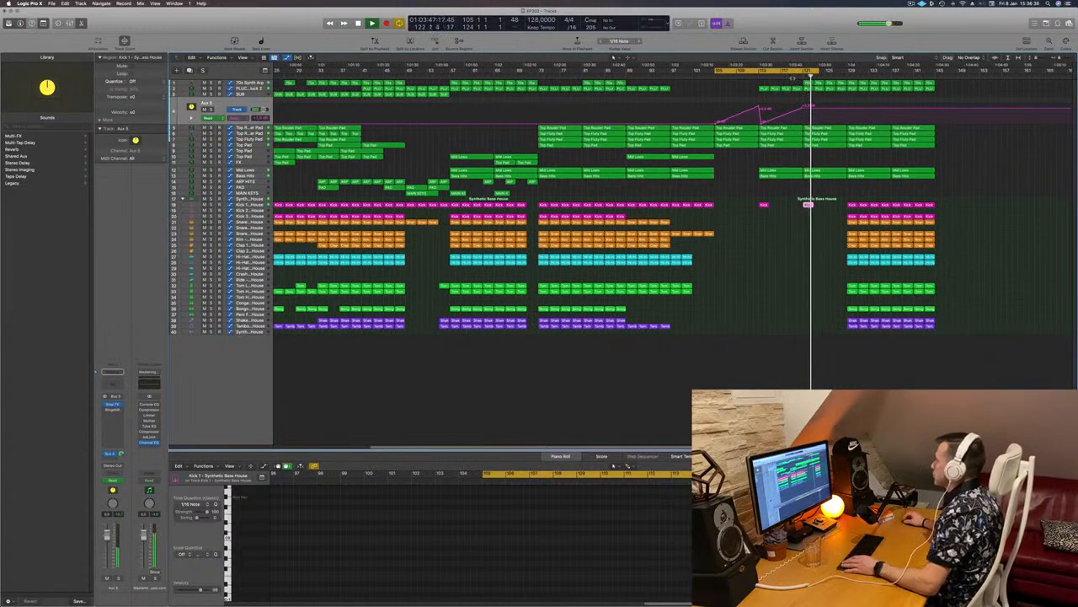
Step: Copy the four early Top Pad regions on the FX track, with their automation, to bar 113
left_click(253, 87)
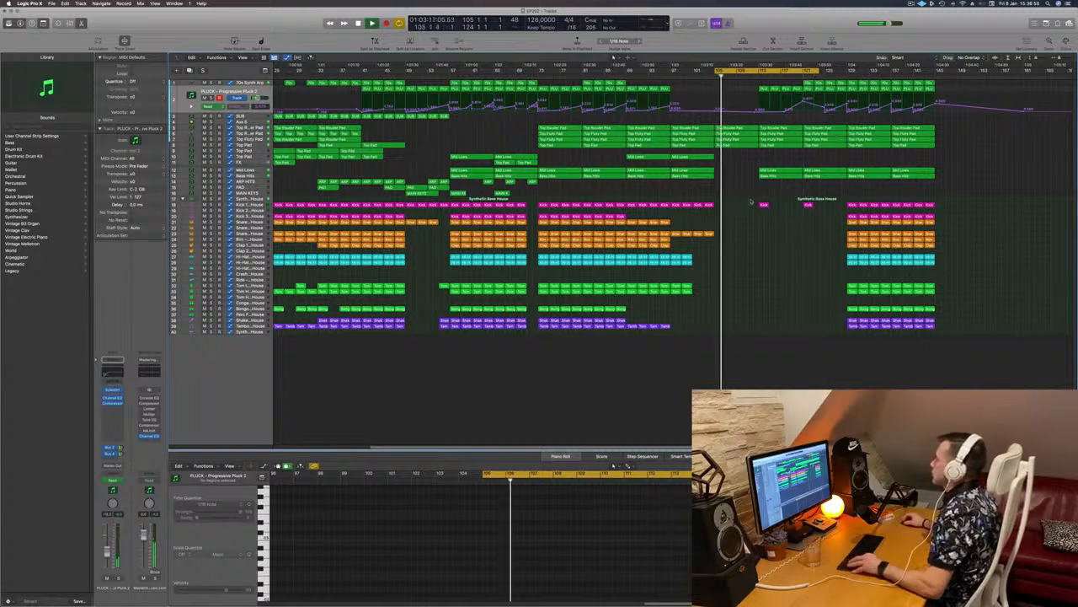
scroll(748, 200, "down", 5)
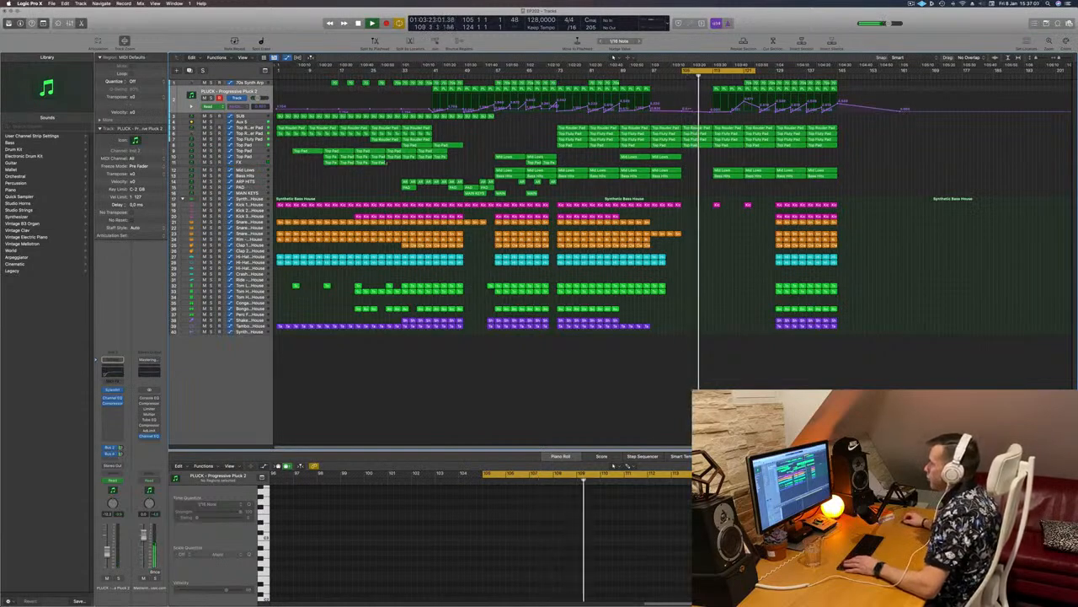
left_click_drag(308, 165, 723, 165)
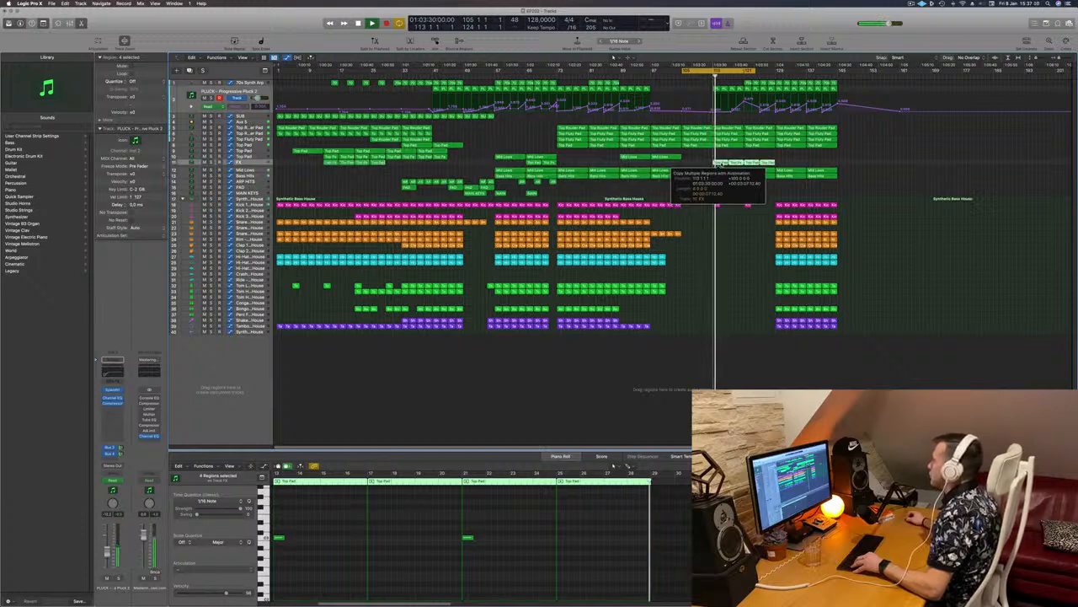
left_click_drag(721, 165, 722, 165)
Step: Add four Tambourine regions filling bars 121 to 129
scroll(736, 158, "up", 3)
scroll(736, 159, "down", 4)
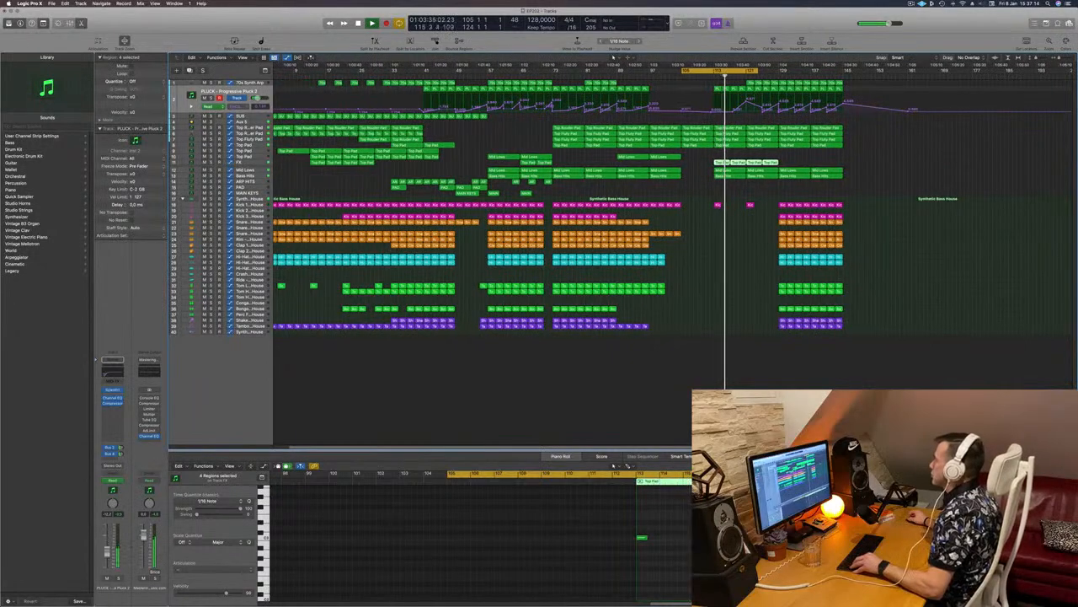
scroll(736, 158, "down", 1)
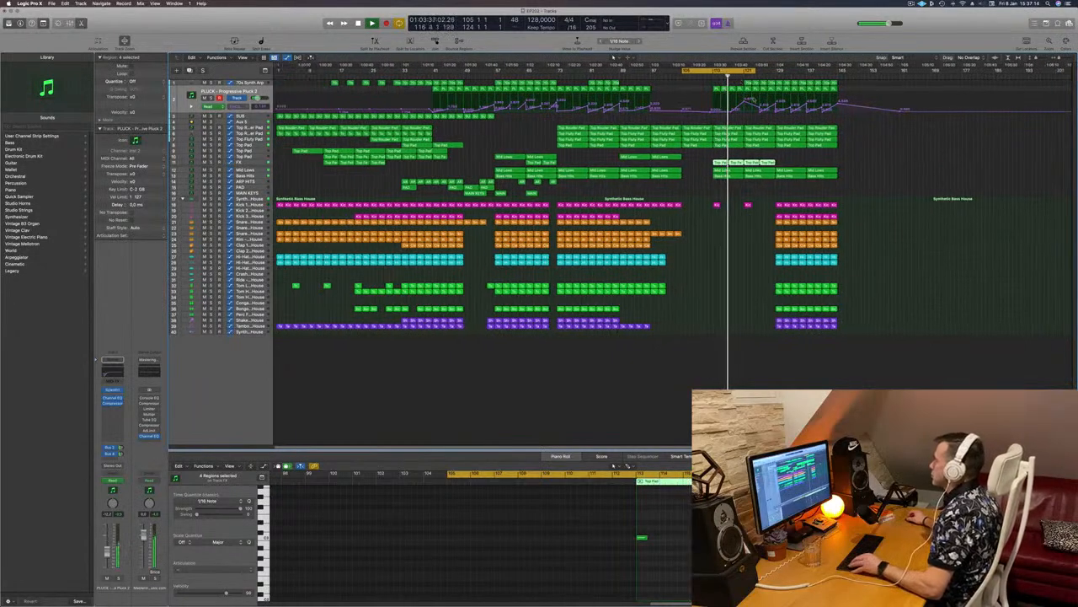
scroll(781, 190, "up", 3)
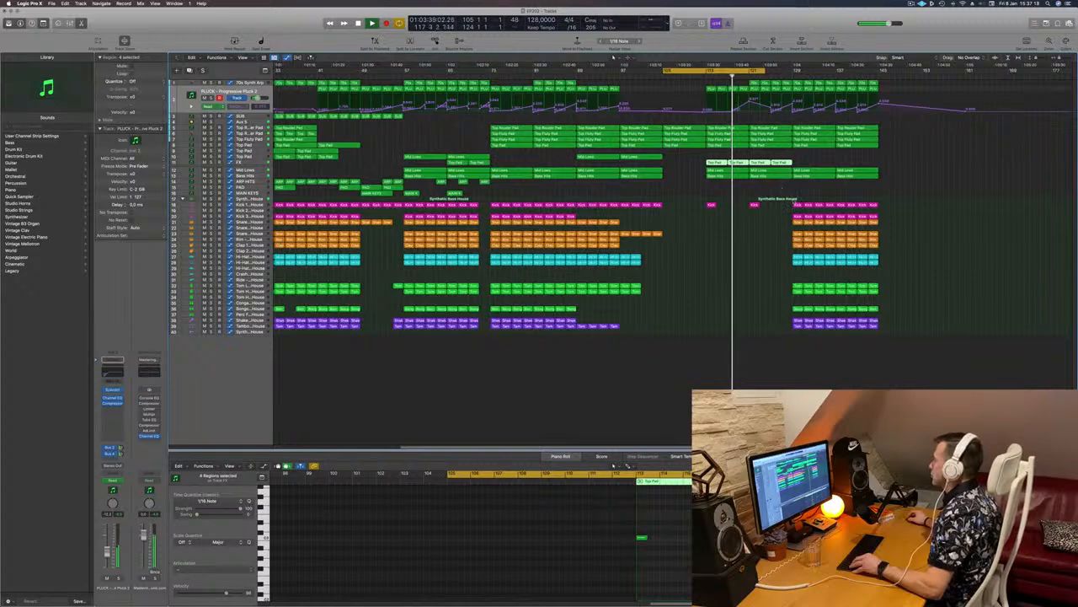
left_click_drag(782, 328, 762, 312)
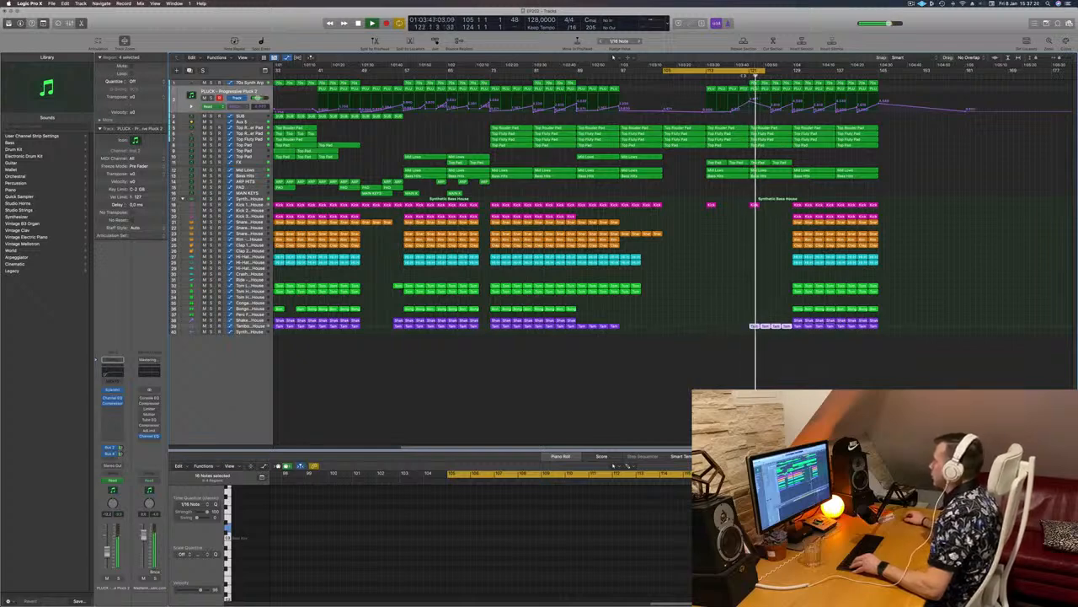
Step: Make the Aux 5 automation drop sharply at bar 121, at the end of its second ramp
left_click(252, 121)
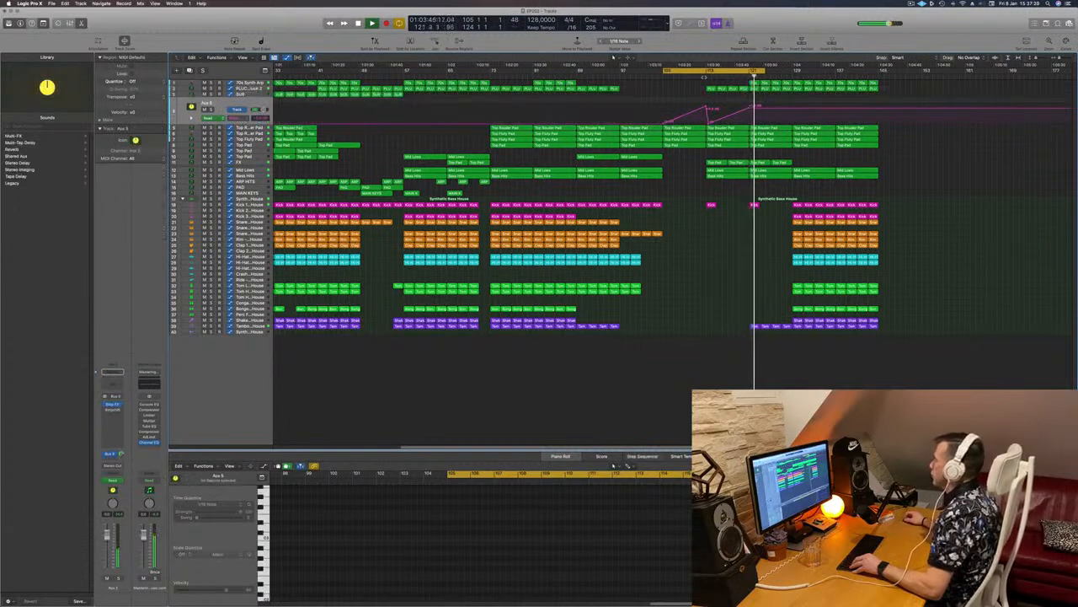
left_click_drag(752, 110, 752, 119)
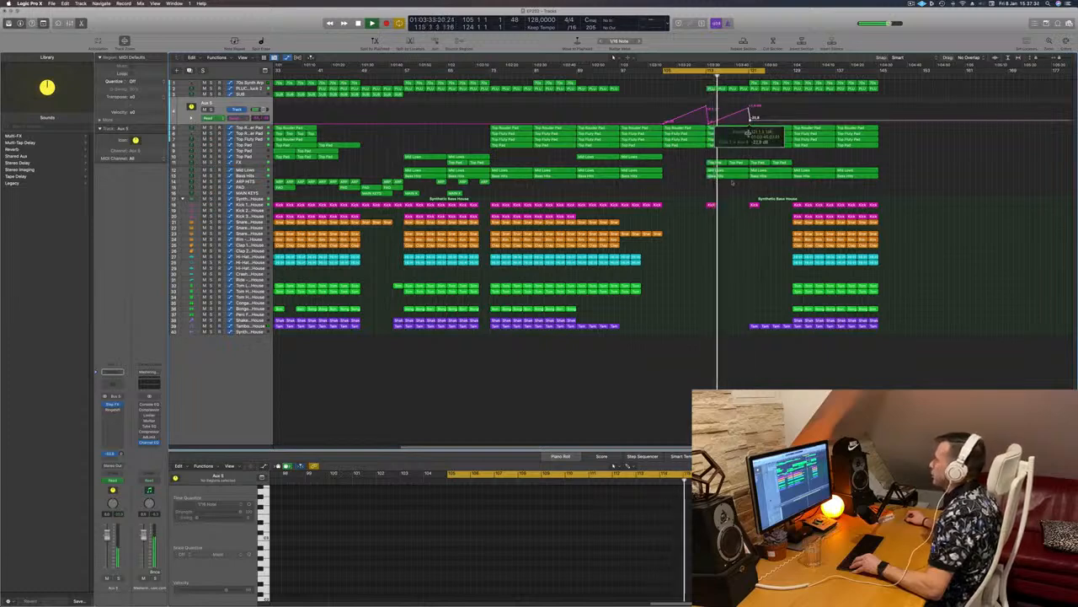
scroll(704, 255, "left", 5)
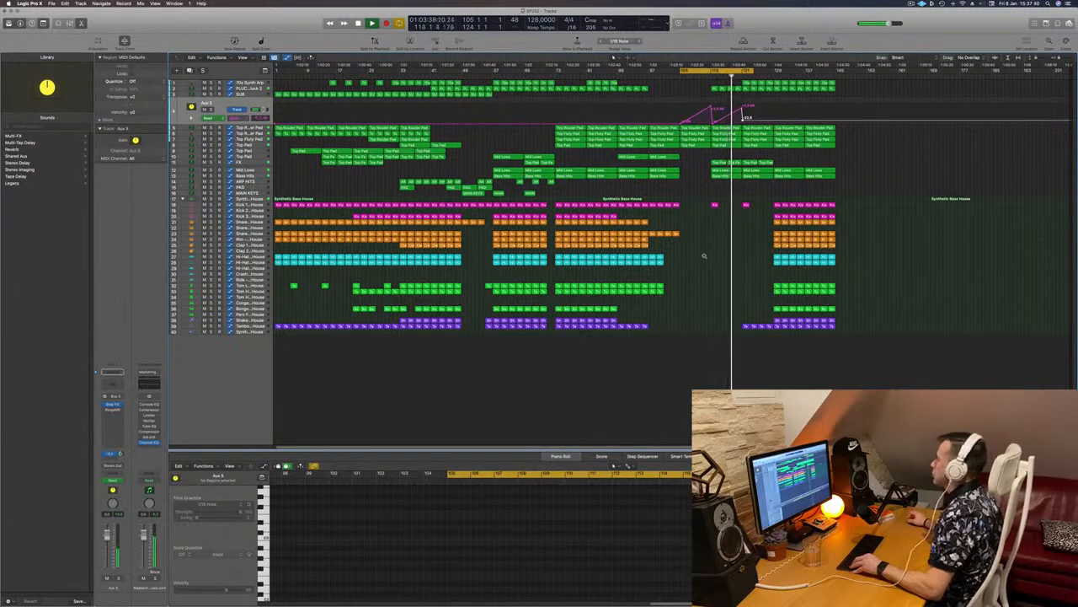
key("super+Right")
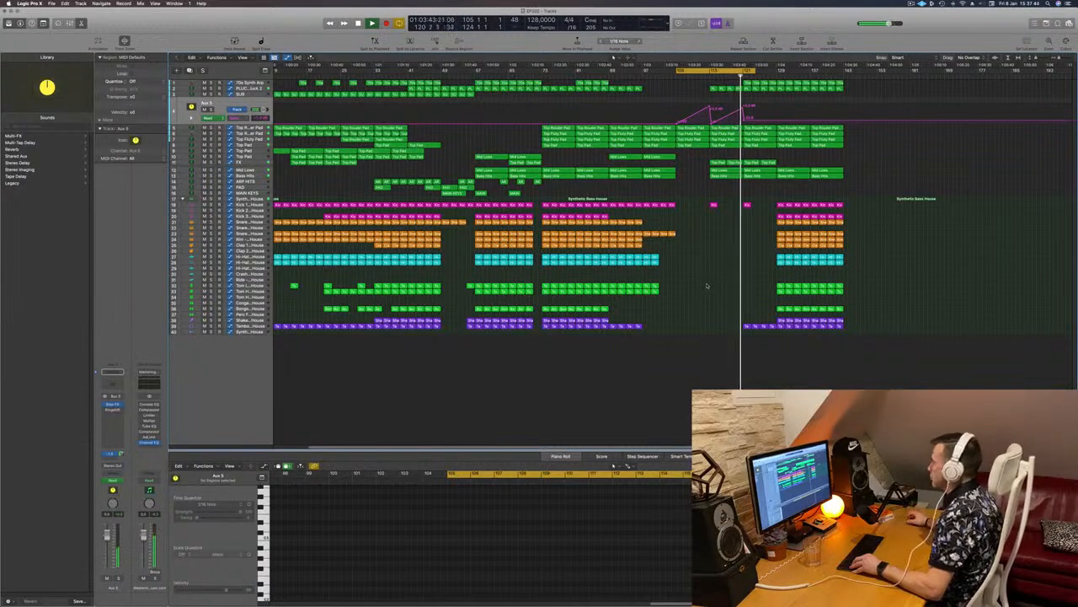
Step: Shape a 70s Synth Arp cutoff automation rise and fall between bars 121 and 129, and extend the cycle range to bar 129
left_click(254, 83)
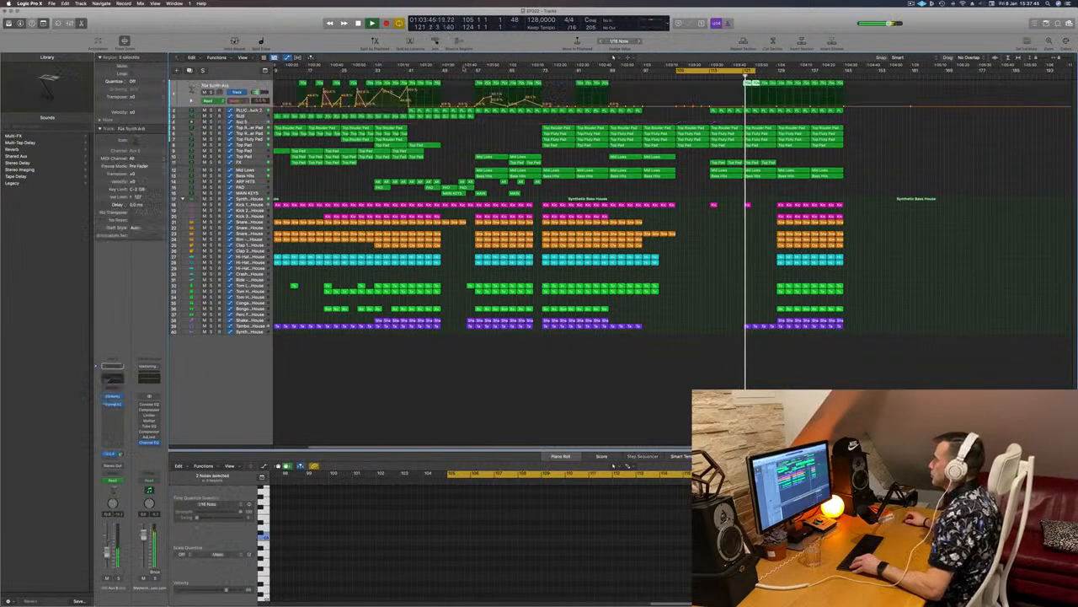
left_click(760, 107)
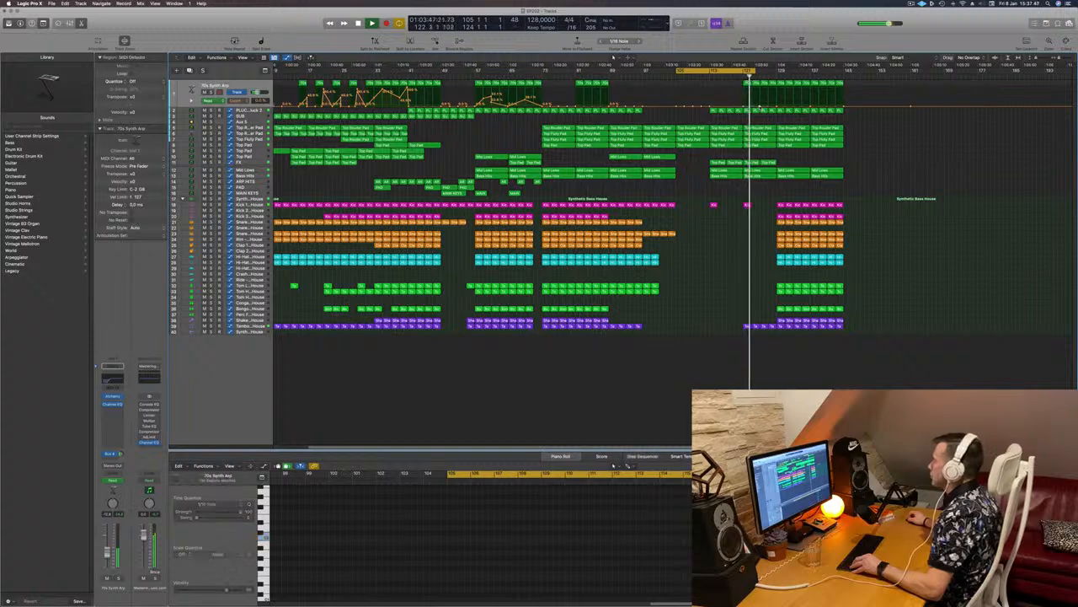
mouse_move(752, 72)
left_mouse_down()
mouse_move(840, 76)
mouse_move(762, 76)
left_mouse_up()
key("super+Left")
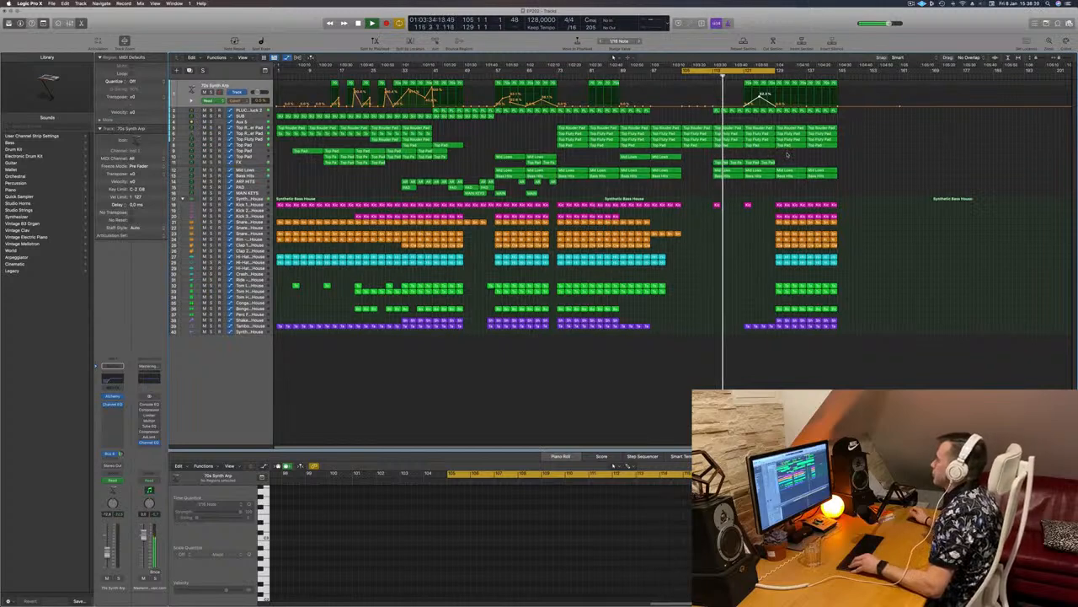
Step: Delete all the 70s Synth Arp regions between bars 129 and 145
key("super+Right")
key("super+Right")
key("super+Right")
key("super+Right")
key("super+Right")
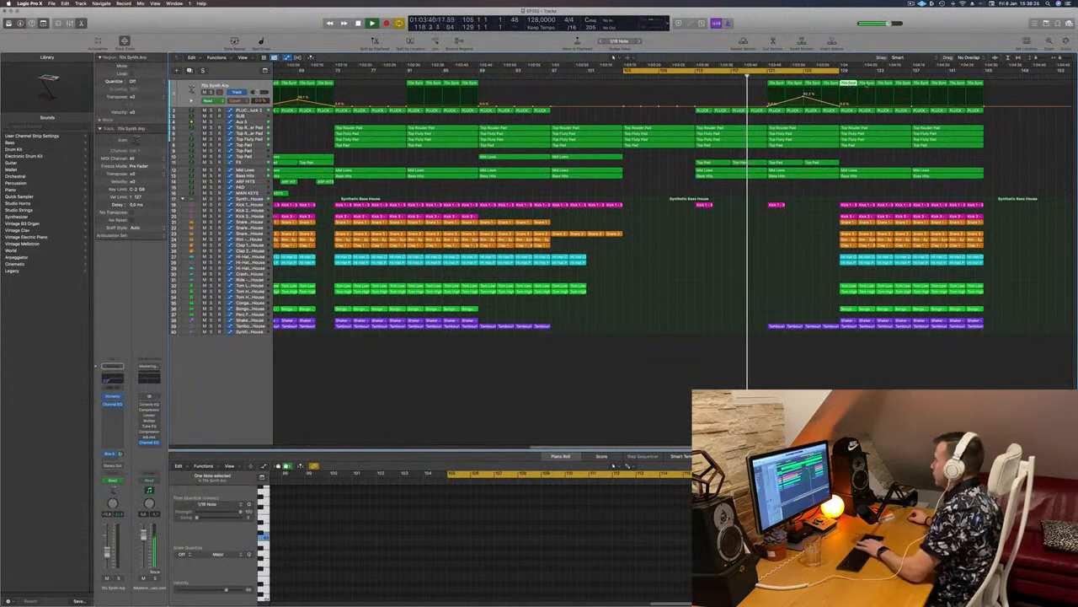
left_click(867, 82)
key("Delete")
left_click(902, 84)
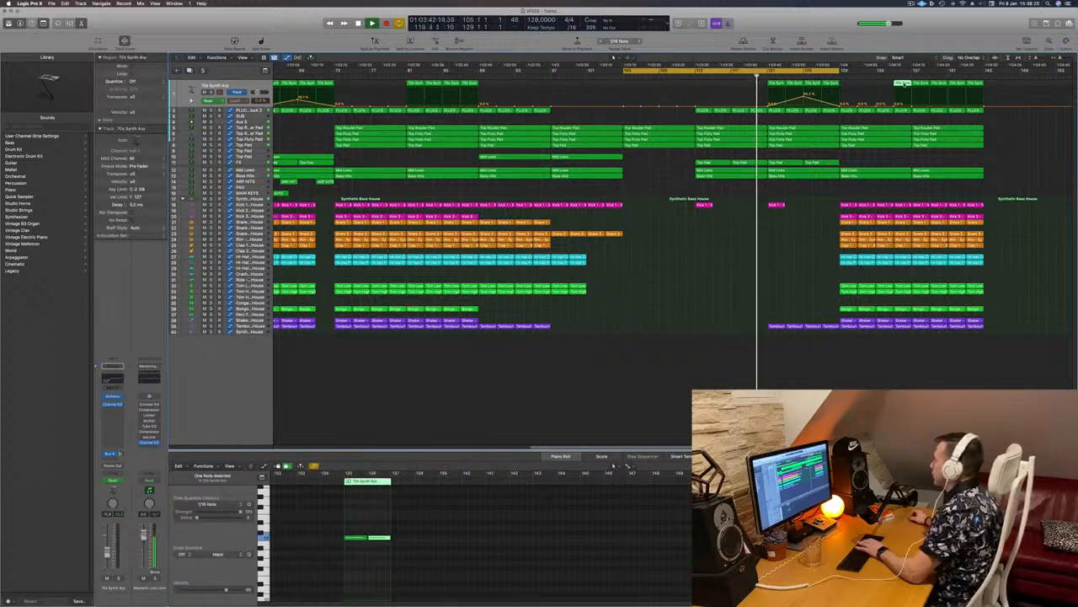
key("Delete")
left_click(921, 84)
key("Delete")
left_click(939, 84)
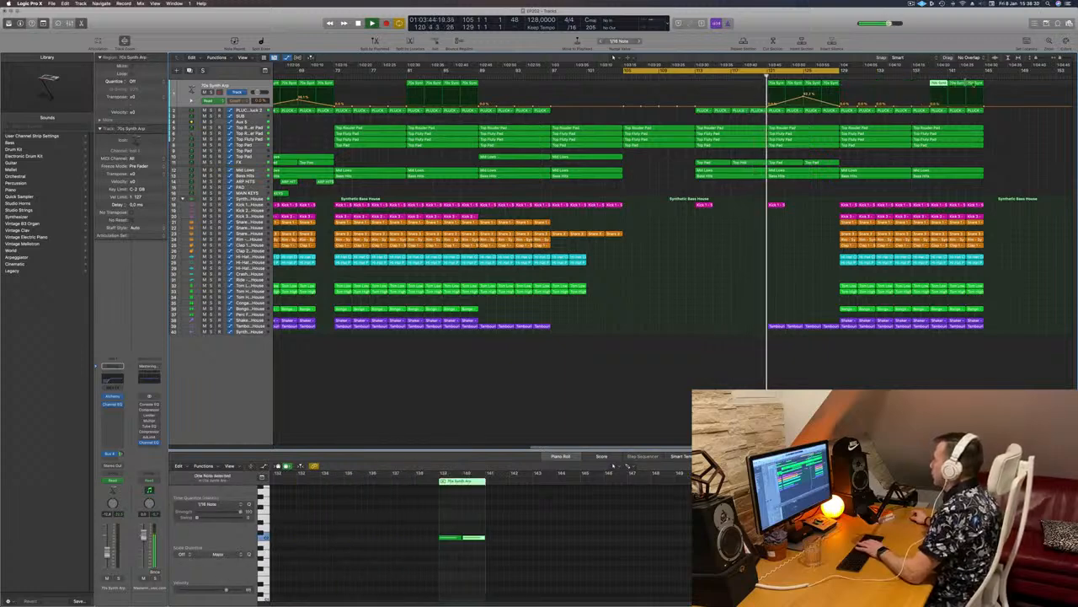
left_click(960, 83, "shift")
key("Delete")
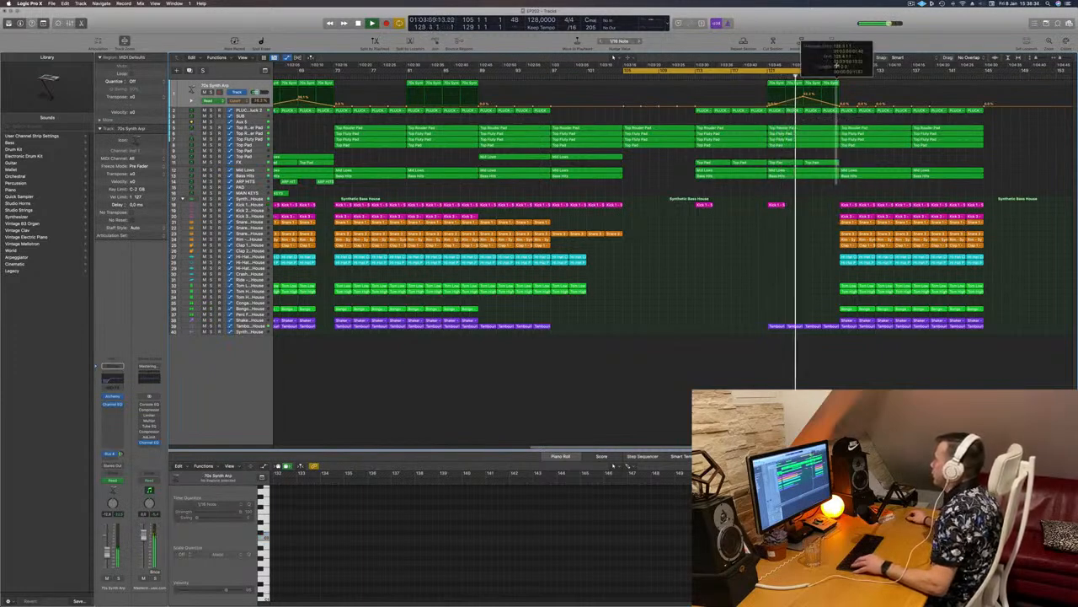
Step: Cut about the last half bar before bar 129 from the synth, pluck, pad and bass regions, splitting crossing notes, and replay the transition
key("super+t")
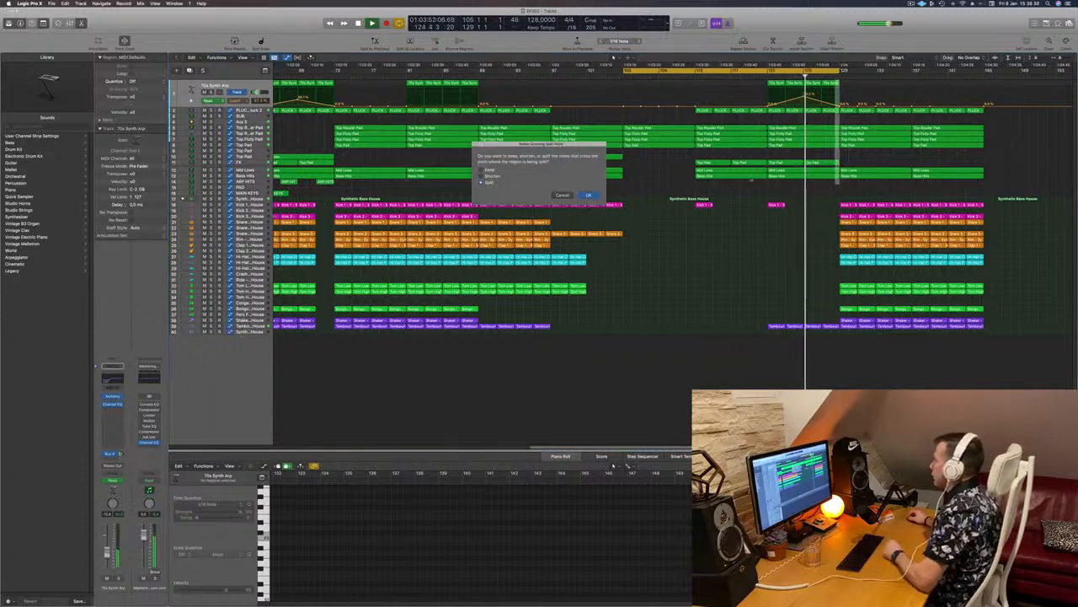
key("Return")
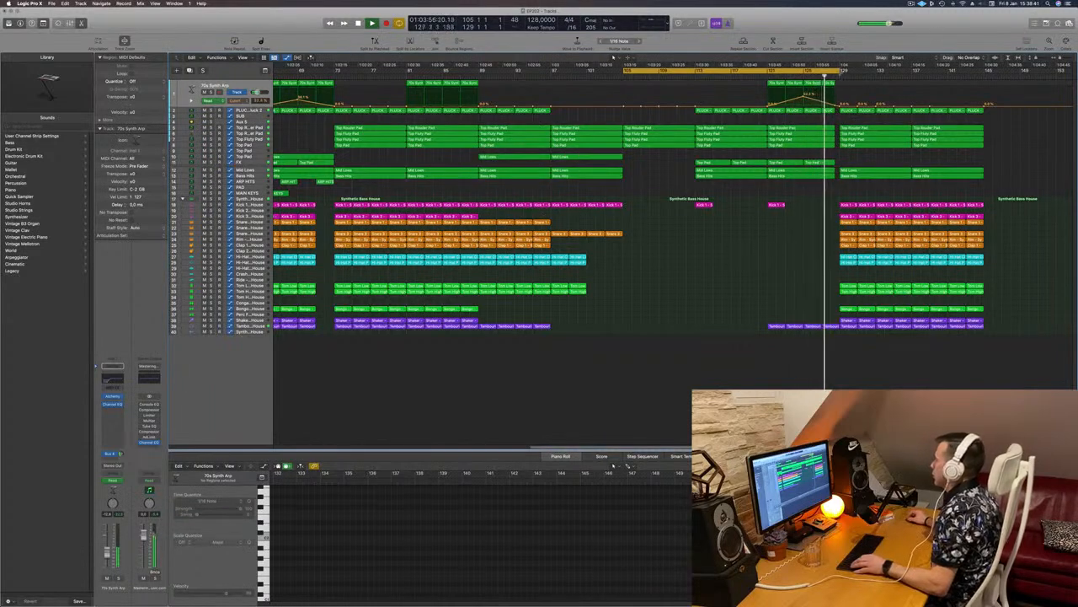
key("super+Left")
key("super+Right")
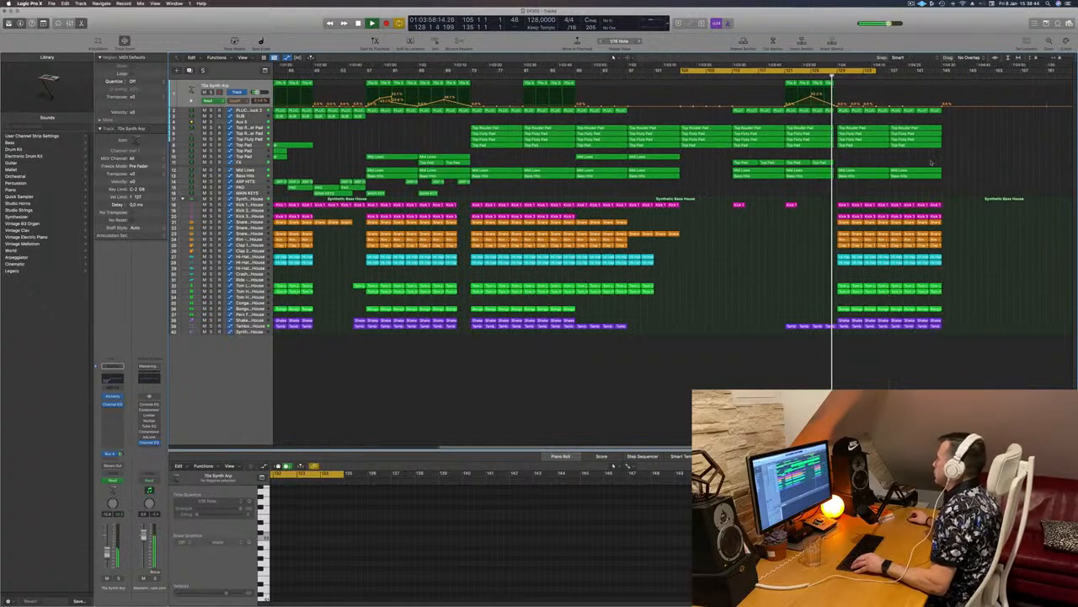
key("super+Left")
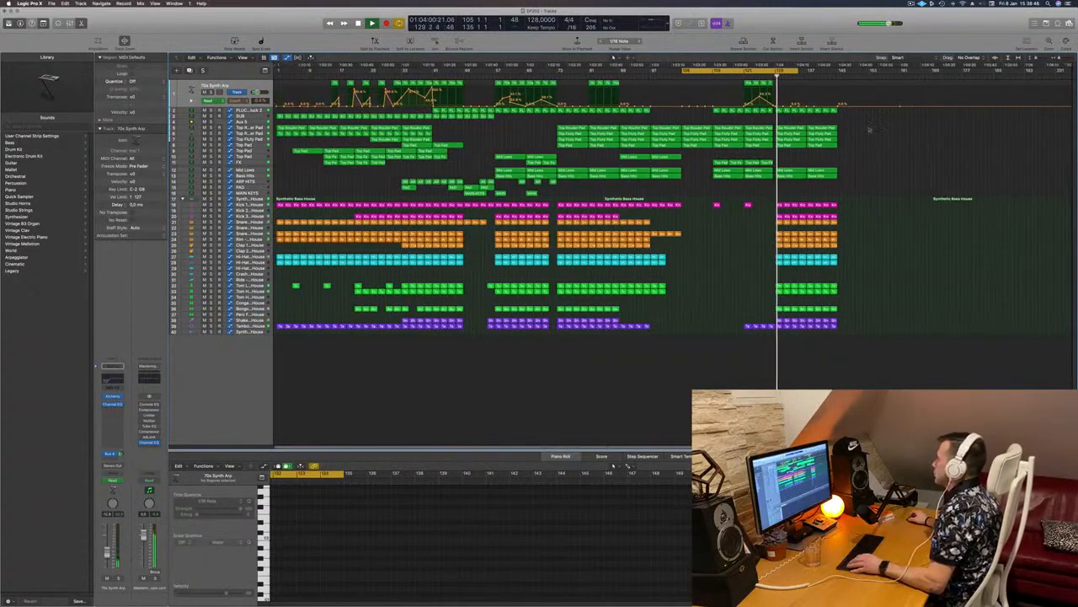
key("super+Right")
key("super+Right")
key("super+Left")
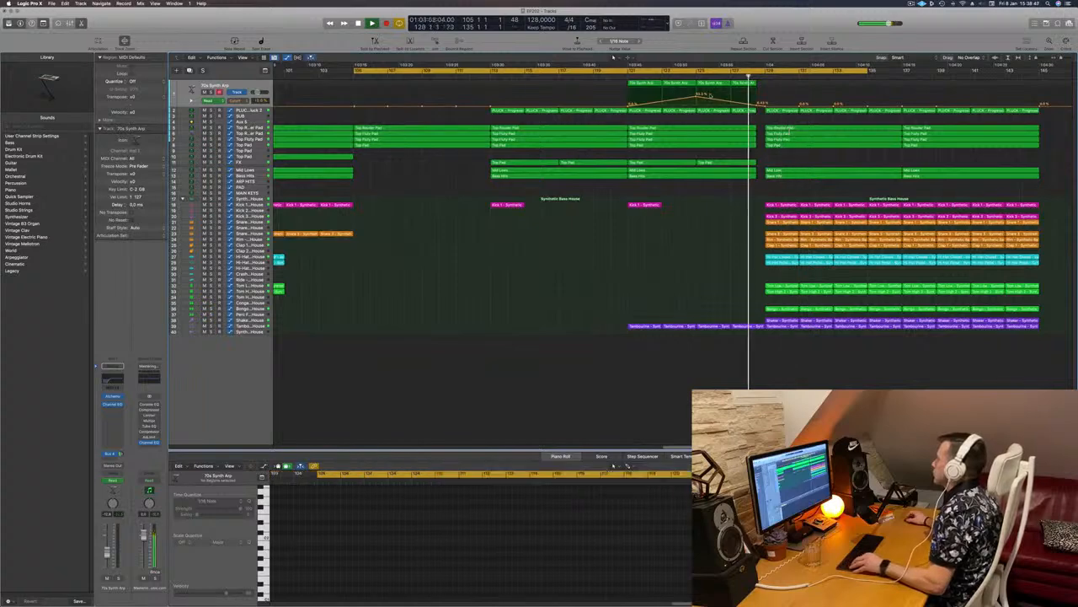
key("super+Right")
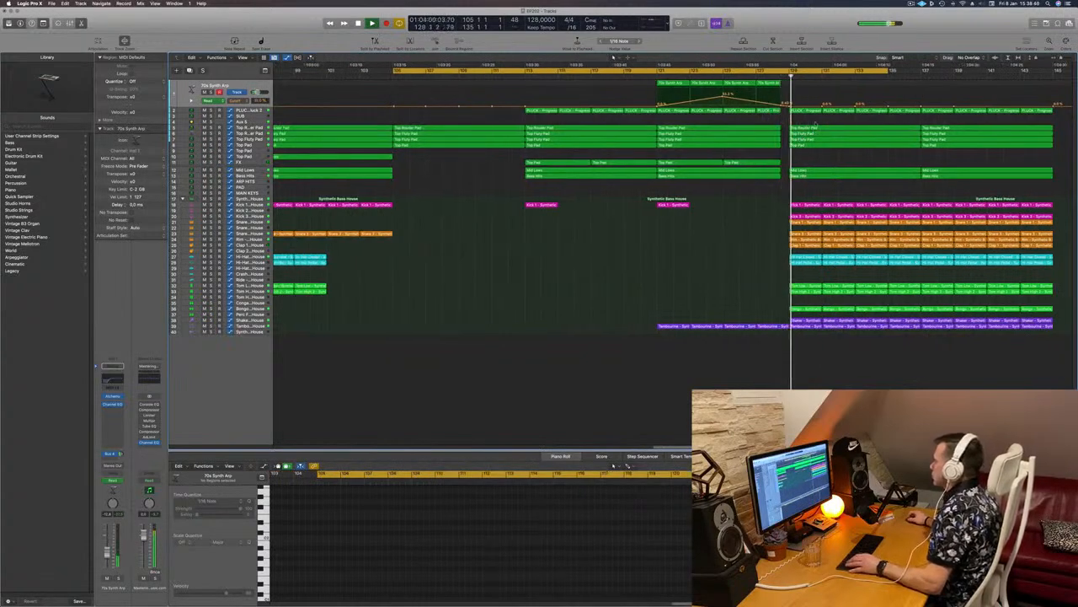
Step: Replay the drop transition and delete the Top Rouder Pad and upper Top Fluty Pad regions between bars 129 and 137
left_click_drag(815, 124, 816, 147)
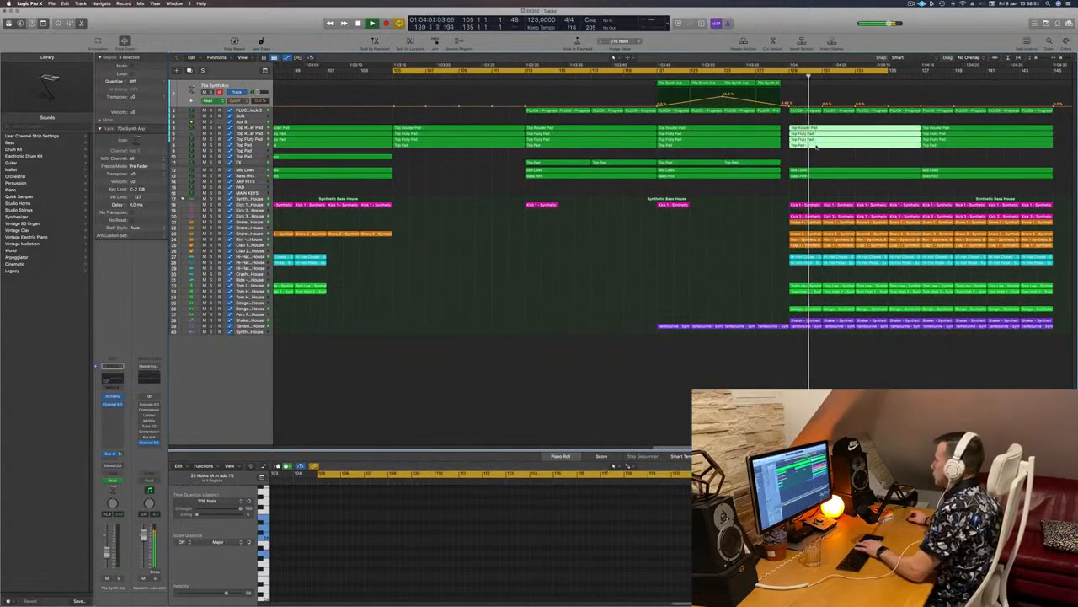
left_click(742, 76)
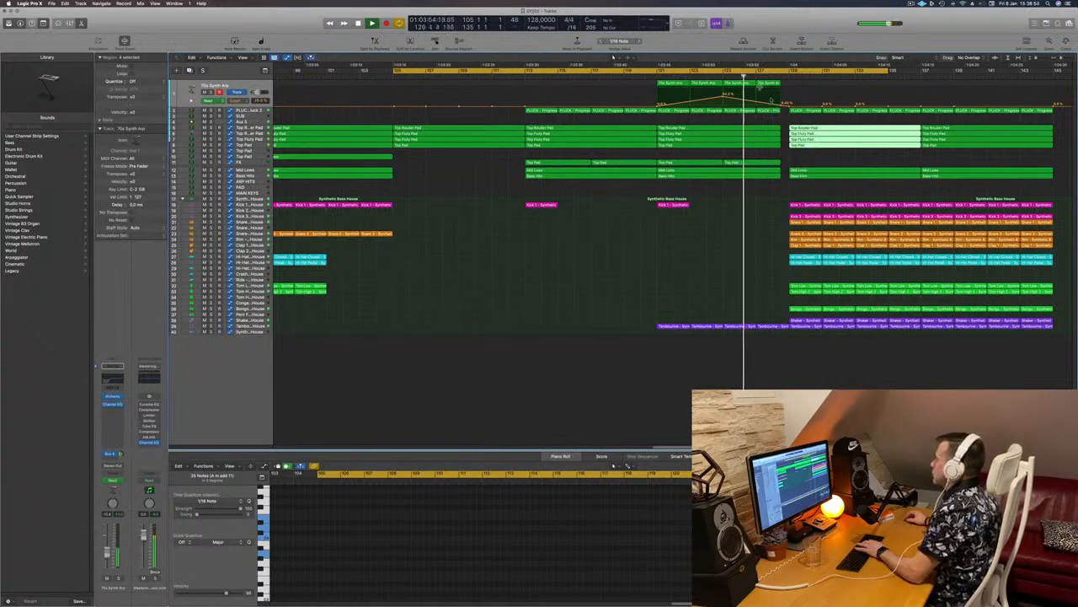
left_click(806, 111)
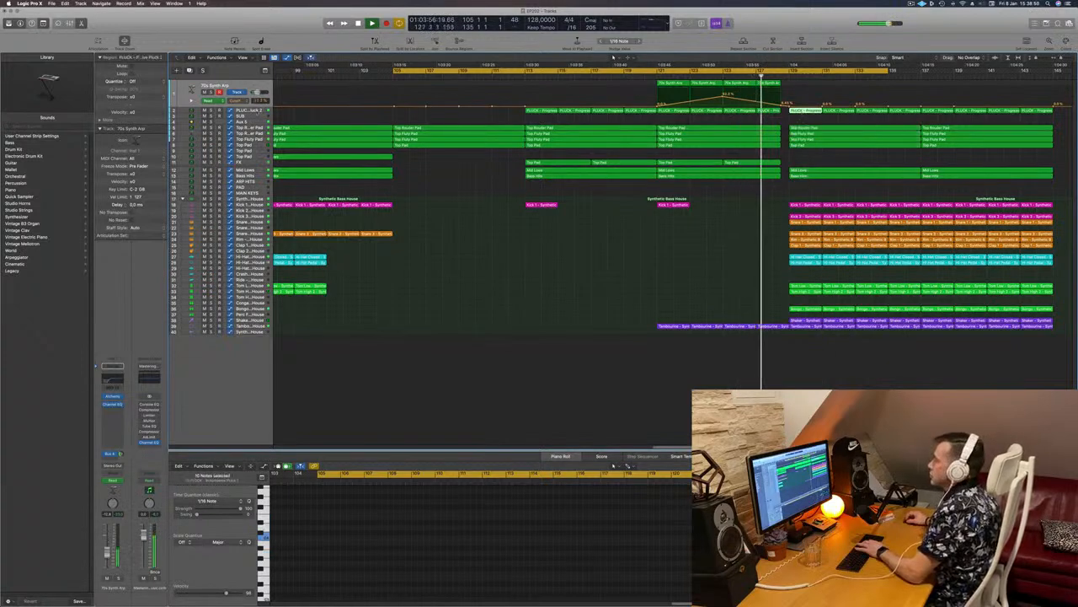
left_click(250, 110)
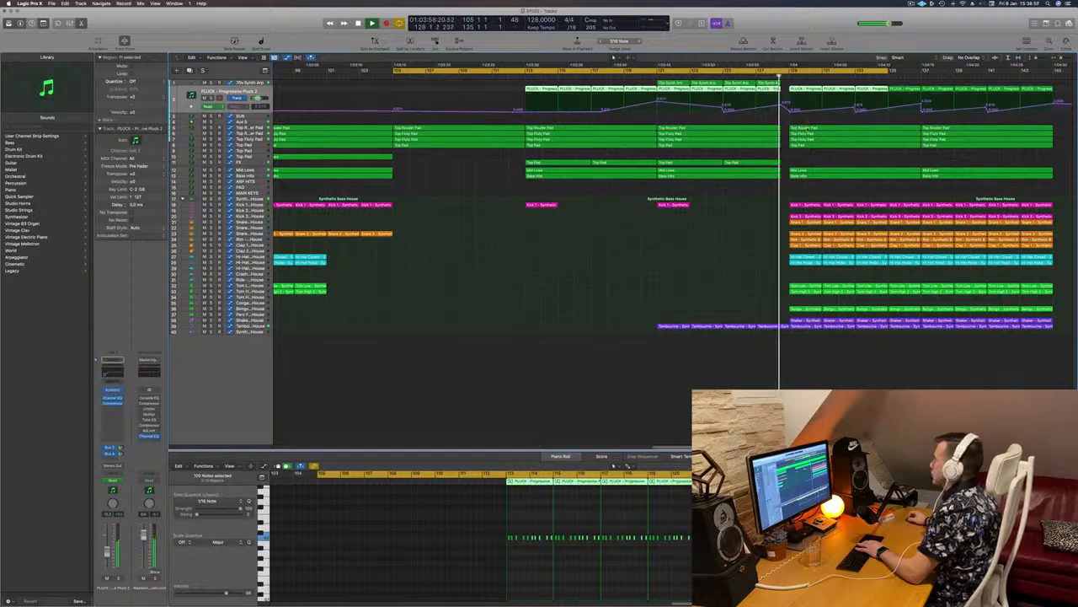
left_click(808, 128)
key("Delete")
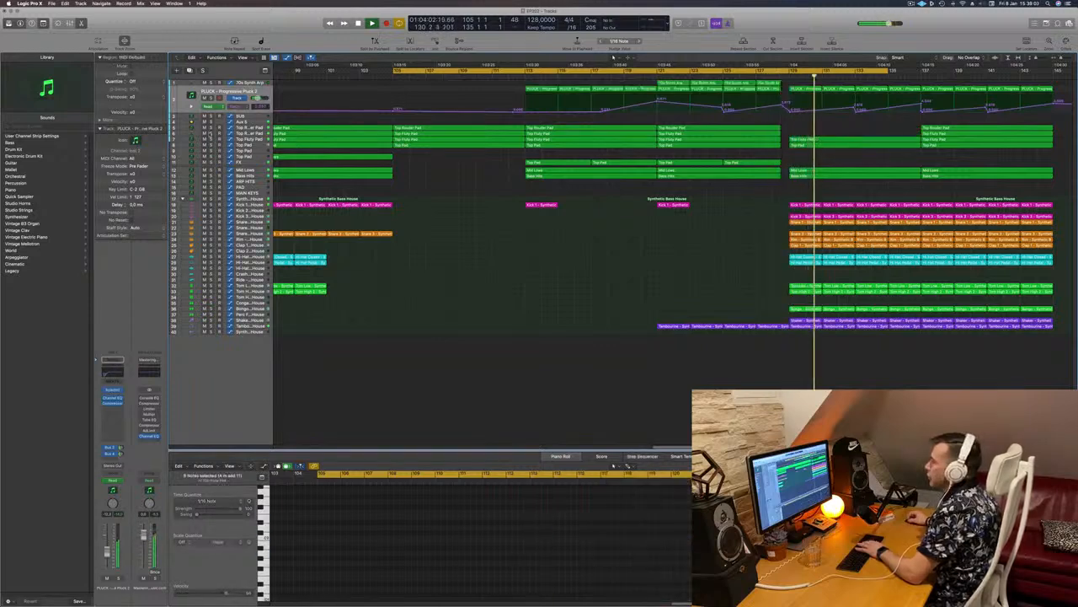
Step: Restore the upper Top Fluty Pad region at bar 129 by undoing its deletion, and audition that track in solo
left_click(210, 133)
left_click(210, 133)
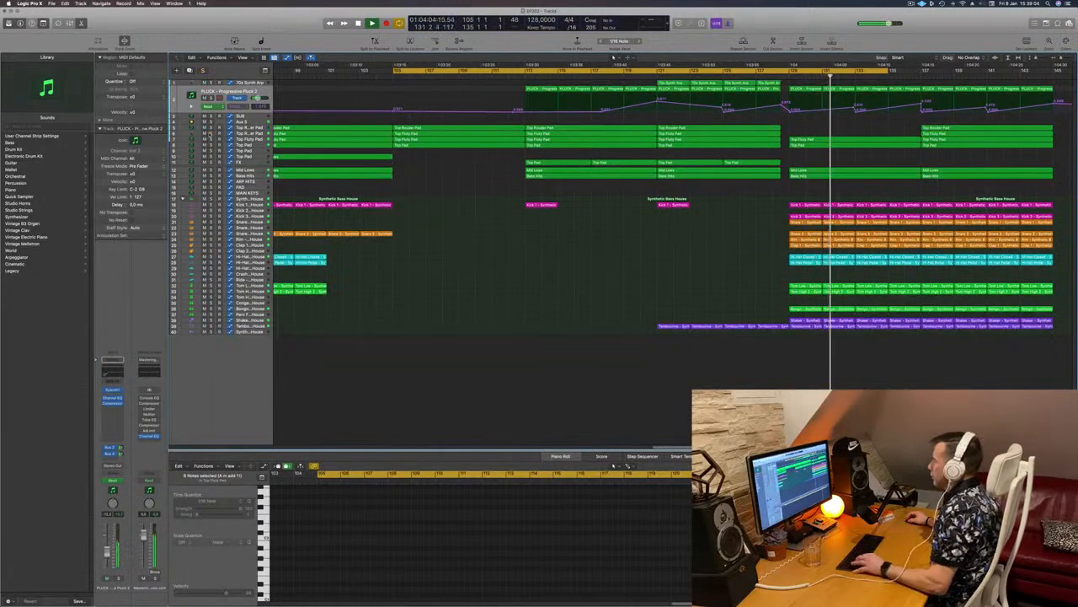
key("super+z")
left_click(784, 78)
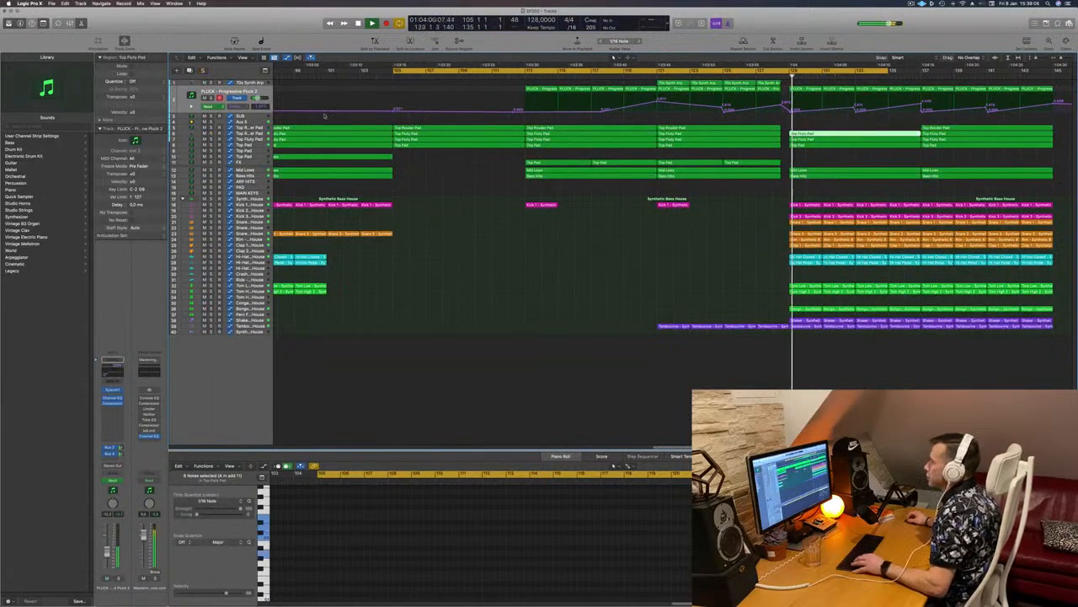
left_click(210, 133)
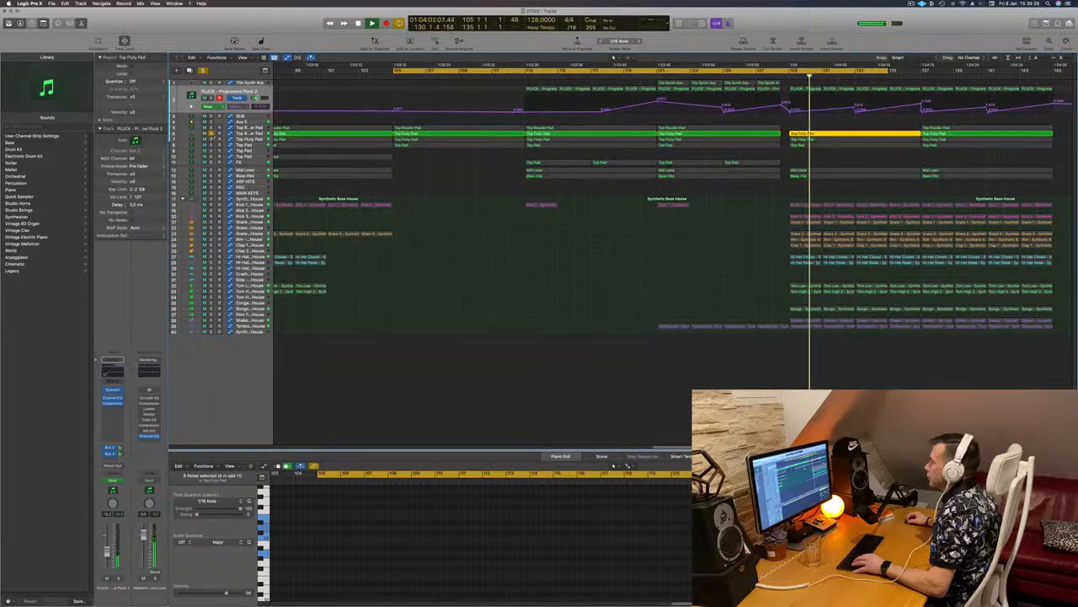
left_click(211, 134)
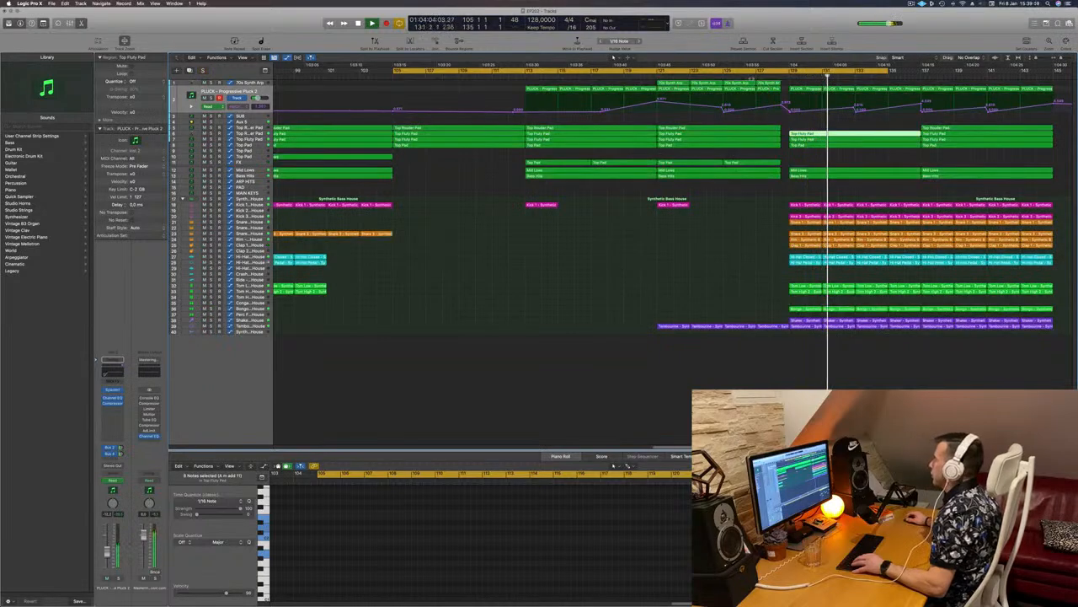
Step: Delete the lower Top Fluty Pad region and the Top Pad region below it between bars 129 and 137
left_click(758, 78)
left_click(833, 140)
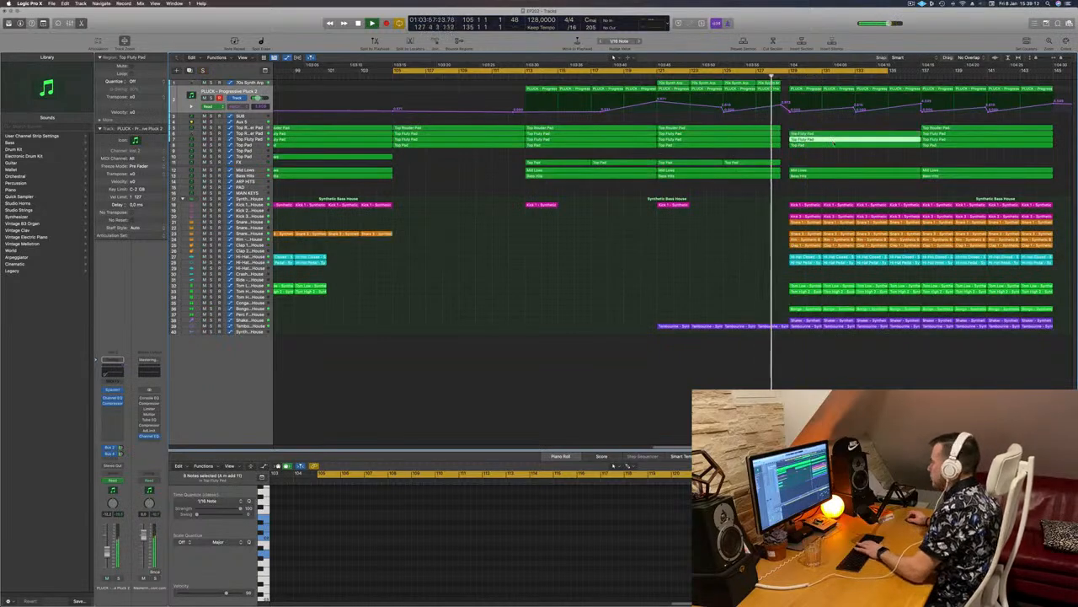
key("Delete")
left_click(831, 146)
Step: Copy the four Top Pad regions that start at bar 113 to just after bar 129 and replay the transition
scroll(821, 163, "down", 5)
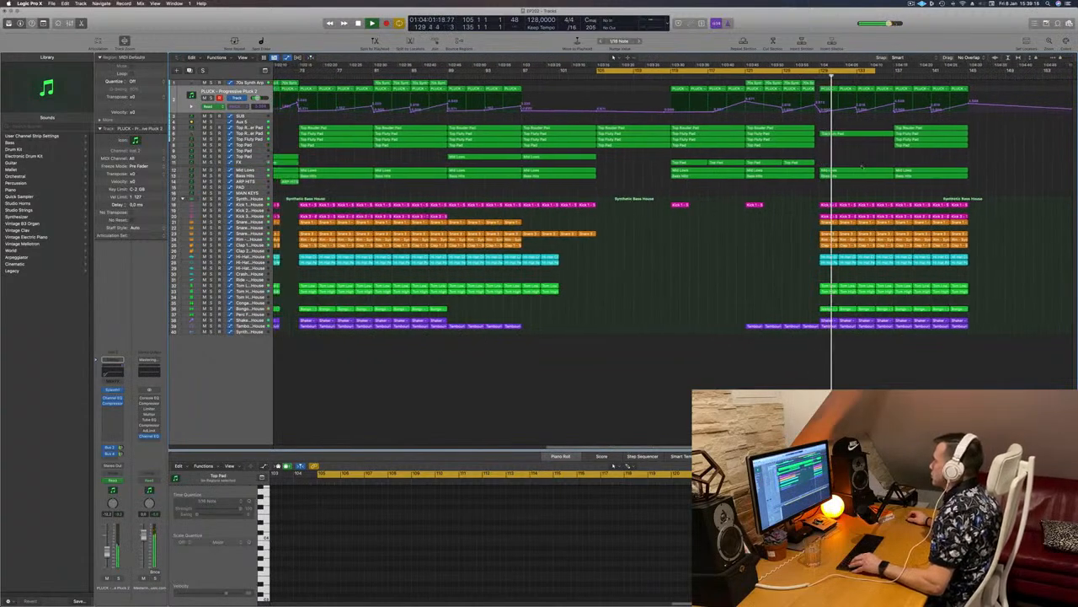
scroll(819, 162, "up", 4)
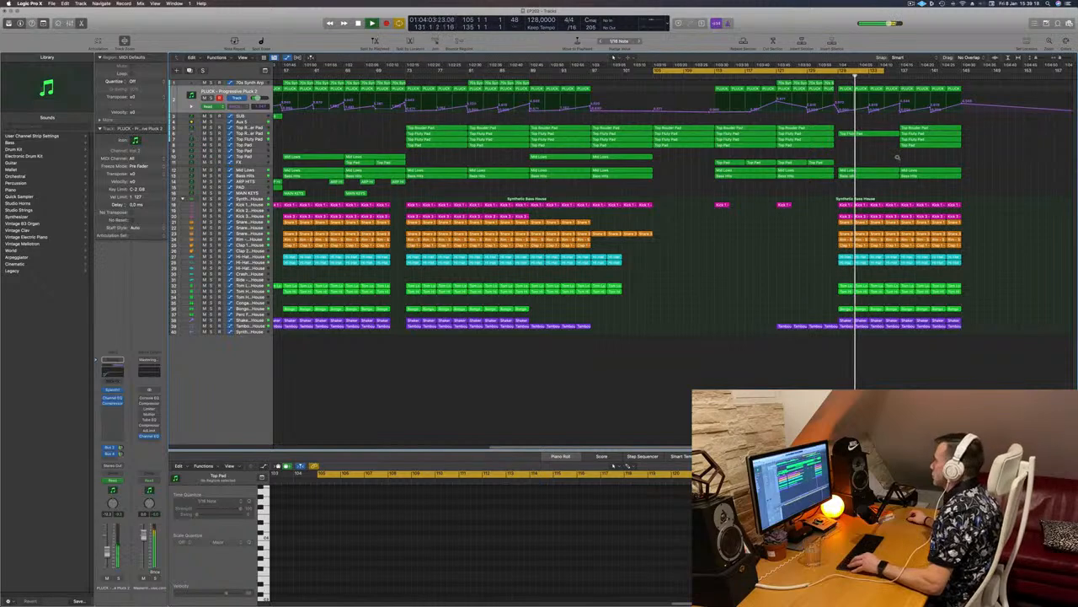
scroll(897, 157, "down", 3)
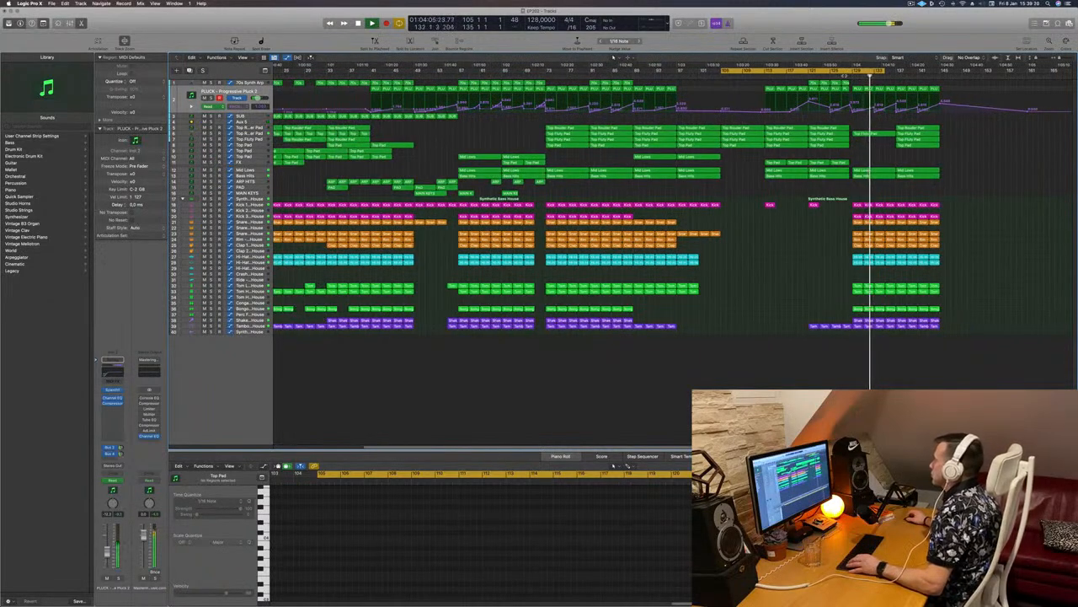
left_click(847, 76)
scroll(867, 156, "up", 2)
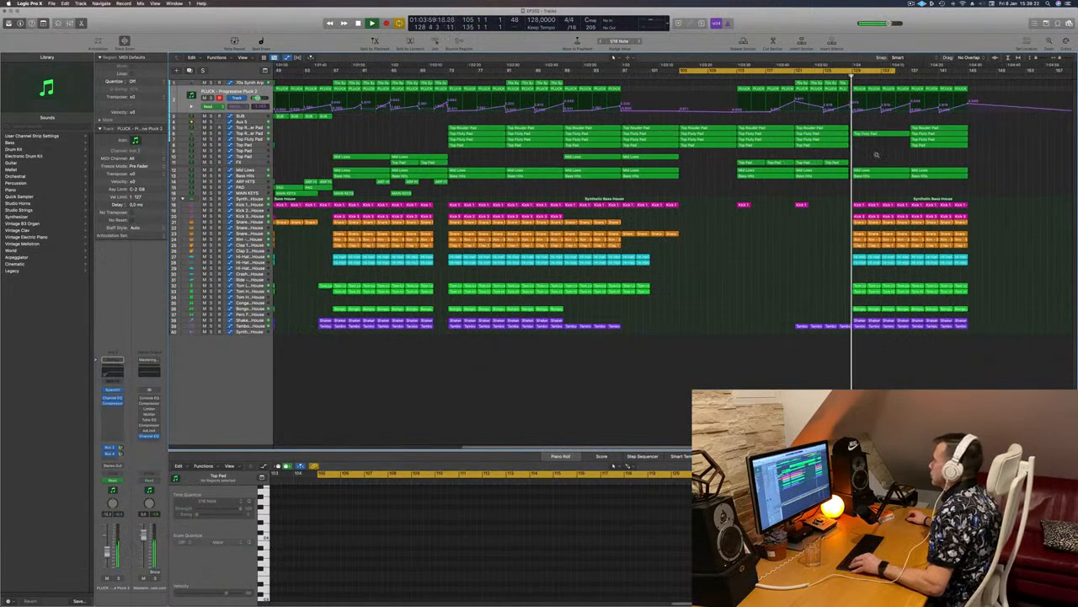
scroll(876, 155, "down", 1)
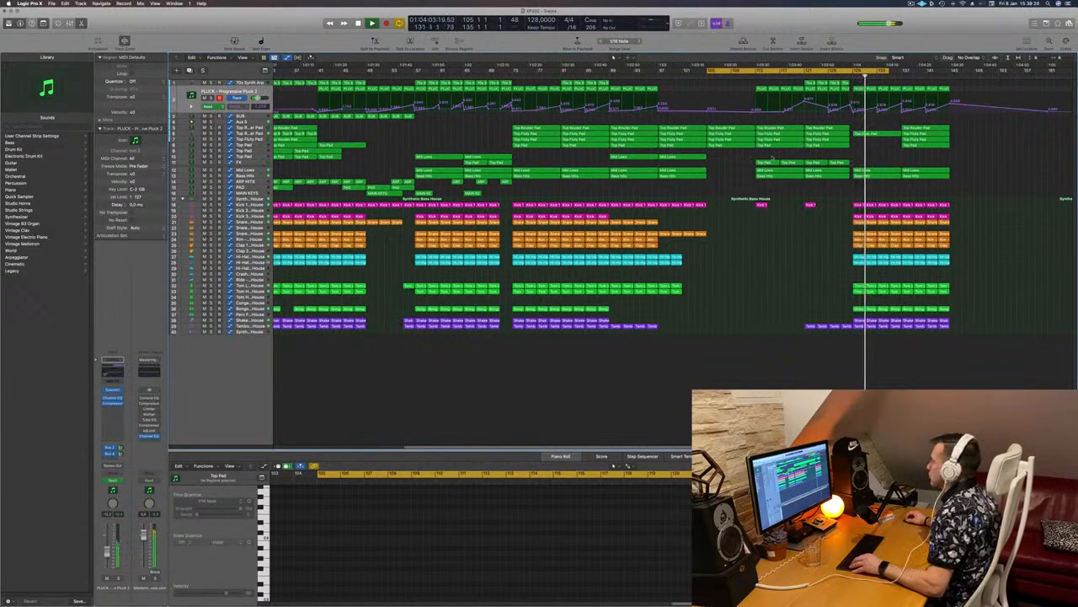
left_click_drag(750, 156, 876, 163)
left_click(848, 74)
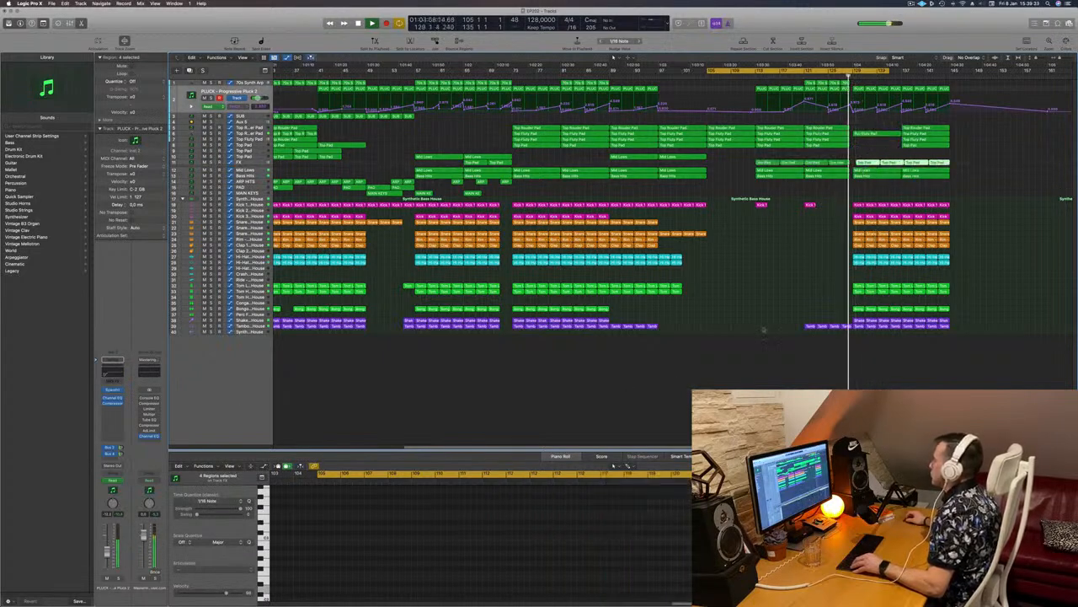
Step: Shift the four copied Top Pad regions slightly earlier so that the first one starts at bar 129
key("super+Right")
key("super+Left")
key("super+Left")
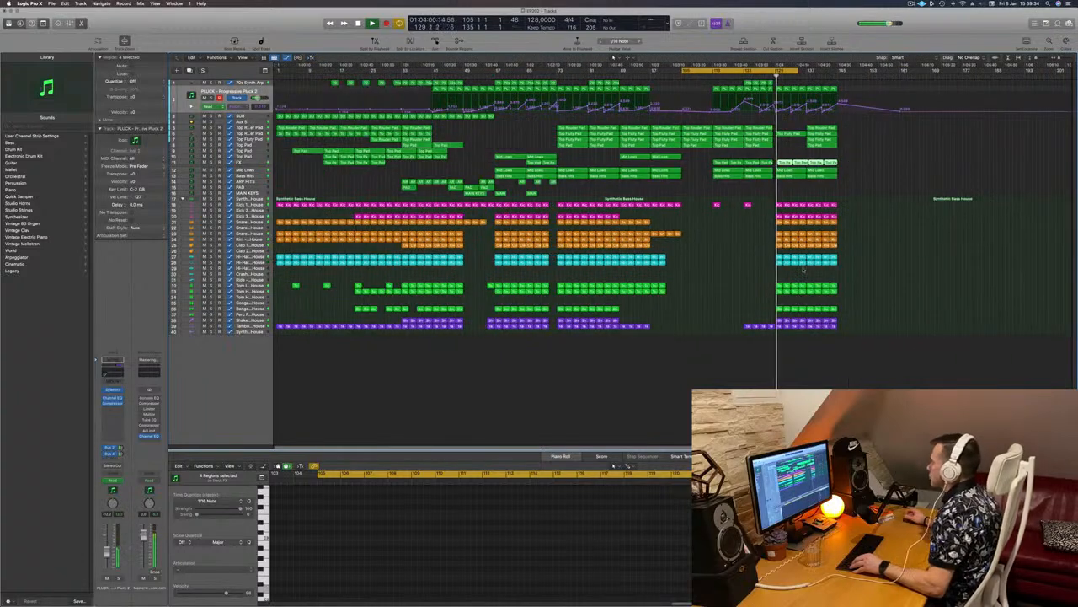
key("super+Right")
key("super+Right")
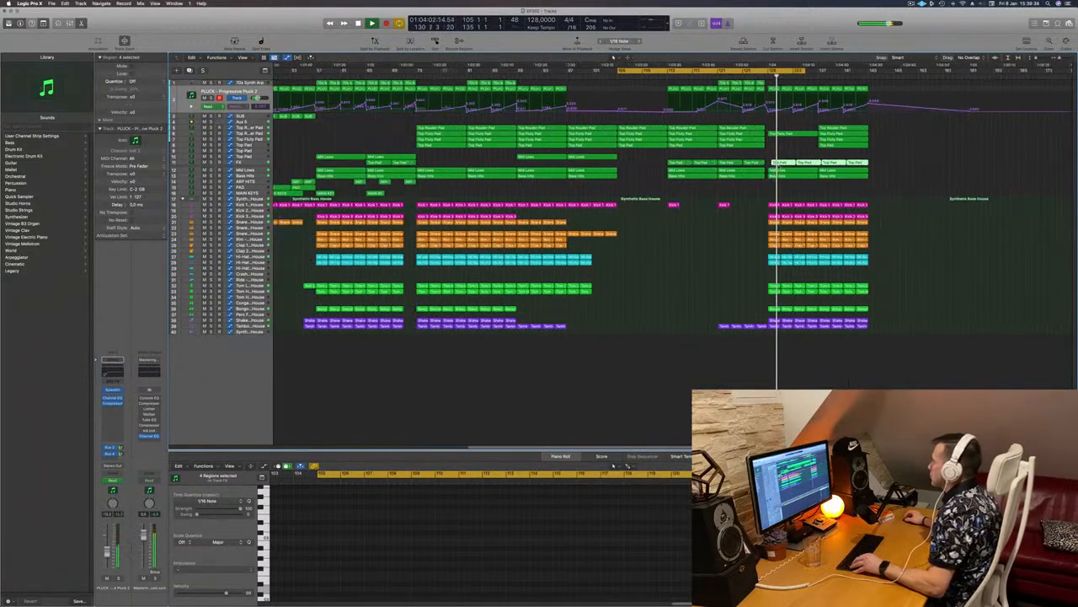
left_click_drag(784, 163, 776, 165)
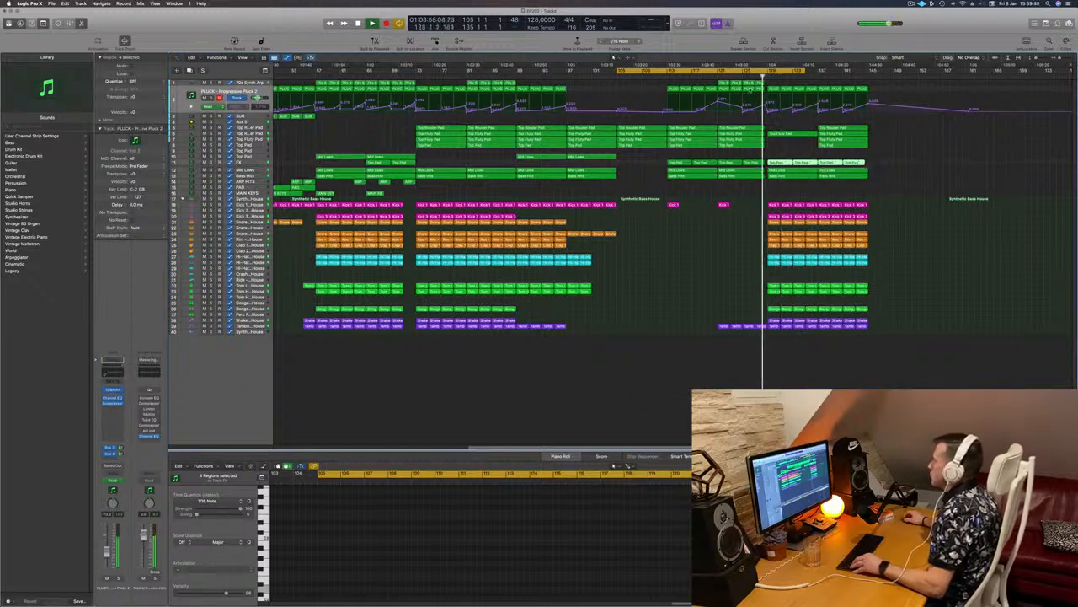
Step: Delete all regions between bars 137 and 145 across every track and replay from about bar 120
key("super+Left")
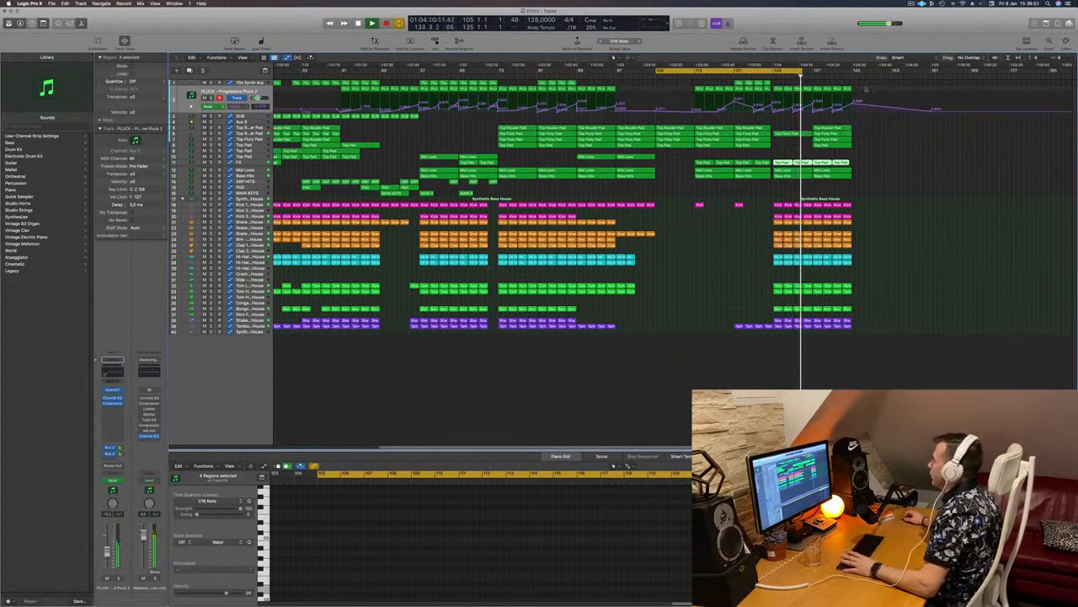
left_click_drag(861, 81, 816, 341)
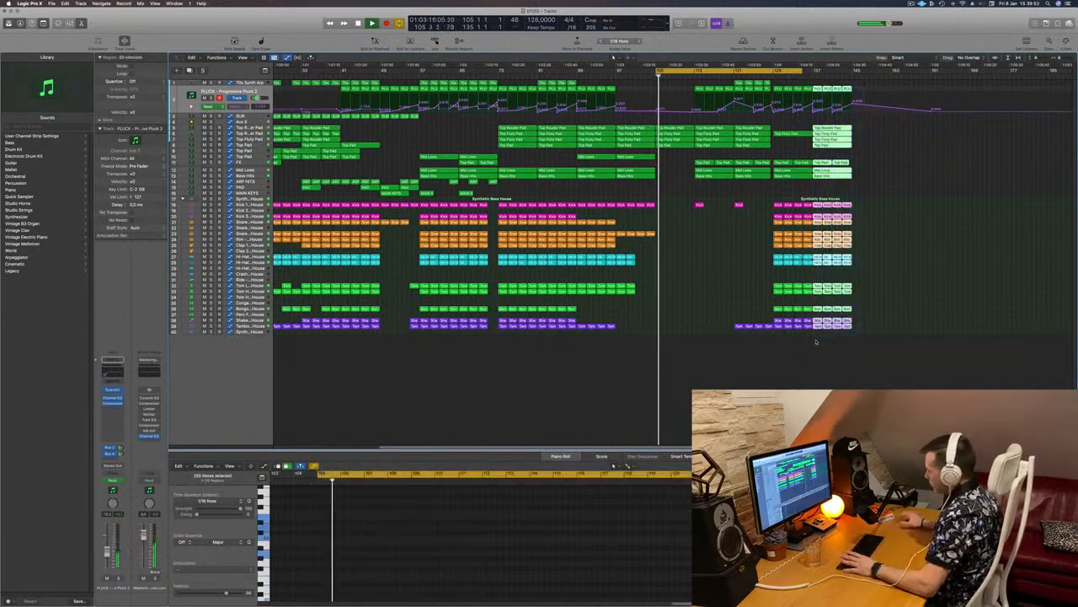
key("Delete")
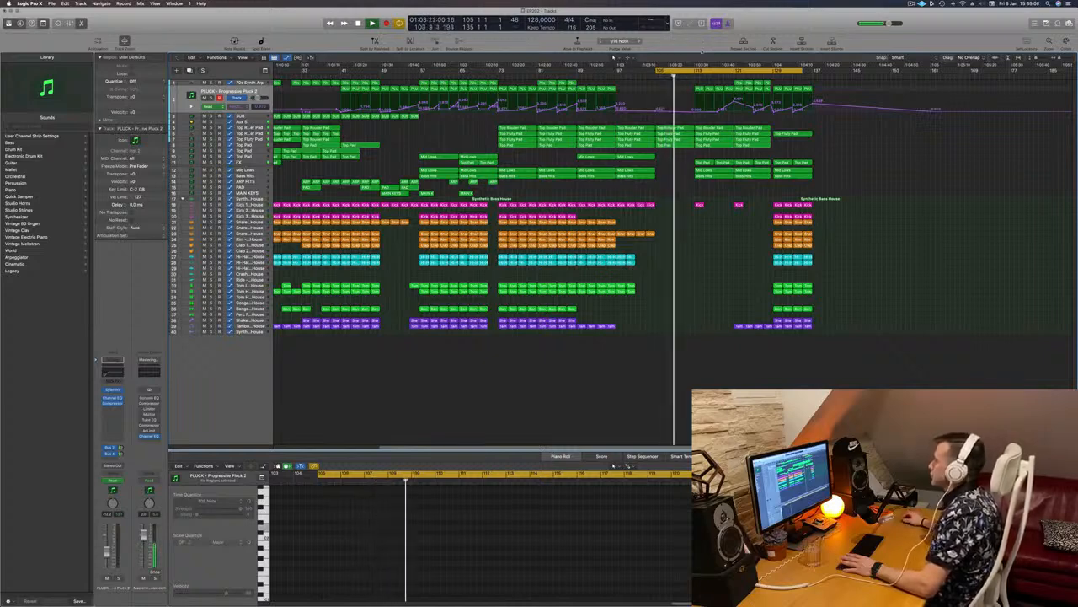
left_click(732, 75)
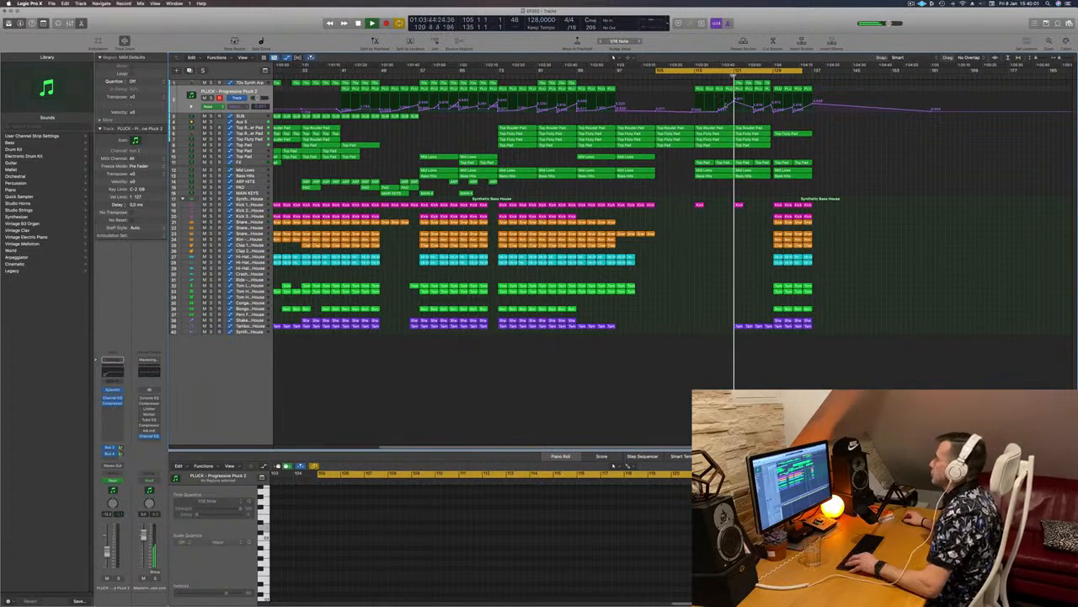
key("super+Left")
key("super+Left")
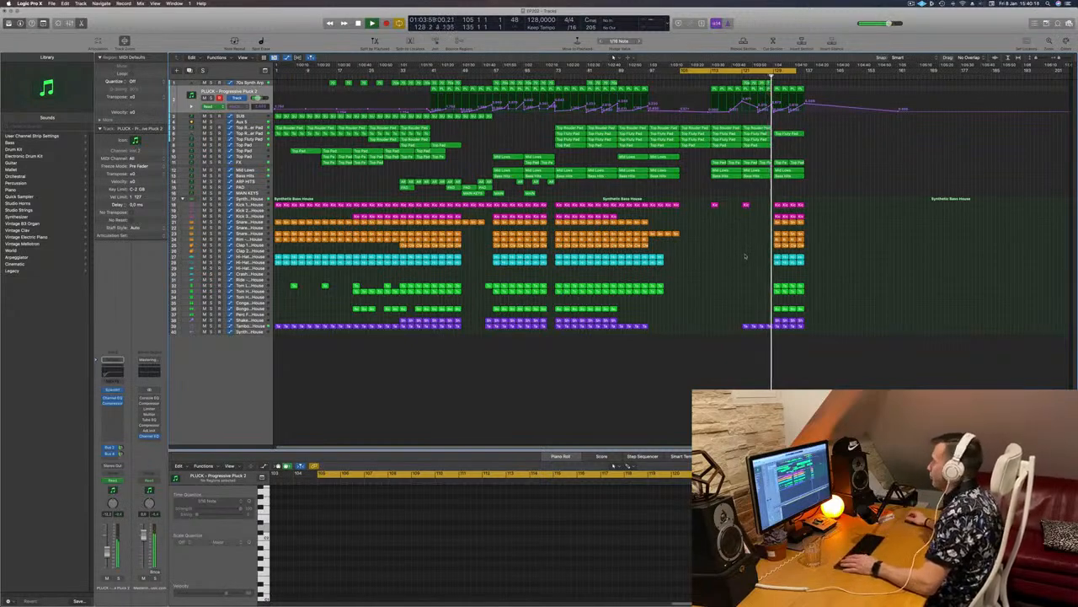
Step: Extend the end of the cycle range to bar 137
key("super+Right")
key("super+Right")
key("super+Right")
key("super+Right")
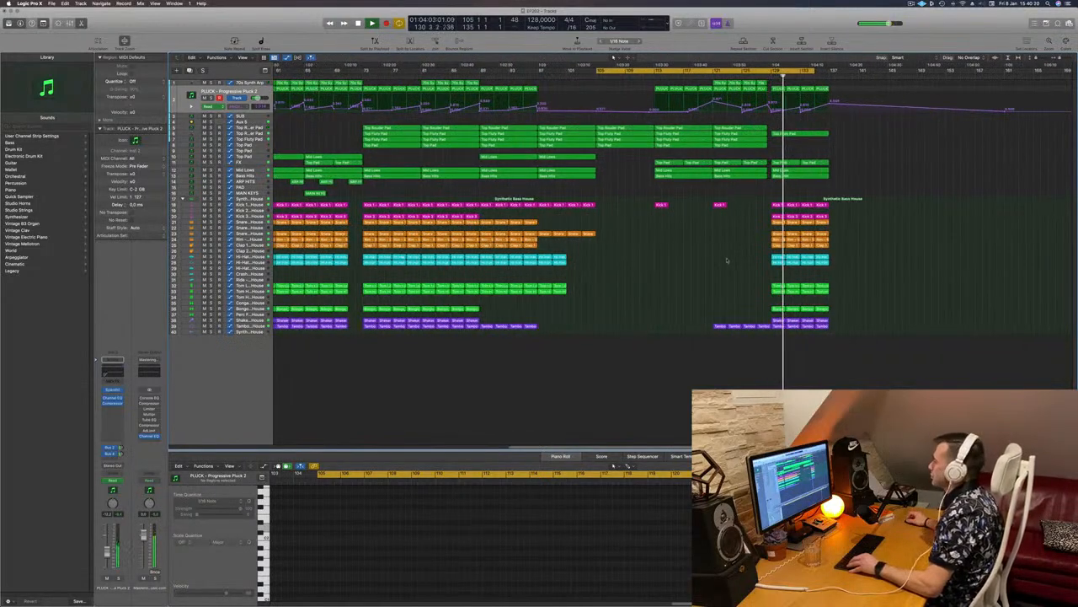
key("super+Right")
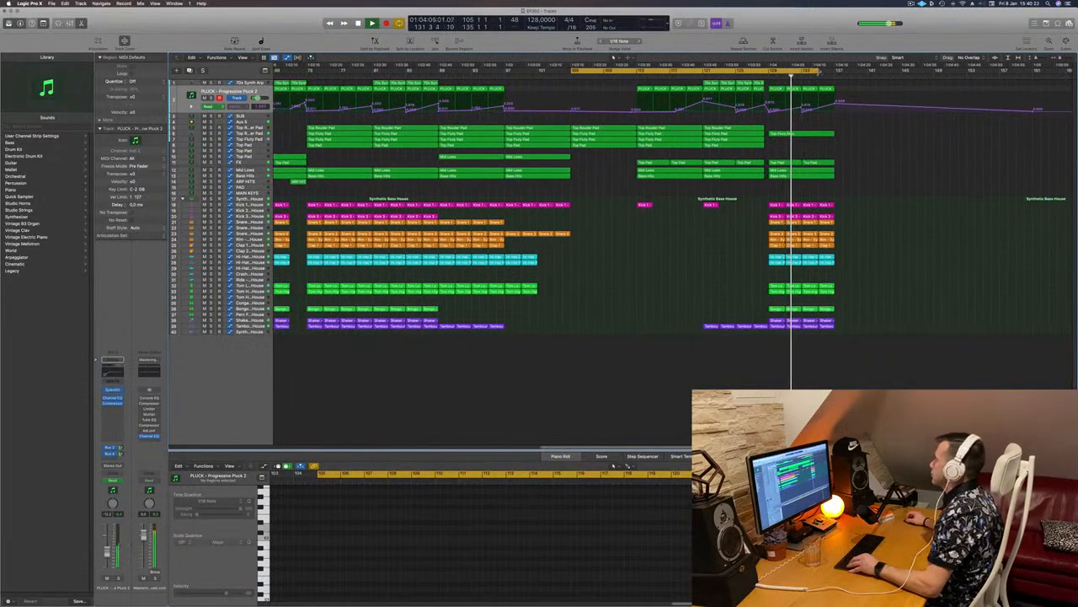
left_click_drag(818, 71, 837, 71)
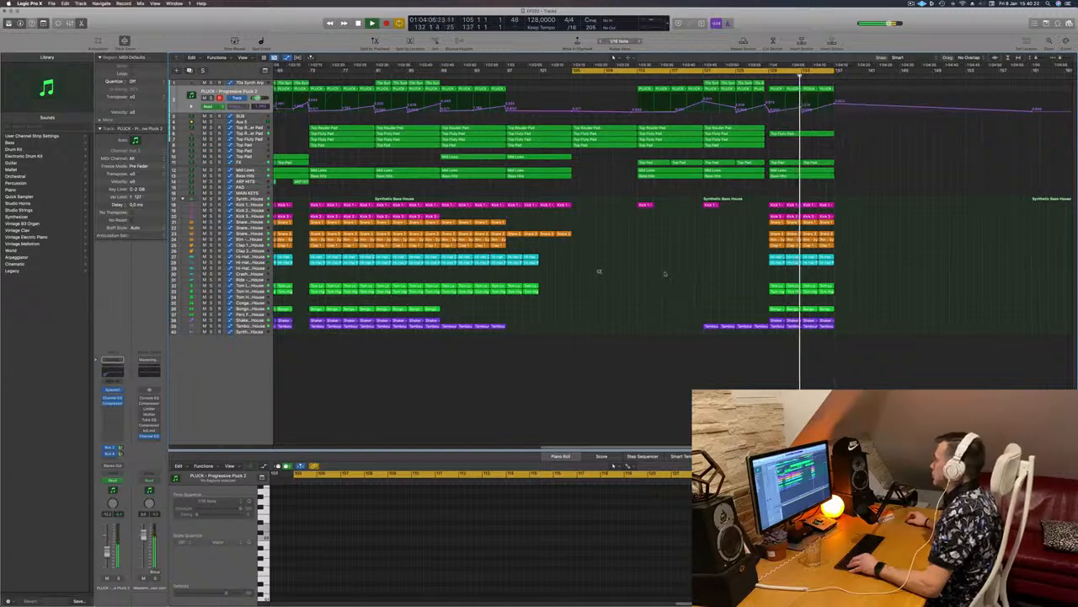
Step: Try copying the full arrangement of bars 57 to 73 to bar 137, and undo the copy
key("super+Left")
key("super+Left")
key("super+Left")
key("super+Left")
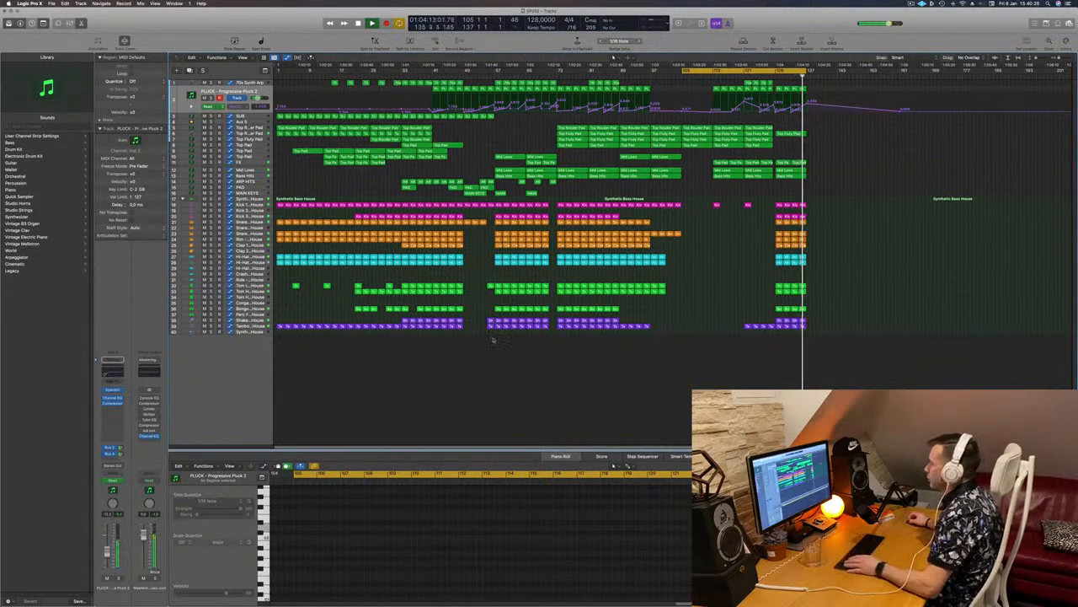
left_click_drag(489, 341, 549, 81)
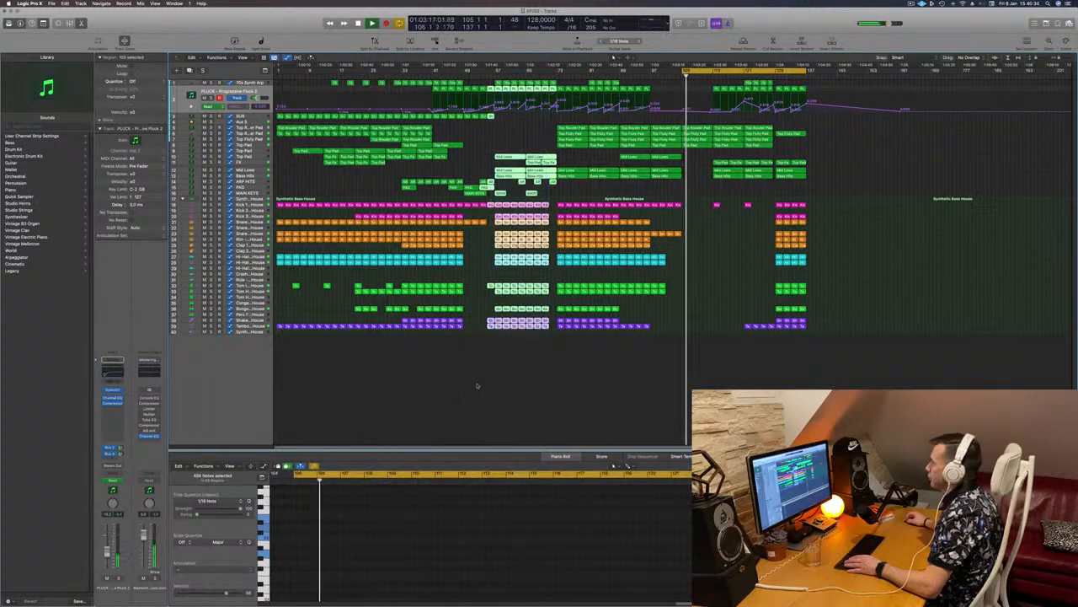
mouse_move(497, 339)
left_mouse_down()
mouse_move(553, 73)
mouse_move(823, 90)
left_mouse_up()
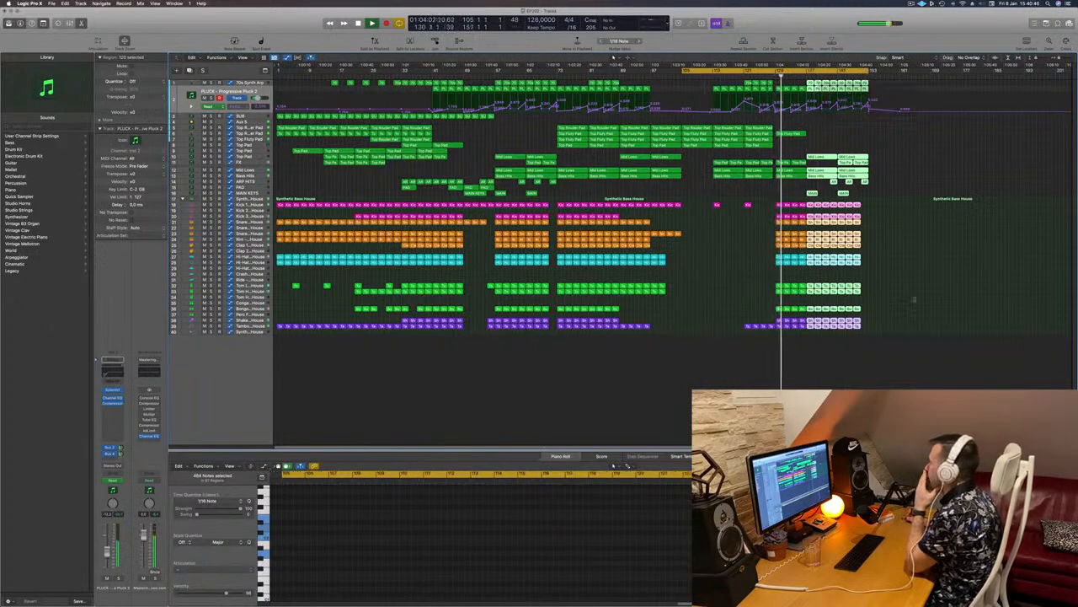
left_click(889, 267)
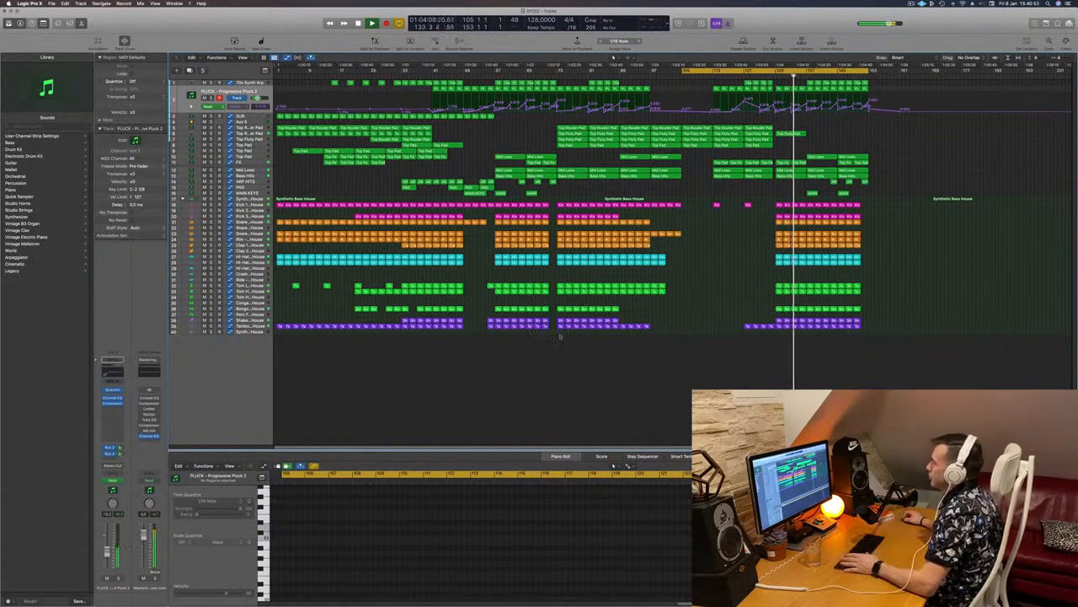
left_click_drag(564, 342, 596, 213)
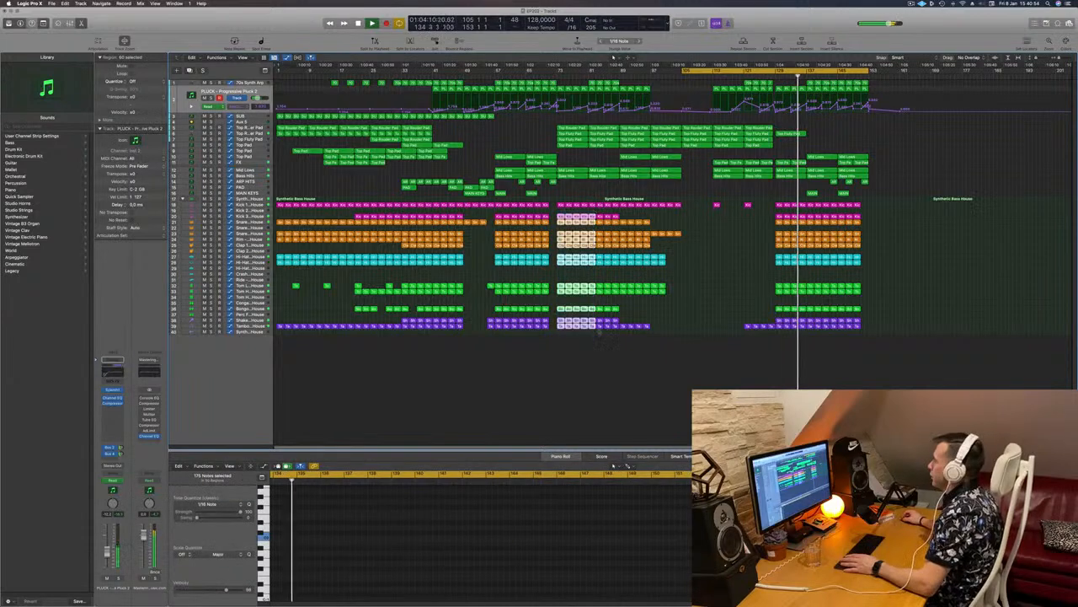
key("super+z")
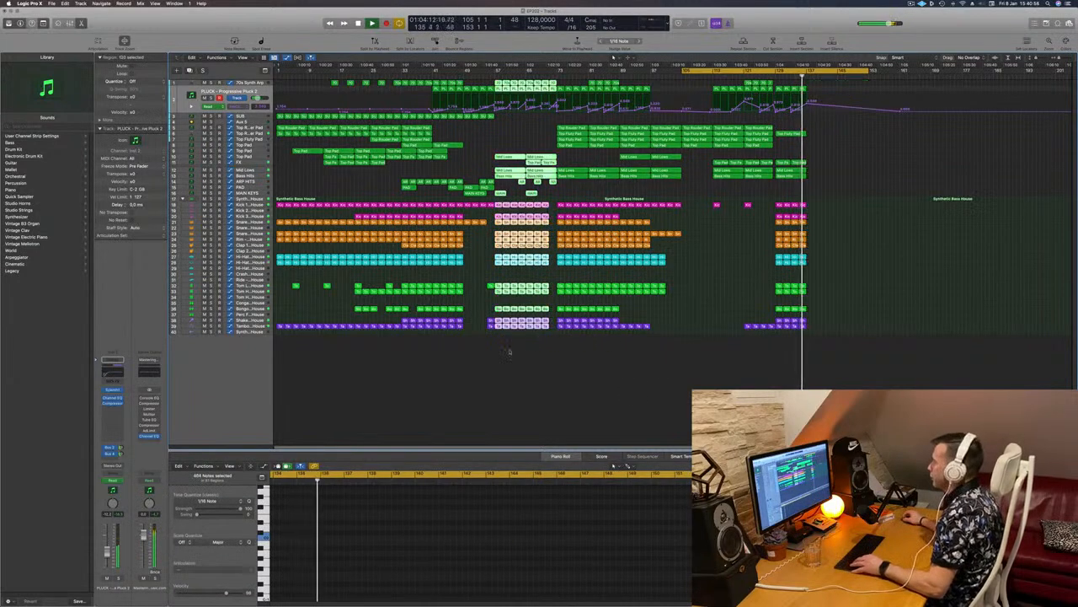
Step: Copy all regions between bars 57 and 89 across the tracks to bar 137
left_click_drag(499, 342, 620, 73)
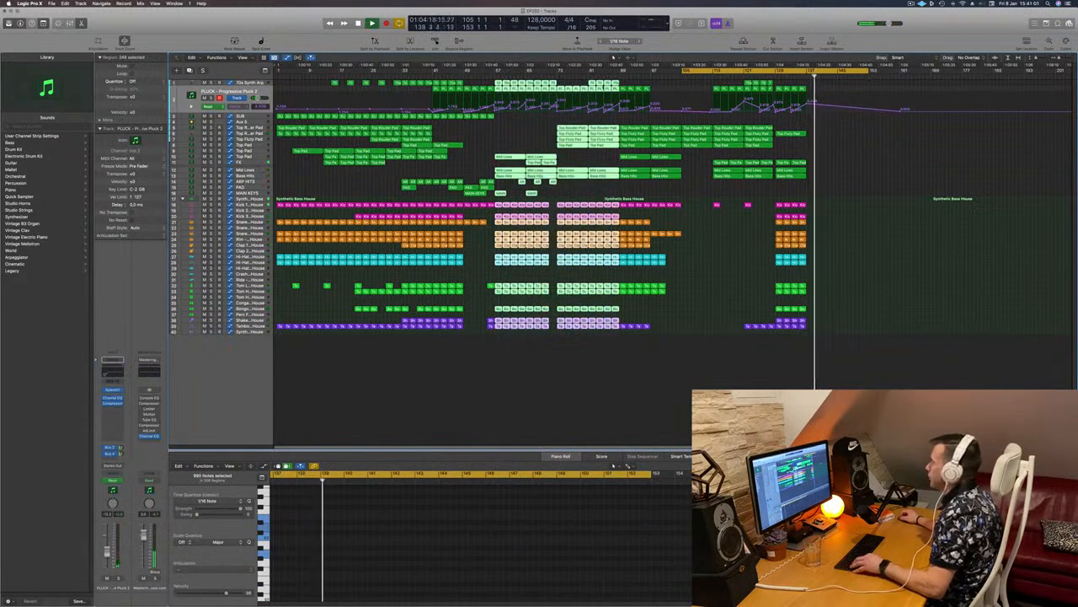
left_click_drag(505, 87, 821, 89)
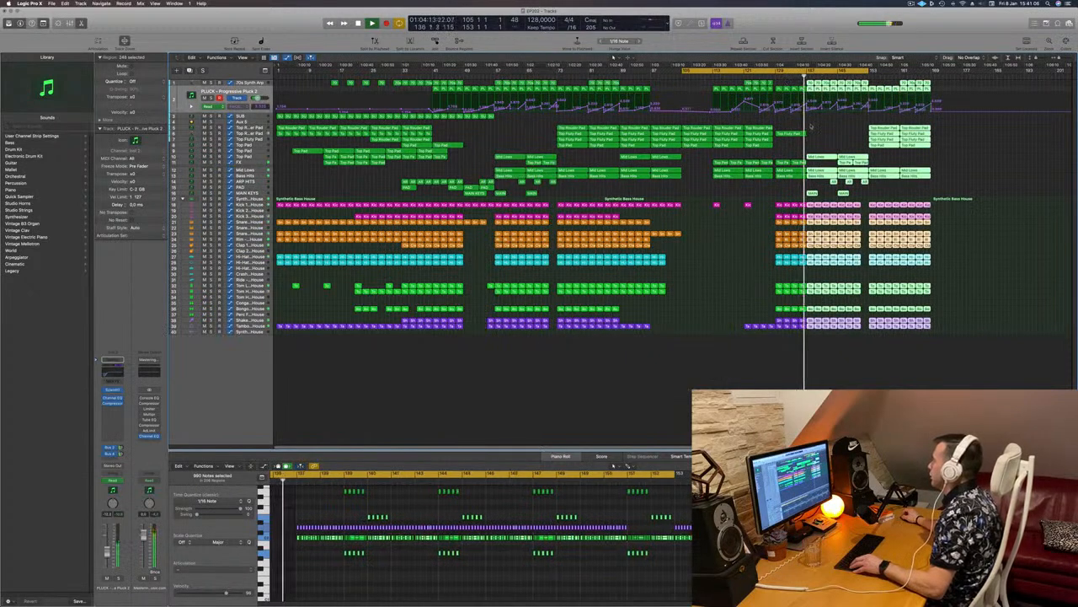
Step: Try copying the longer MAIN KEYS region at bar 49 to bar 113 and play the result from bar 105
left_click(828, 140)
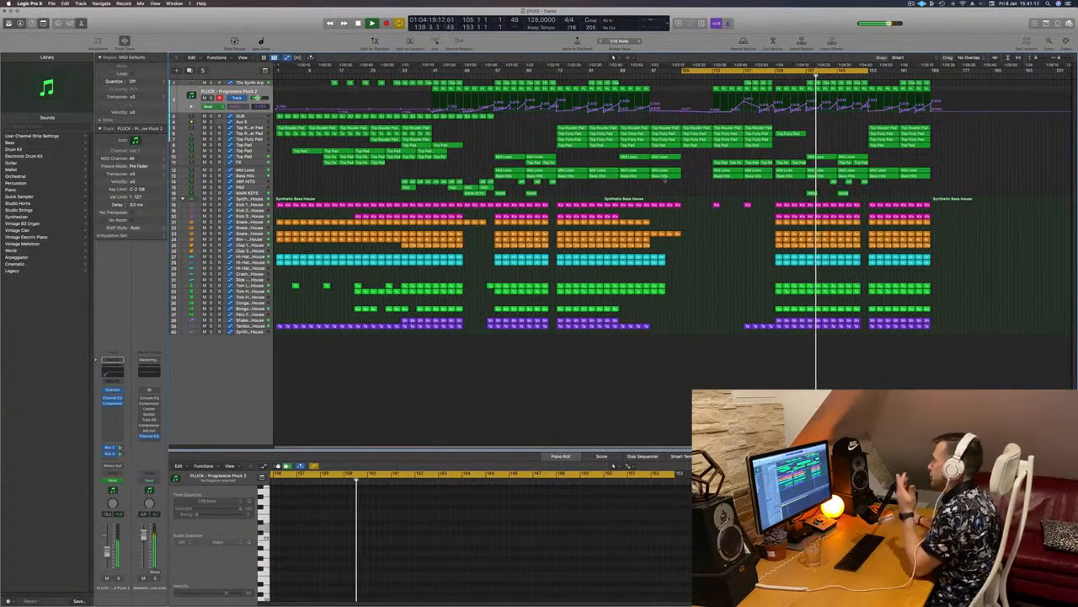
left_click(476, 193)
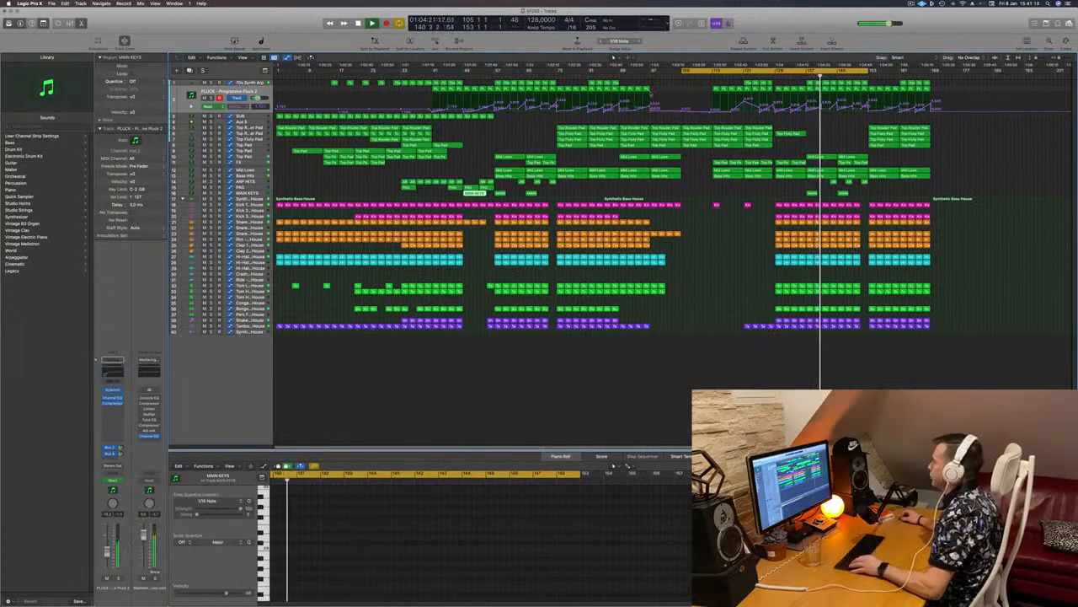
left_click(677, 77)
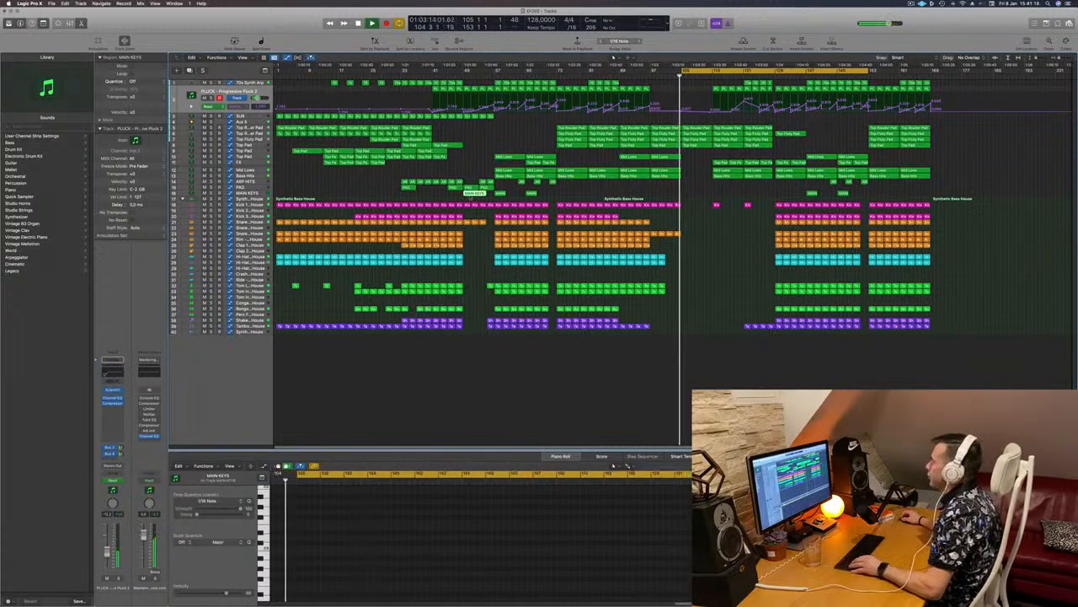
left_click_drag(475, 193, 723, 194)
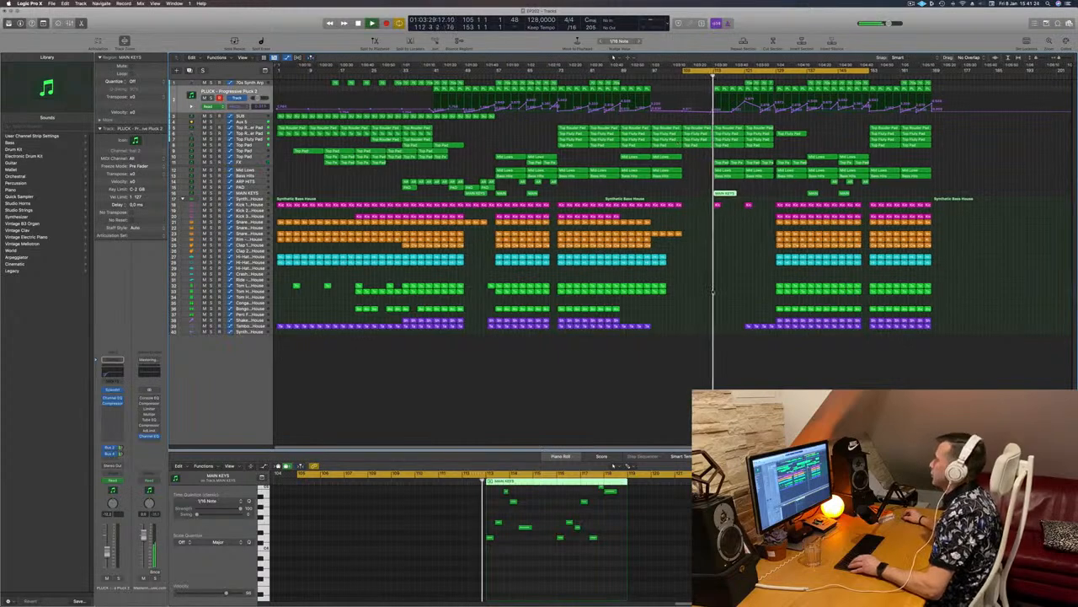
scroll(750, 267, "up", 5)
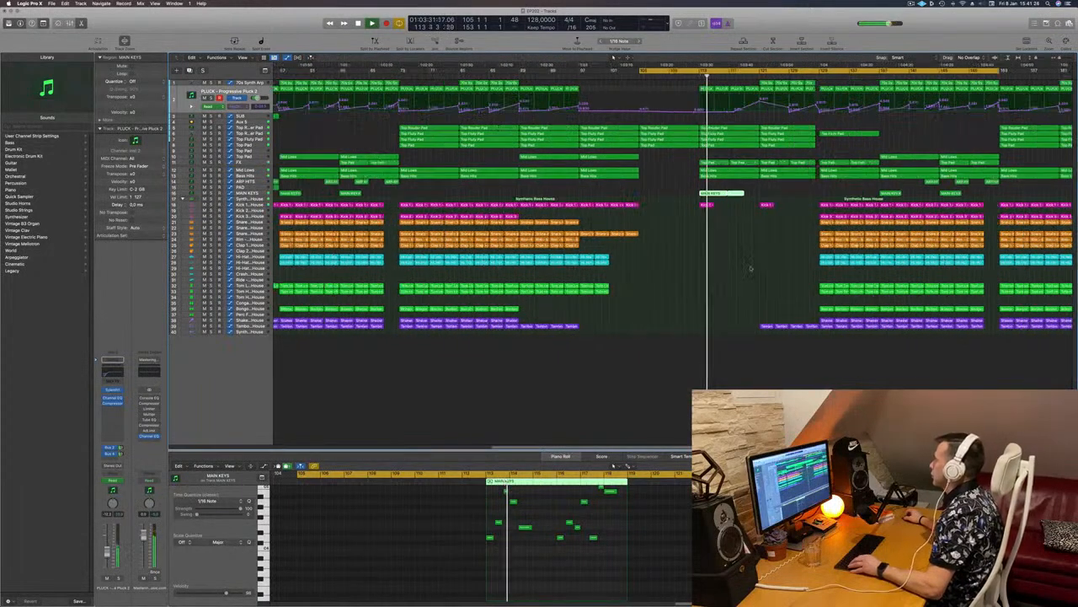
scroll(750, 267, "down", 5)
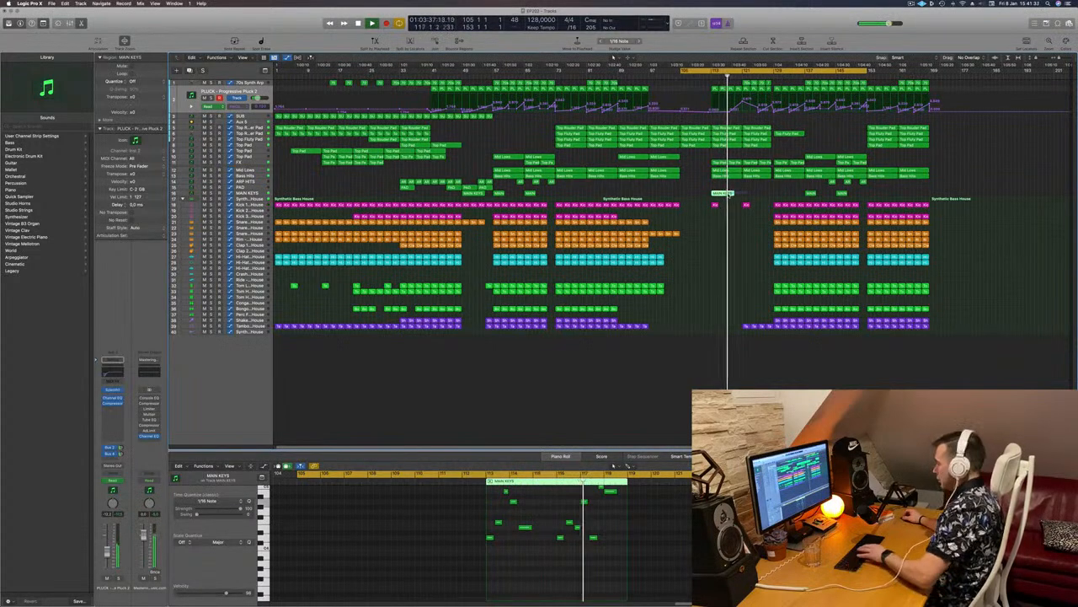
Step: Copy the two short MAIN KEYS regions from bars 57 and 65 to bars 113 and 121 and audition them
left_click_drag(550, 193, 717, 196)
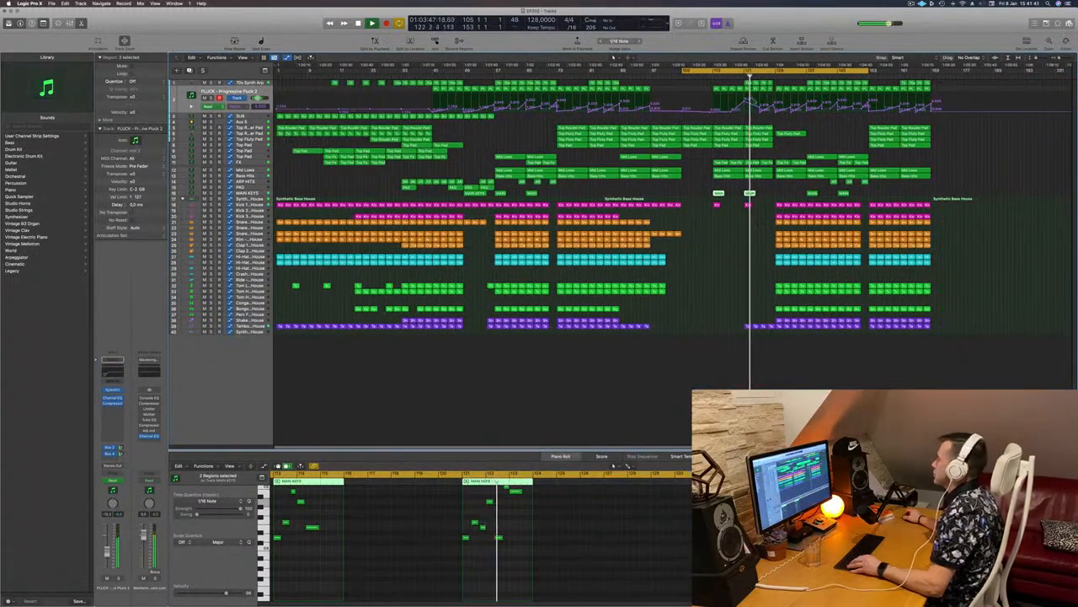
left_click(709, 77)
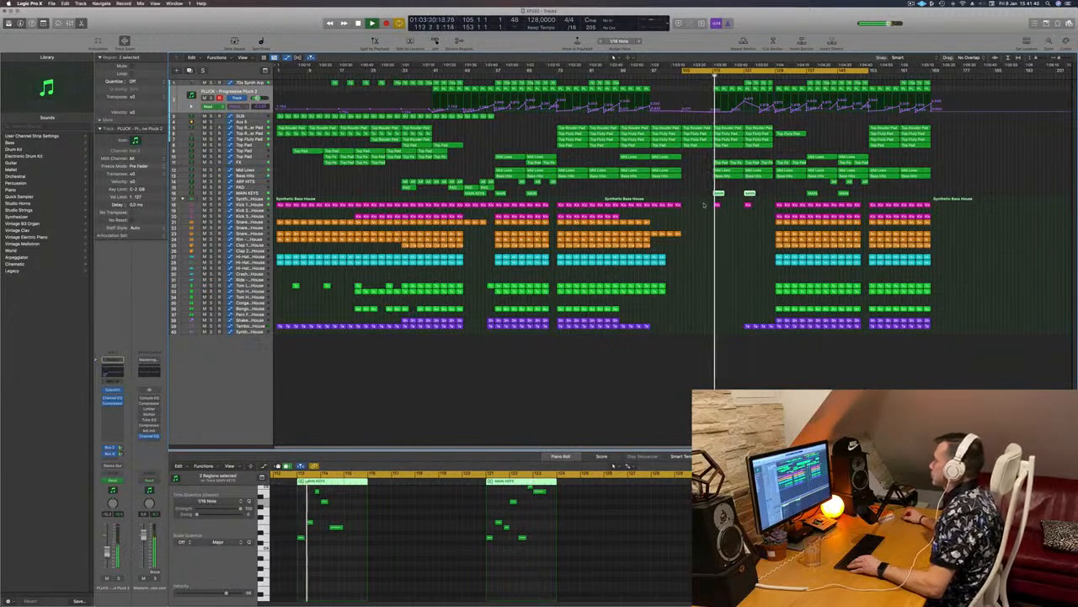
left_click(731, 207)
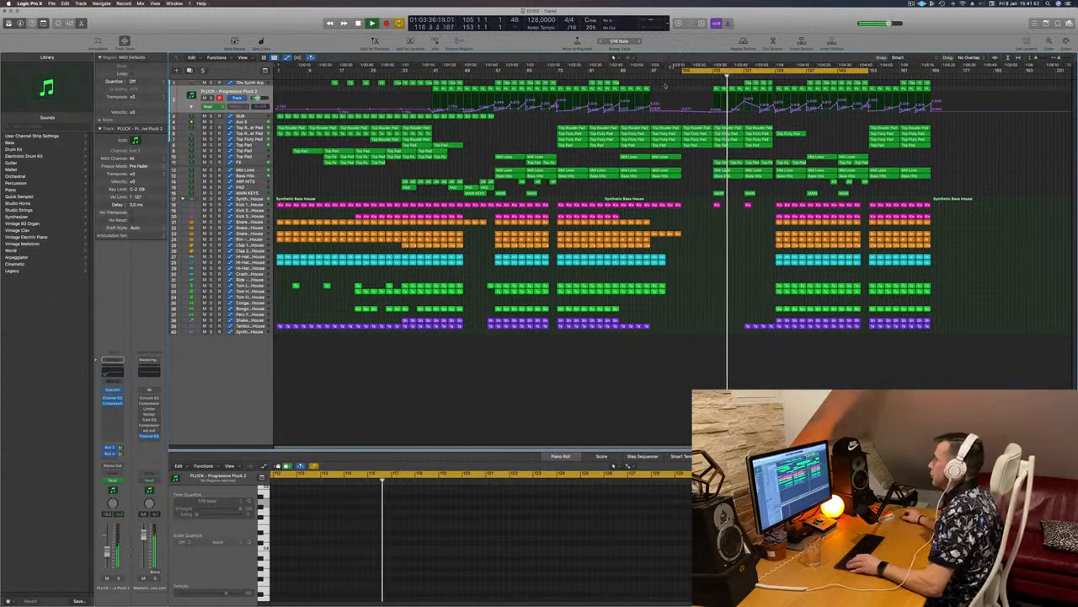
key("space")
key("space")
Step: Move the two copied MAIN KEYS regions eight bars earlier, to bars 105 and 113
left_click(720, 194)
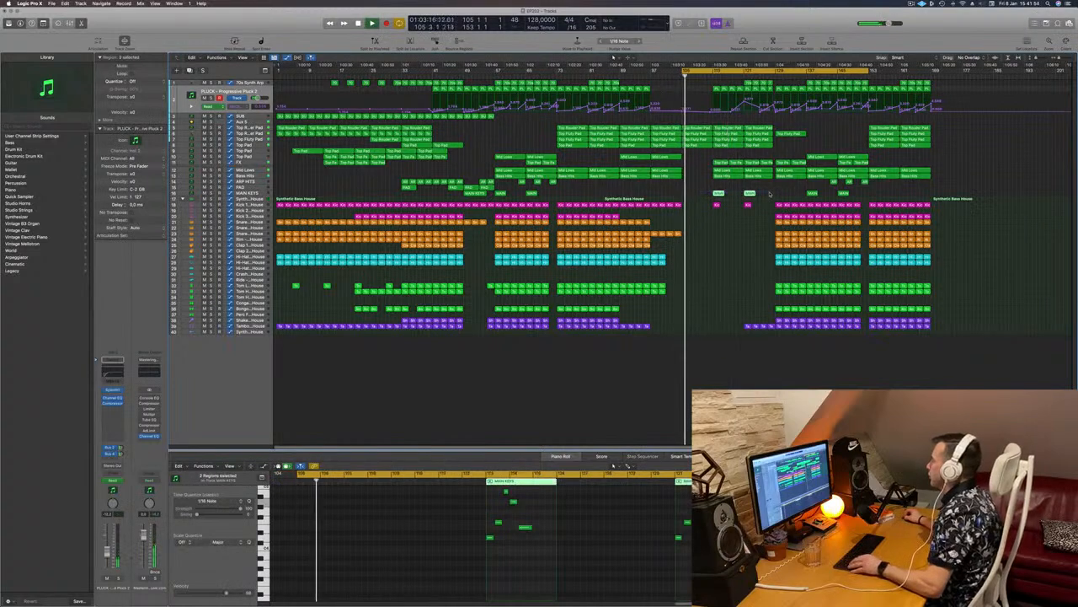
key("super+Right")
left_click_drag(721, 193, 685, 195)
left_click(698, 220)
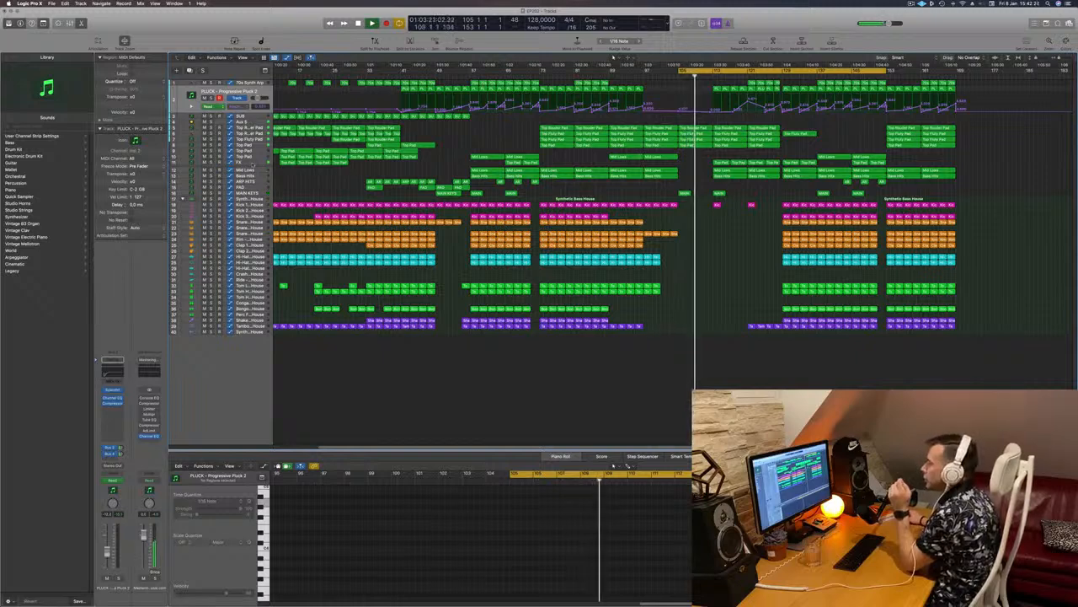
Step: Show the FX track's automation lanes and draw a rising H-Delay feedback ramp from bar 105 to 113
left_click(259, 162)
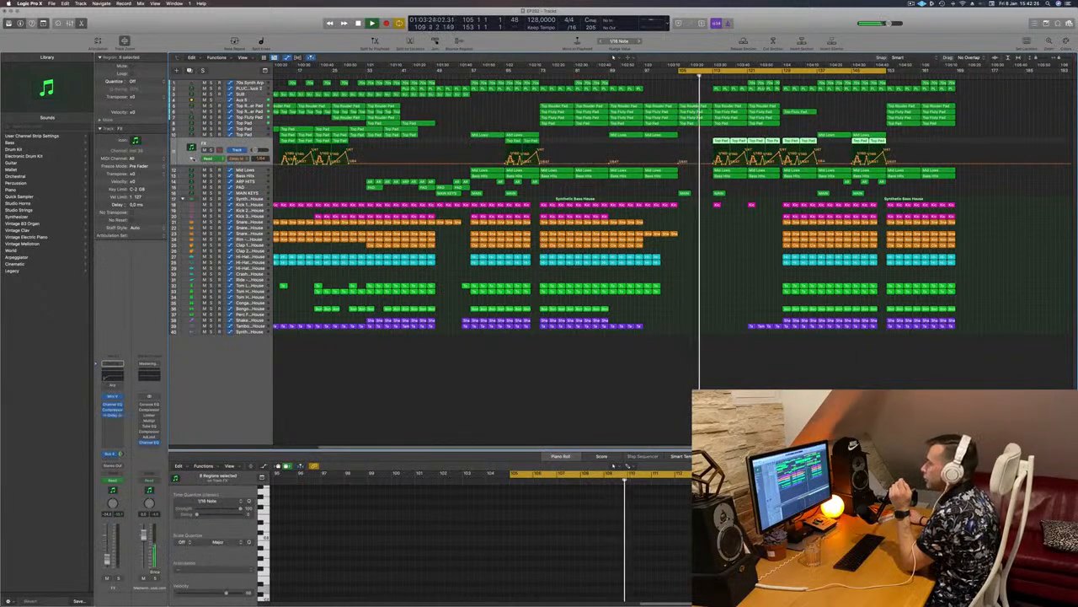
left_click(193, 159)
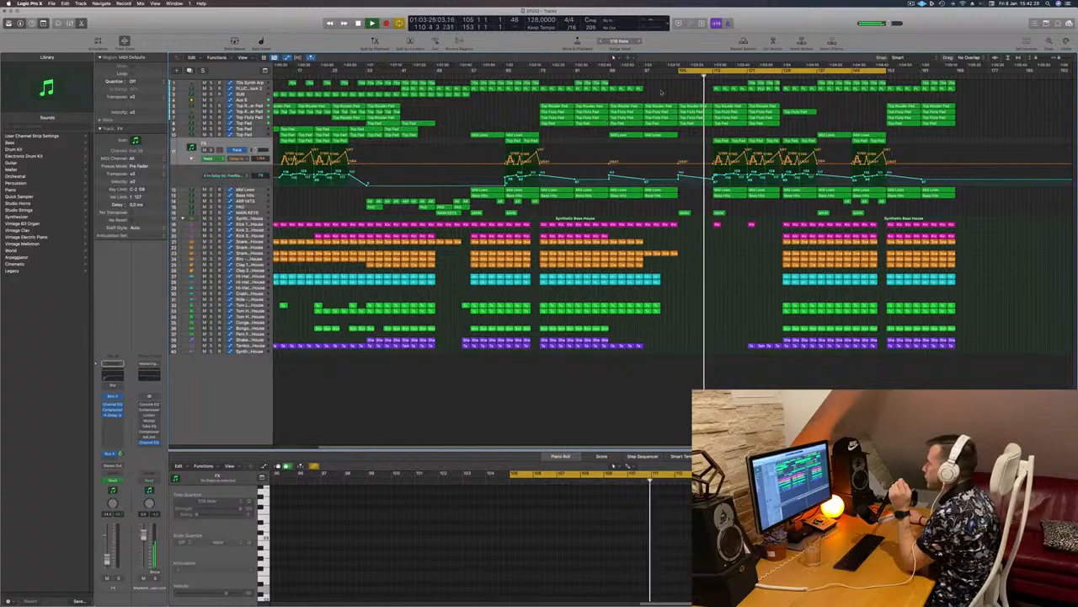
key("shift+comma")
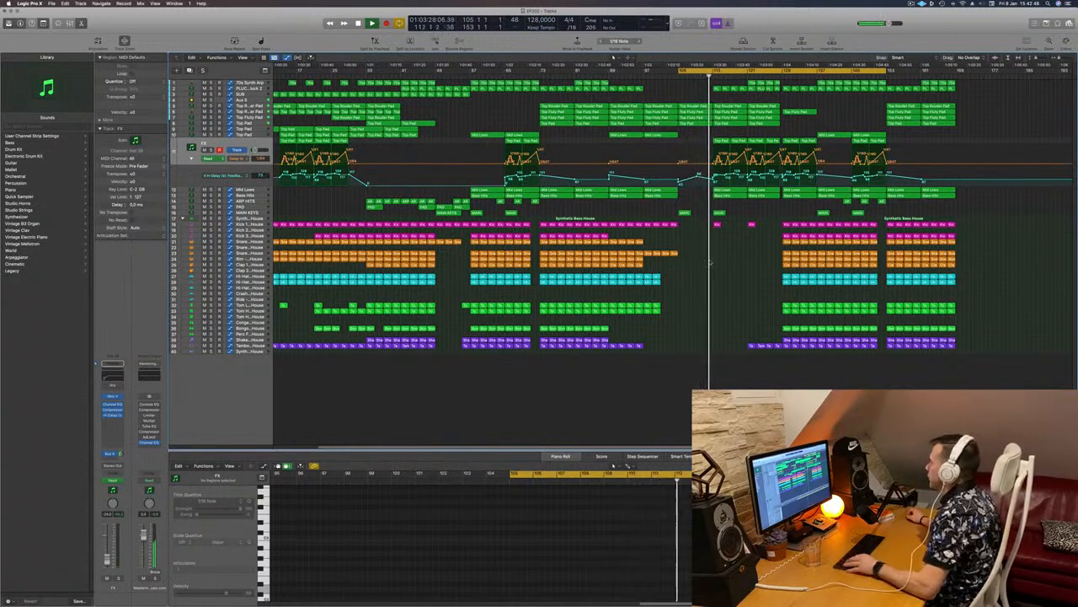
scroll(686, 228, "left", 1)
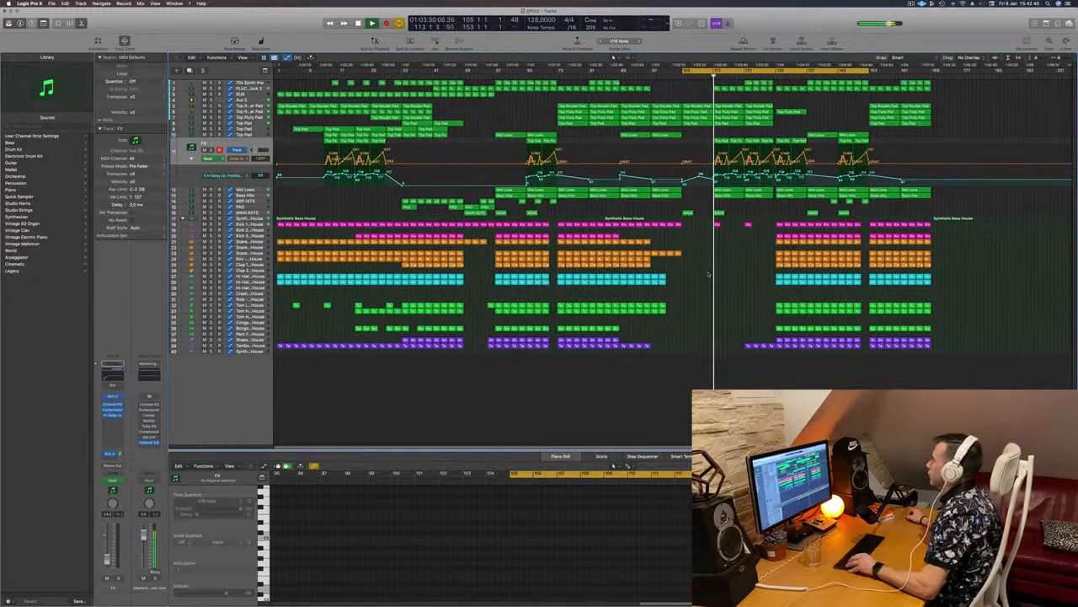
scroll(701, 293, "down", 1)
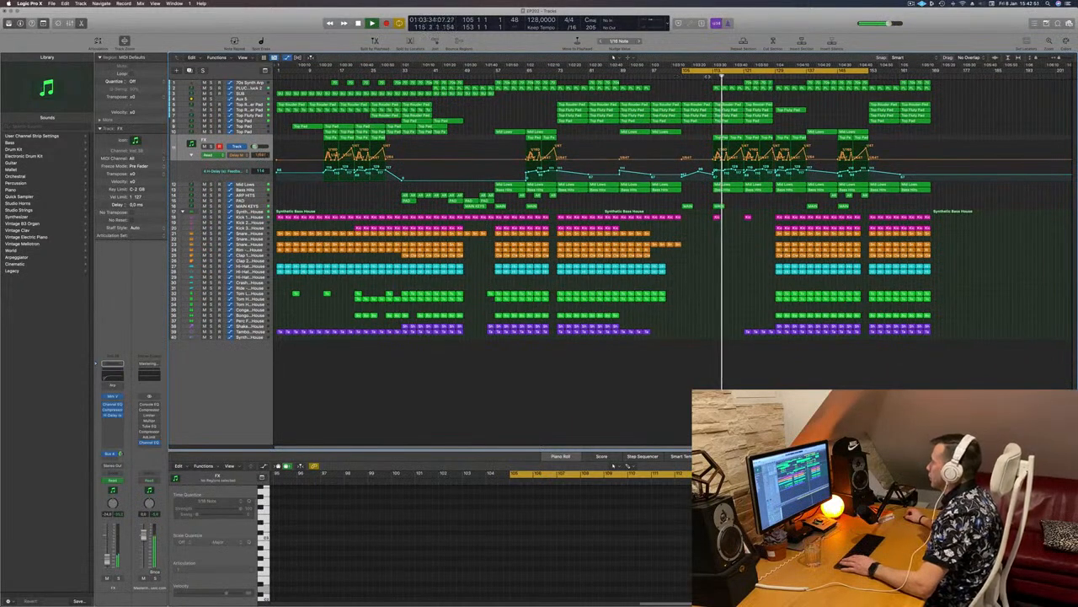
Step: Delete the Mid Lows region at bar 113 and listen to the thinned-out passage
left_click(729, 185)
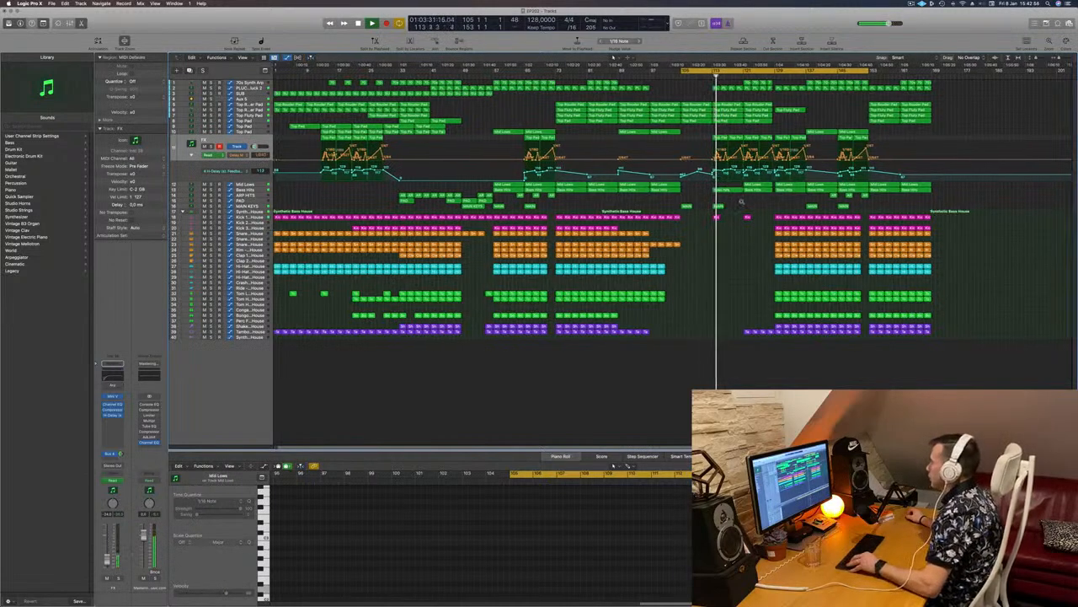
scroll(741, 203, "up", 2)
scroll(746, 203, "down", 1)
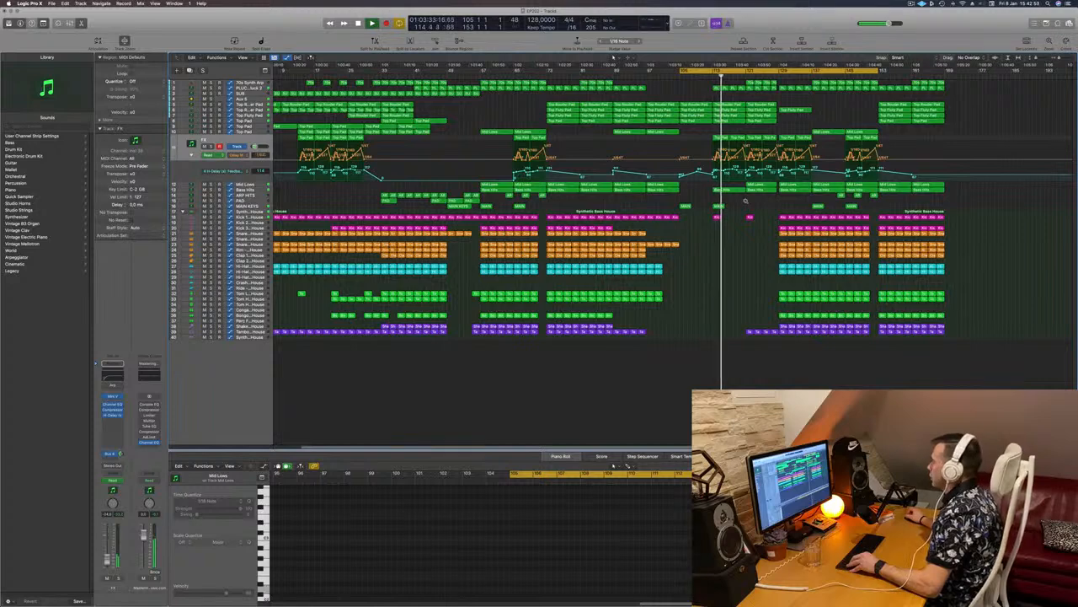
scroll(743, 201, "down", 1)
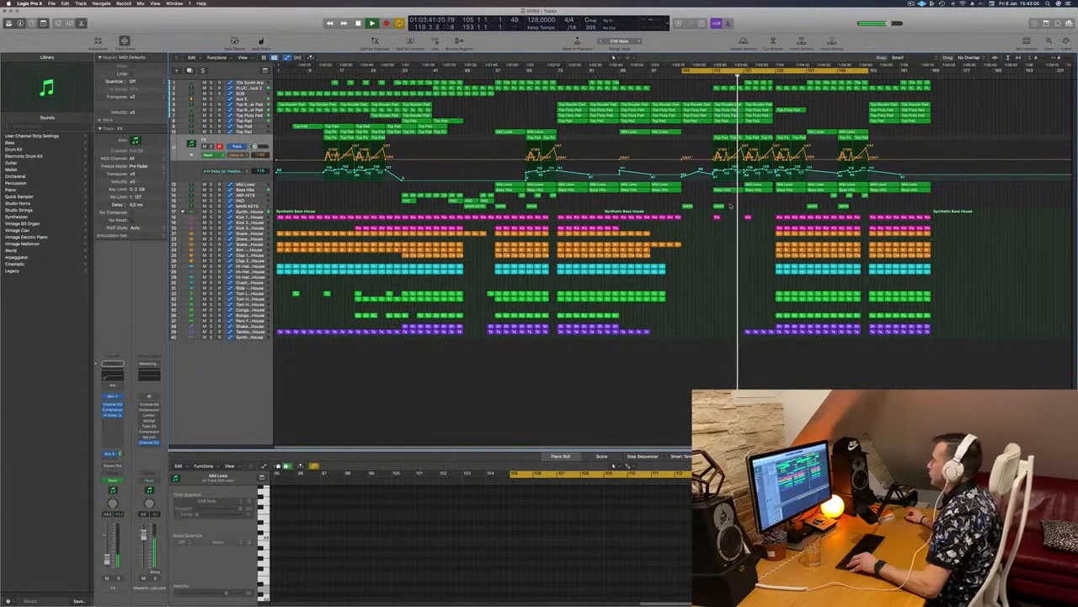
Step: Review the build-up and its FX automation up to bar 129, replaying it from about bar 121
scroll(731, 206, "up", 5)
scroll(738, 205, "down", 4)
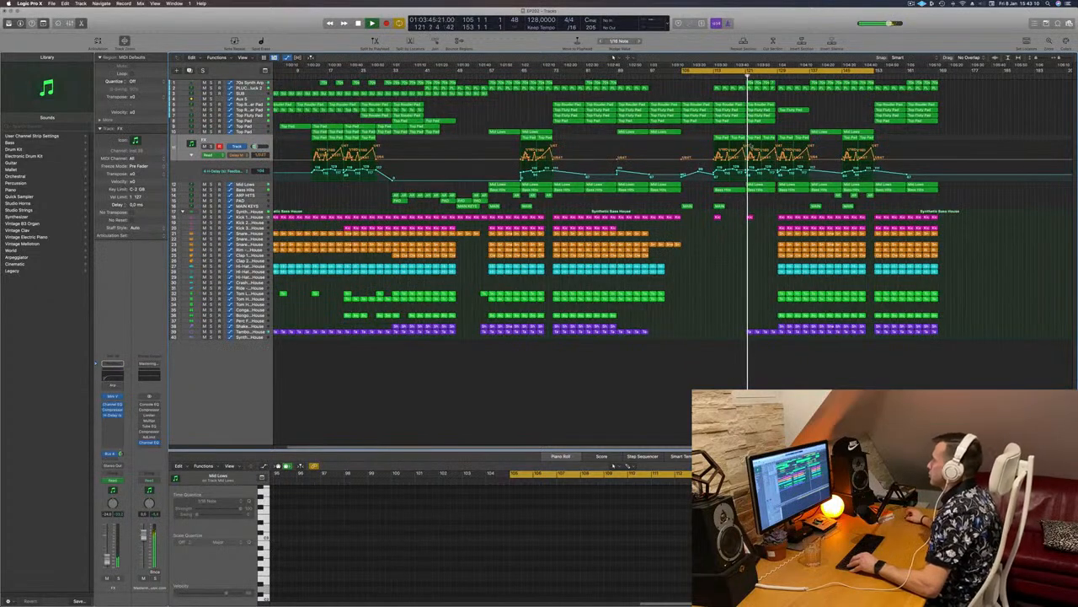
scroll(706, 85, "down", 1)
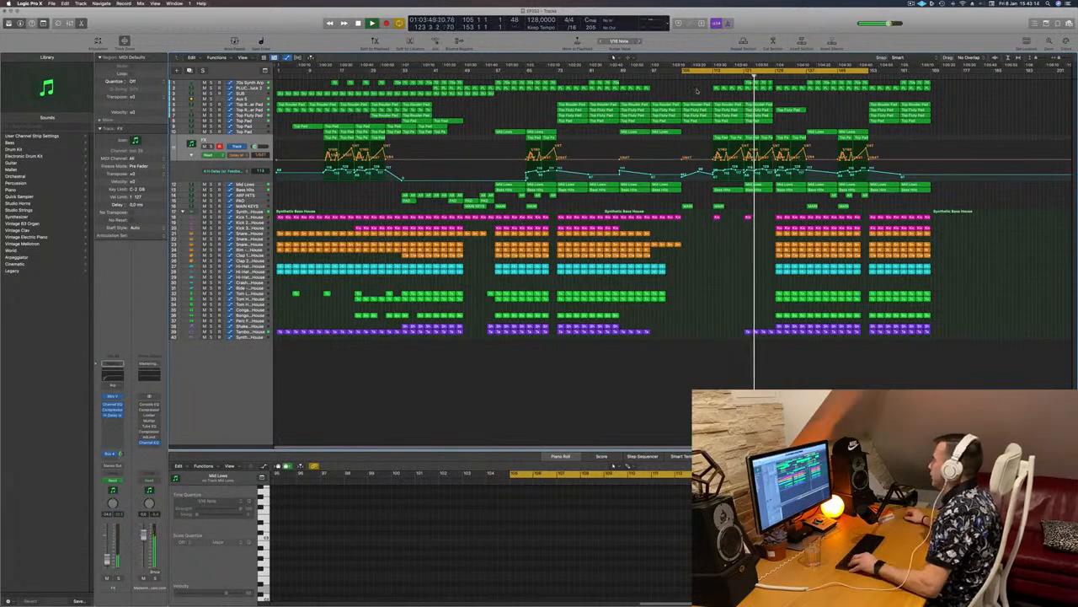
scroll(744, 245, "up", 4)
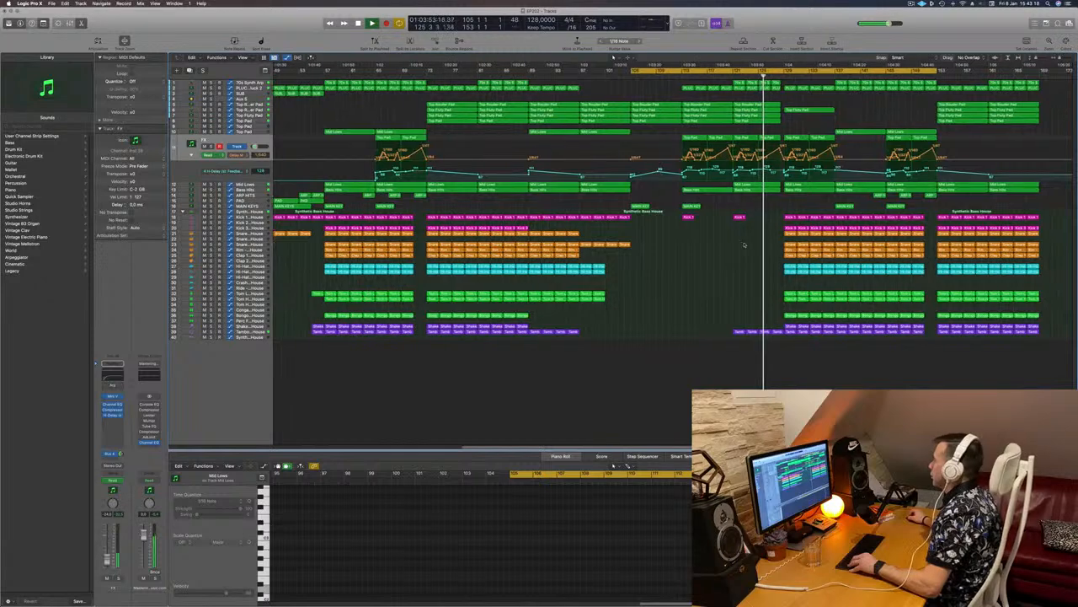
scroll(744, 245, "up", 3)
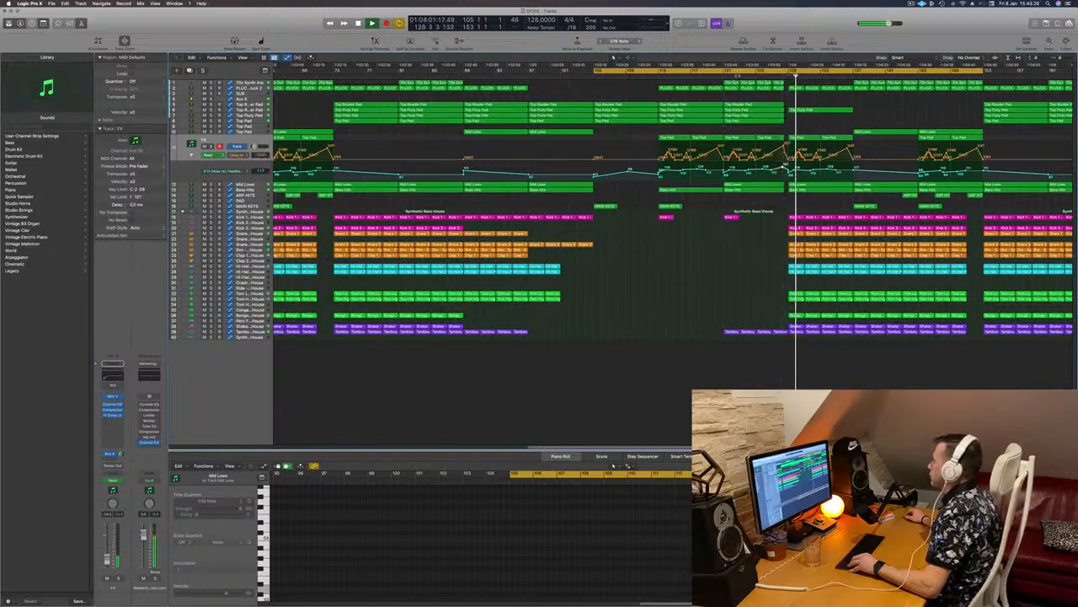
left_click(723, 76)
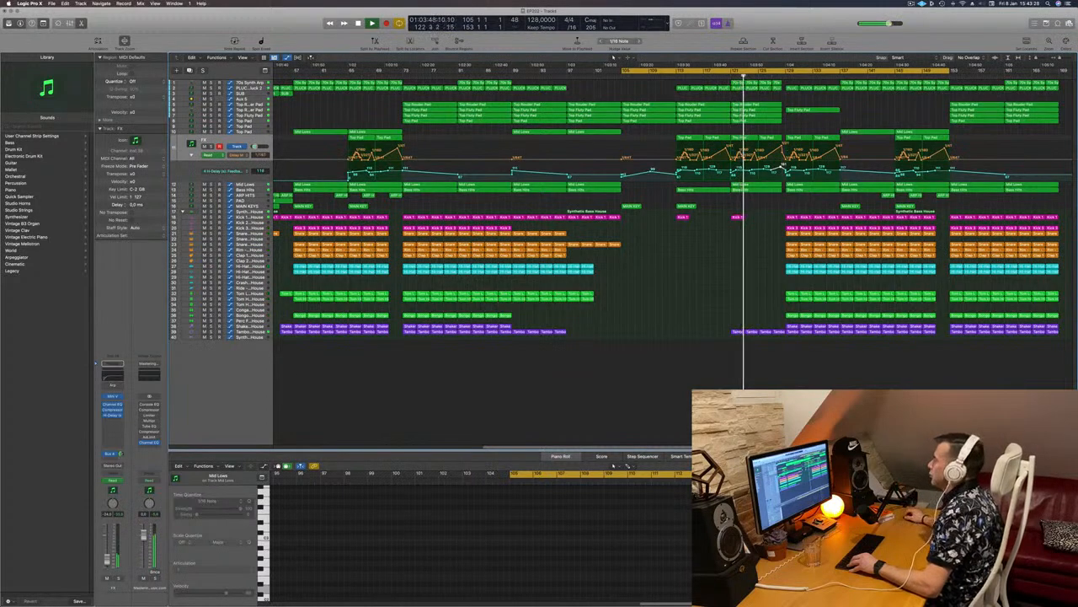
left_click(723, 77)
key("super+Left")
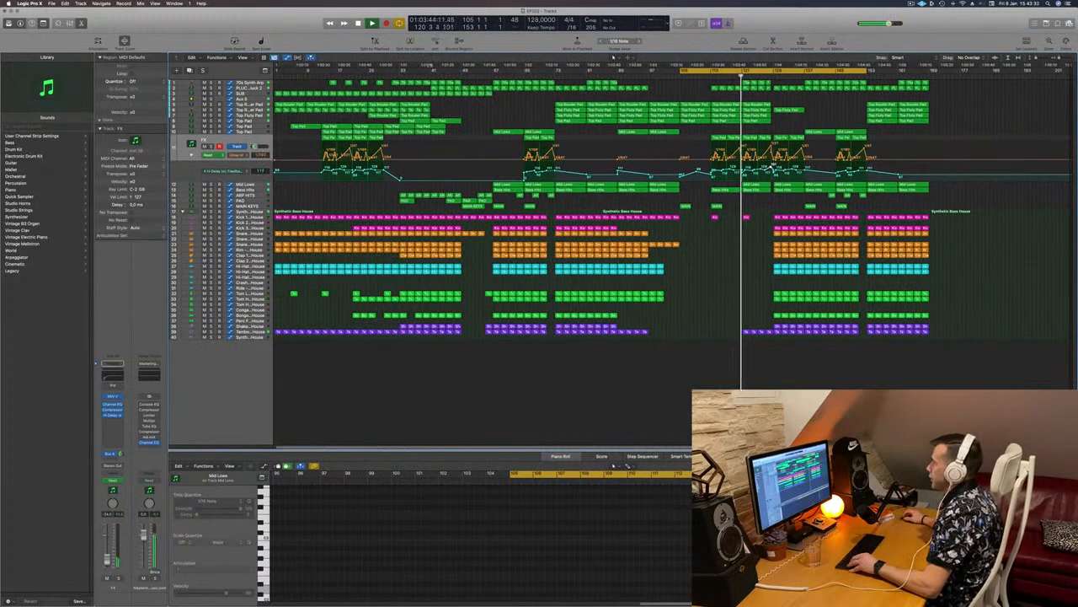
Step: Show the 70s Synth Arp track's automation around bar 121
left_click(240, 83)
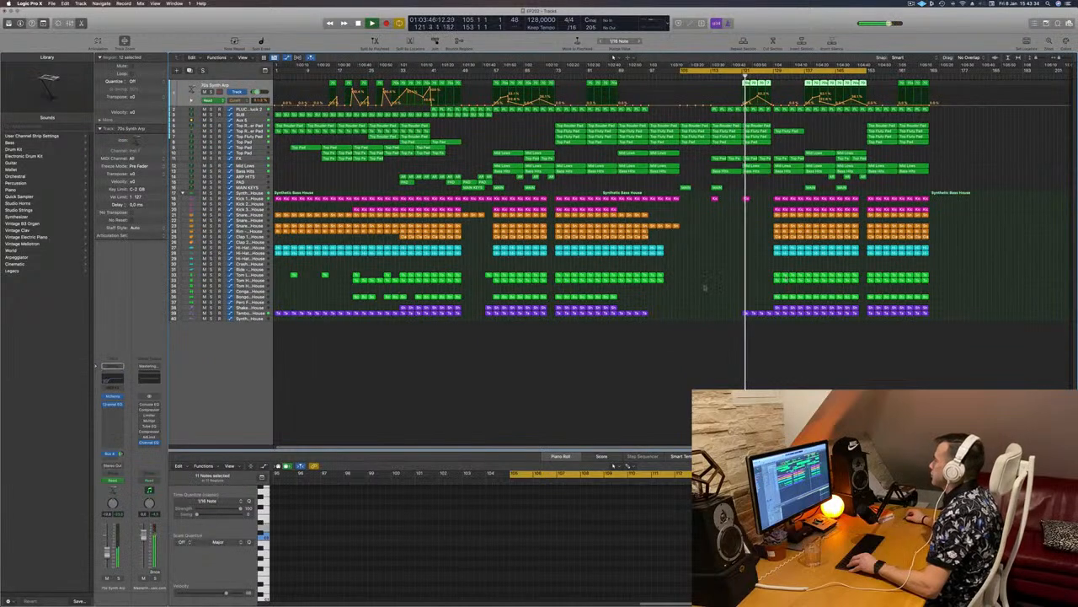
scroll(733, 263, "up", 5)
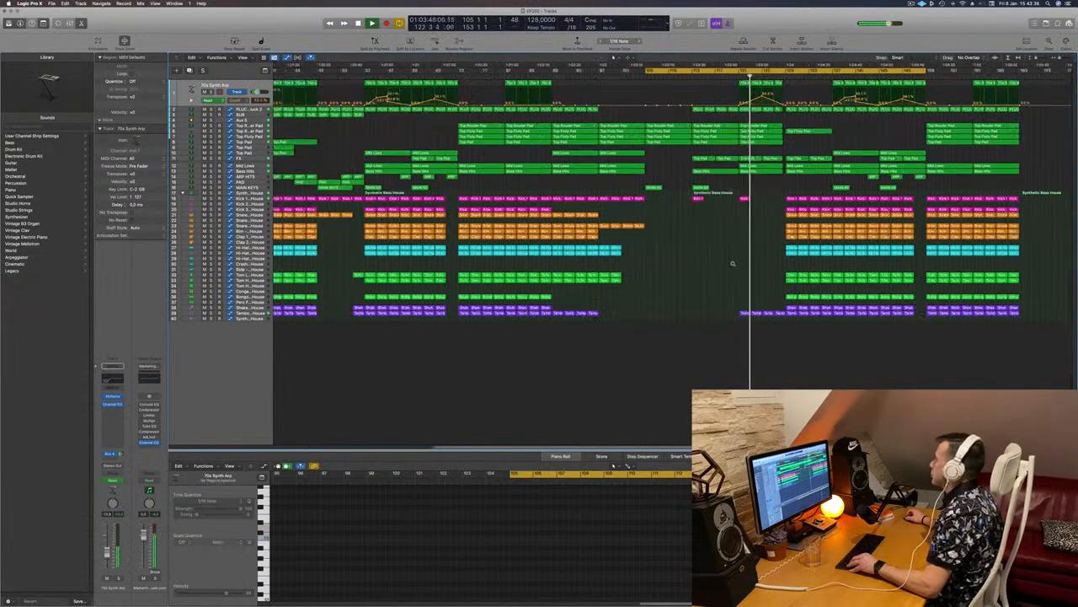
Step: Delete the short Bass Hits region that starts at bar 129
scroll(735, 263, "down", 4)
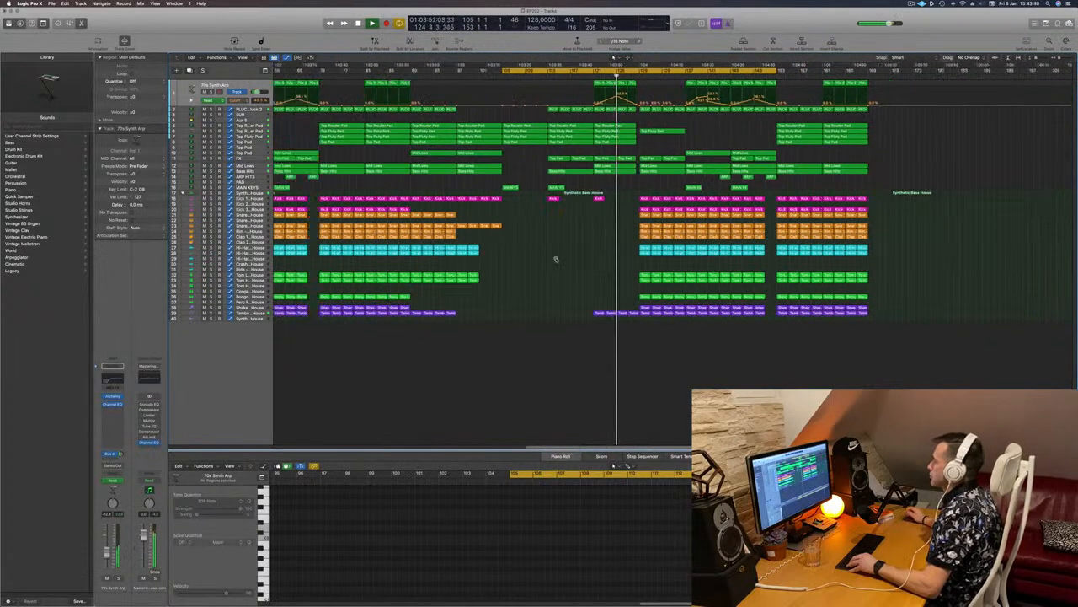
scroll(556, 259, "down", 1)
scroll(556, 259, "down", 1)
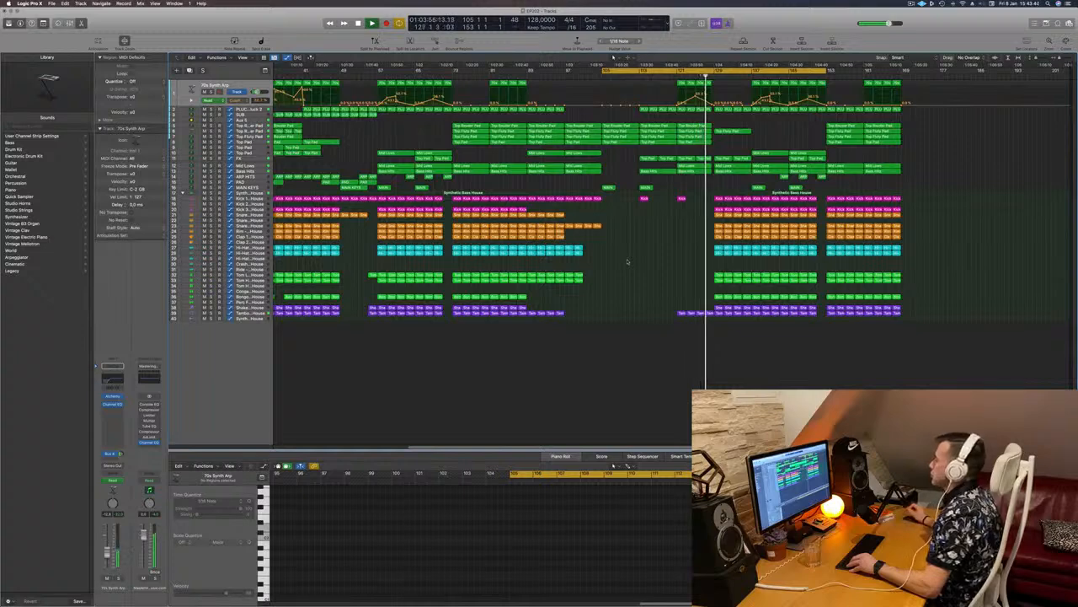
scroll(631, 262, "up", 1)
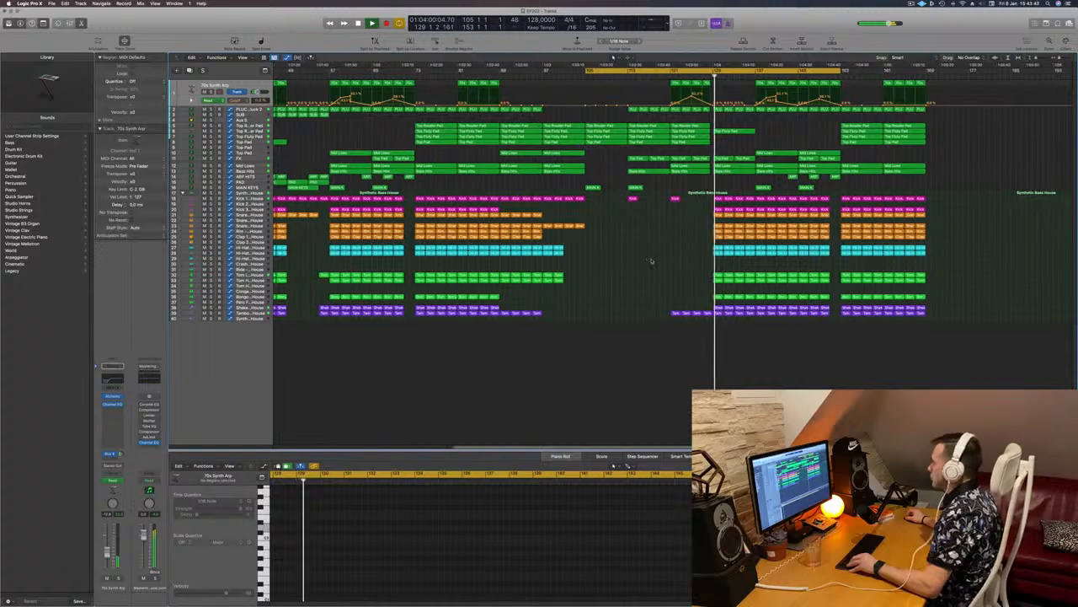
scroll(644, 261, "down", 1)
scroll(651, 262, "up", 2)
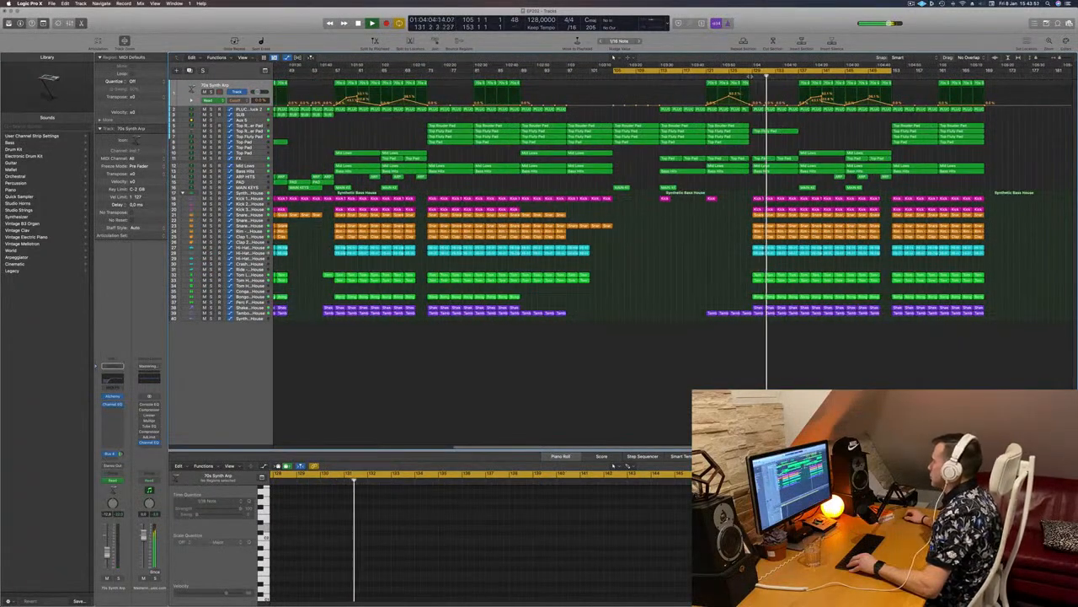
left_click(753, 168, "shift")
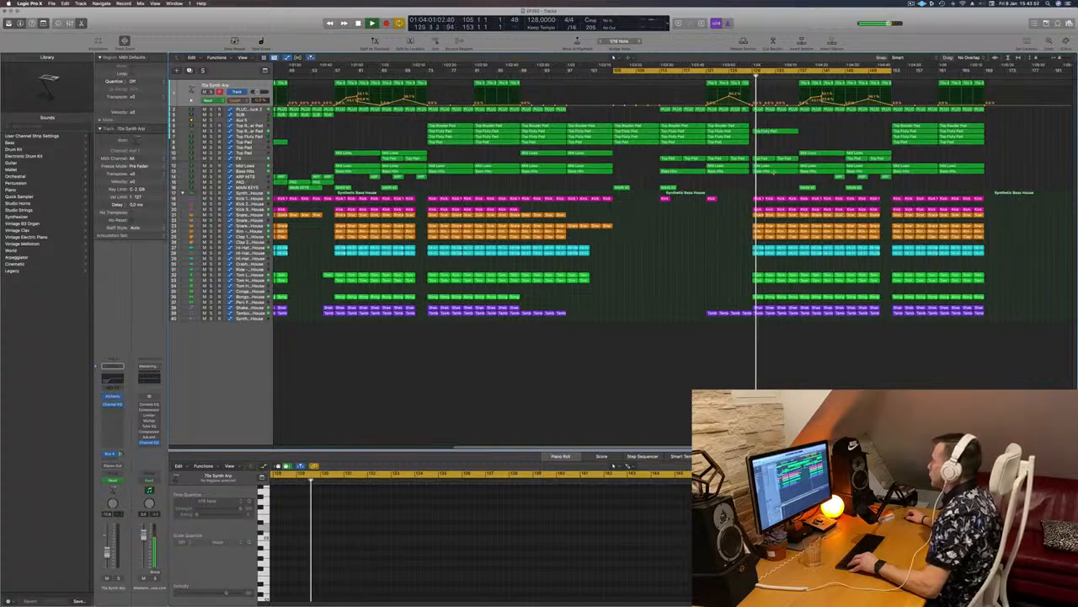
double_click(771, 174)
left_click(763, 172)
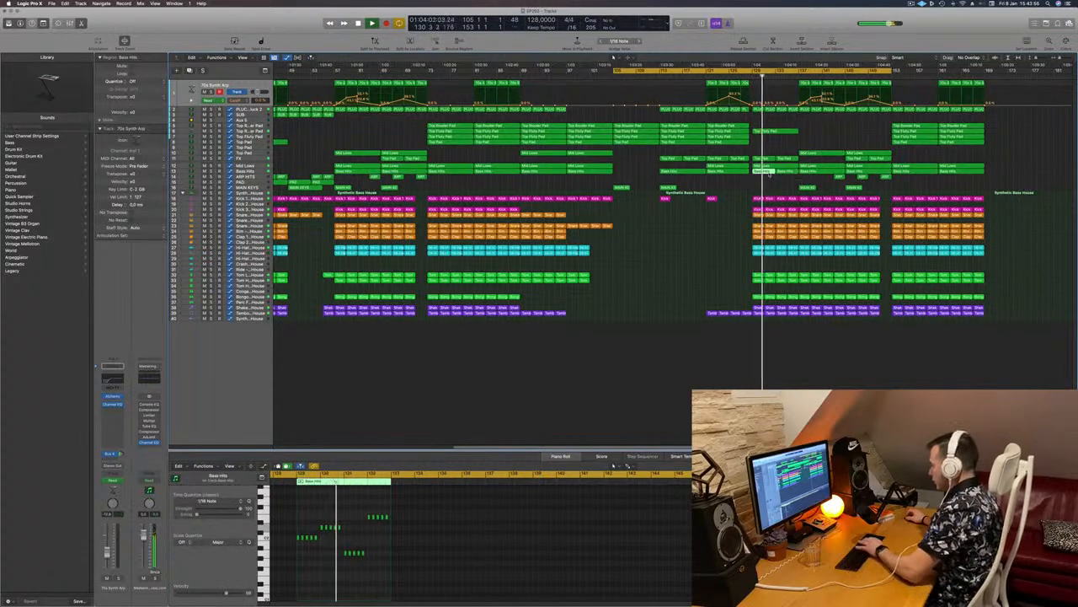
key("BackSpace")
Step: Play back from just before bar 129 to check the transition into that section
left_click(749, 76)
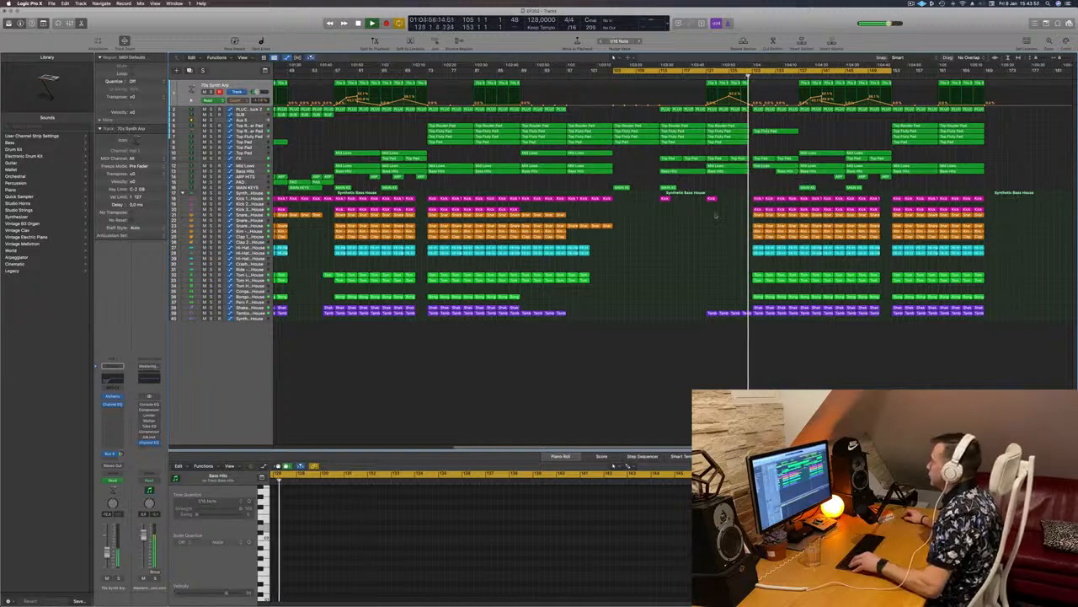
key("super+Right")
key("super+Right")
key("super+Right")
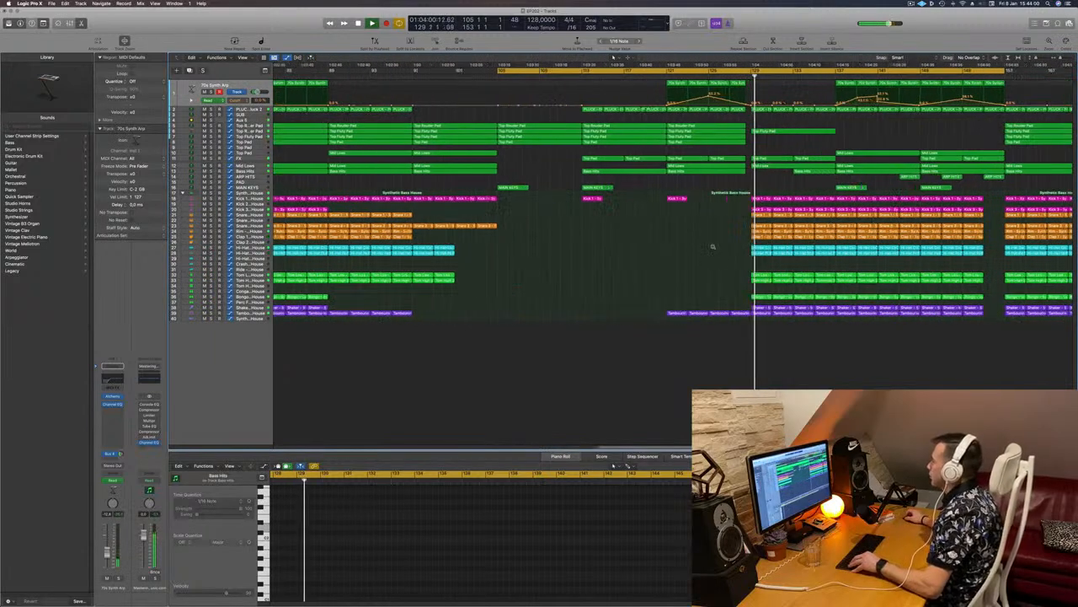
key("super+Left")
key("super+Left")
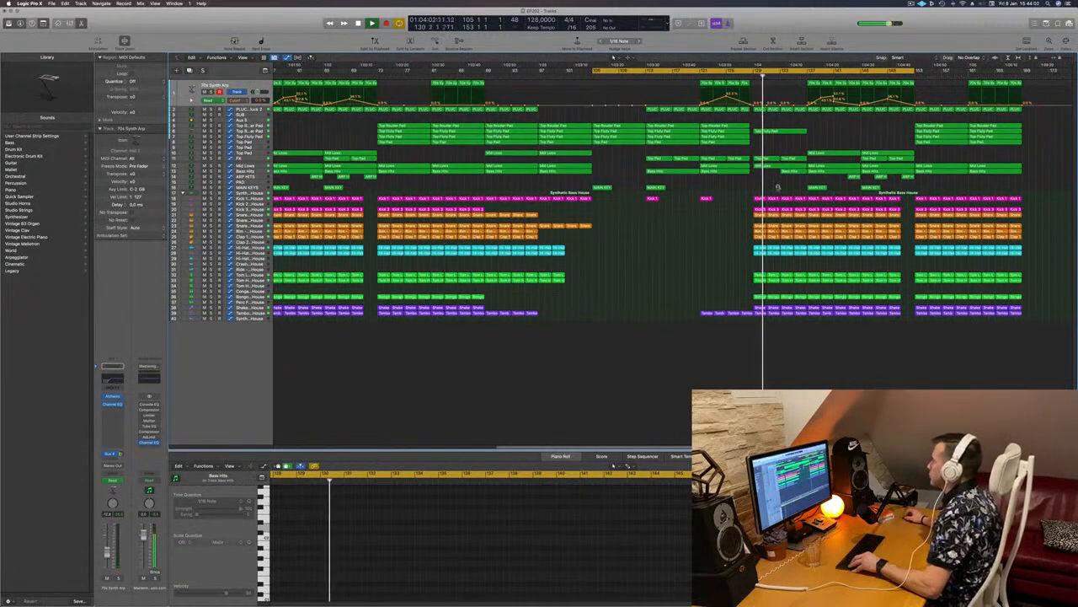
scroll(778, 187, "right", 3)
Step: Select the Bass Hits track, listen to it in solo, and return to the full mix
left_click(244, 172)
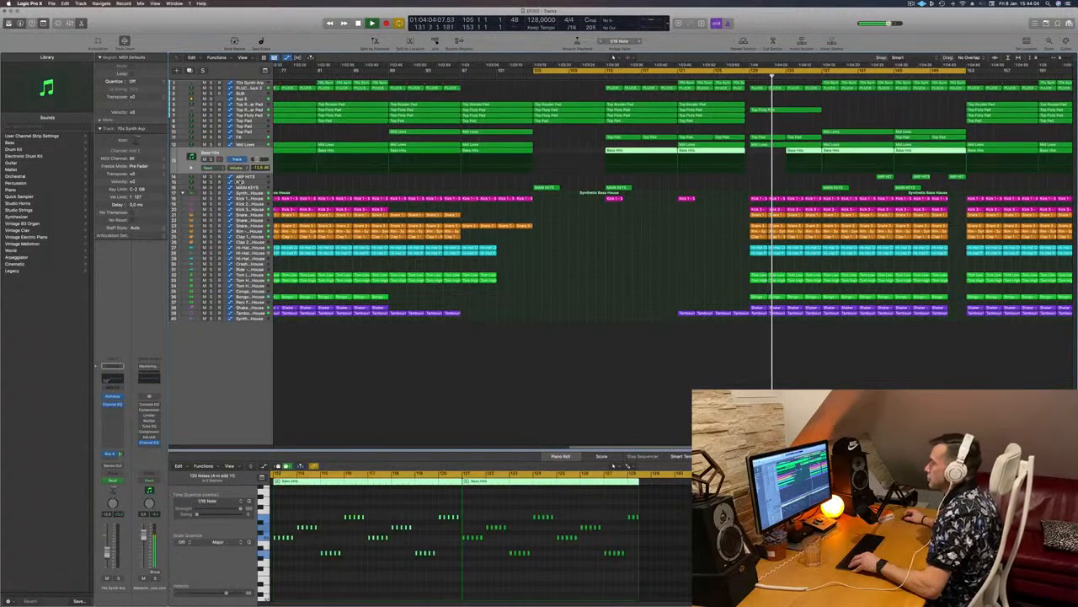
key("s")
key("s")
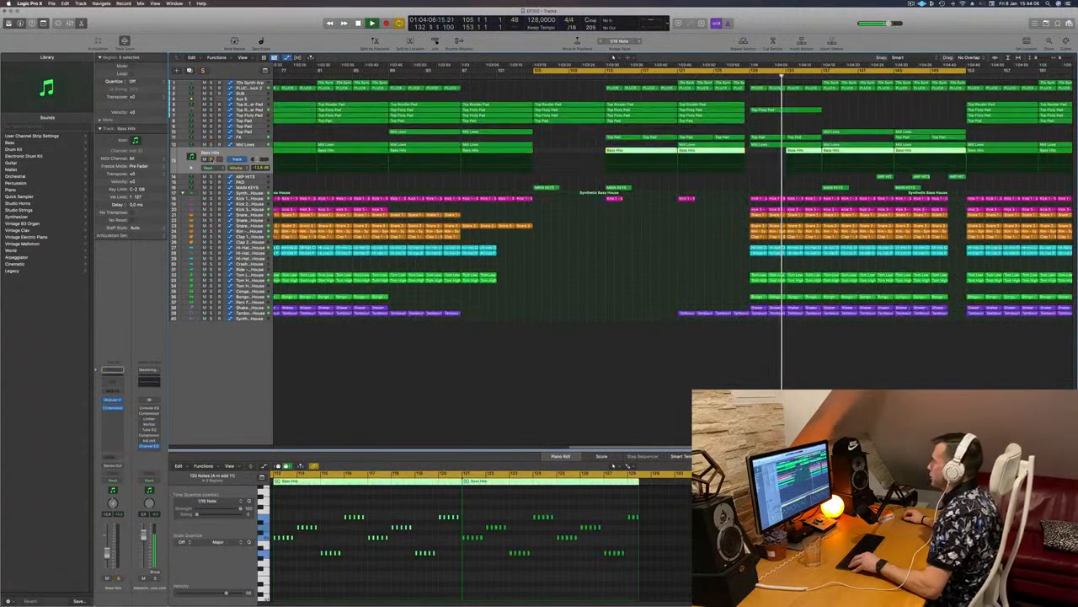
key("s")
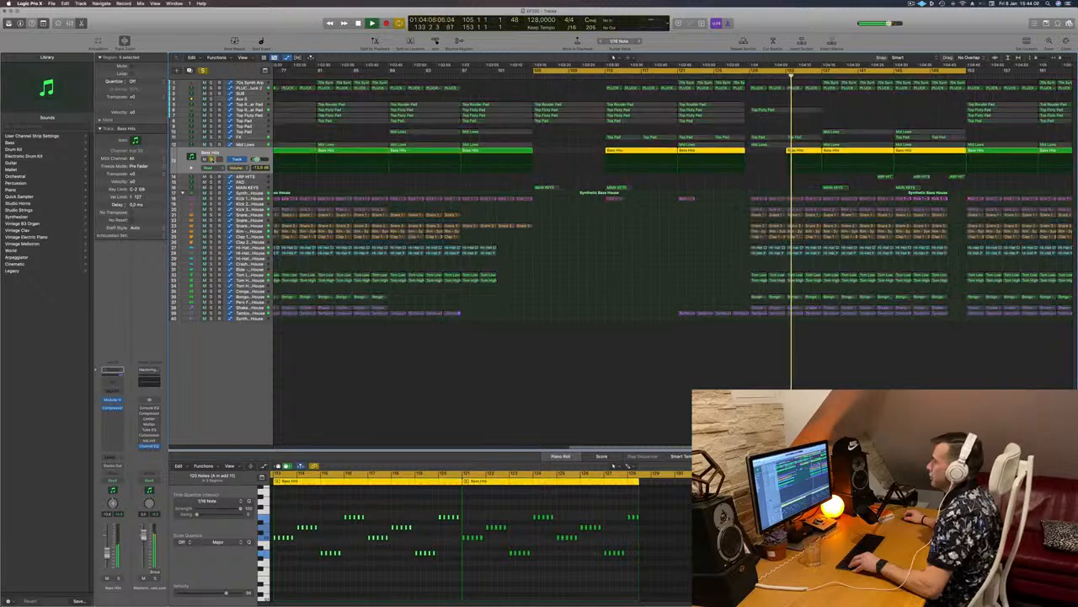
key("s")
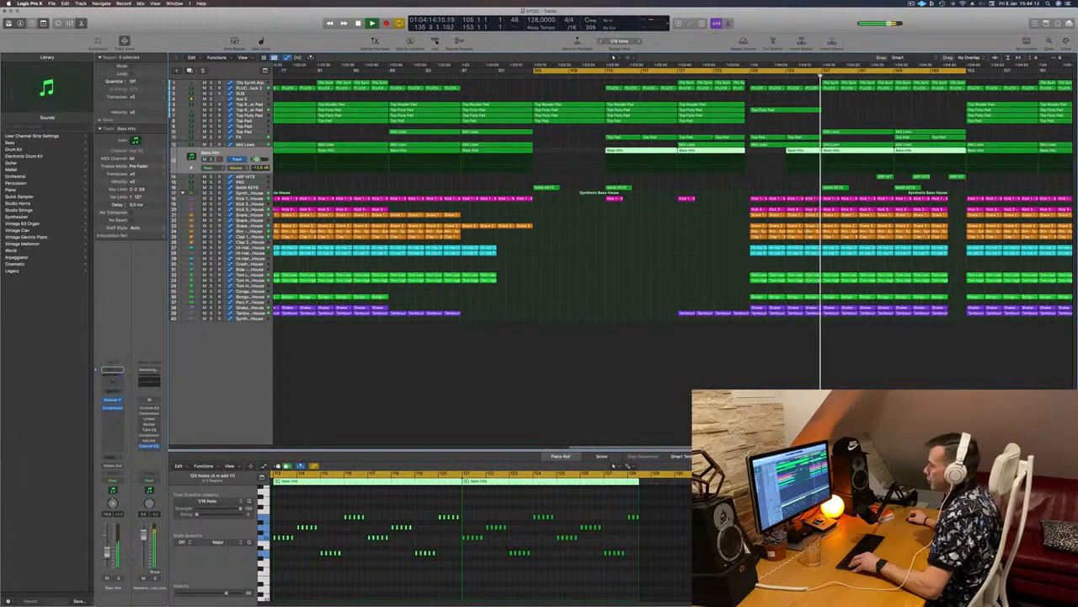
scroll(594, 340, "left", 10)
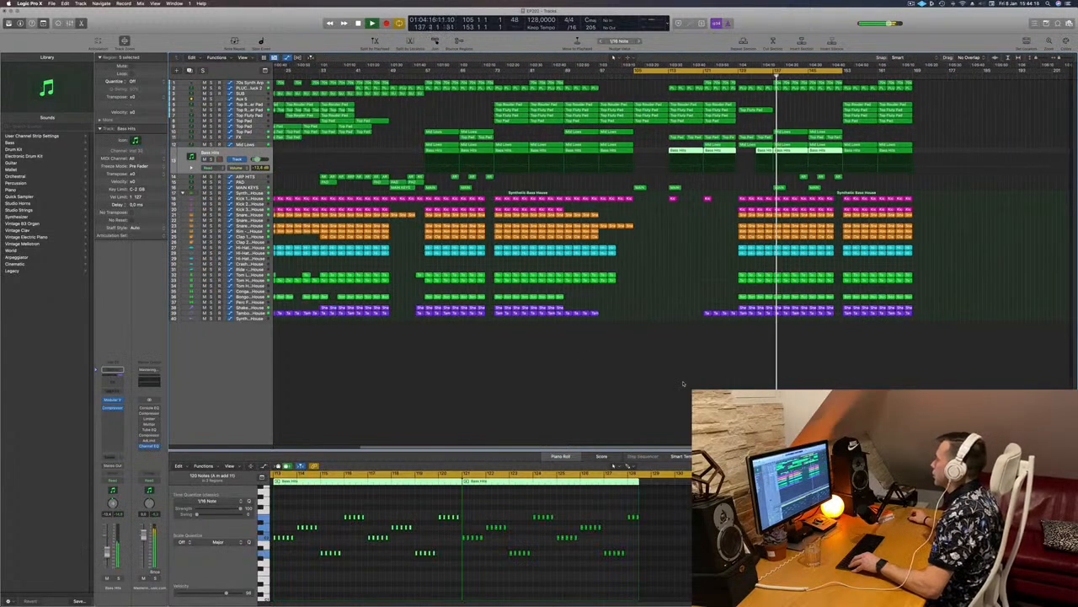
left_click(683, 384)
scroll(683, 384, "up", 5)
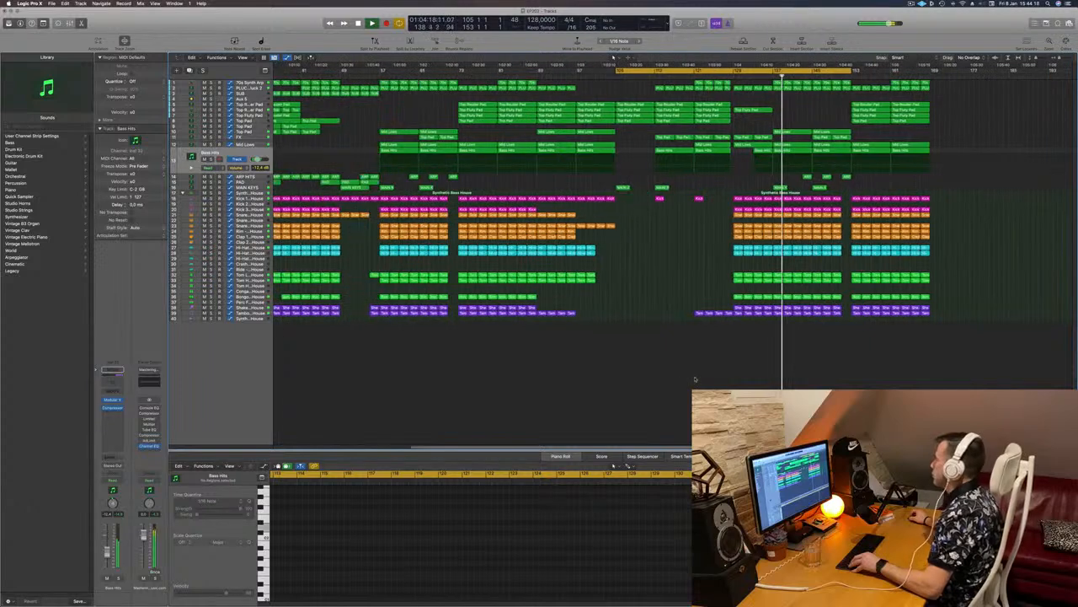
scroll(695, 379, "up", 3)
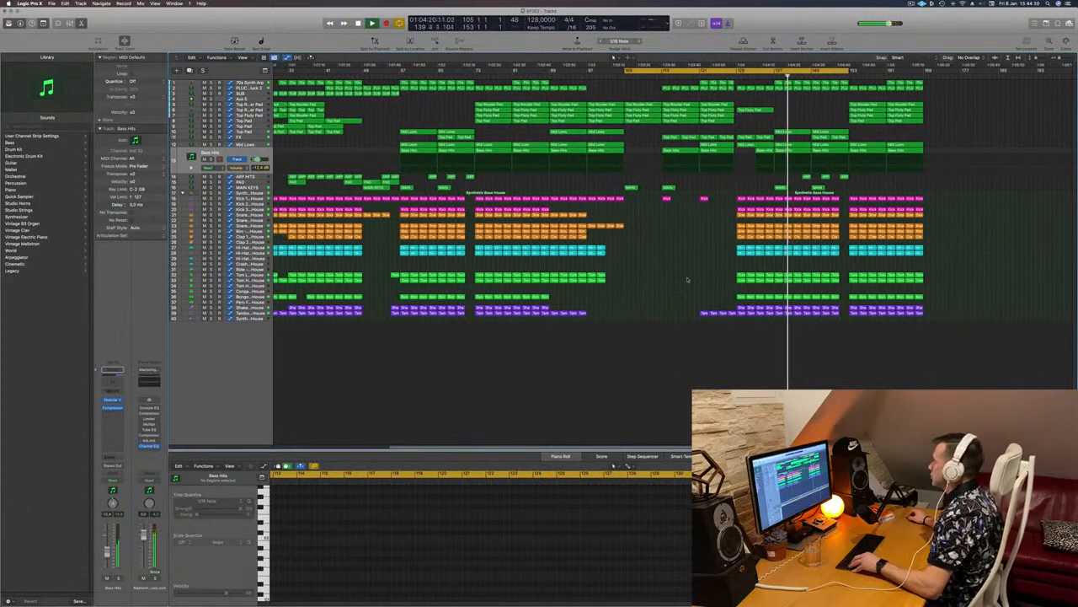
scroll(687, 283, "up", 3)
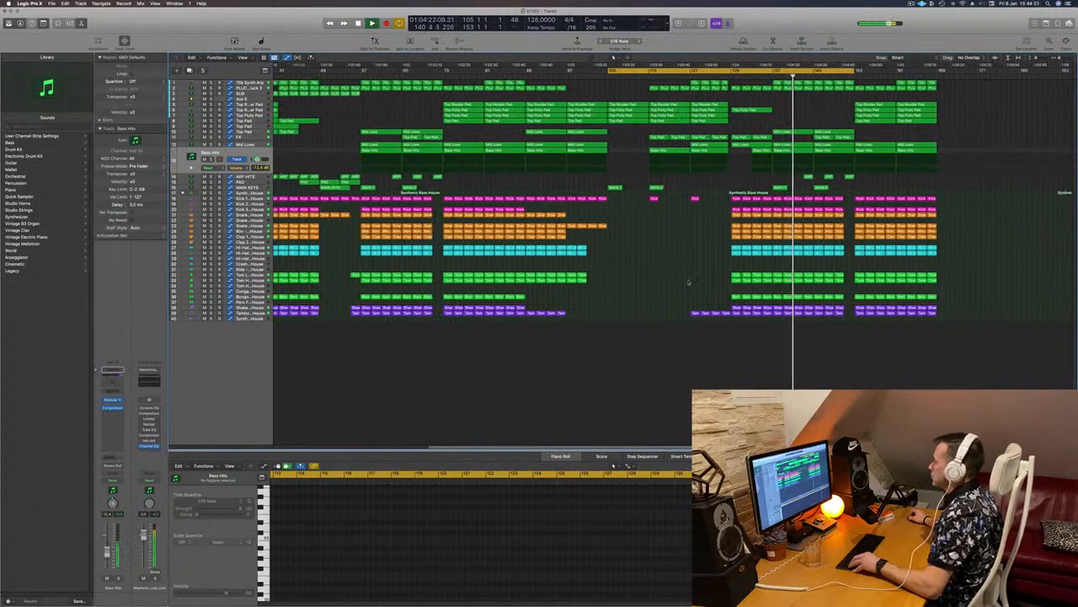
scroll(687, 282, "up", 3)
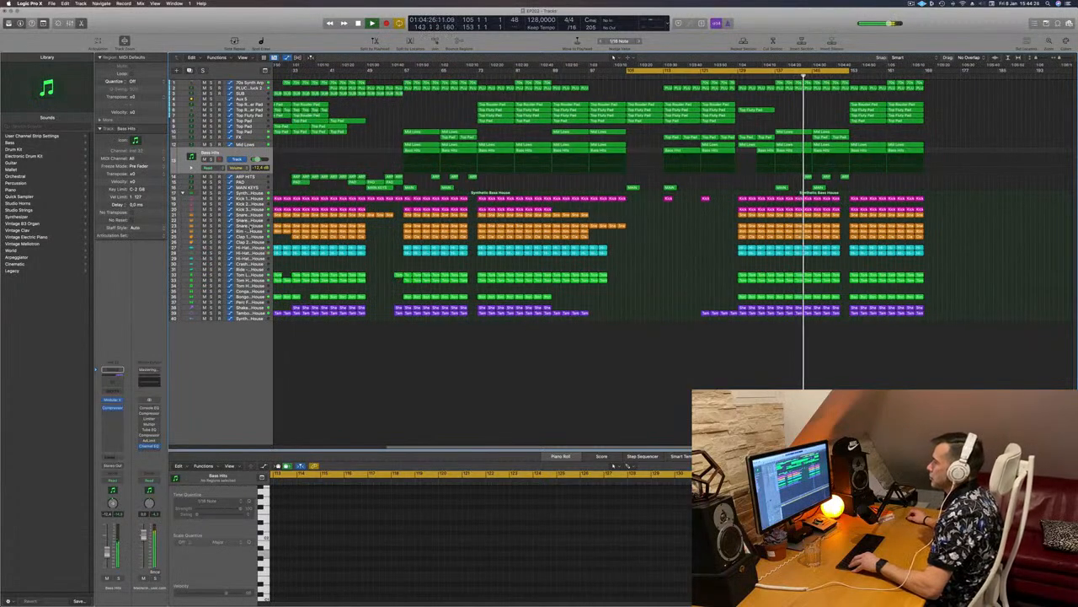
Step: Select the Snare 3 track, audition it in solo, and turn solo back off
left_click(250, 226)
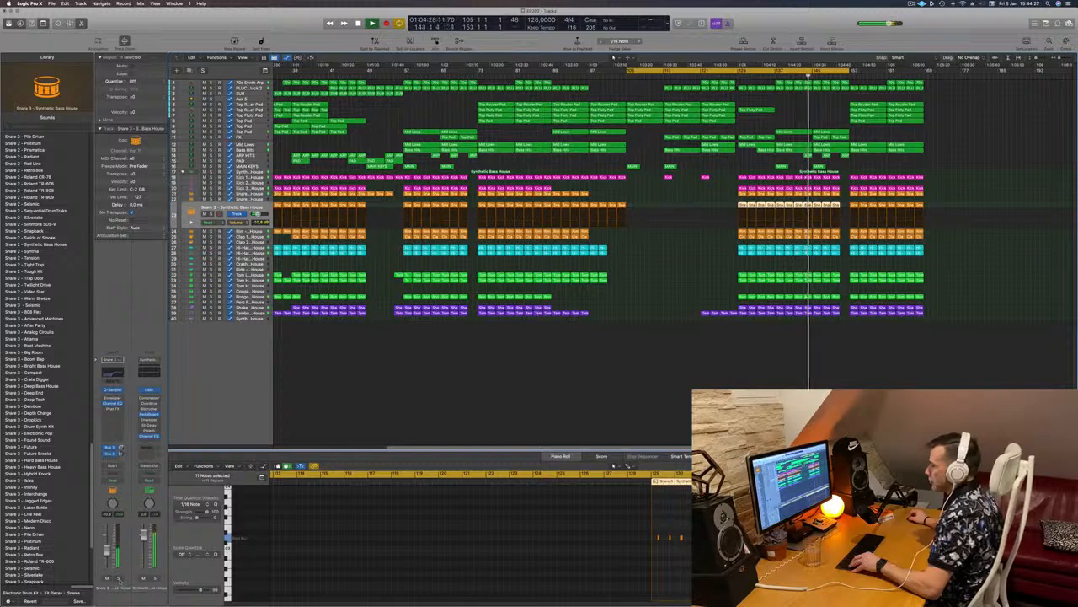
key("s")
key("s")
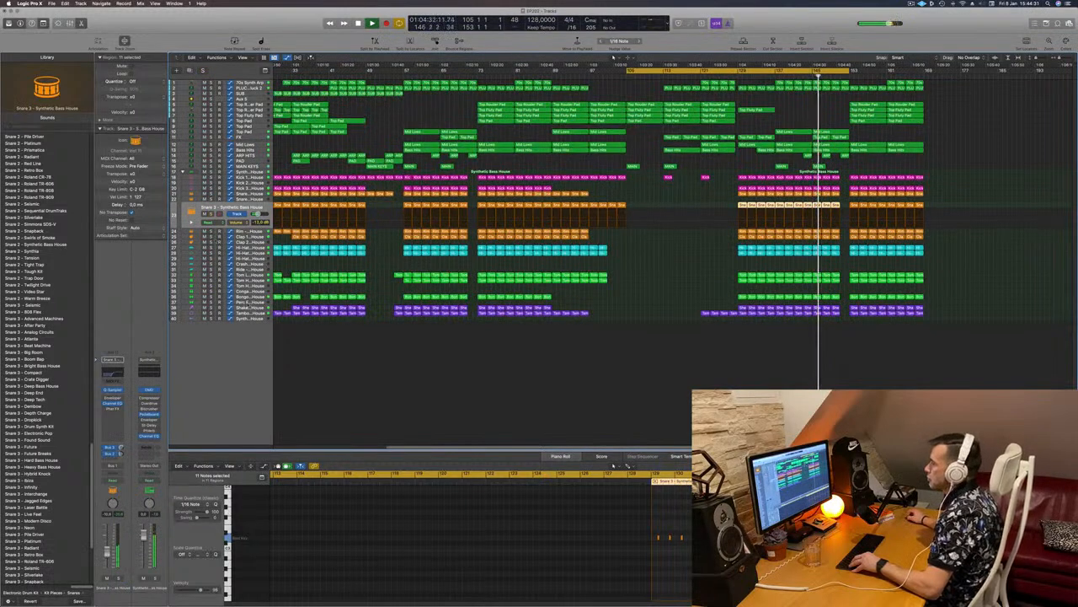
Step: Audition the Shaker track in solo, unsolo it, and select the Tambourine track with no regions selected
left_click(249, 308)
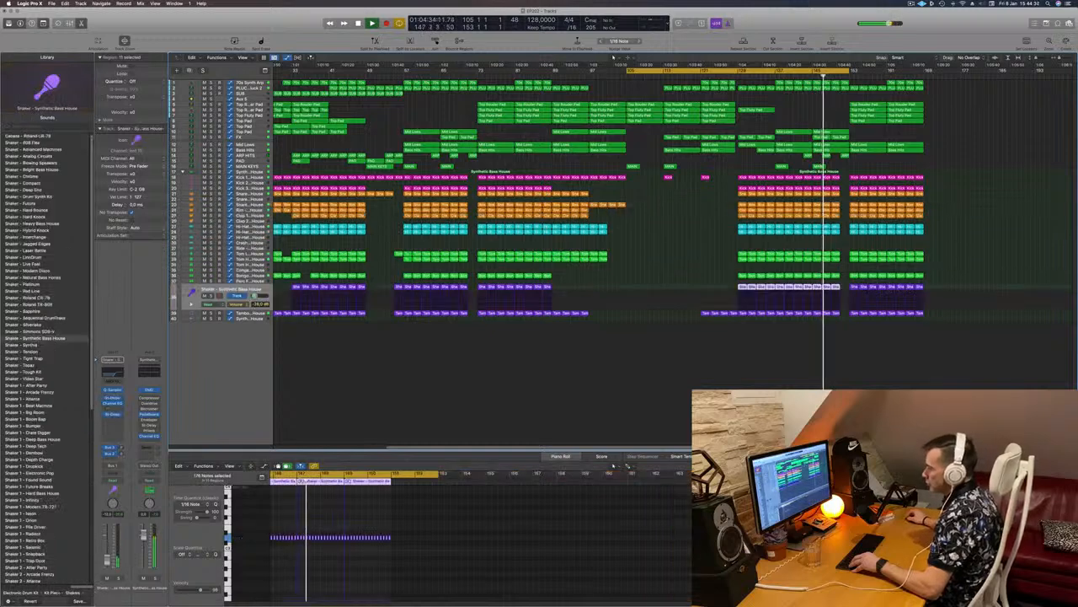
key("s")
key("s")
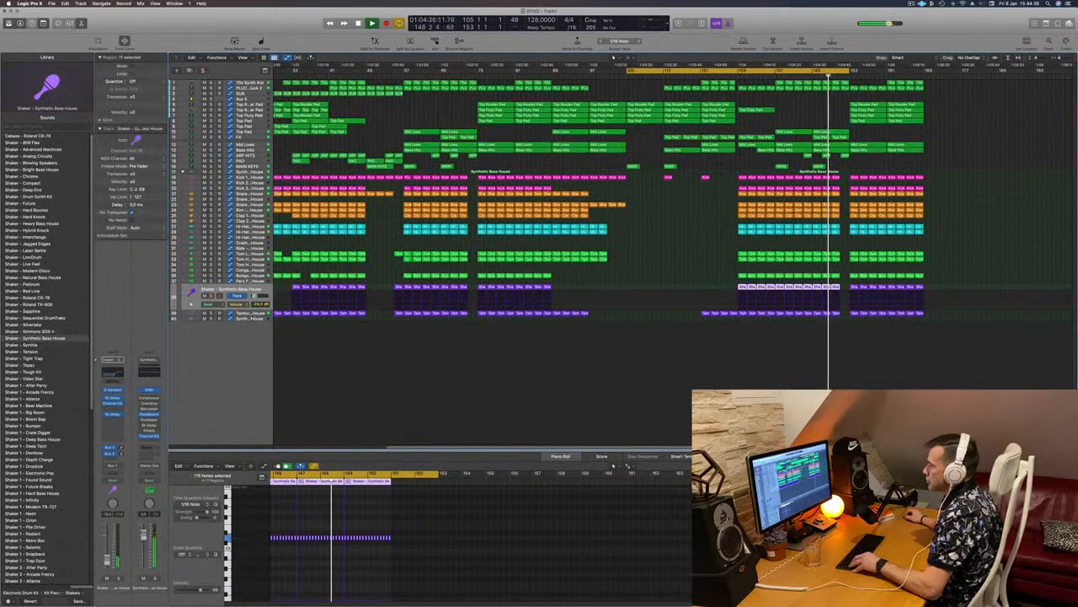
key("Down")
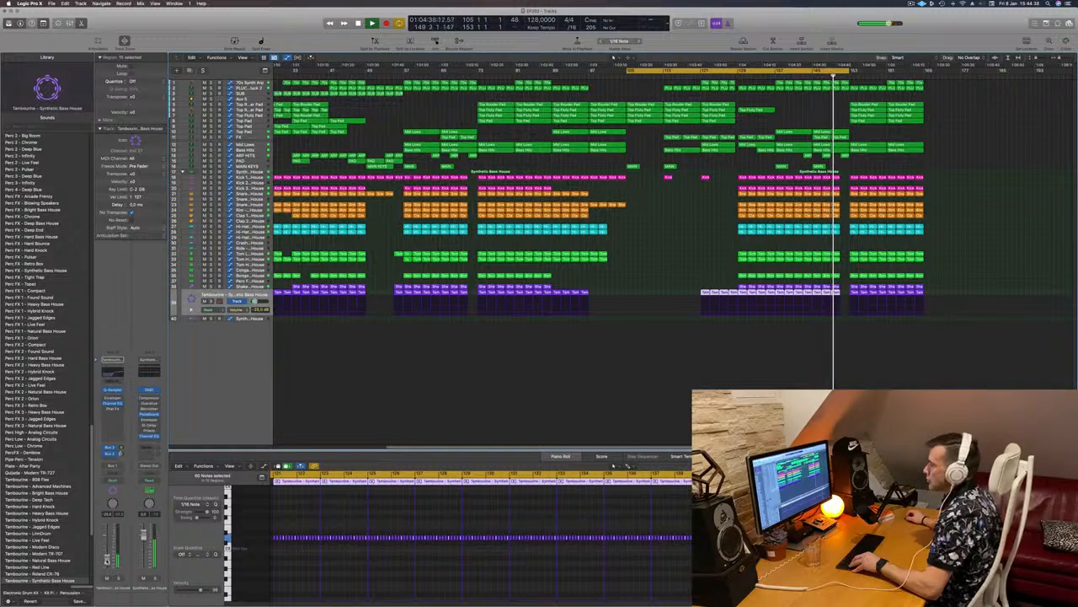
scroll(630, 424, "down", 1)
left_click(659, 413)
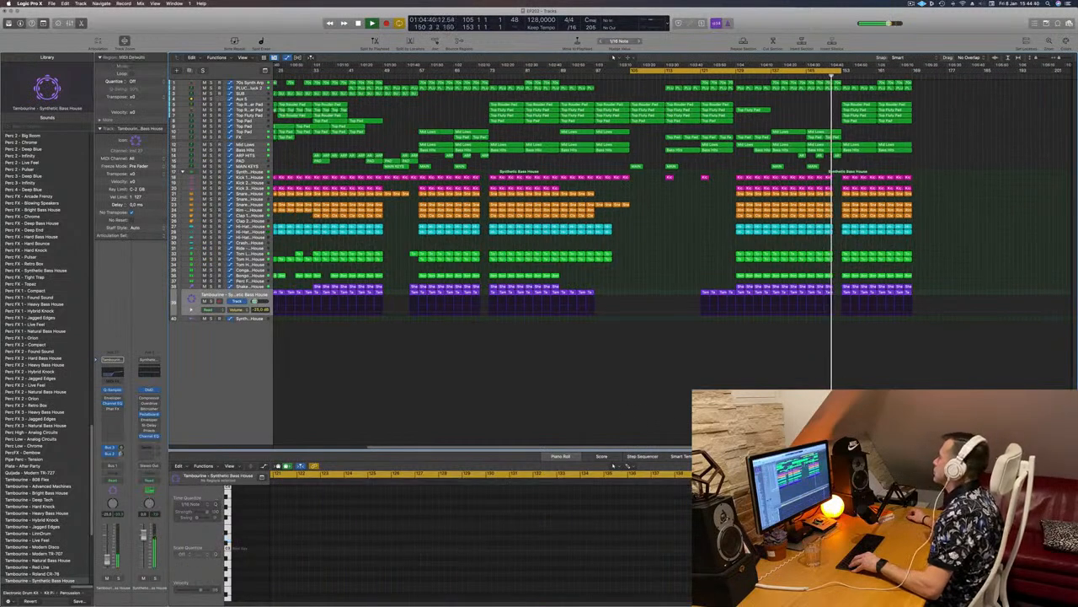
Step: Extend the end of the cycle range from the section break at bar 153 to bar 169
key("super+Right")
key("super+Right")
key("super+Right")
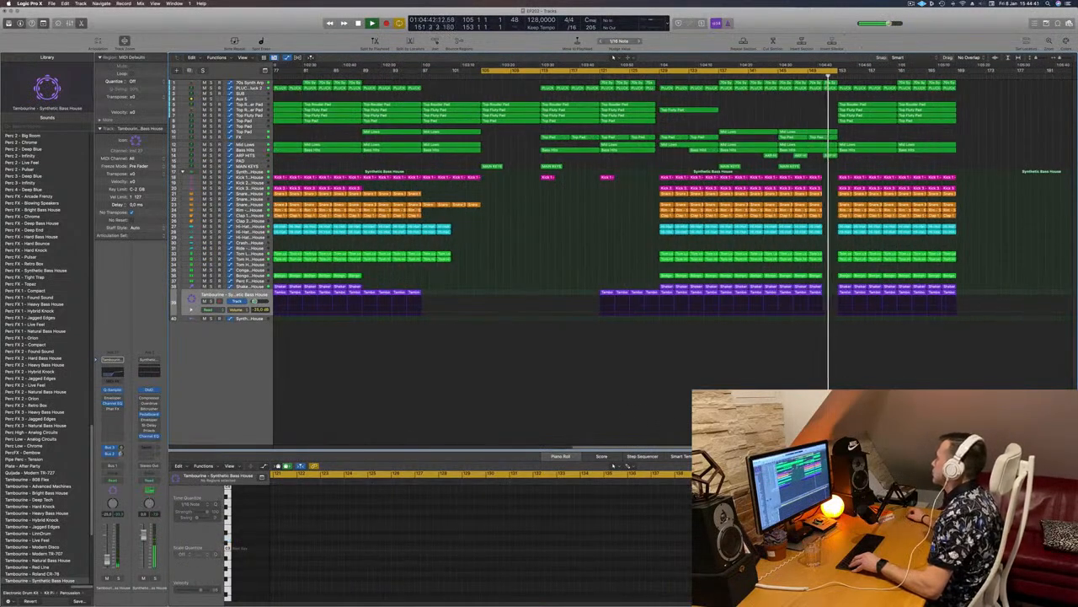
left_click_drag(839, 74, 959, 73)
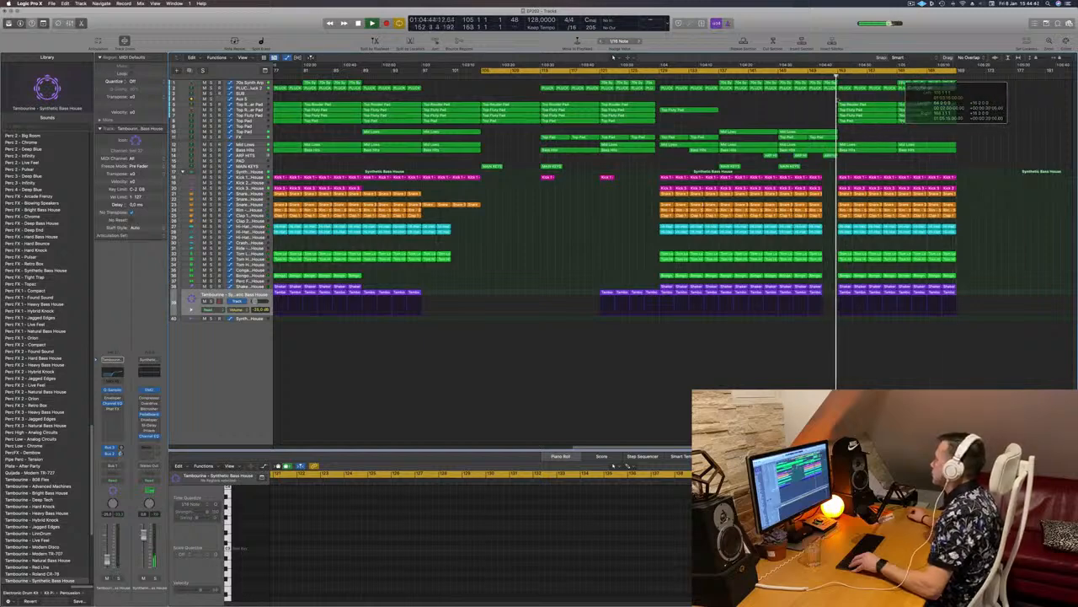
Step: With the whole arrangement in view, listen to its sections from about bars 153, 40, 33 and 29
scroll(831, 97, "down", 1)
scroll(831, 97, "down", 5)
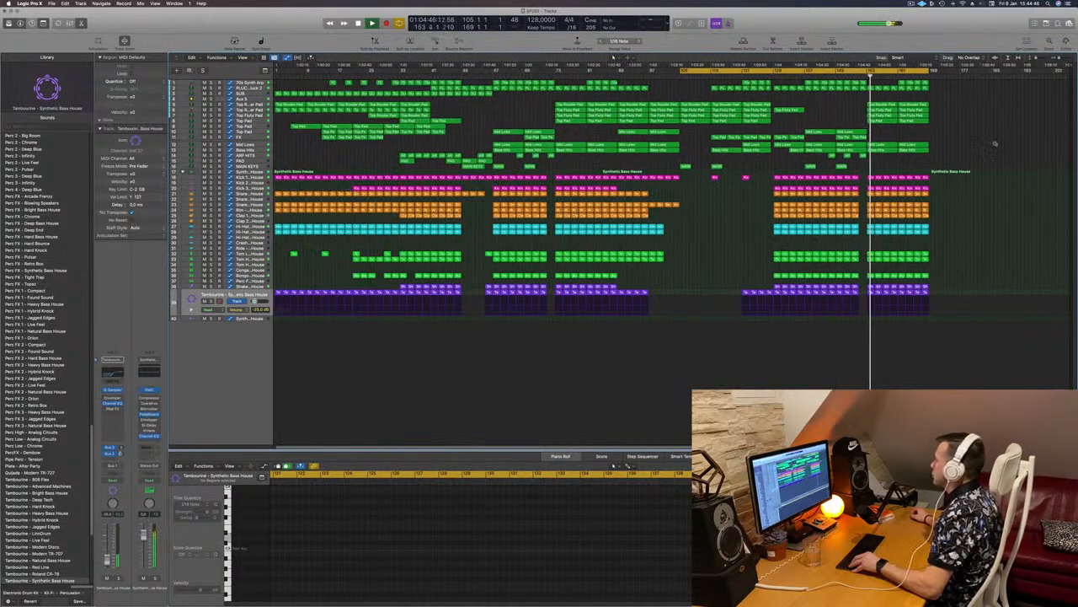
scroll(996, 142, "up", 1)
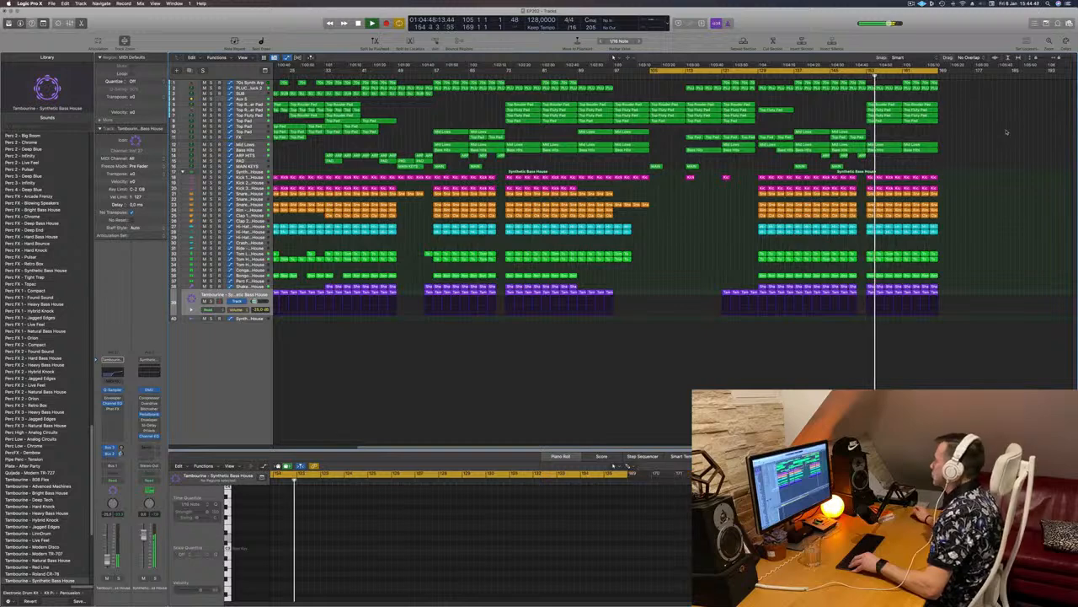
scroll(1006, 139, "left", 2)
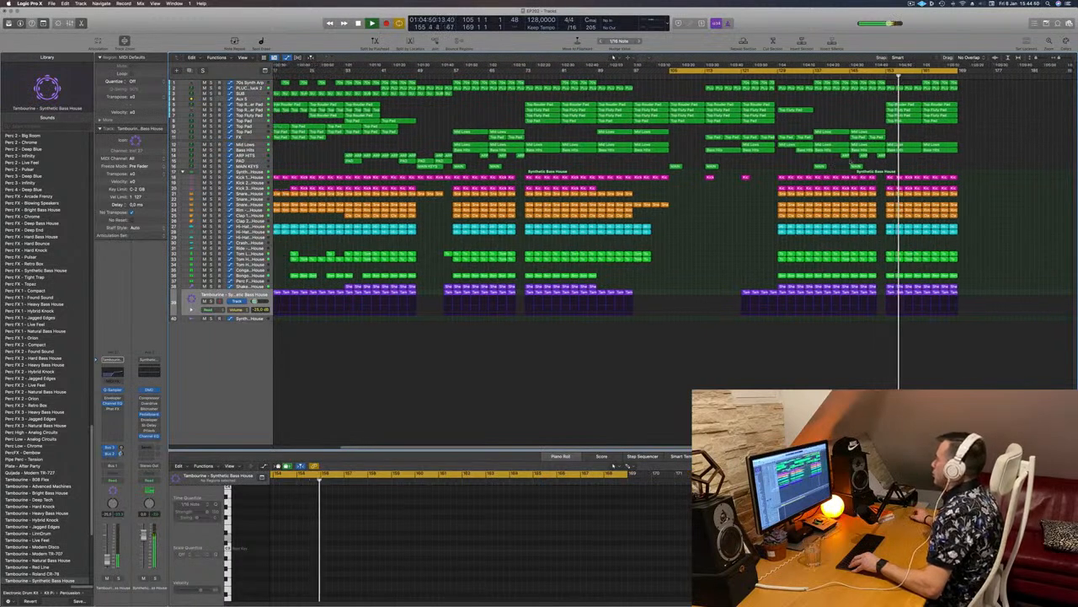
scroll(420, 76, "down", 2)
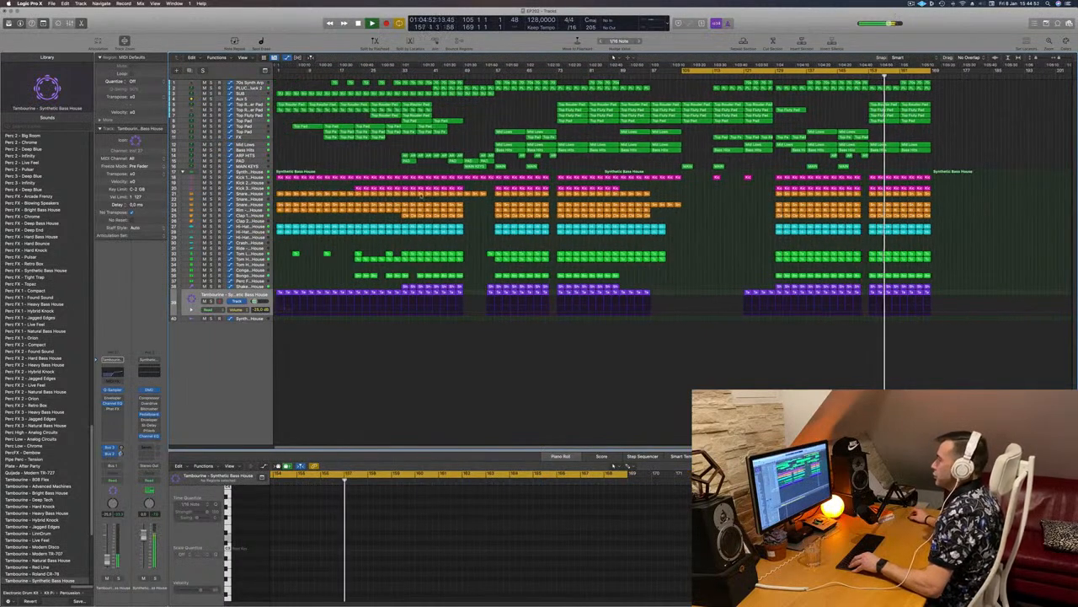
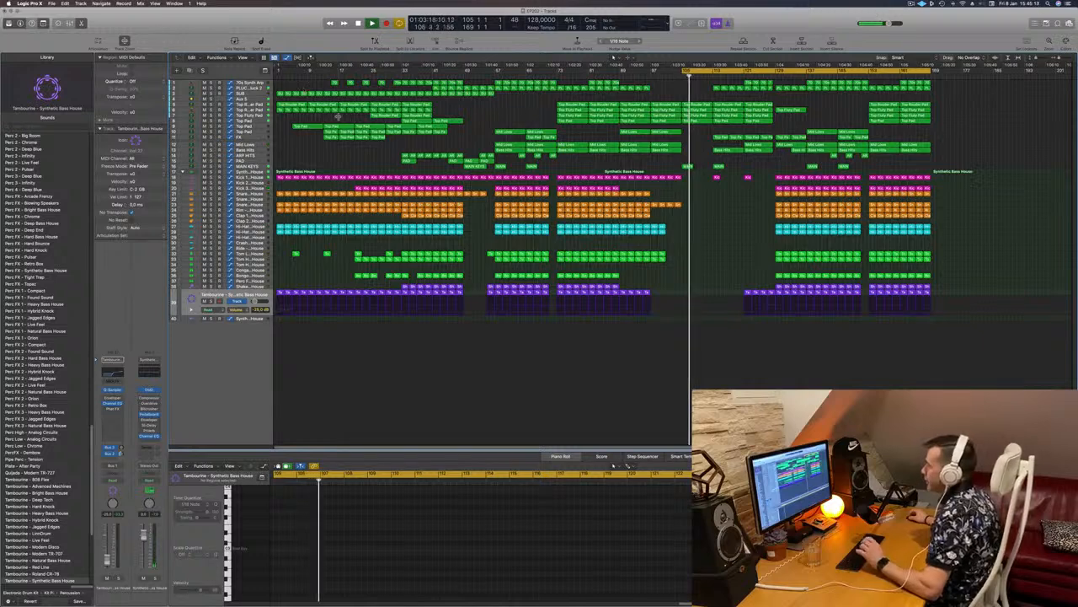
left_click(867, 76)
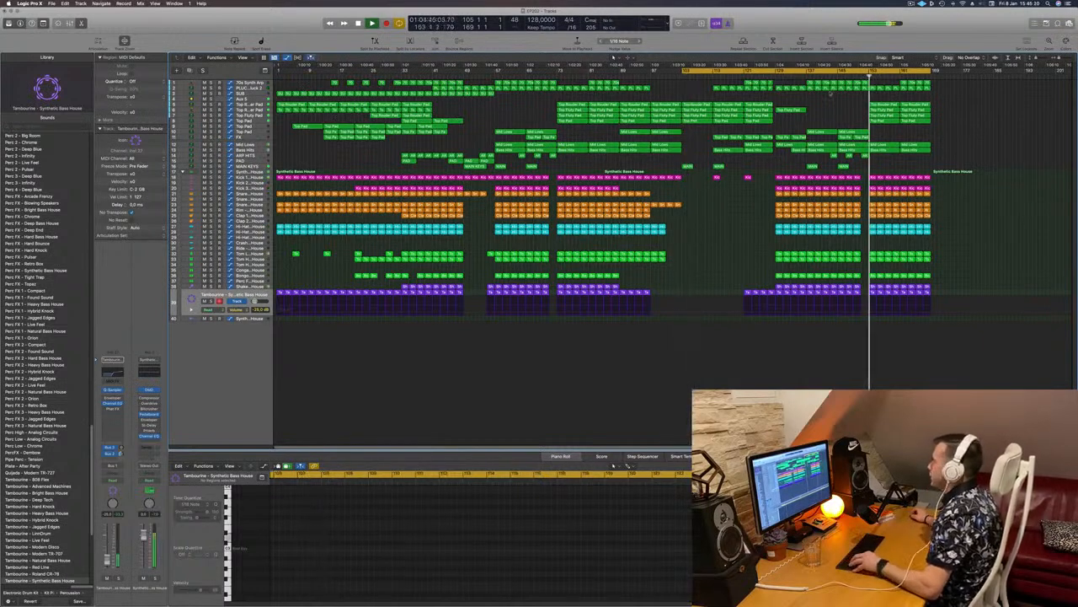
left_click(428, 68)
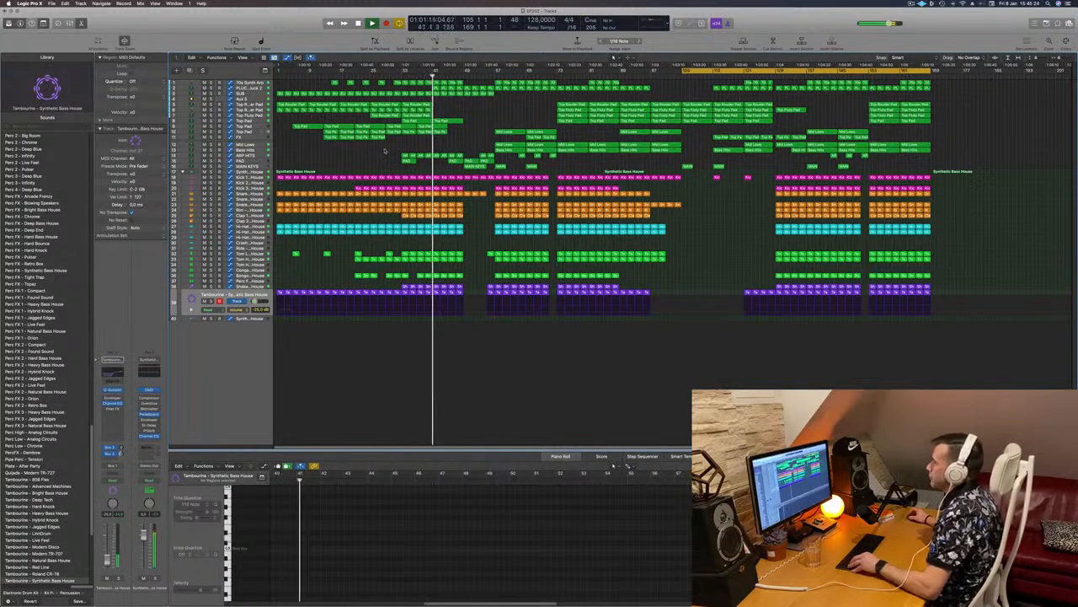
left_click(401, 67)
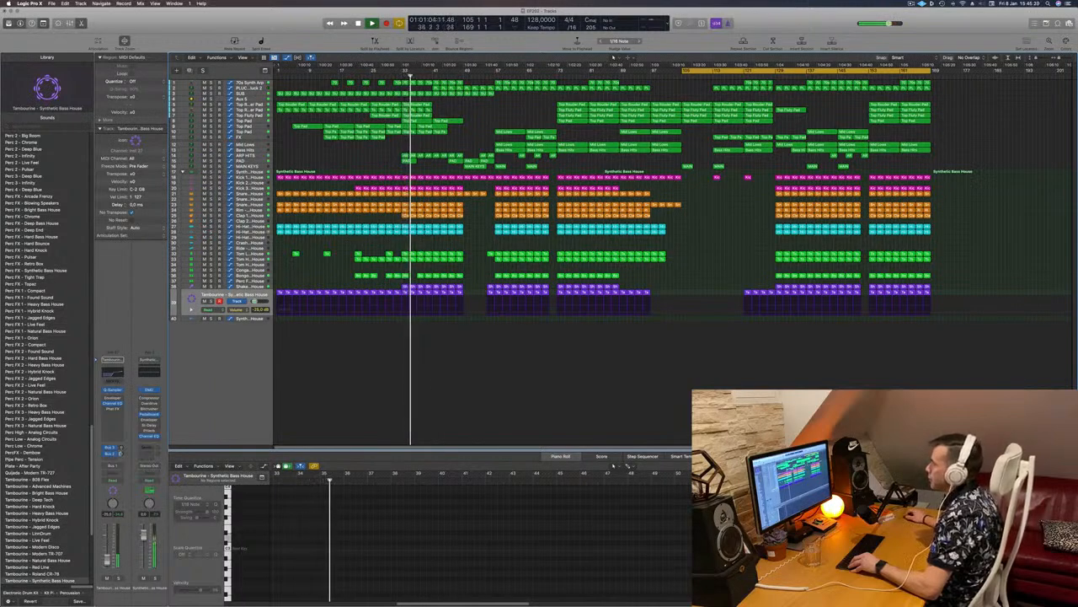
left_click(388, 70)
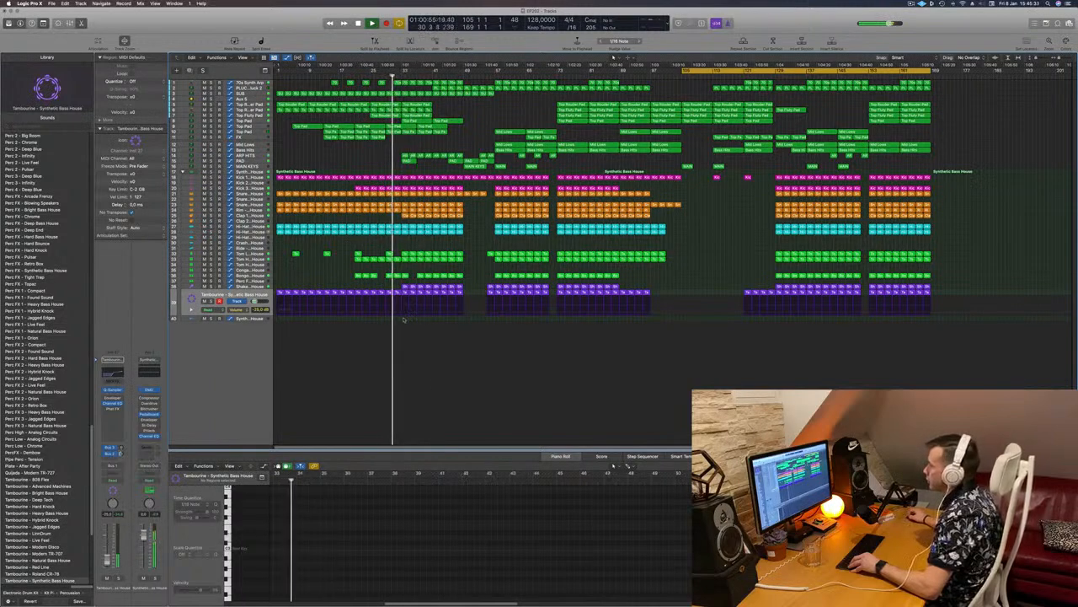
Step: Copy the regions of about bars 33 to 49 on all tracks to bar 169 and extend the cycle range past them
left_click_drag(404, 318, 932, 84)
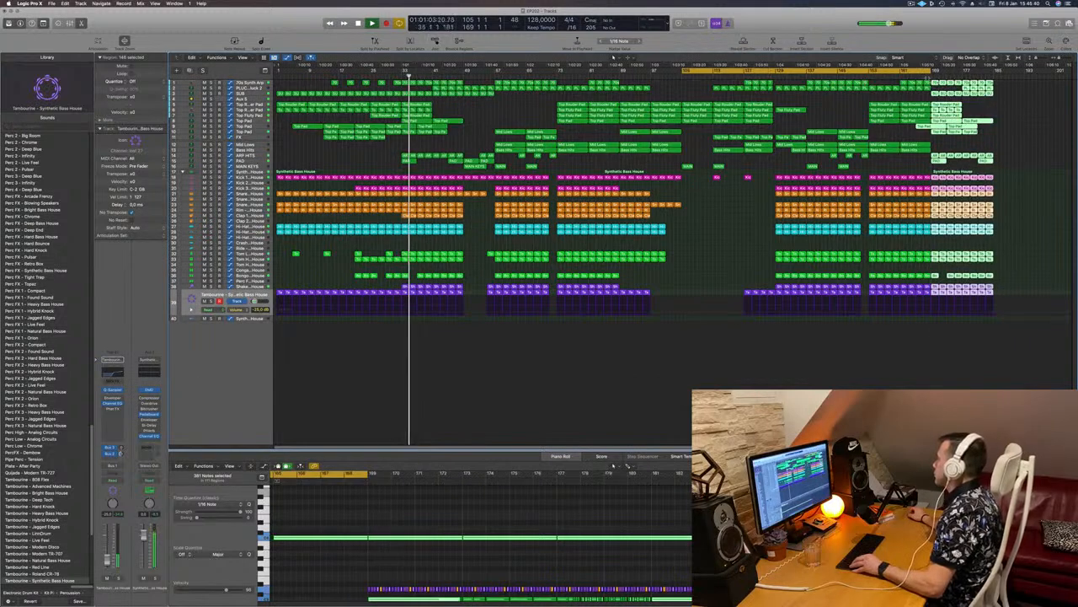
left_click(930, 66)
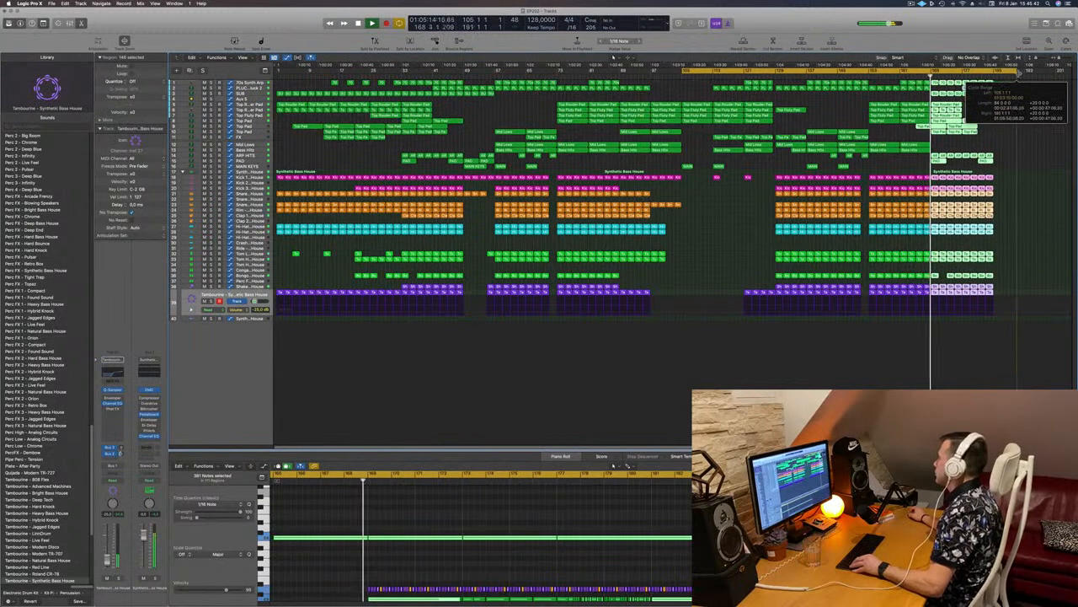
left_click(1030, 145)
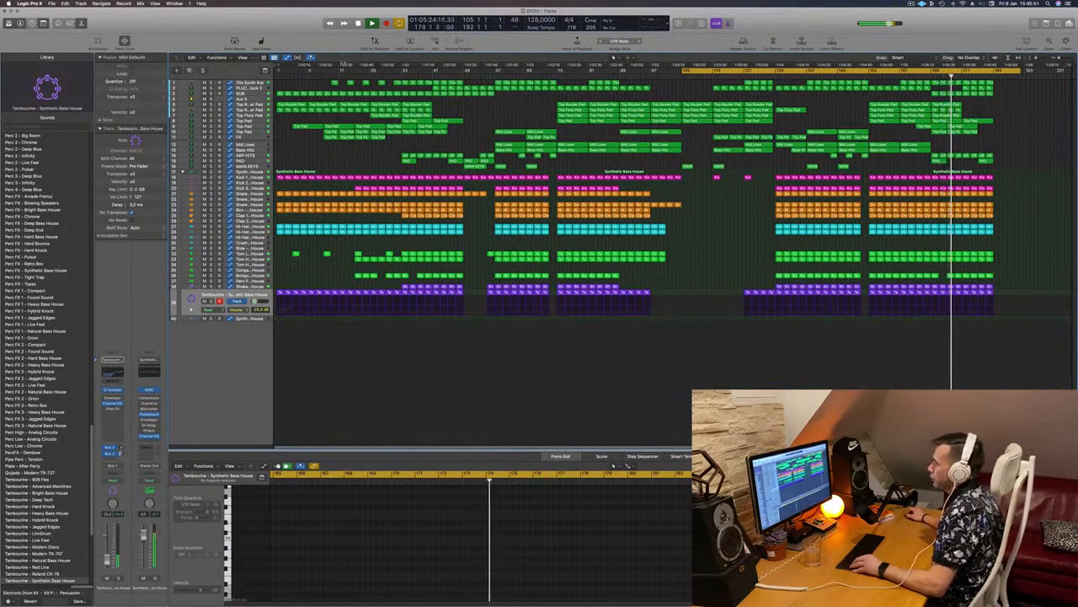
Step: Select the intro regions on all tracks starting around bar 17 and copy them to bar 185
left_click_drag(358, 305, 370, 64)
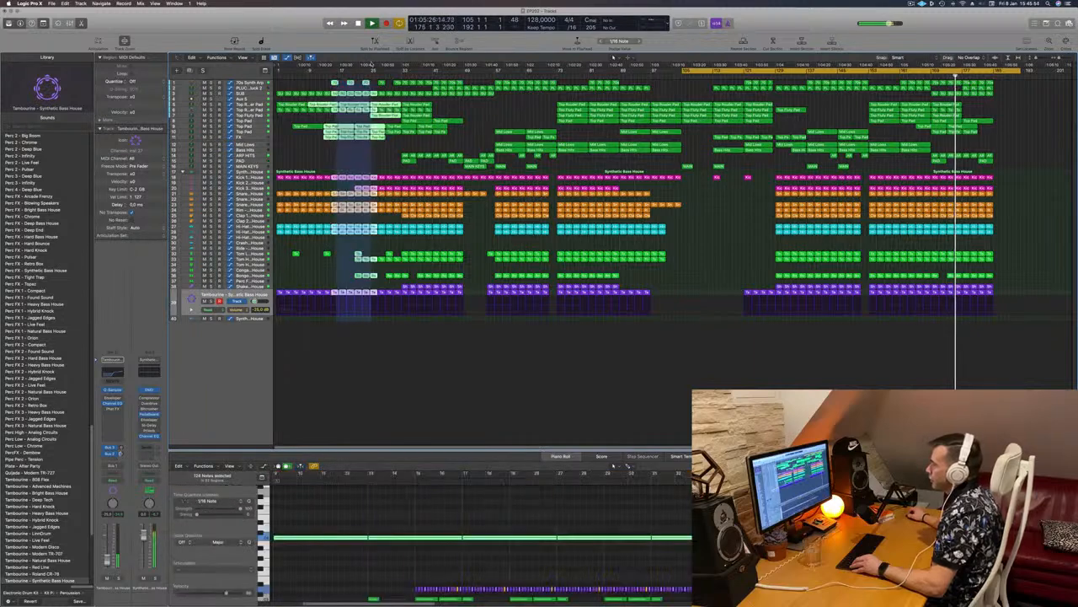
left_click(363, 150)
left_click(337, 321)
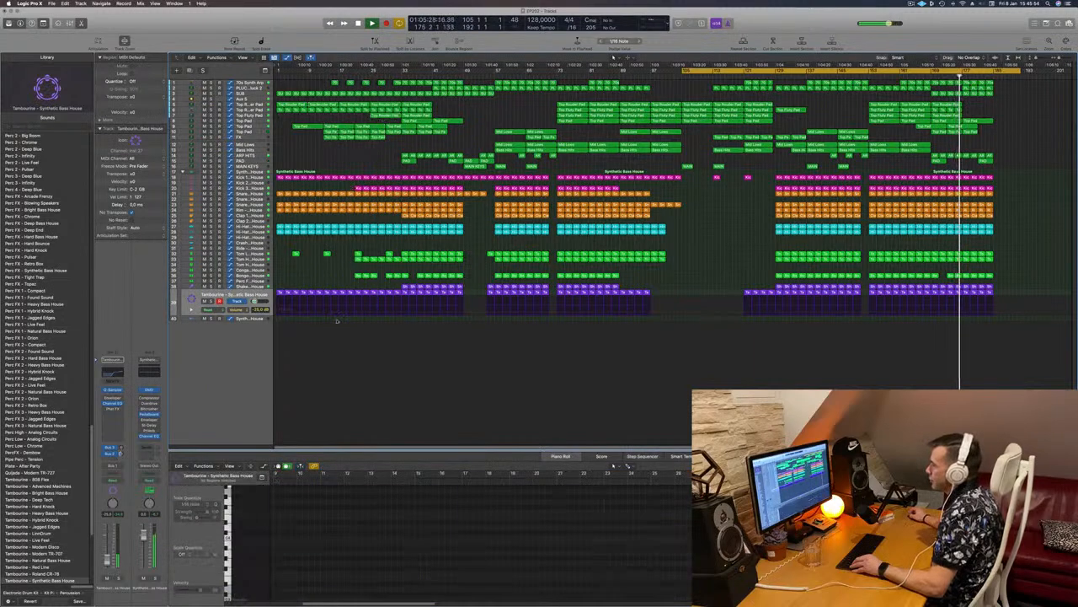
left_click_drag(341, 316, 362, 89)
left_click(353, 160)
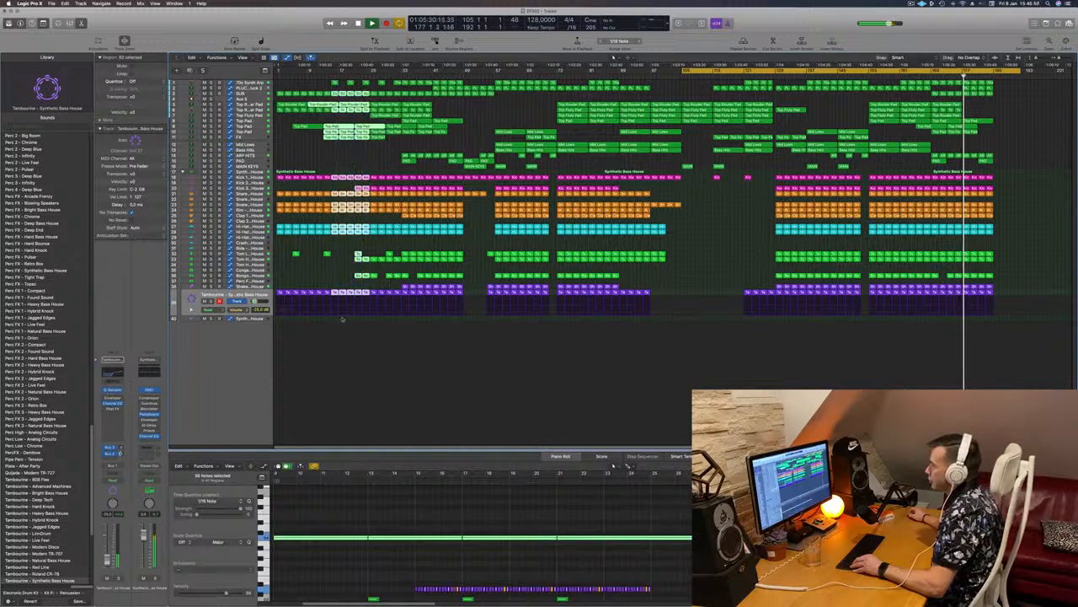
left_click_drag(341, 322, 1054, 59)
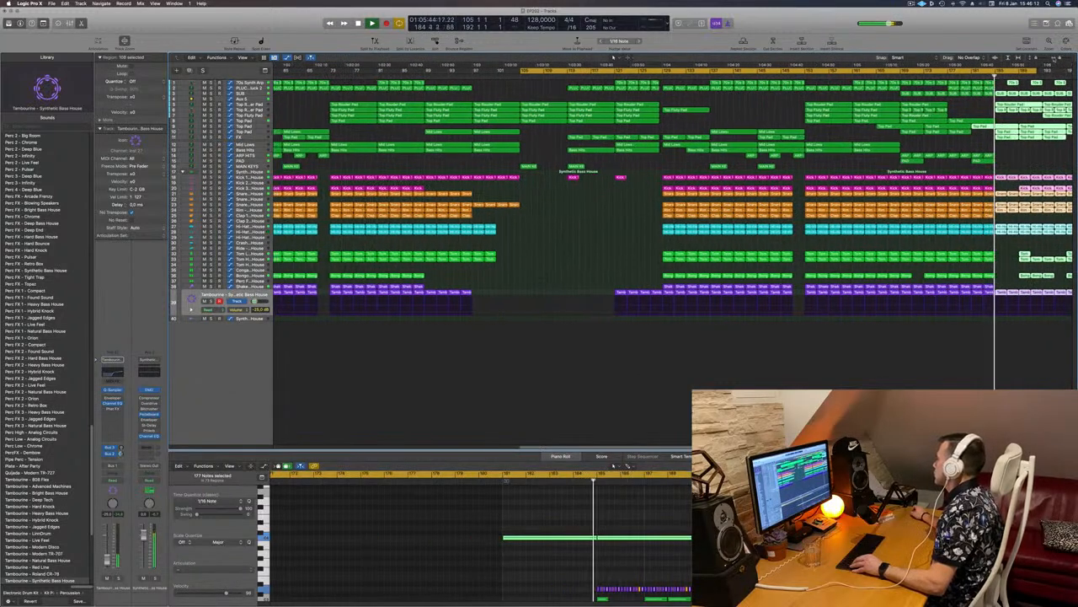
Step: Set the cycle range to bars 185 to 201 and duplicate that section's regions at bar 201
key("super+Left")
key("super+Left")
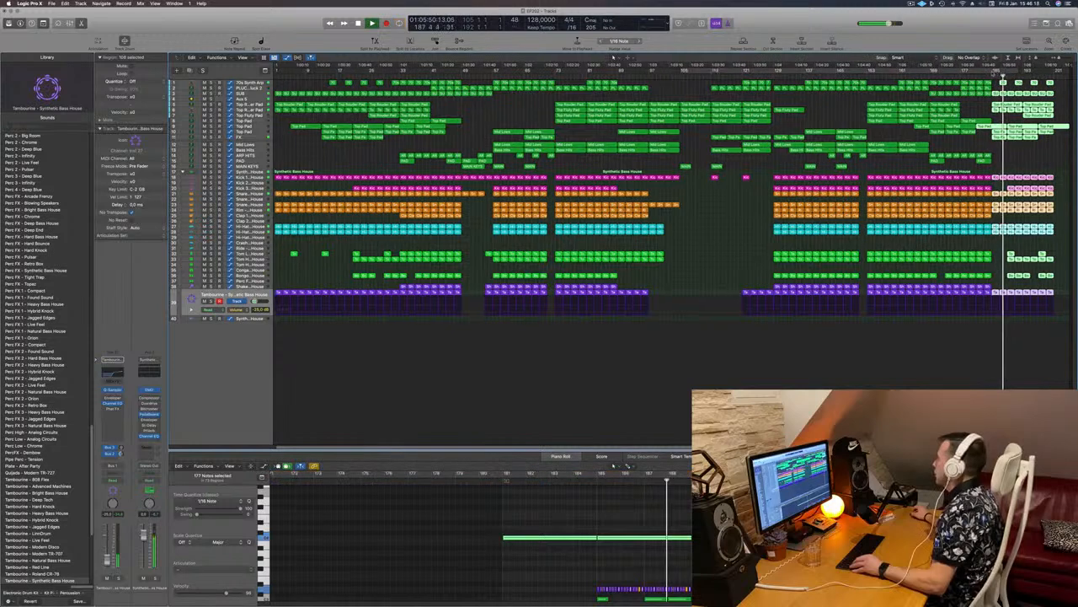
left_click_drag(994, 73, 1050, 76)
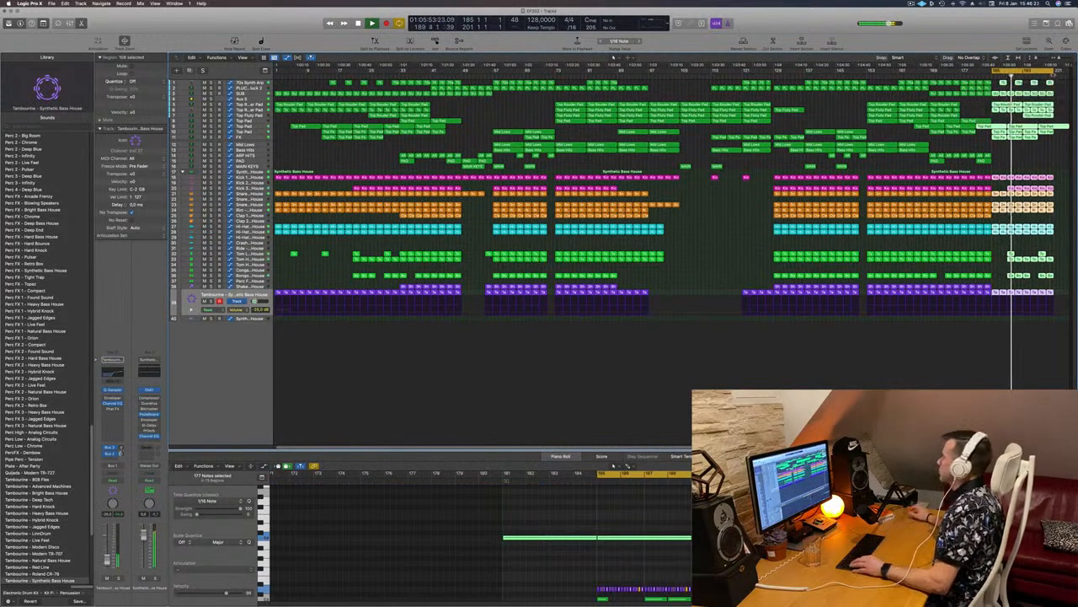
scroll(1067, 216, "left", 2)
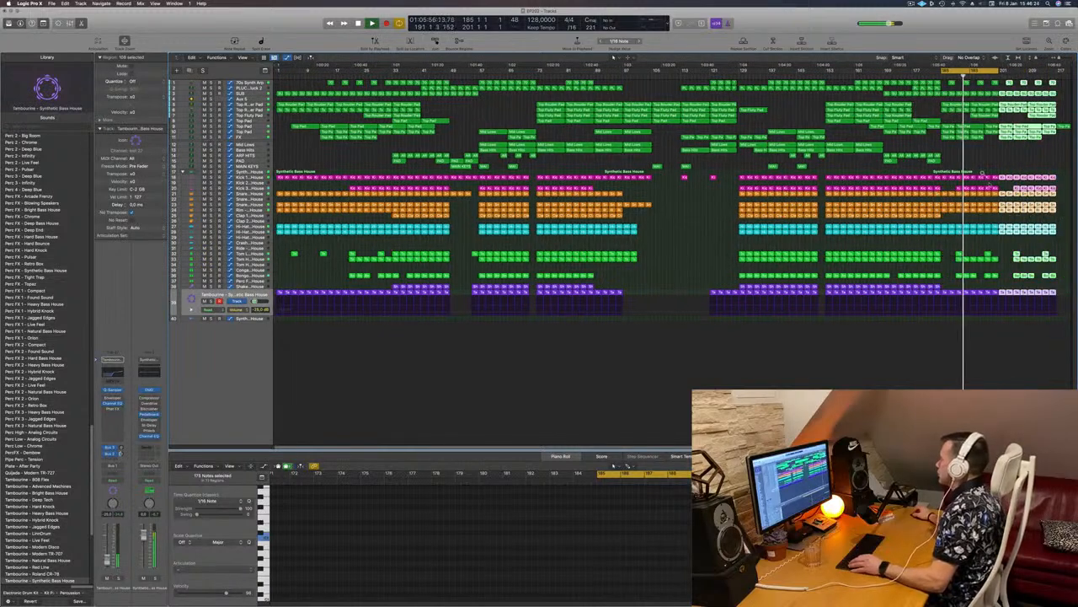
Step: Thin out the ending by deleting the Kick 3, tom and bongo regions from about bar 193 onward
left_click_drag(1004, 190, 945, 195)
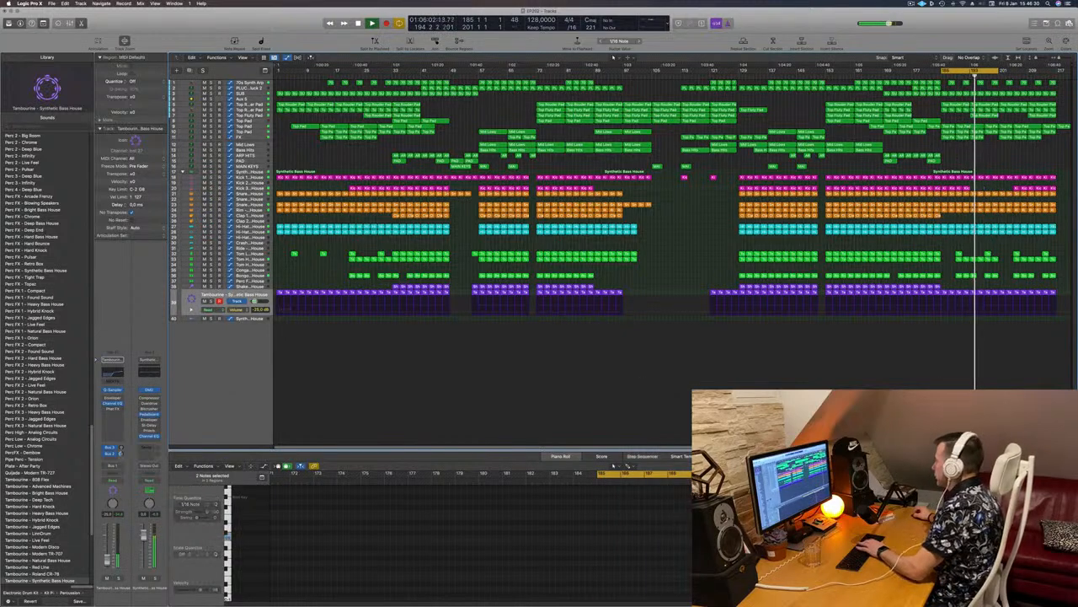
left_click_drag(958, 250, 1067, 282)
key("Delete")
key("Delete")
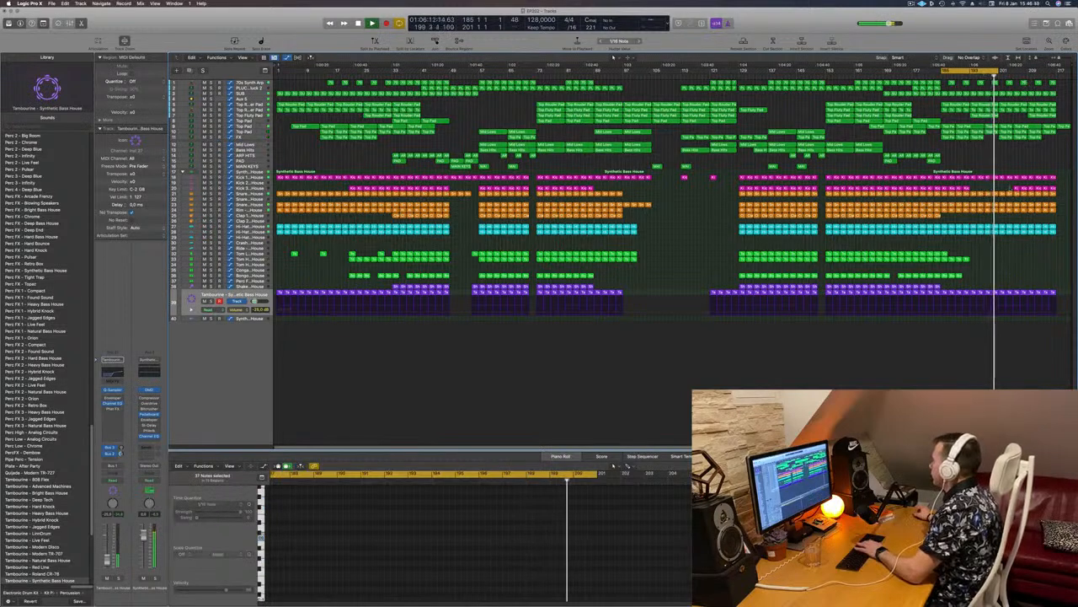
left_click_drag(1016, 187, 1054, 190)
key("Delete")
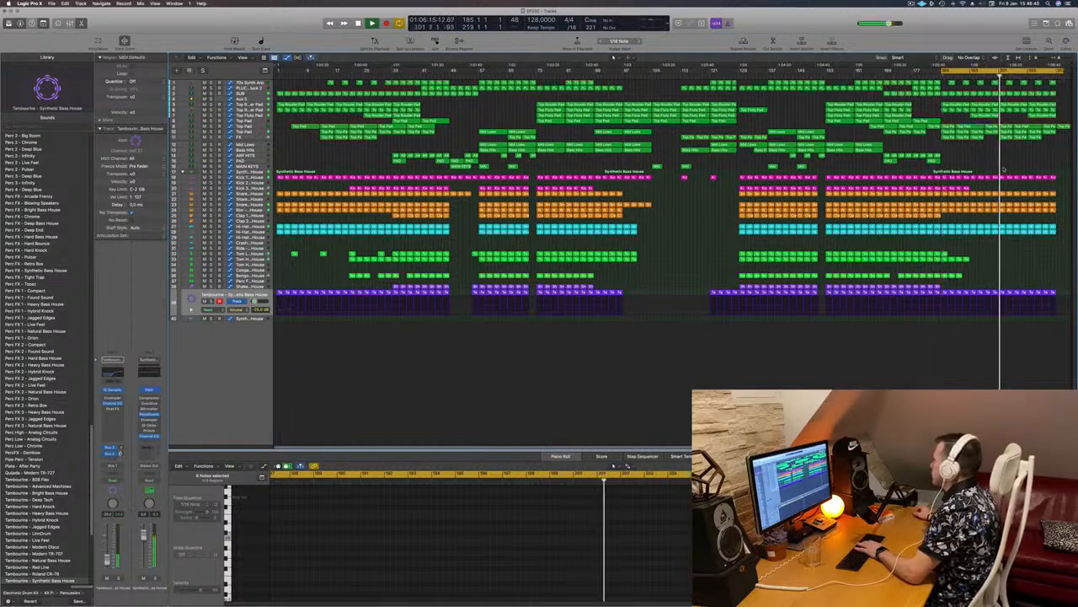
key("Delete")
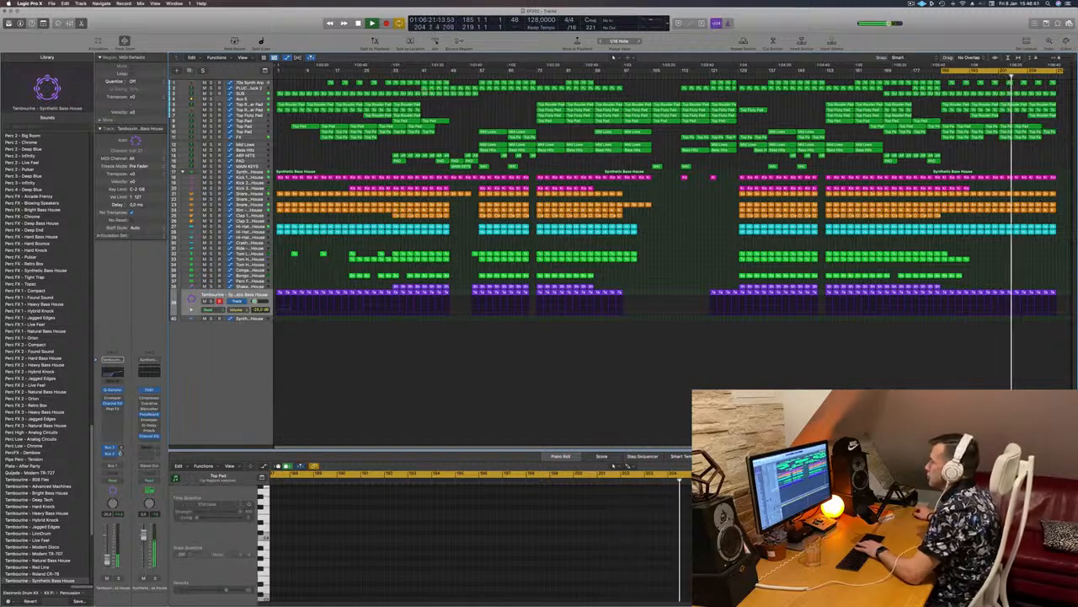
Step: Delete the SUB and 70s Synth Arp regions from bar 201 onward, and set the cycle range to about bars 186 to 217
left_click_drag(1059, 96, 1008, 96)
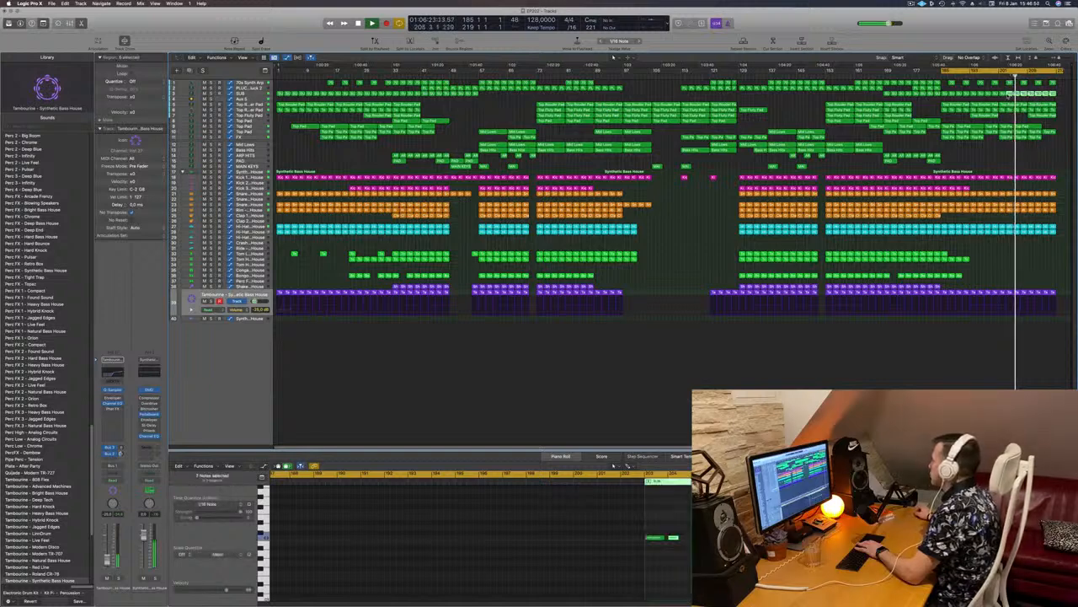
key("Delete")
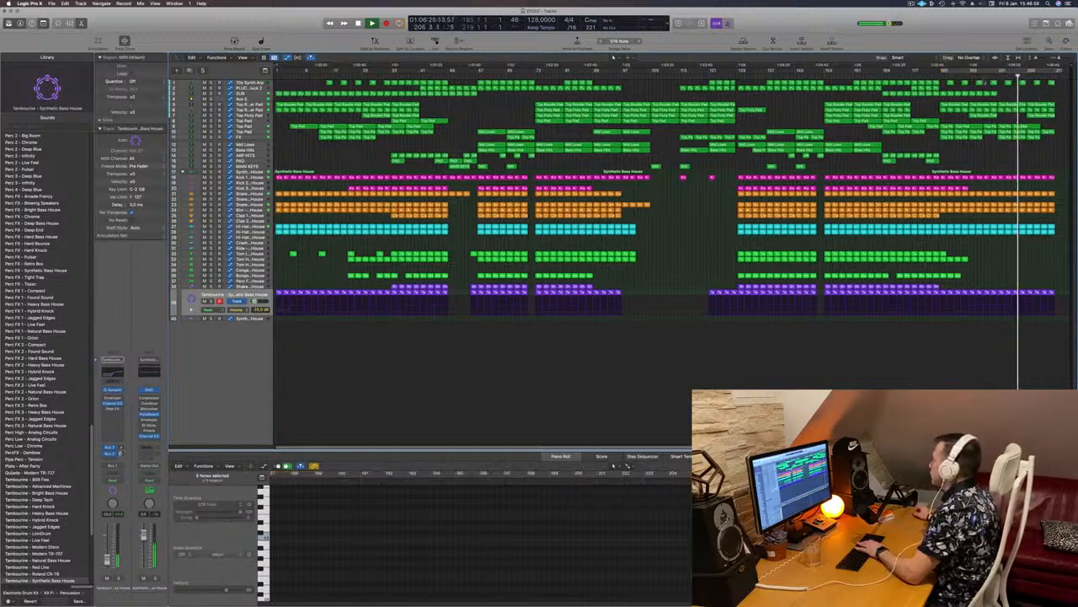
left_click(983, 74)
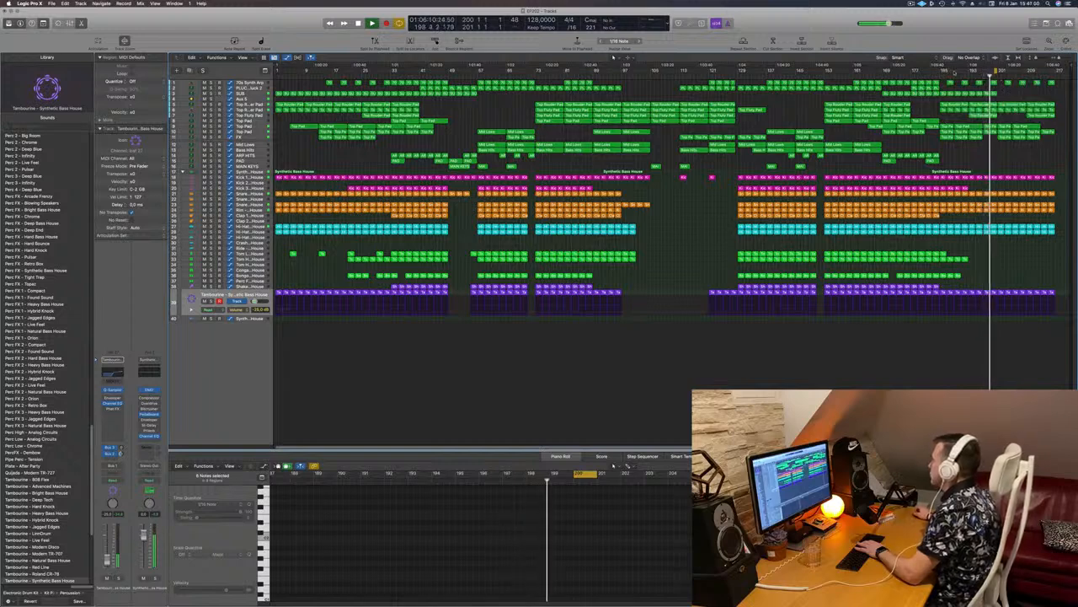
left_click_drag(943, 72, 1060, 76)
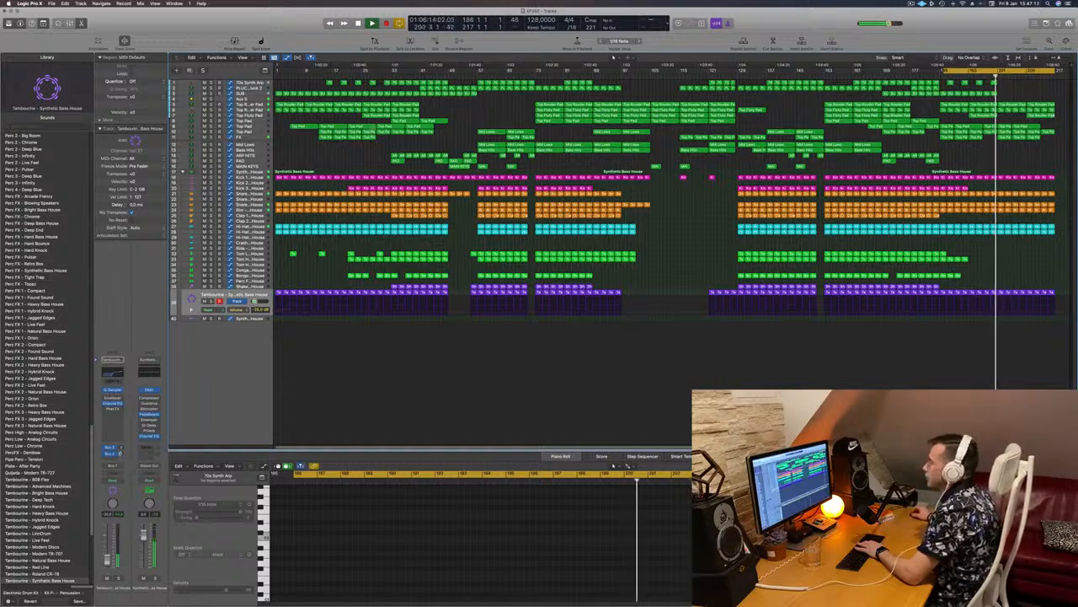
Step: Check the FX and Top Rounder Pad tracks, and audition the Aux 5 track in solo before turning solo off
left_click(251, 137)
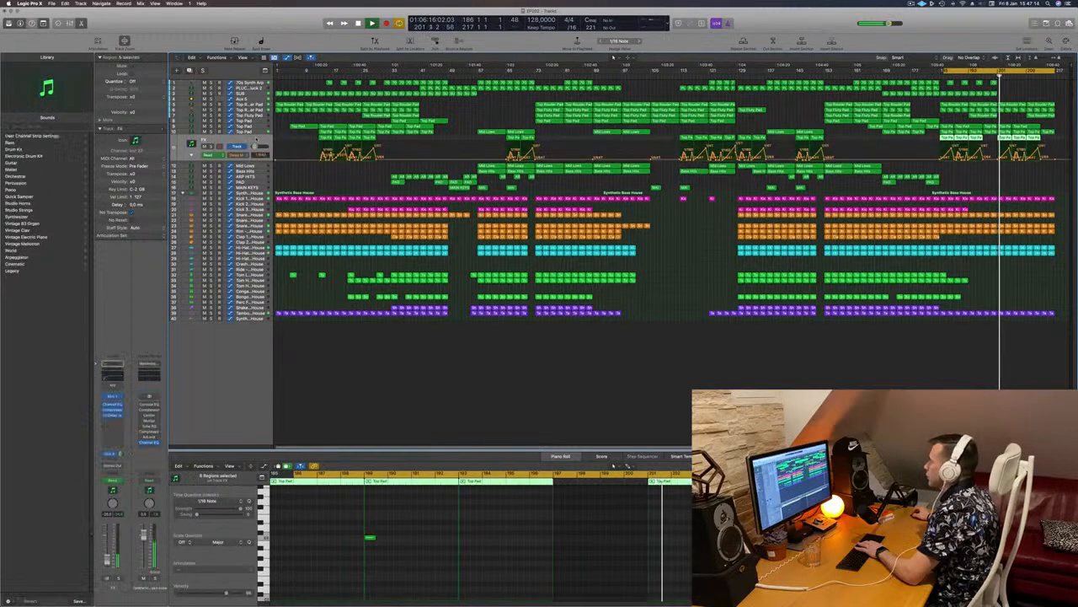
left_click(258, 104)
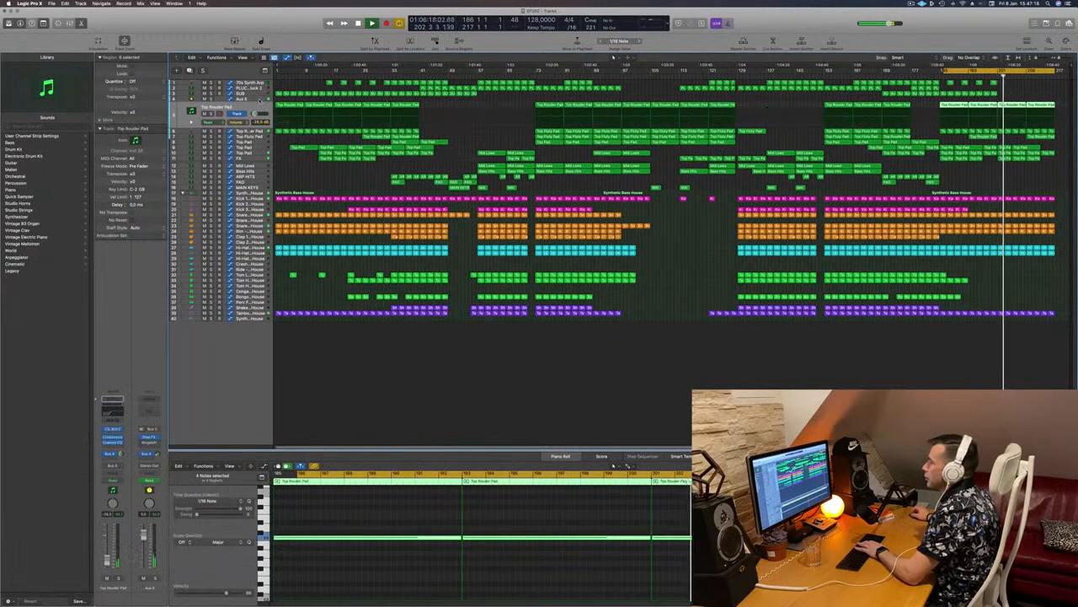
left_click(260, 100)
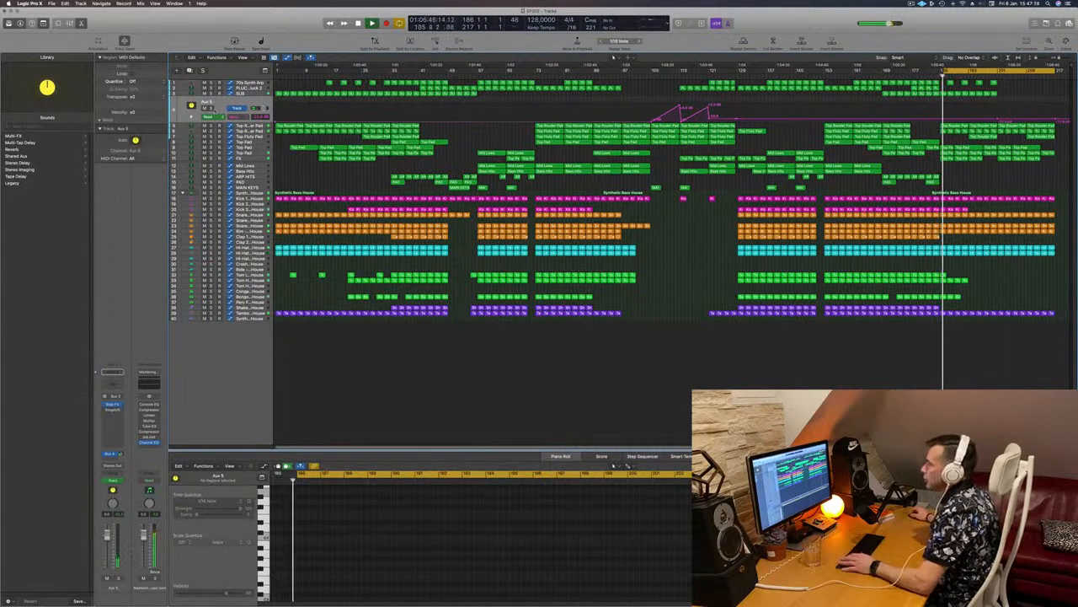
key("s")
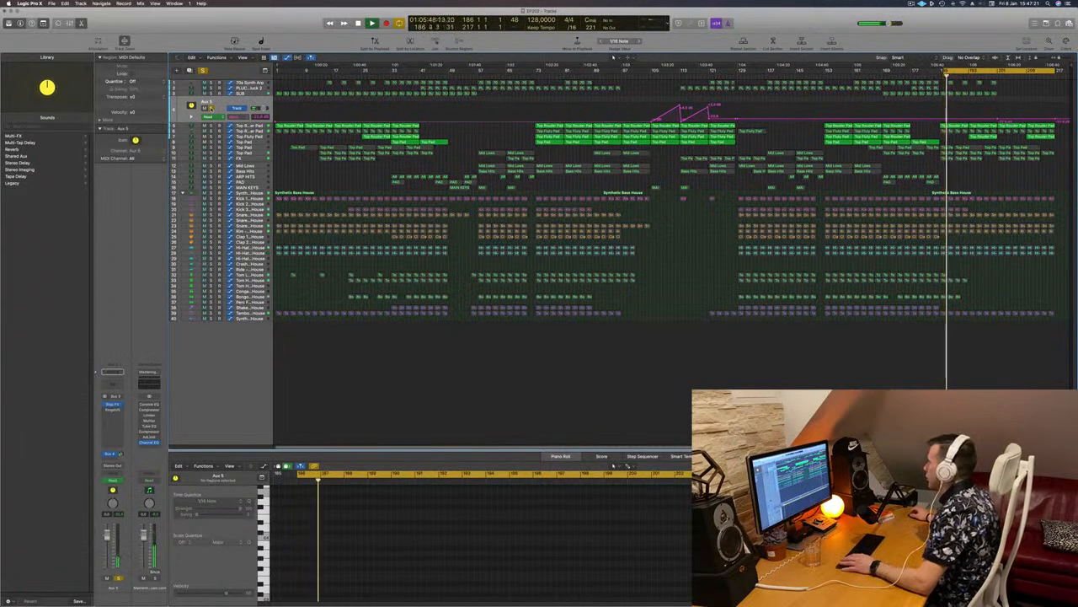
key("s")
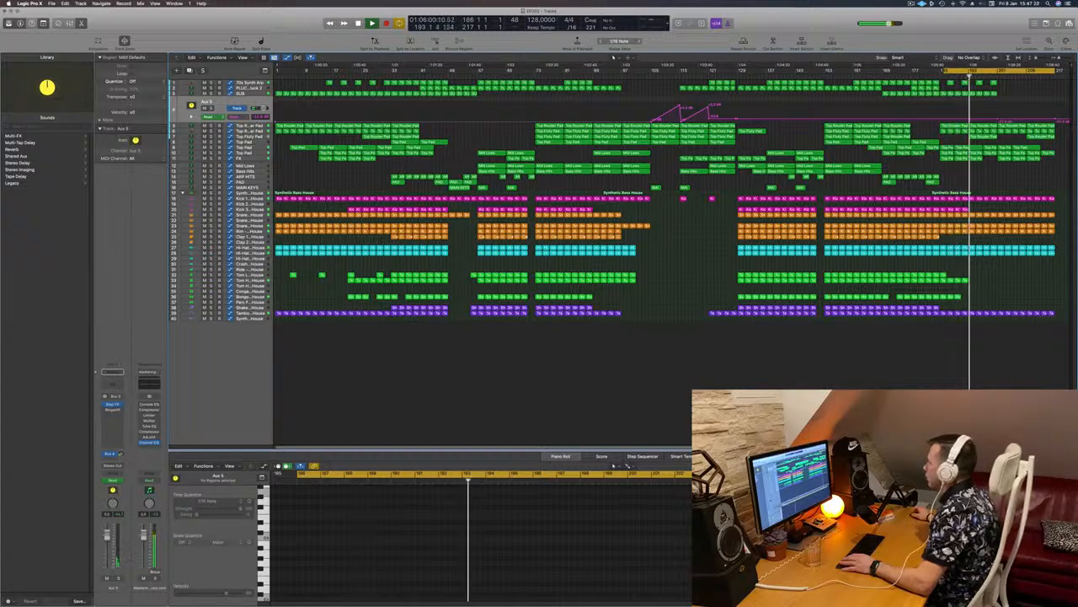
Step: Select the Top Fluty Pad track, audition it in solo, and turn solo back off
left_click(248, 136)
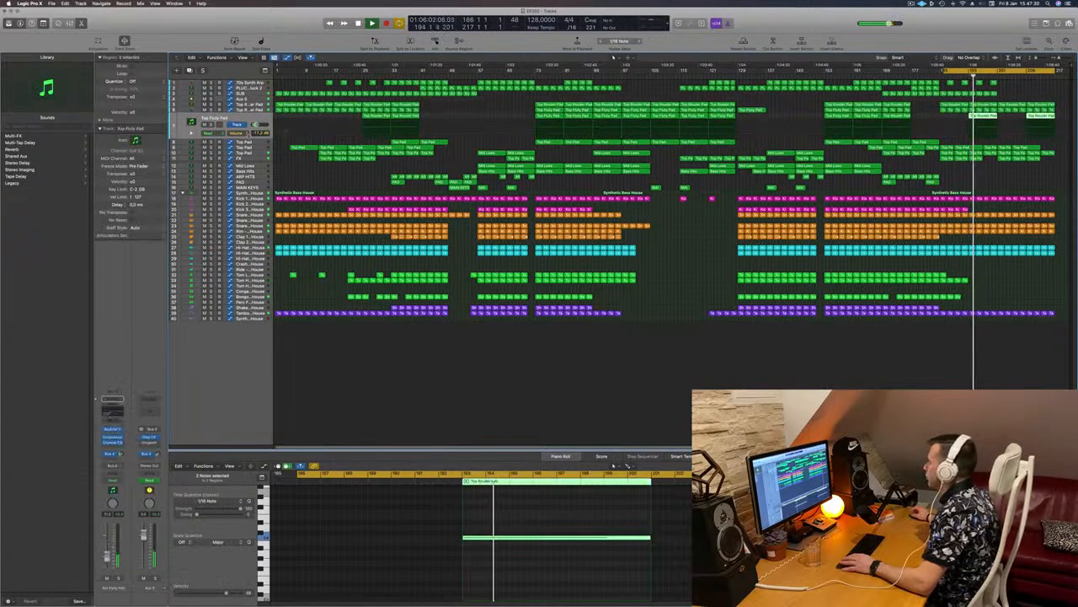
key("s")
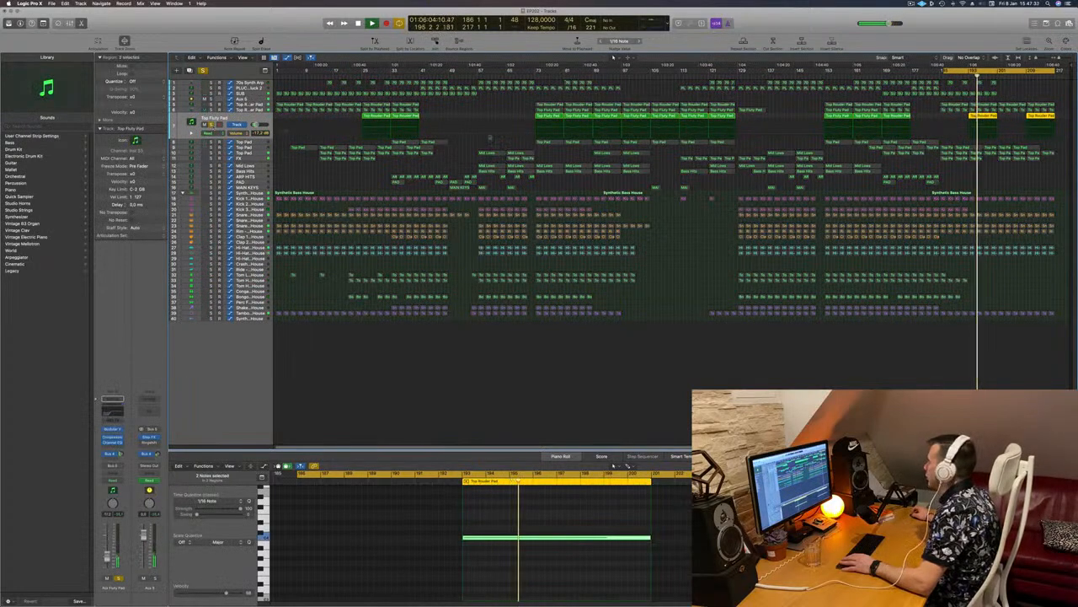
key("s")
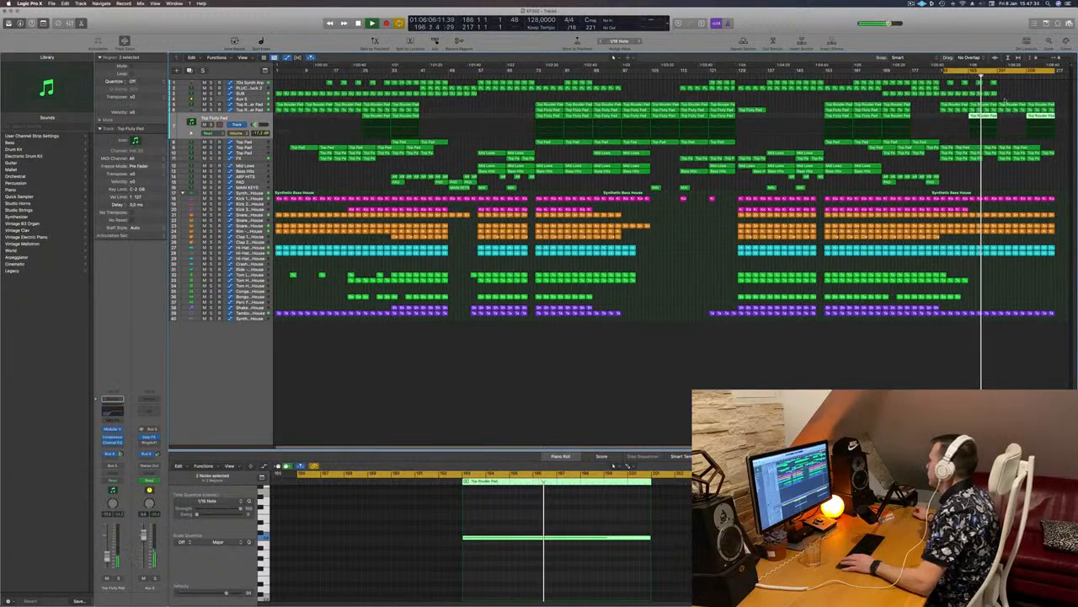
Step: Delete the Top Rounder Pad, Top Fluty Pad and automated Top Pad regions from bar 201 onward
left_click_drag(1000, 100, 1053, 118)
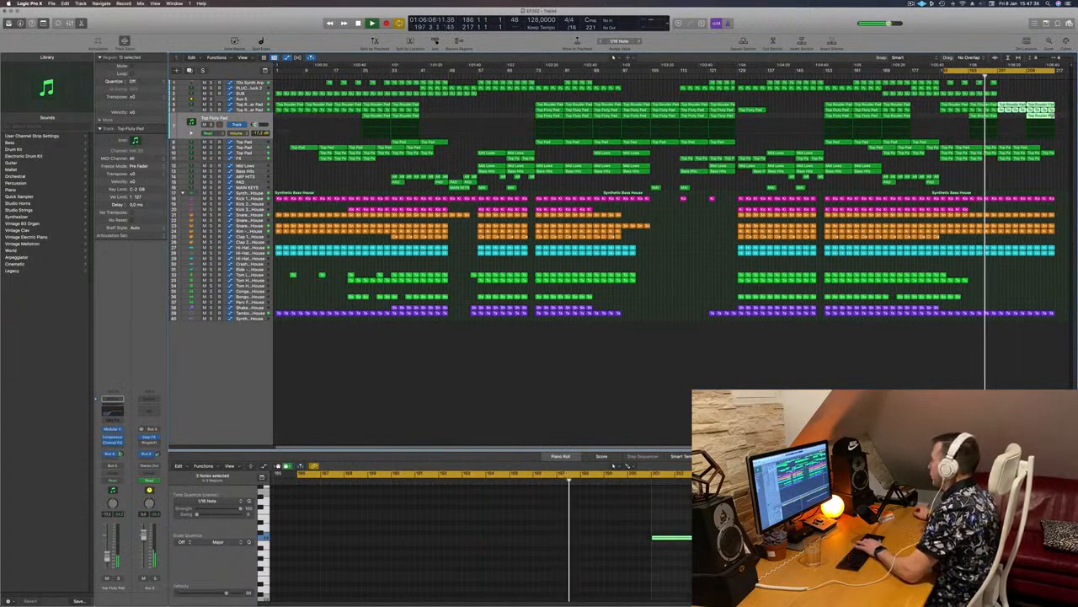
key("Delete")
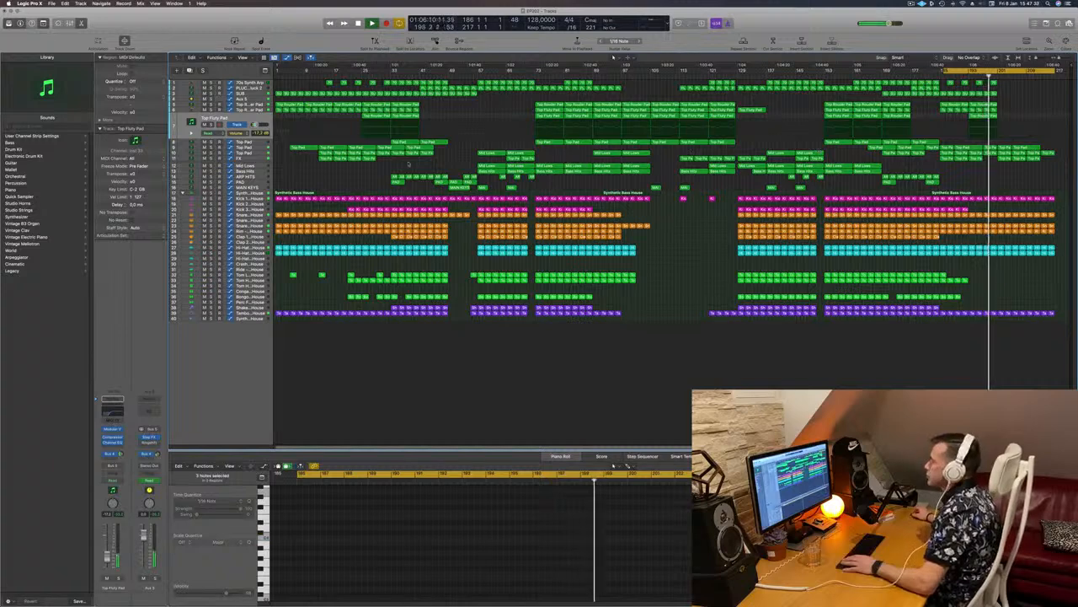
key("Down")
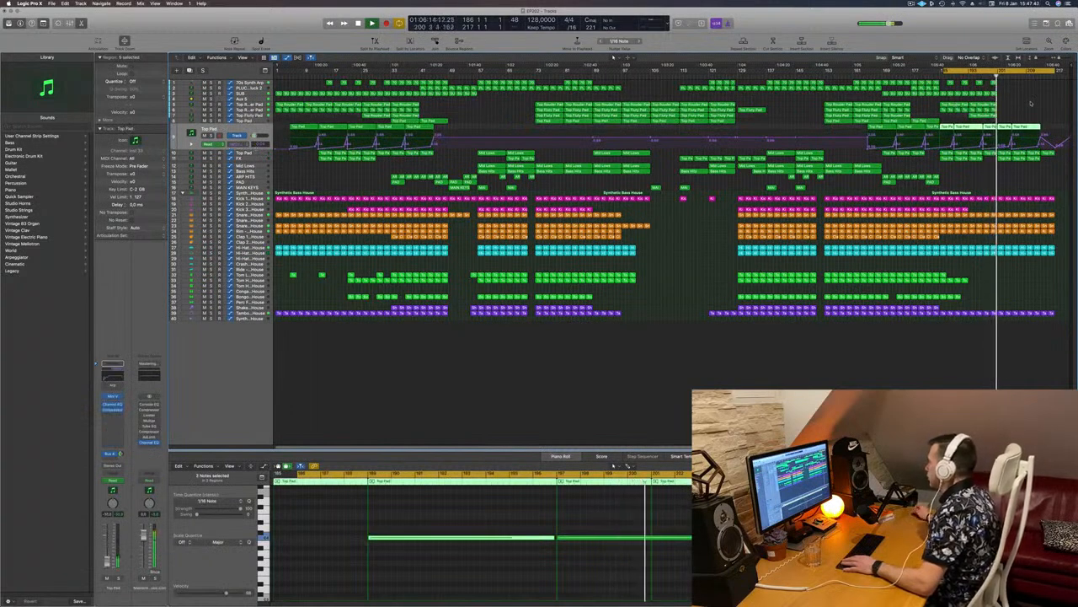
left_click_drag(1005, 119, 1023, 127)
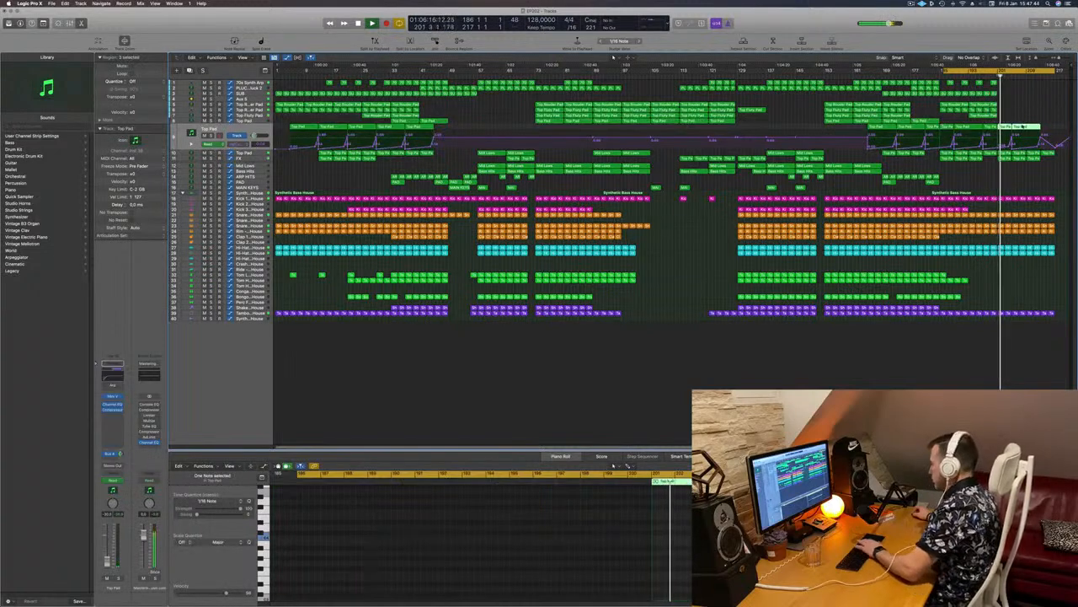
key("Delete")
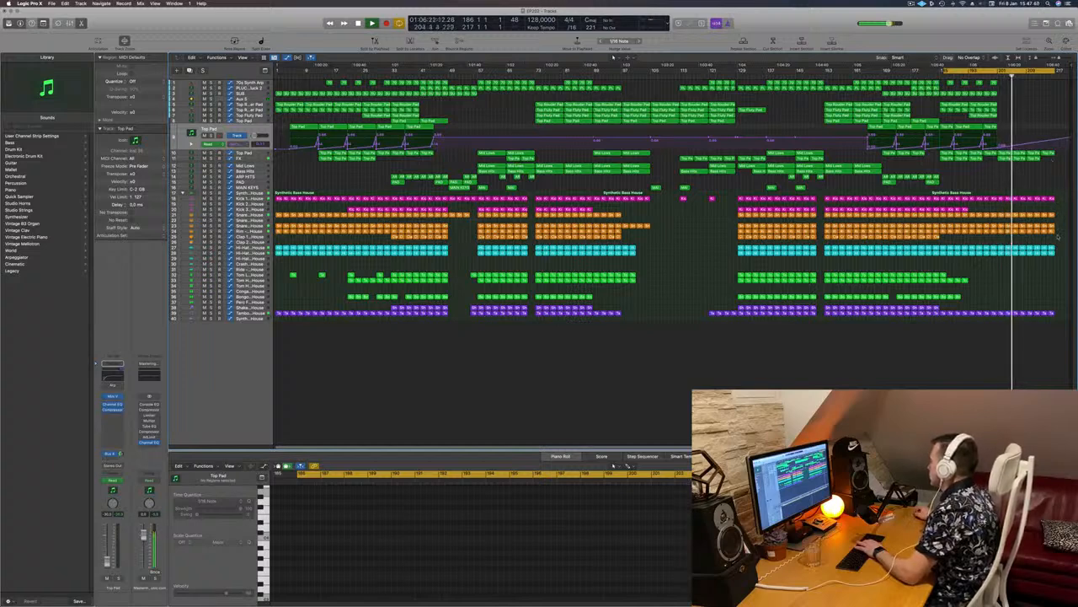
Step: Delete the Tambourine, Snare 3 and Rim regions from about bar 209 to the end of the track
left_click(1030, 313)
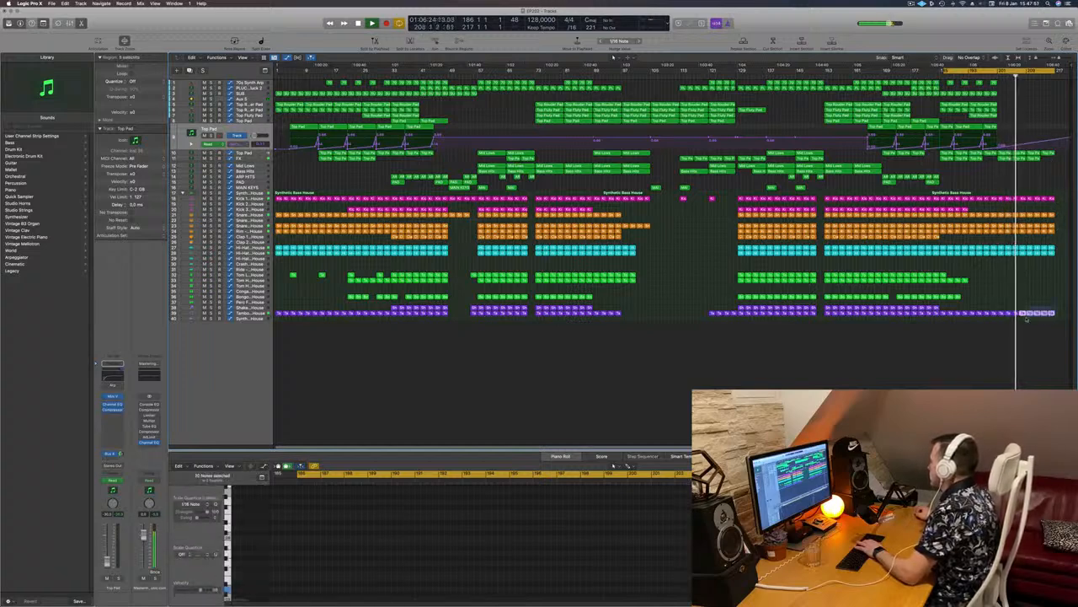
key("Delete")
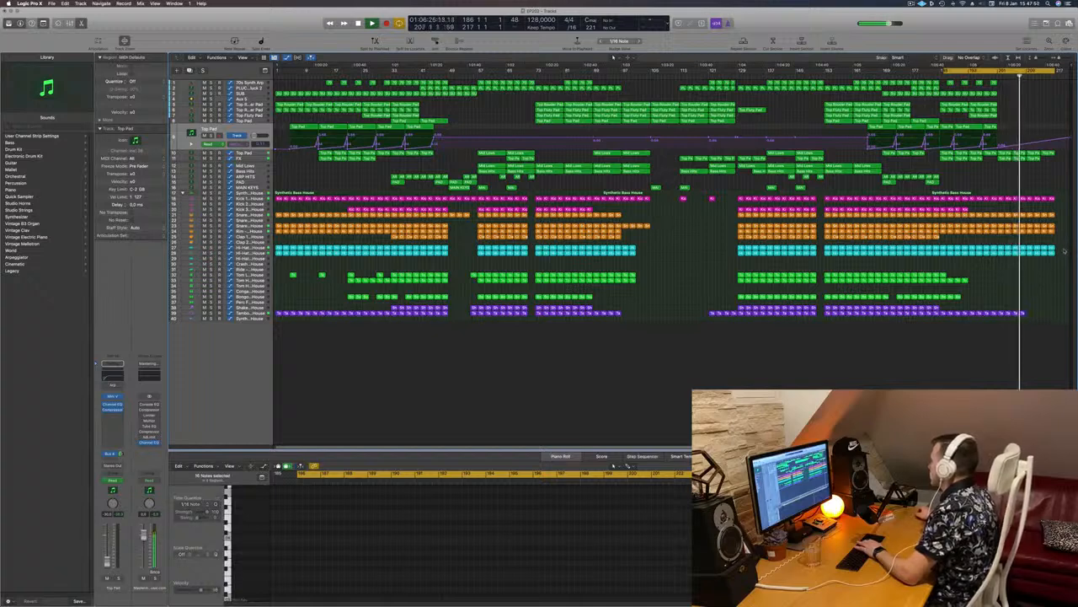
left_click(1051, 228)
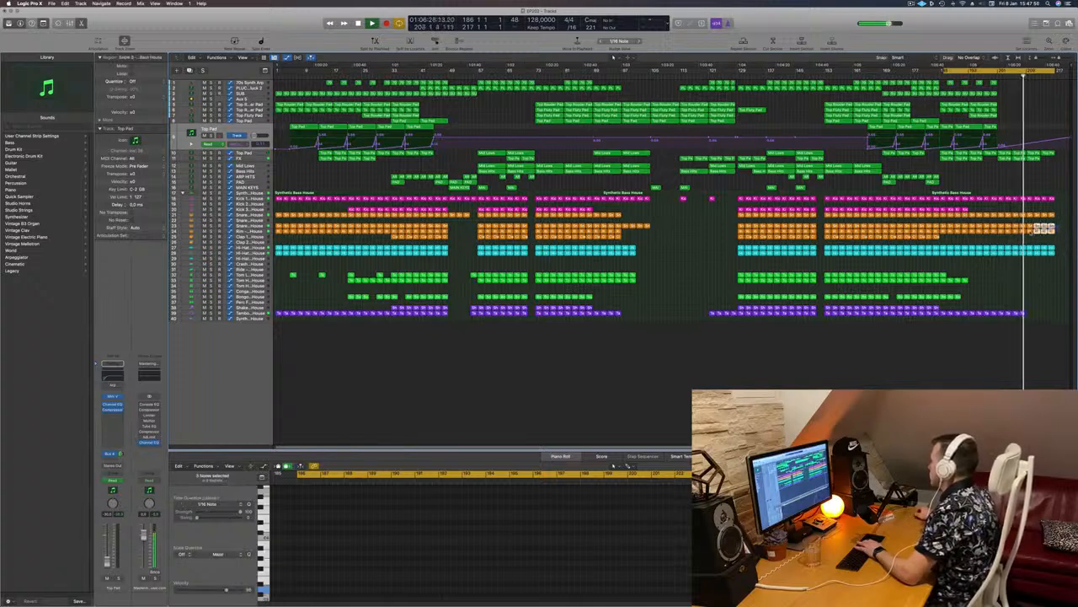
key("Delete")
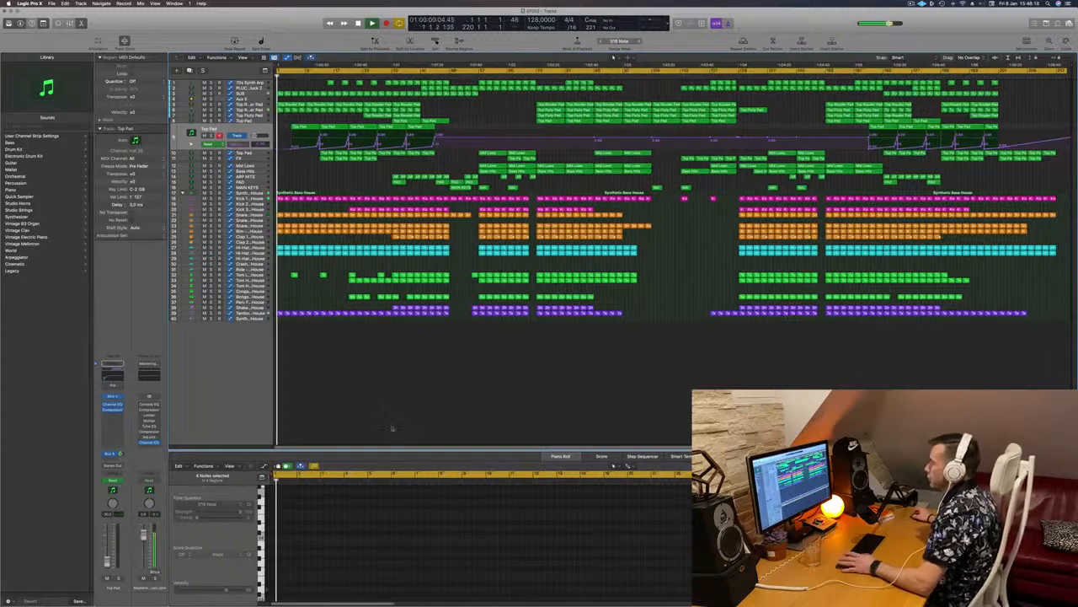
Step: Select the Aux 5 track to display its automation across the whole arrangement
key("super+Down")
key("super+Down")
key("super+Down")
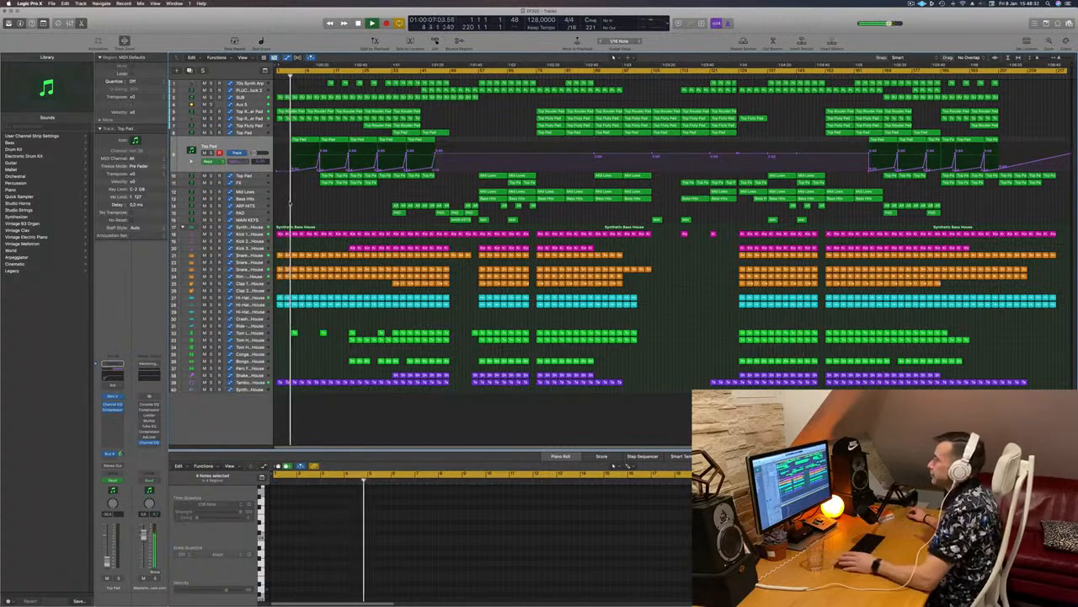
key("super+Right")
key("super+Right")
key("super+Right")
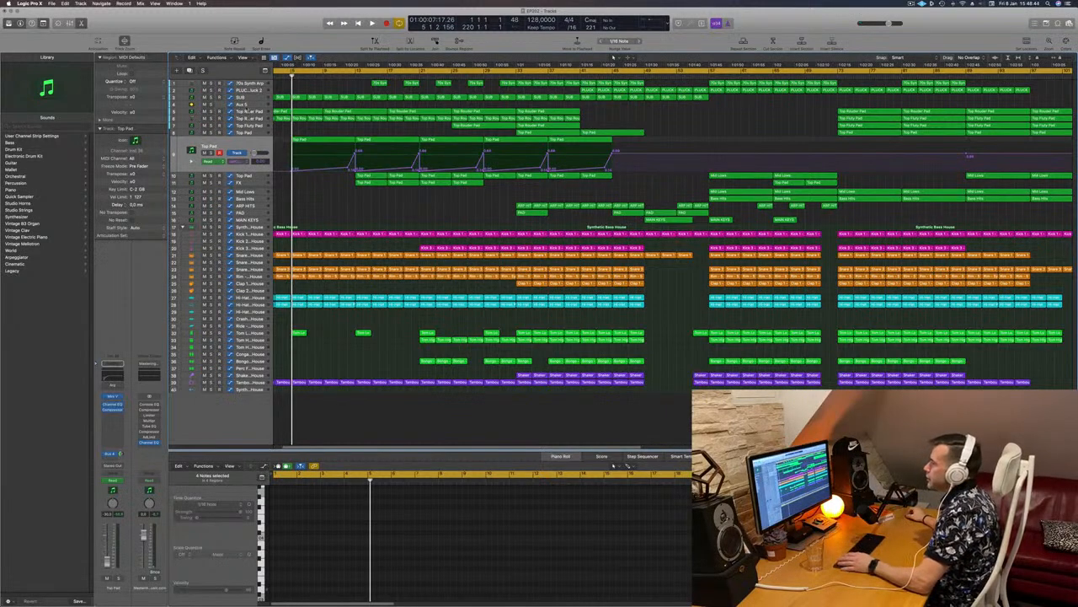
left_click(248, 102)
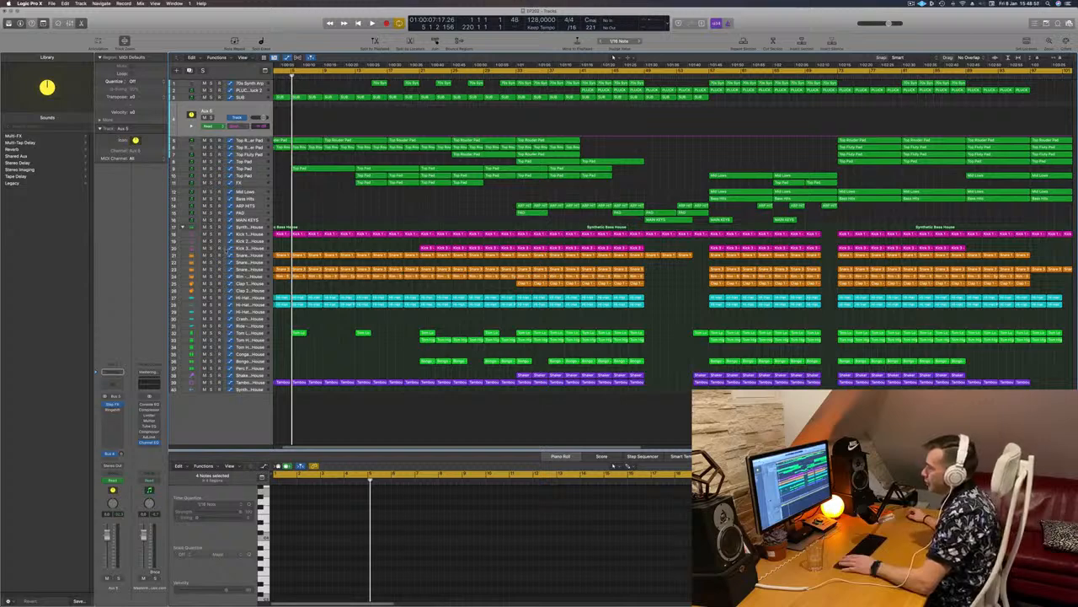
left_click(336, 209, "ctrl+alt")
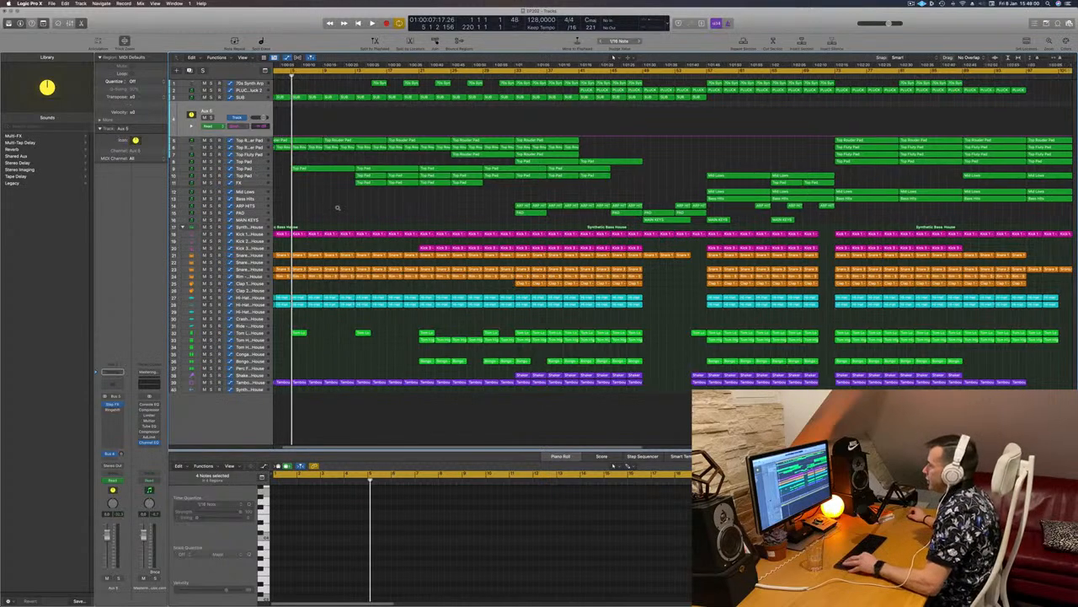
left_click(336, 208, "ctrl+alt")
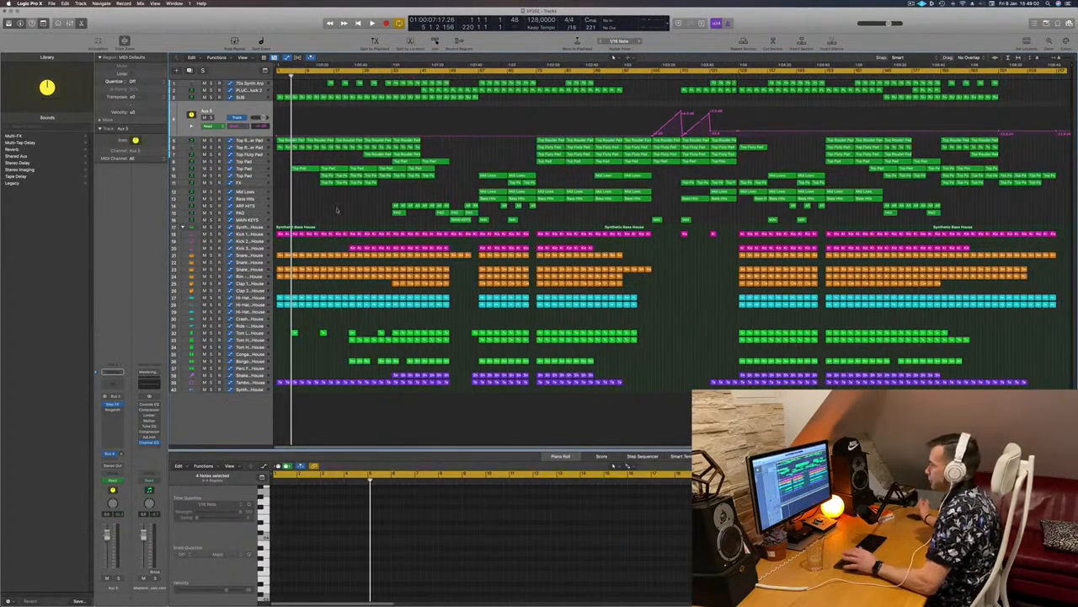
Step: Play from the start and delete the last half bar of both Top Rounder Pad parts before bar 5, splitting notes that cross the cut
key("space")
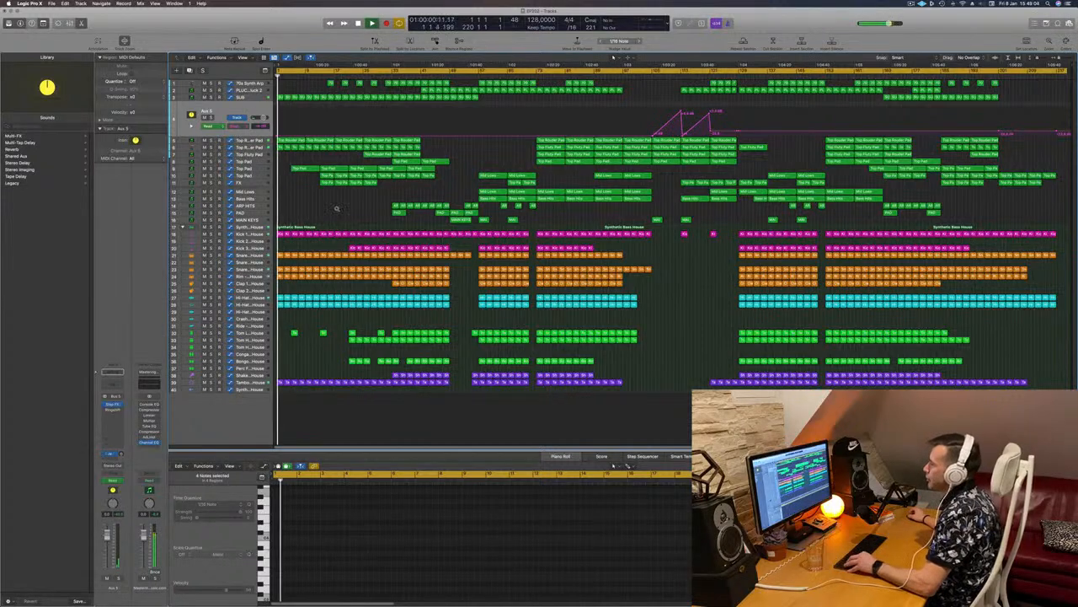
scroll(337, 208, "right", 10)
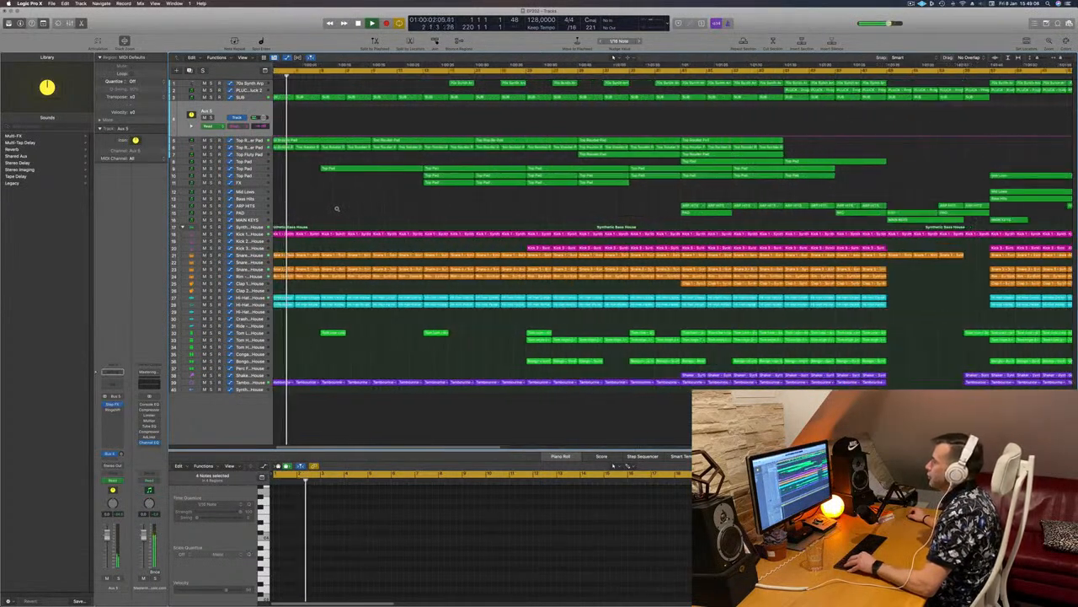
scroll(336, 208, "right", 2)
scroll(323, 158, "right", 2)
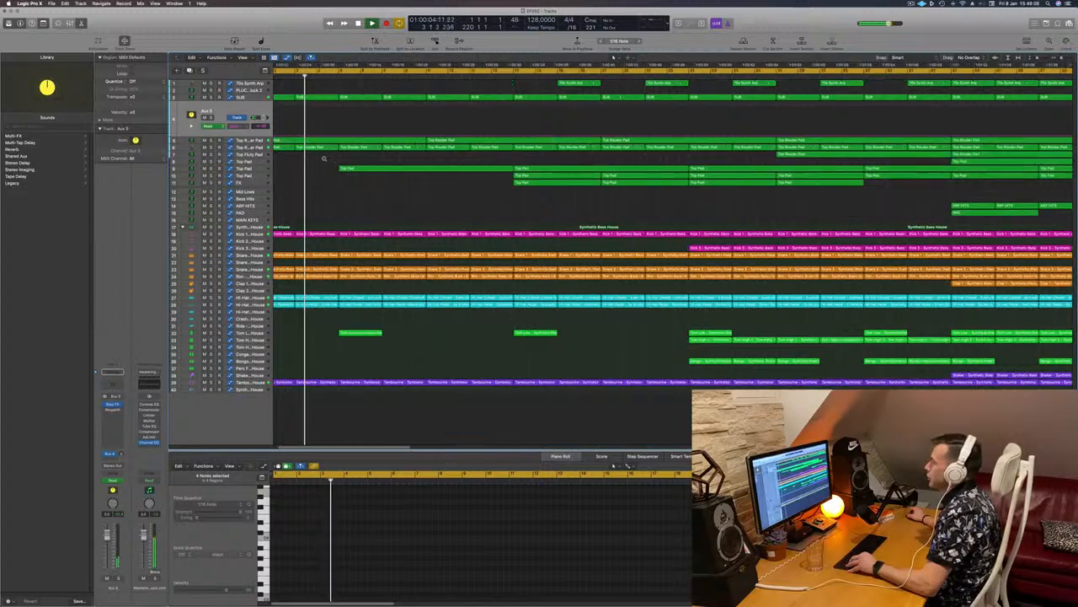
scroll(324, 159, "right", 1)
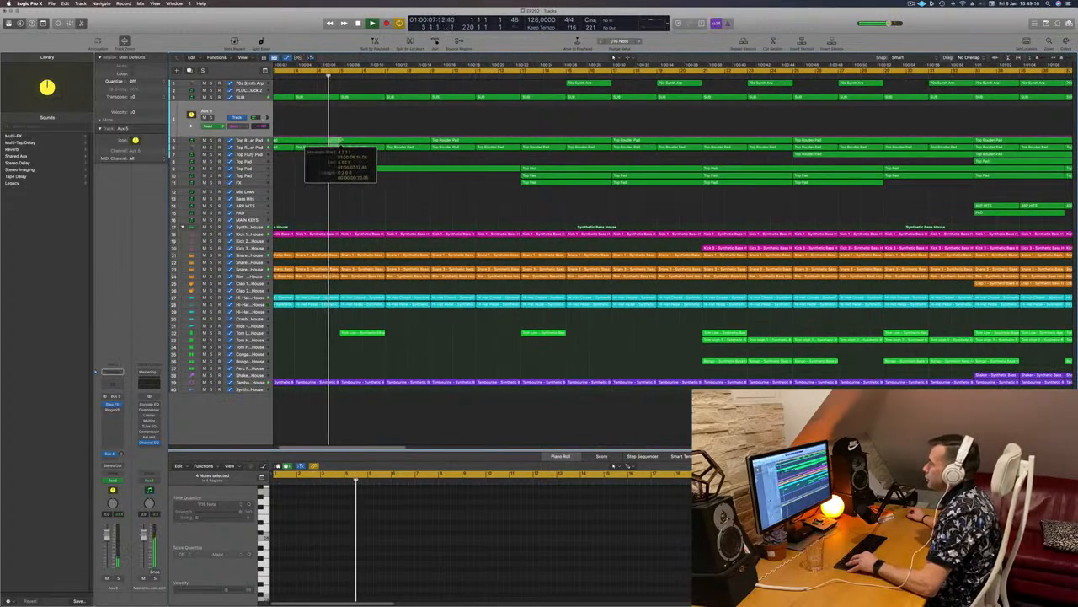
left_click_drag(340, 144, 340, 154)
key("Delete")
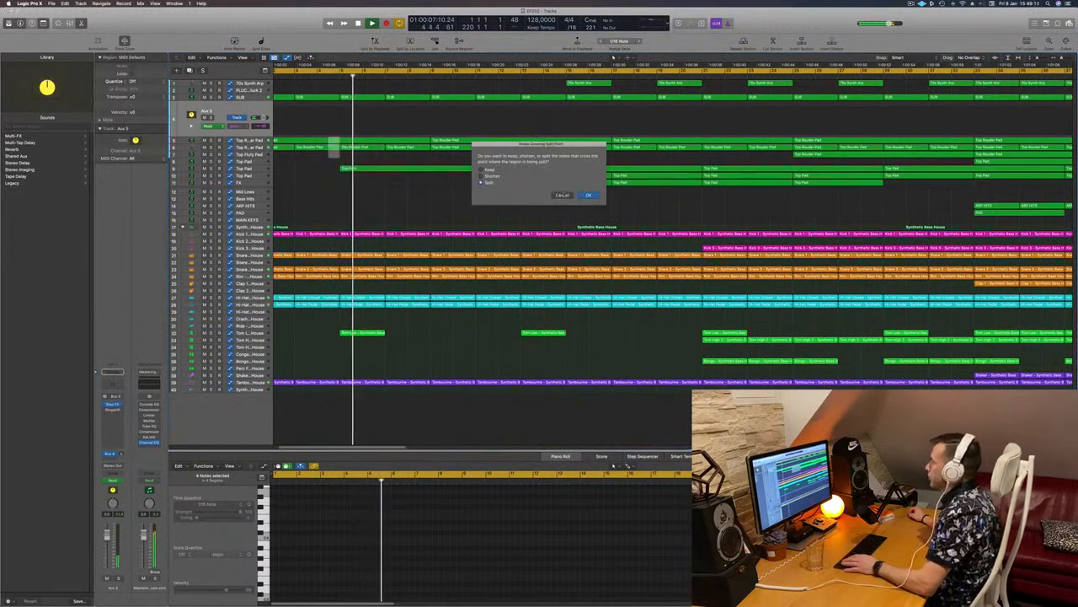
left_click(584, 195)
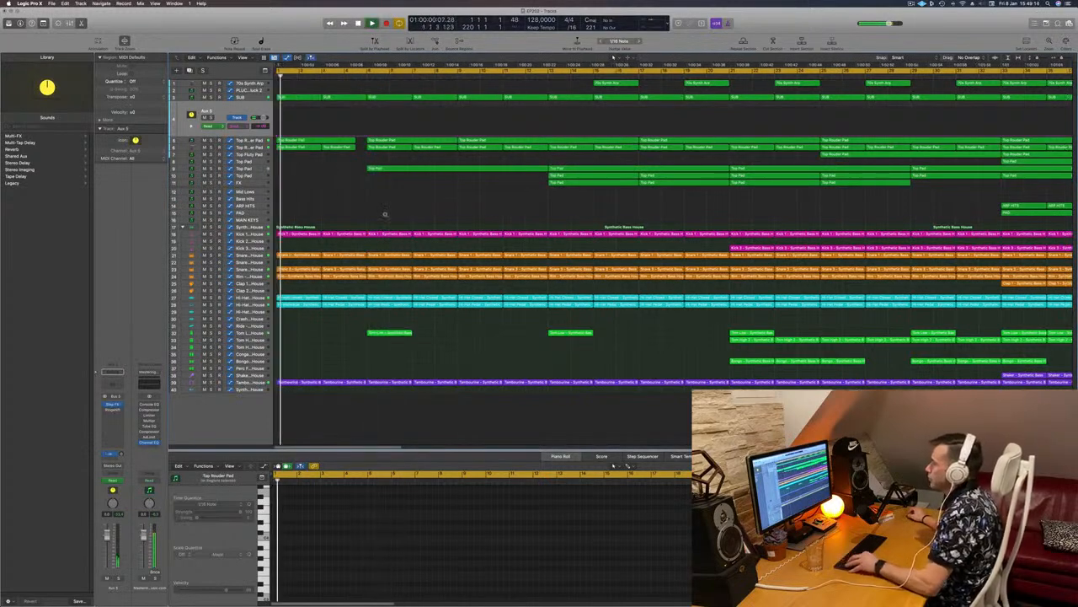
Step: Cut the last beat before bar 5 out of the two hi-hat tracks and the Tambourine track, starting at 4 4 1 1
scroll(388, 216, "right", 1)
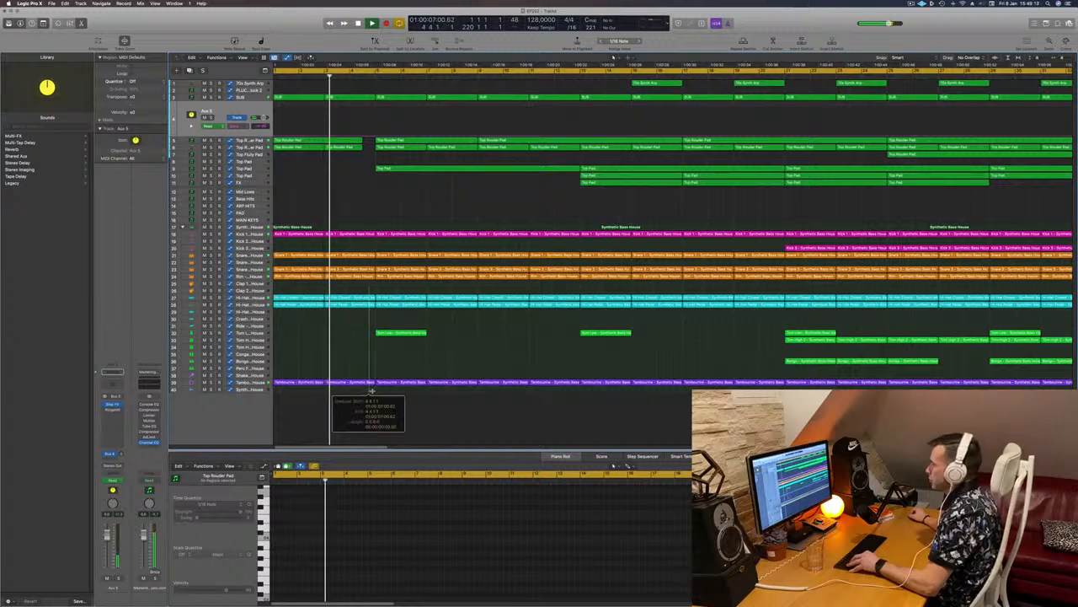
left_click_drag(372, 390, 372, 389)
key("Delete")
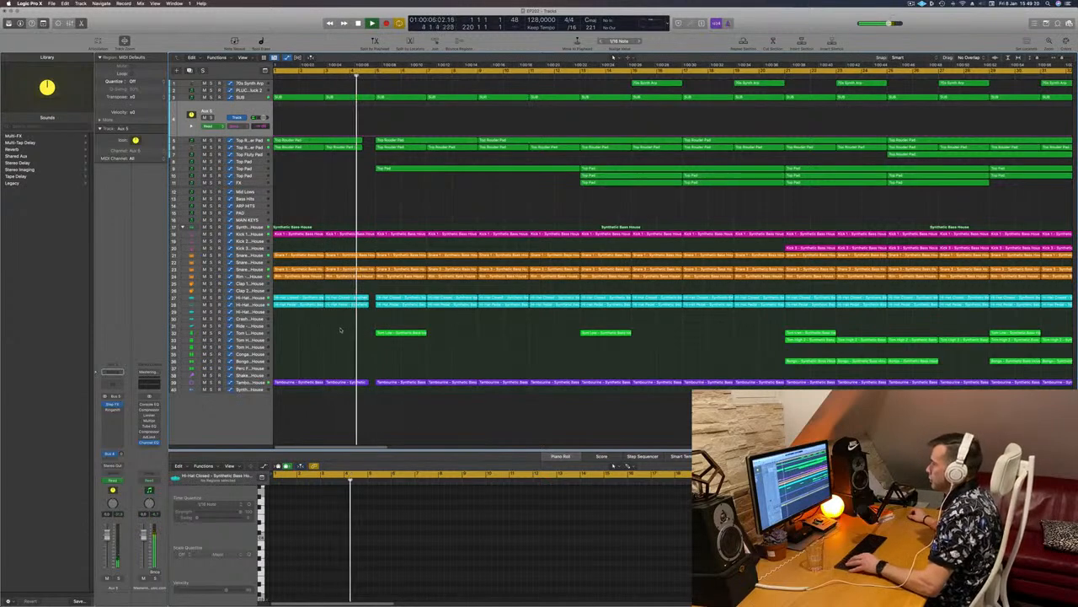
key("super+Left")
key("super+Left")
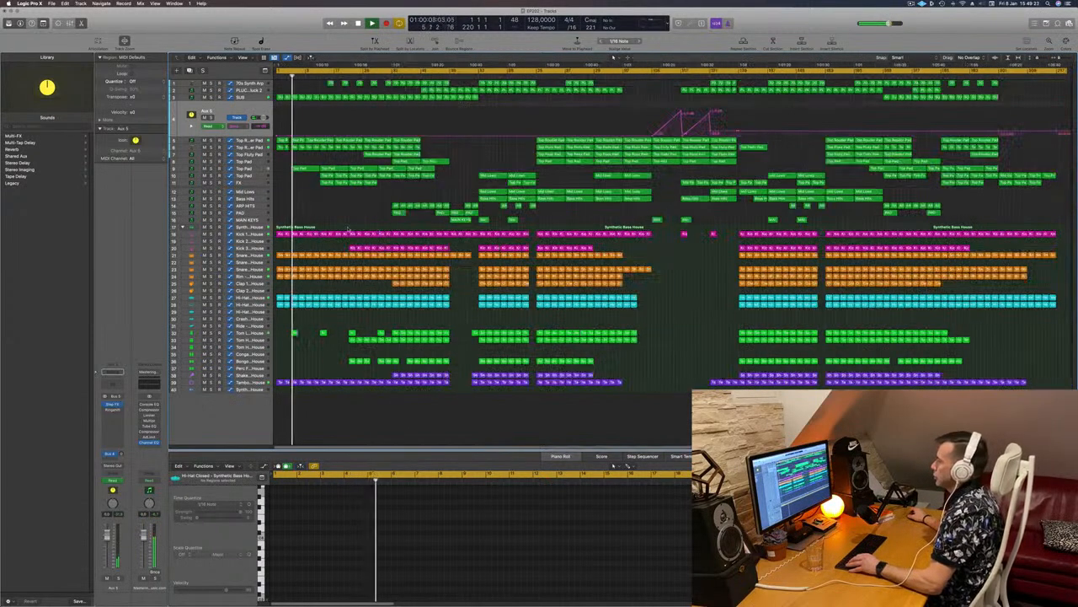
Step: Shorten the two hi-hat regions before bar 5 by one more beat and restart playback from the beginning
key("super+Right")
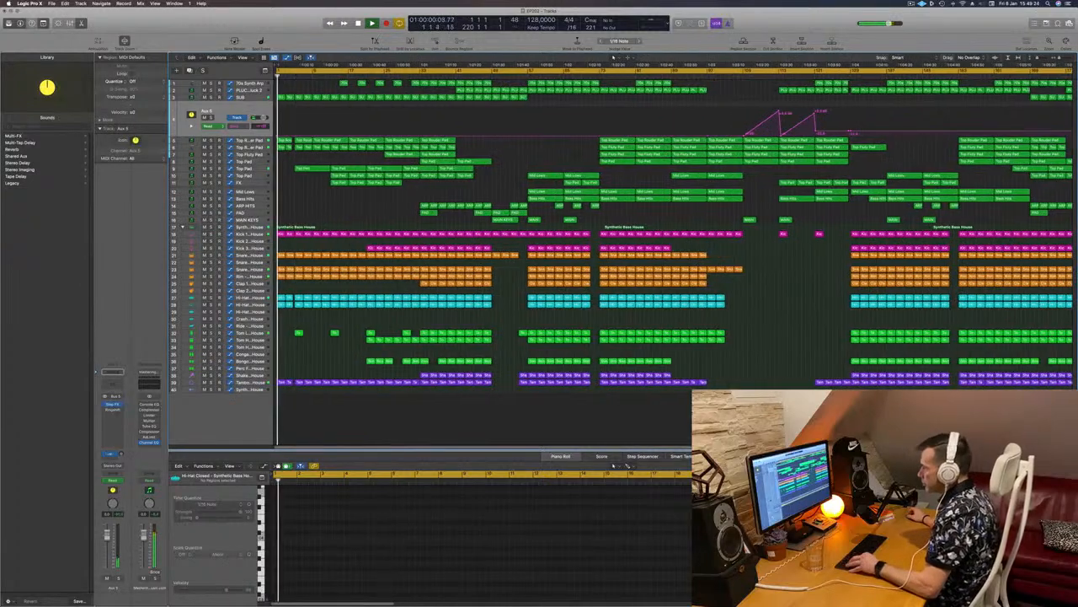
key("super+Right")
key("super+Right")
key("super+Right")
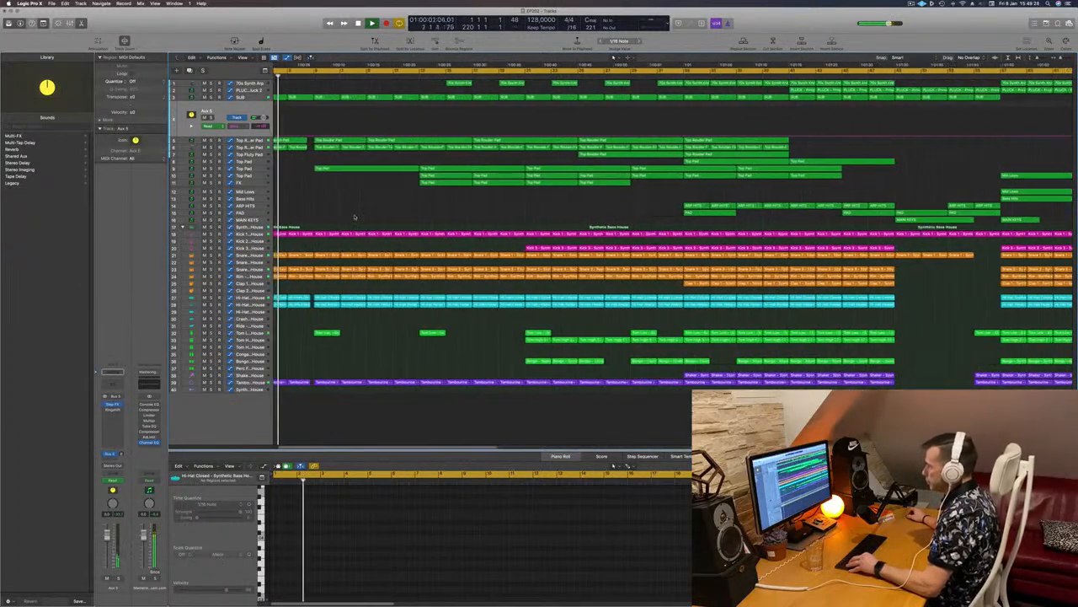
key("super+Right")
key("super+Right")
key("super+Right")
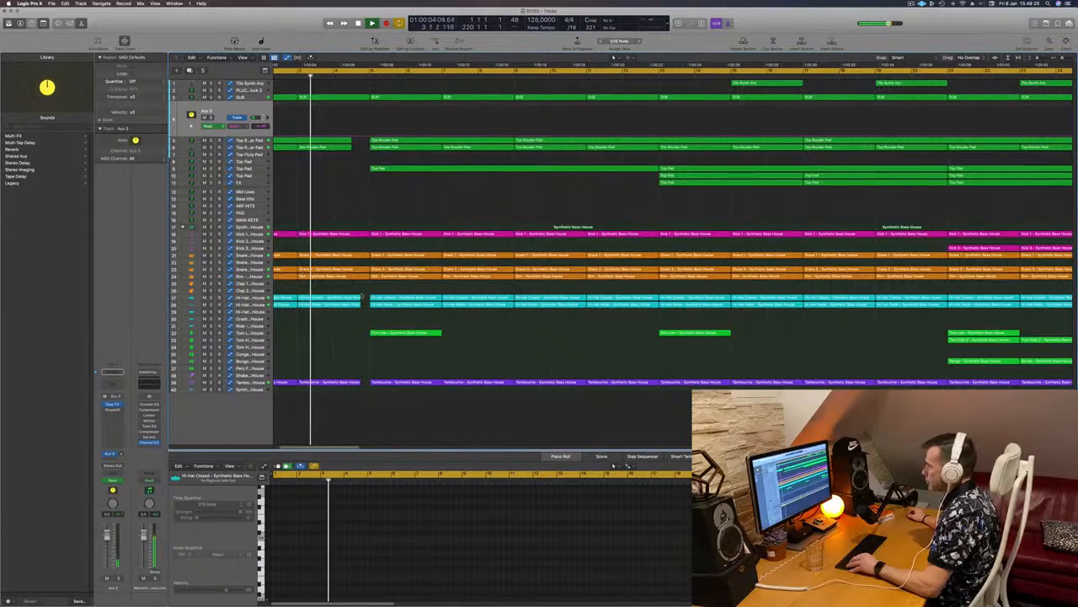
left_click_drag(361, 293, 356, 321)
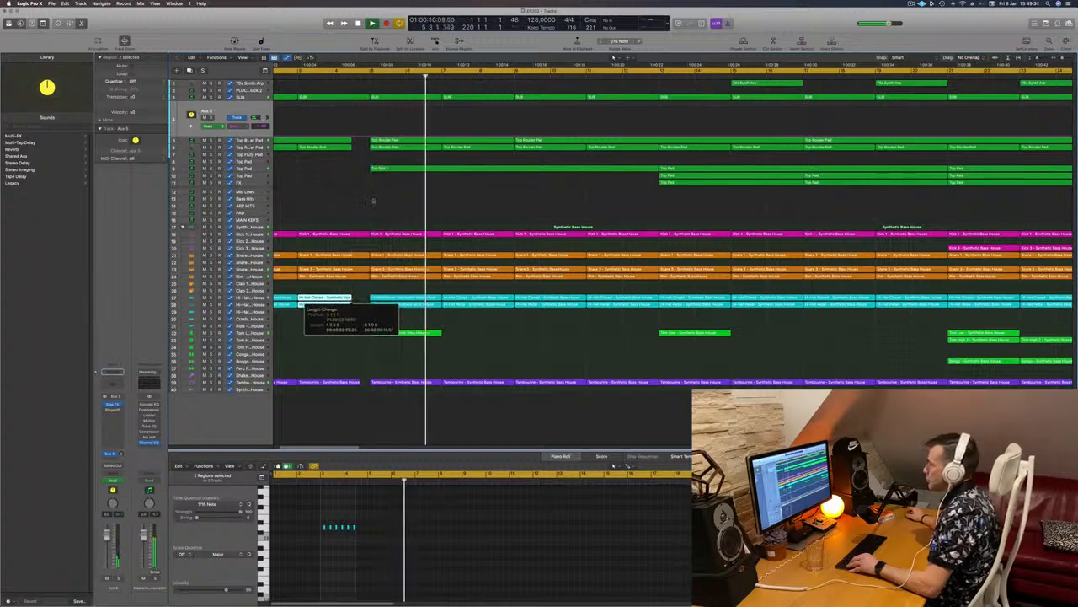
key("Return")
key("super+Left")
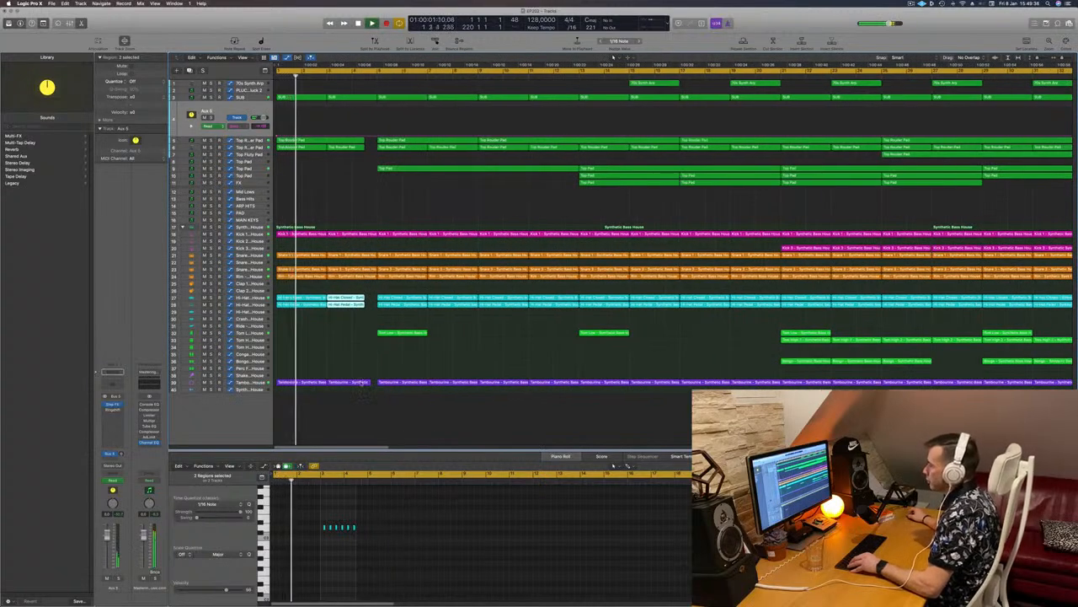
Step: Shorten the Tambourine region before bar 5 by one beat to match the trimmed hi-hats
left_click(365, 383)
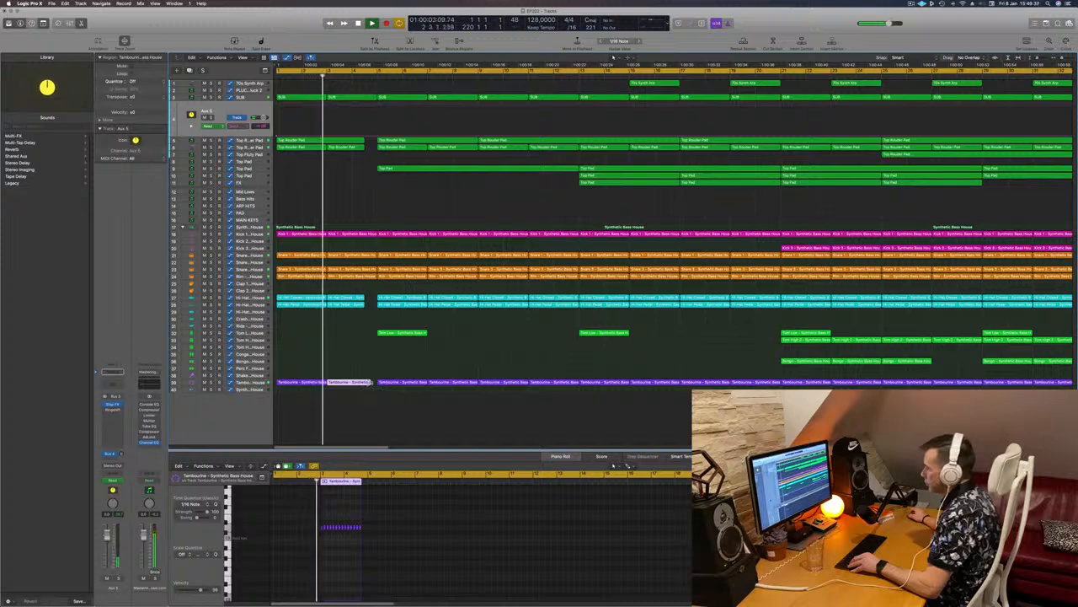
left_click_drag(369, 383, 362, 385)
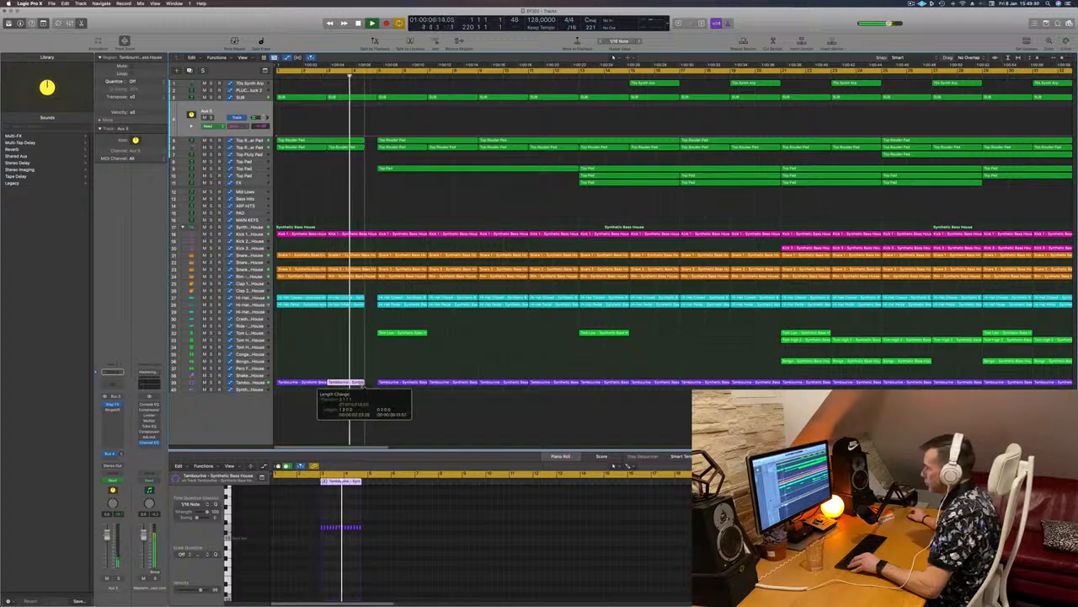
scroll(342, 358, "left", 8)
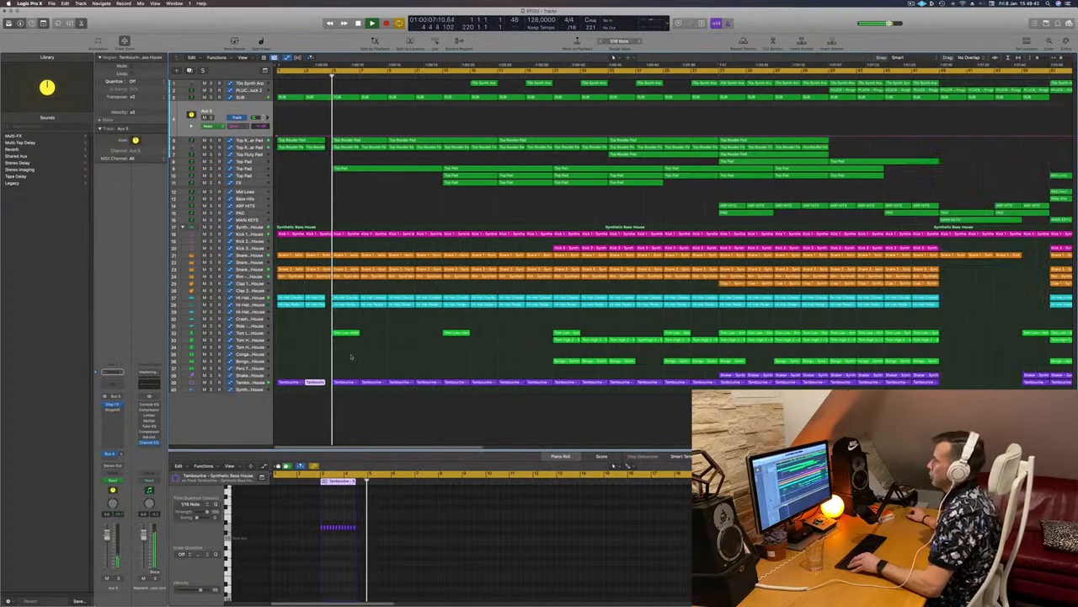
scroll(350, 361, "right", 6)
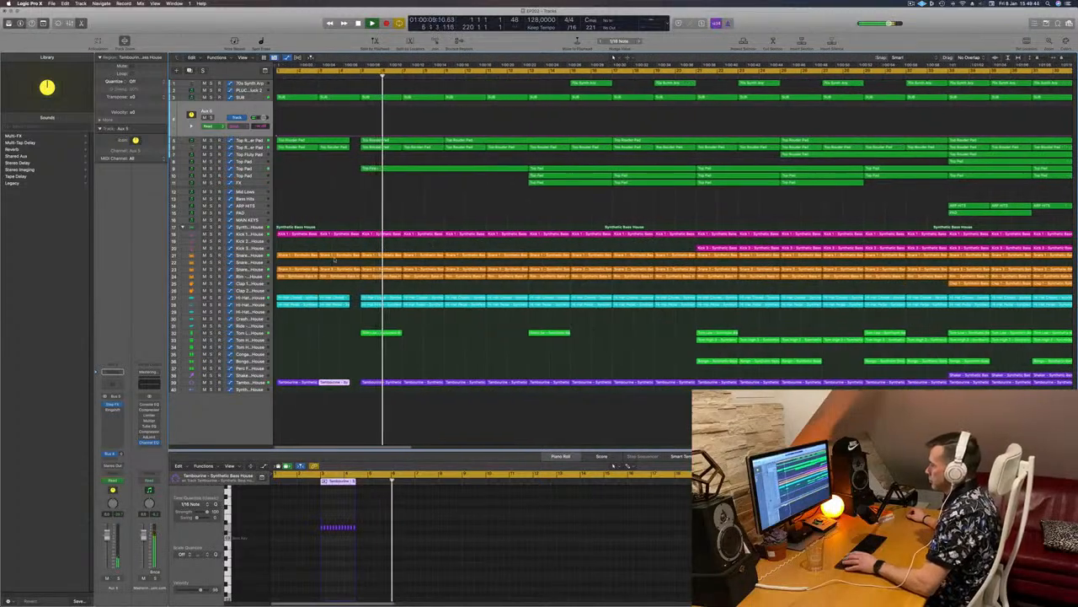
Step: Cut the last half bar before bar 5 out of the Kick 1, Snare 1, Snare 3 and Rim regions
key("Return")
scroll(352, 240, "right", 2)
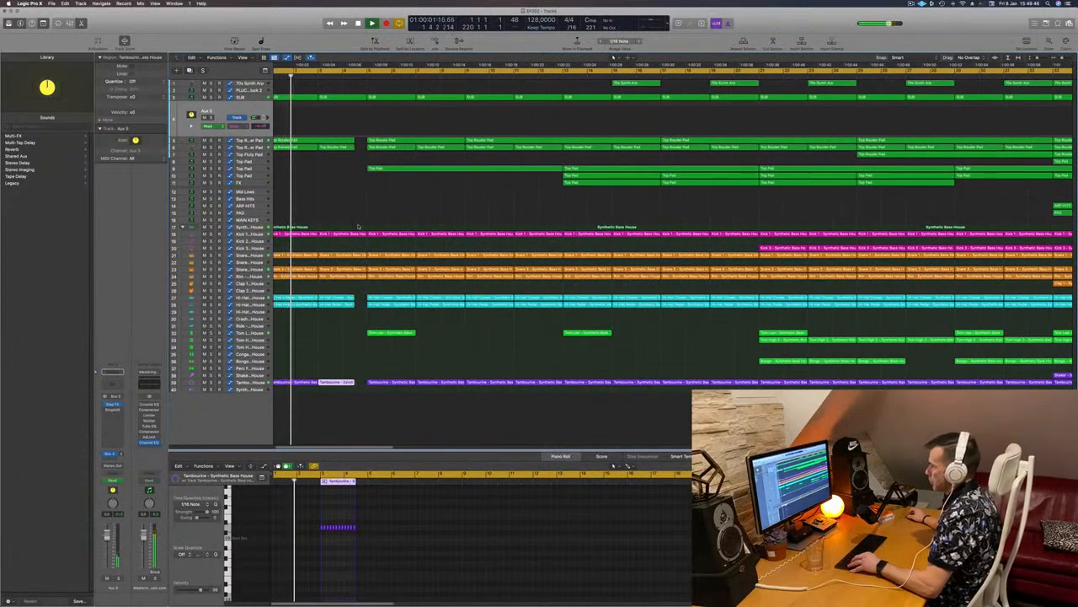
left_click_drag(355, 226, 362, 297)
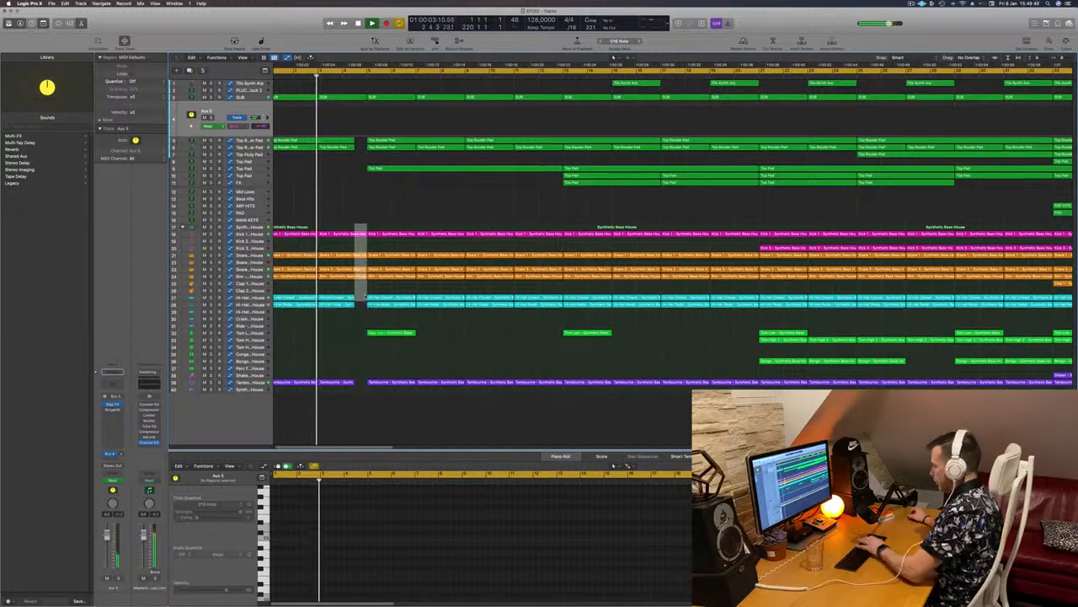
left_click(353, 237)
Step: Listen through the intro from the beginning to check the drum and pad break before bar 5
scroll(344, 226, "left", 5)
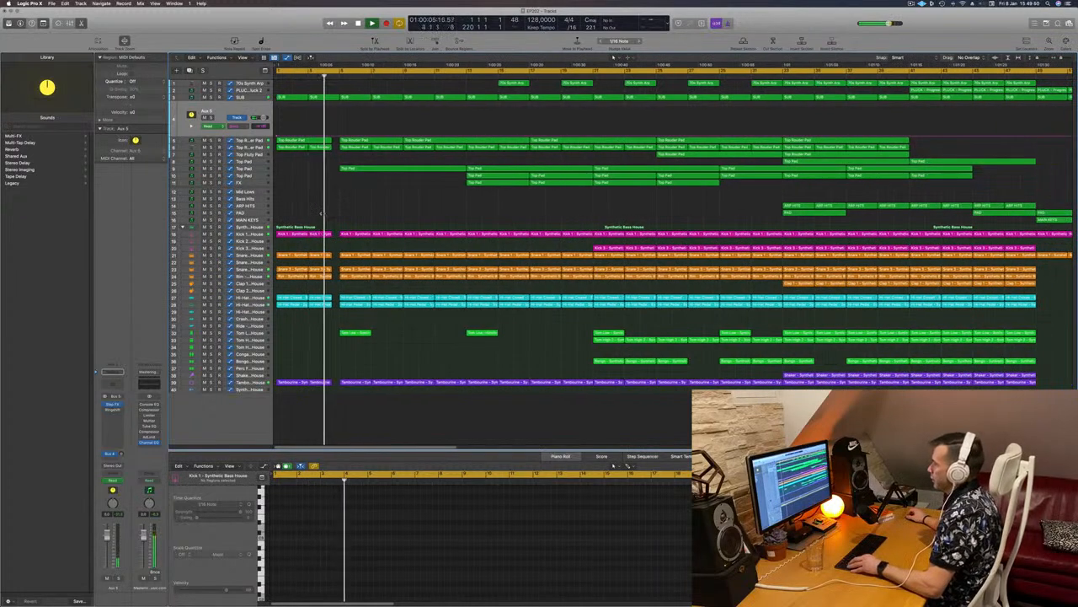
scroll(335, 217, "right", 3)
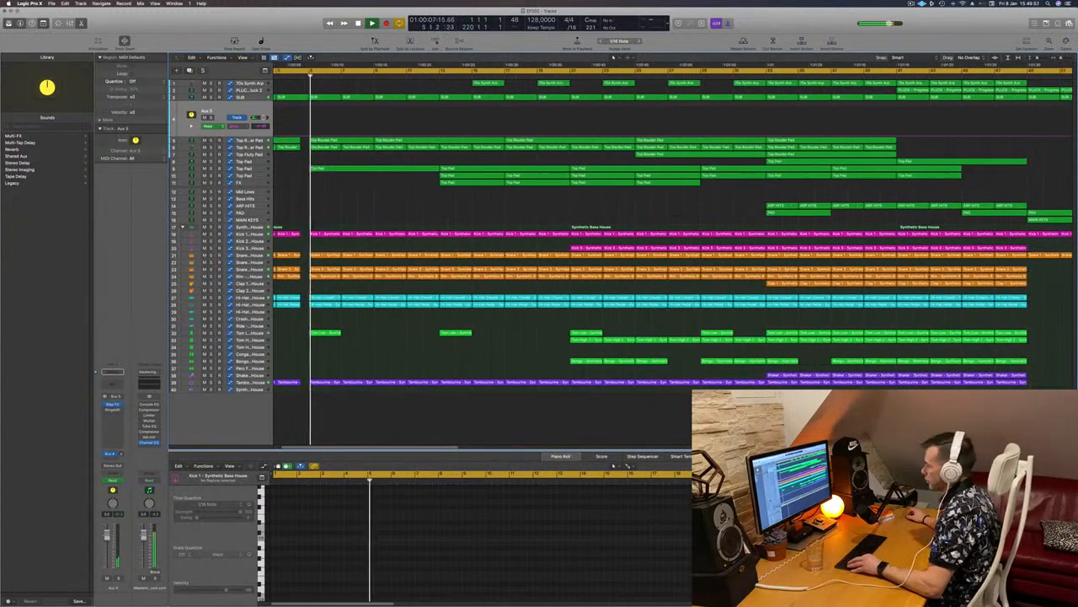
scroll(335, 217, "left", 3)
scroll(334, 217, "right", 2)
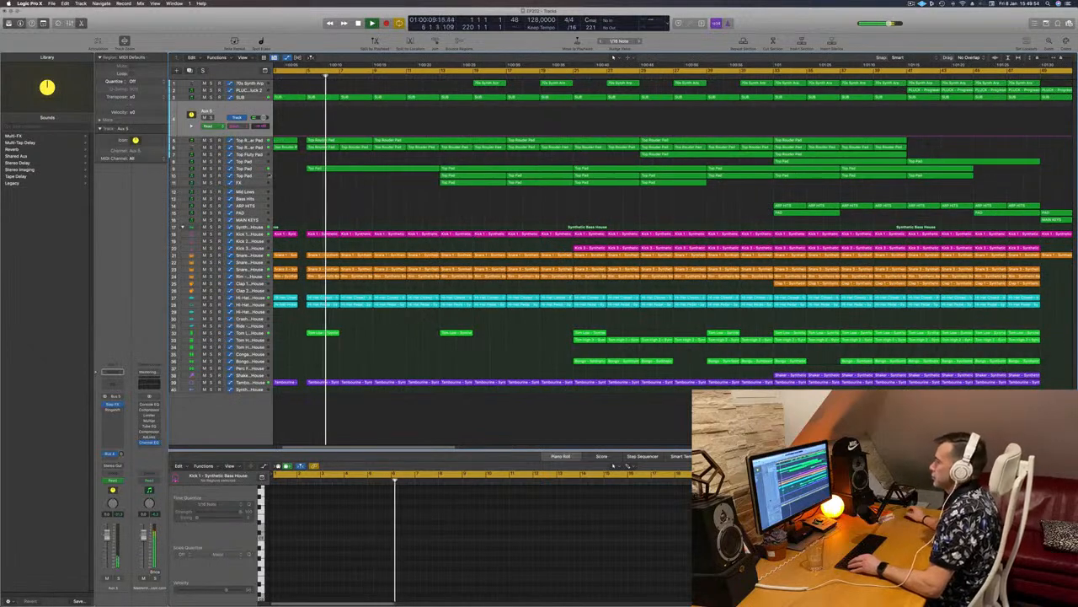
scroll(355, 219, "left", 3)
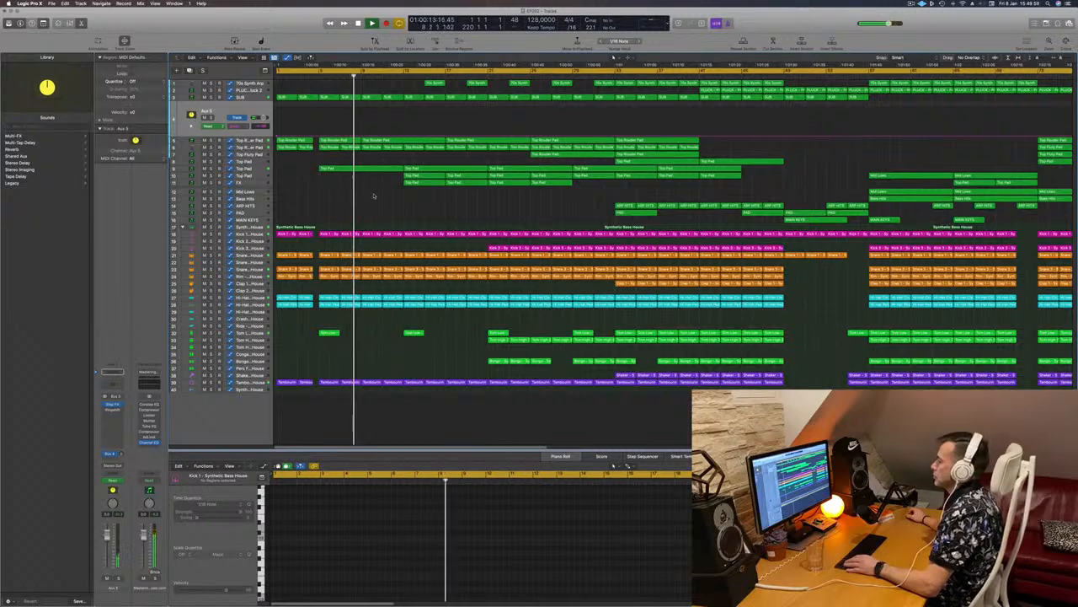
key("Return")
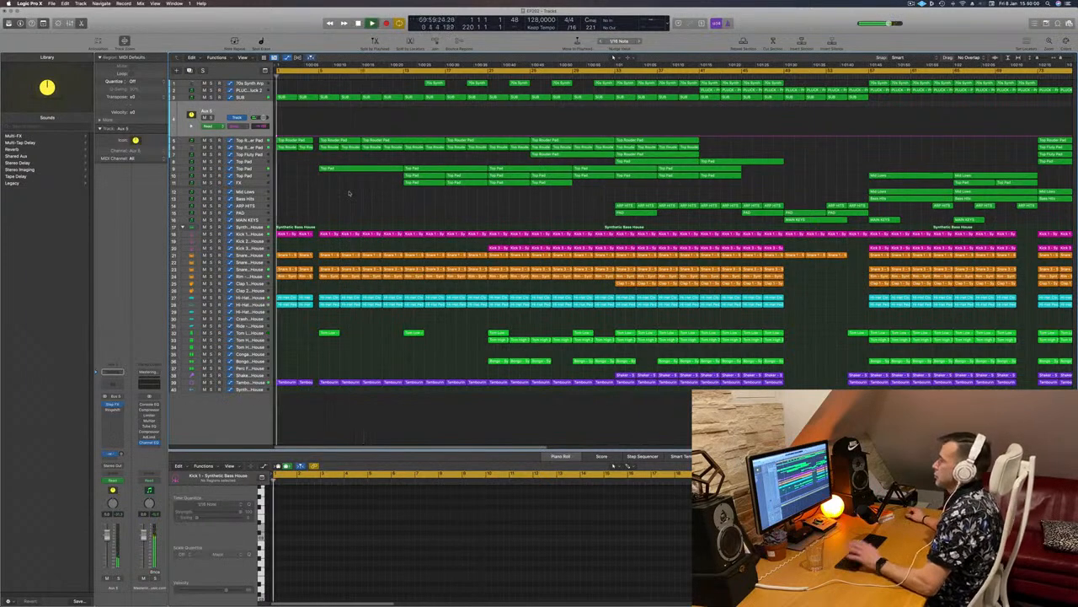
scroll(352, 195, "right", 3)
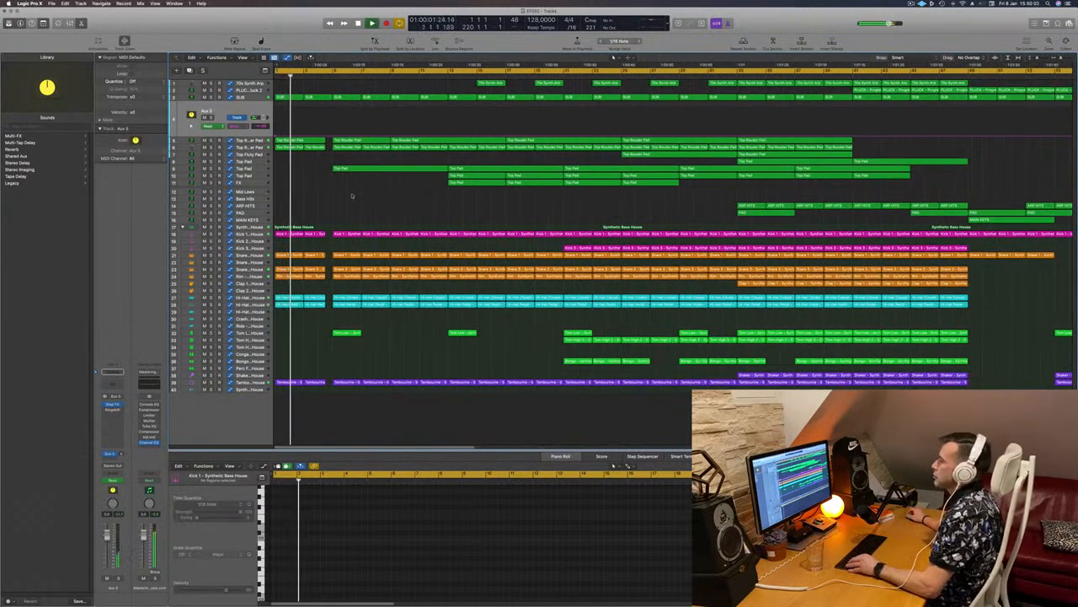
scroll(370, 204, "right", 2)
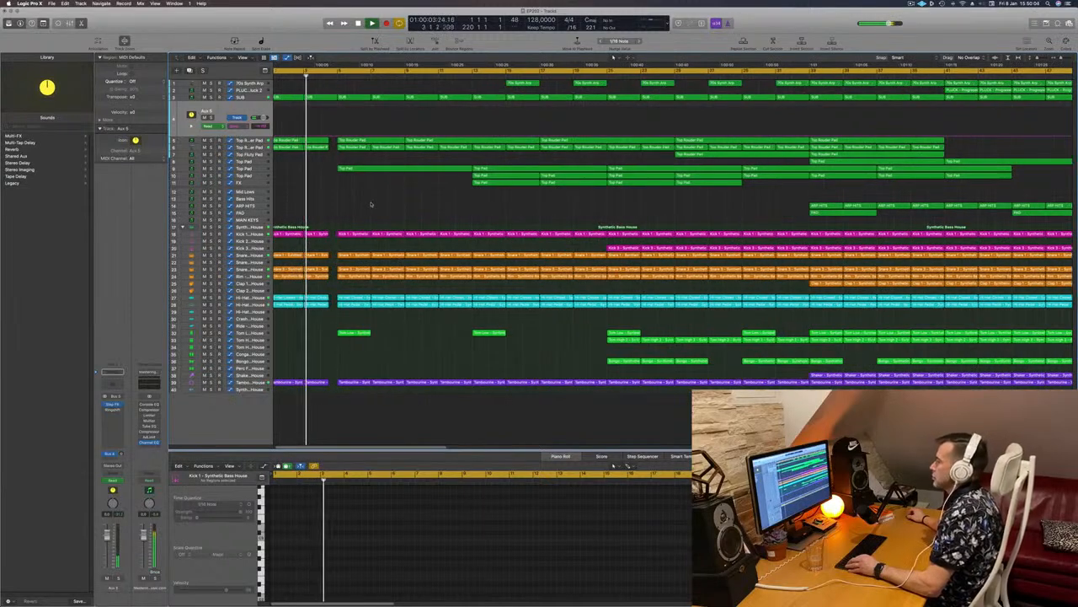
scroll(371, 204, "right", 3)
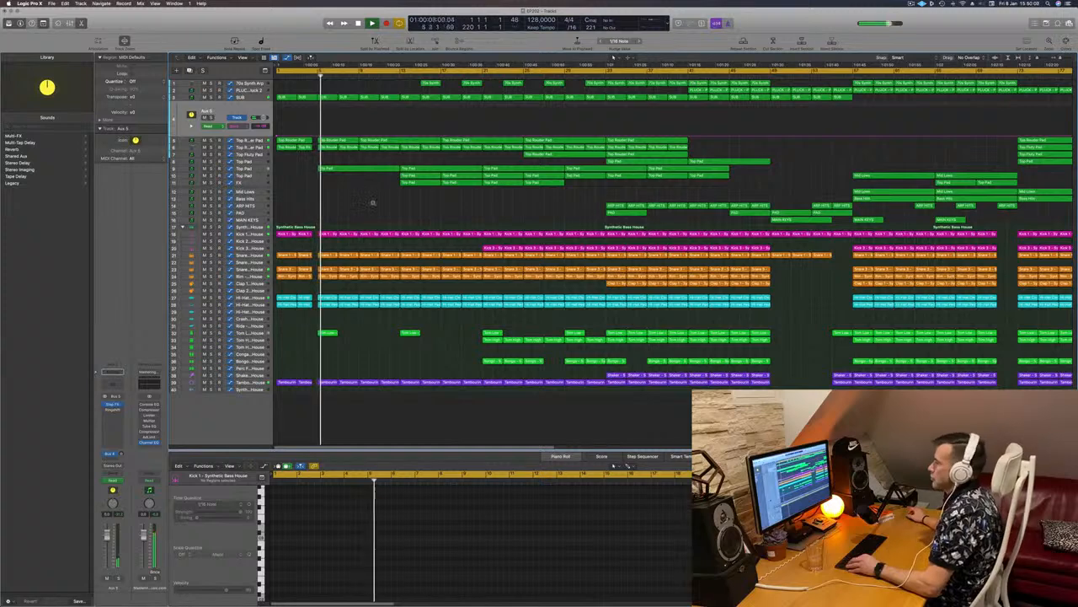
scroll(373, 203, "left", 2)
scroll(372, 203, "left", 2)
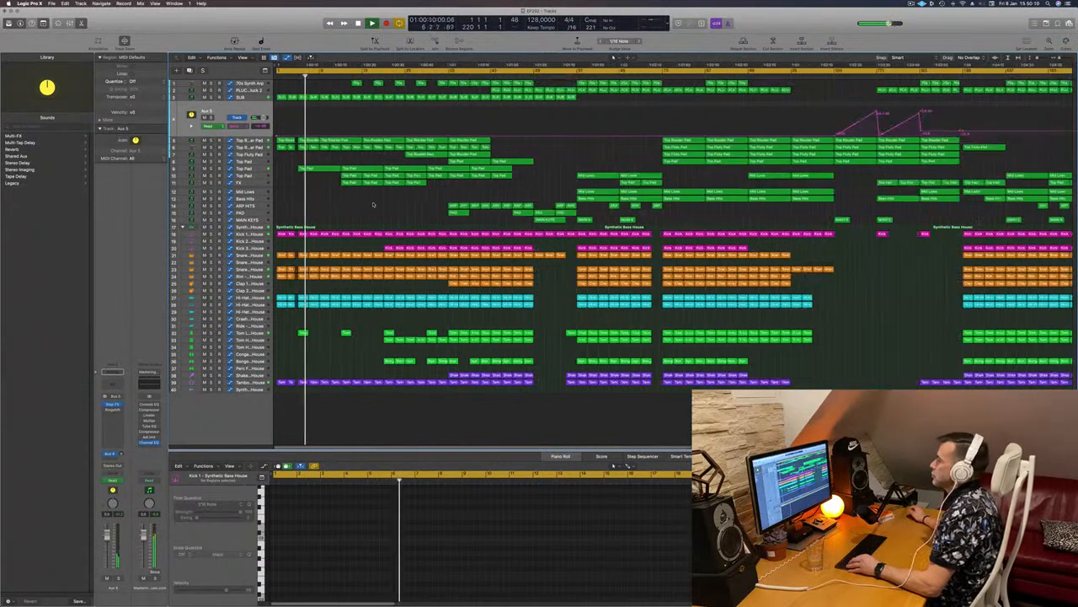
scroll(372, 203, "left", 2)
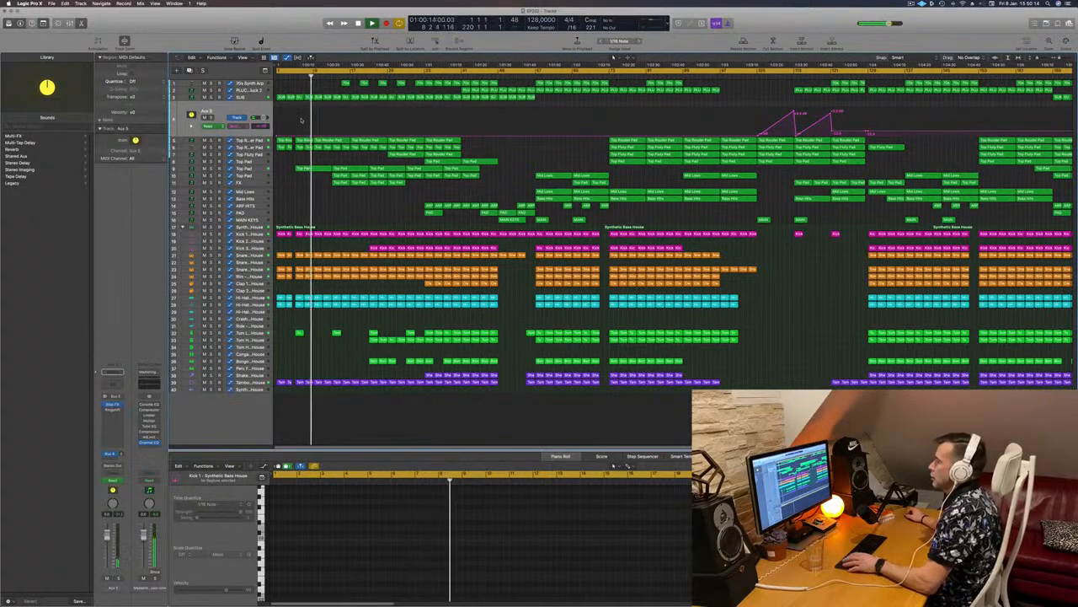
Step: Add a peak to the Aux 5 track's send automation, rising to bar 5 and falling back by bar 9
key("super+Right")
key("super+Right")
key("super+Right")
key("super+Right")
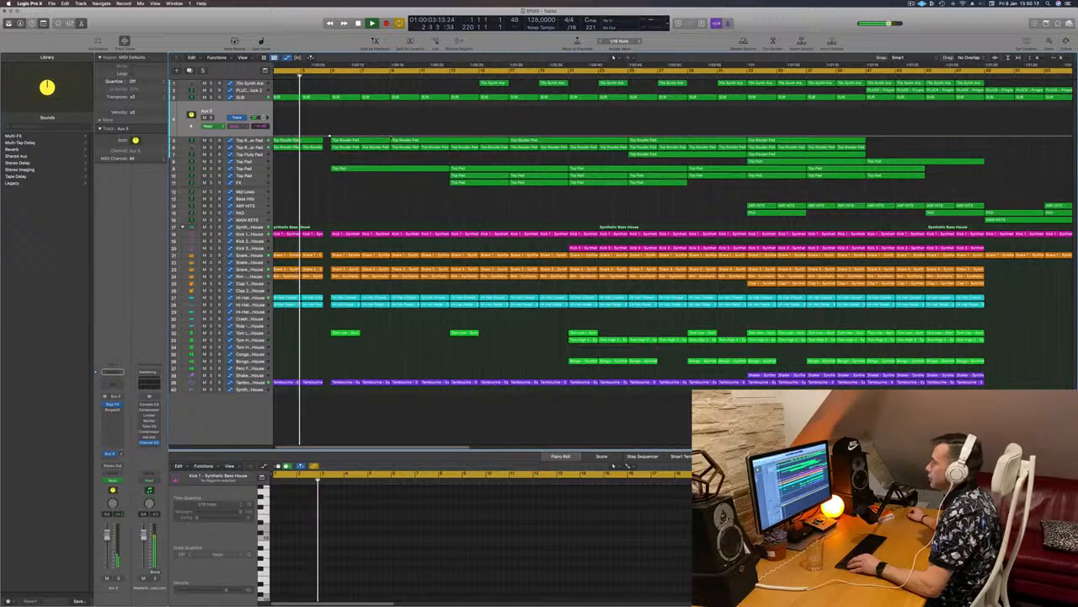
key("Return")
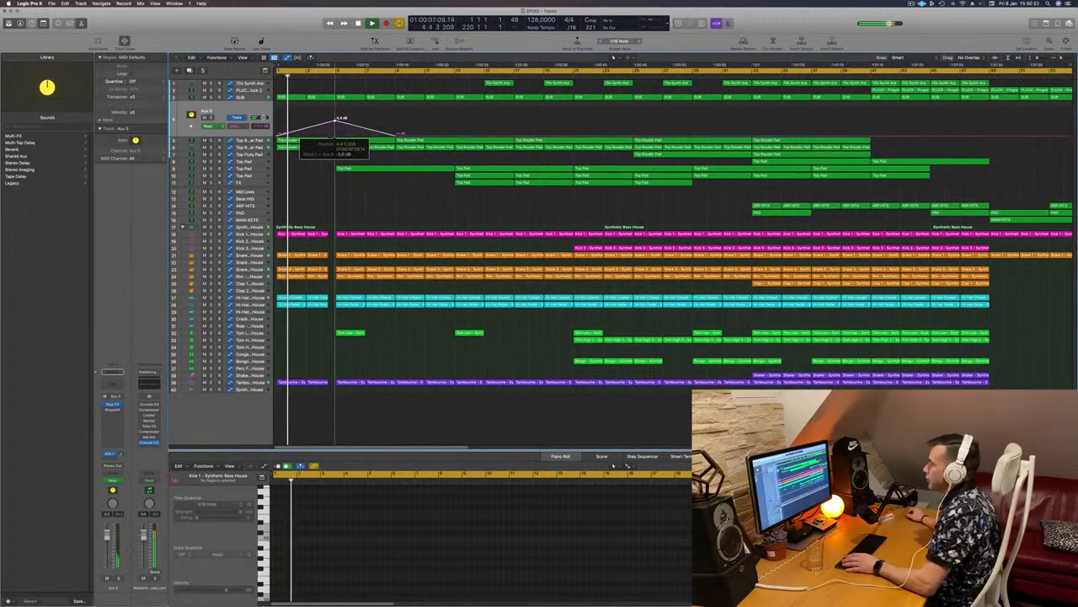
key("super+Left")
key("super+Left")
key("super+Left")
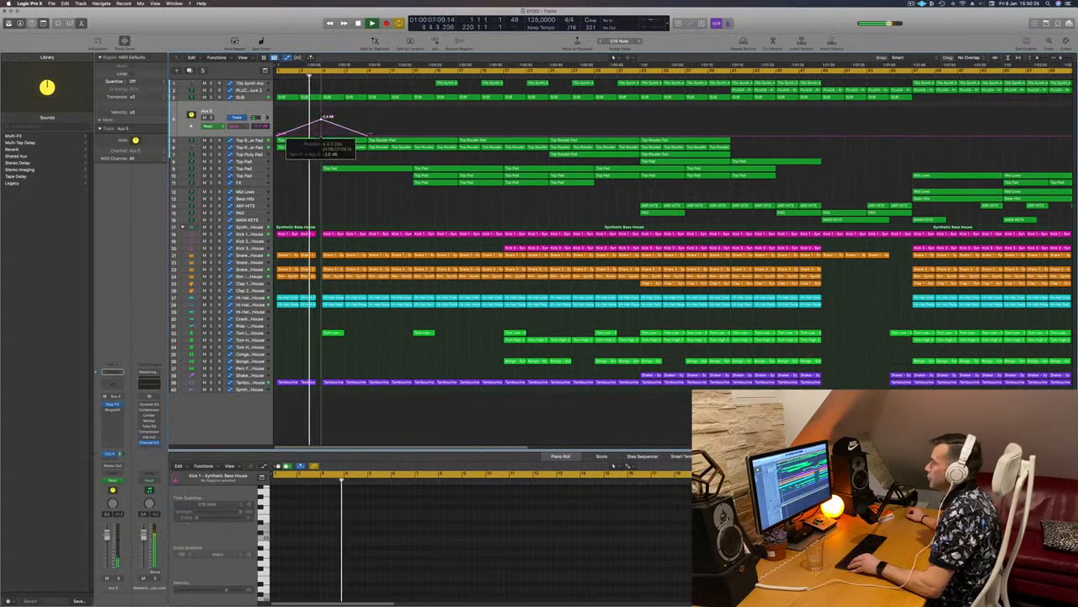
key("super+Left")
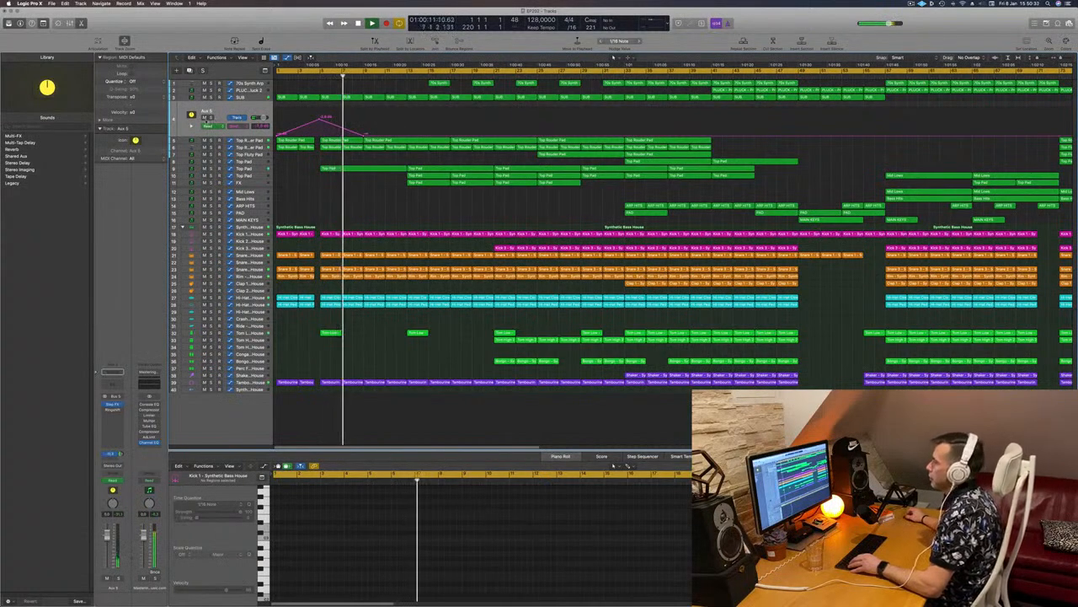
Step: Audition the Aux 5 track in solo and check its send routing, restoring the full mix for playback from the beginning
key("Return")
left_click(211, 118)
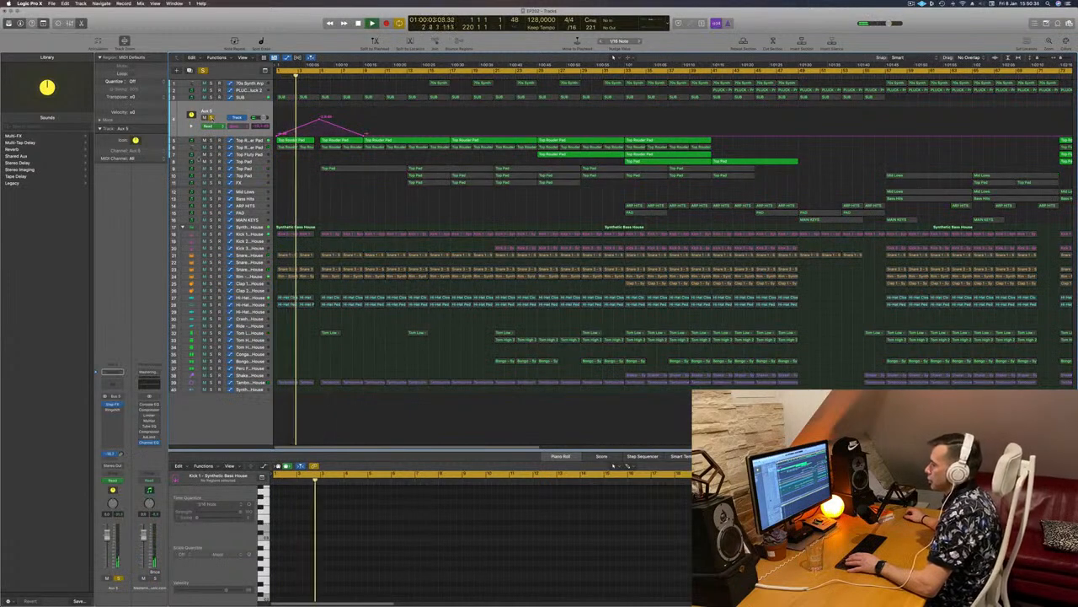
left_click(112, 453)
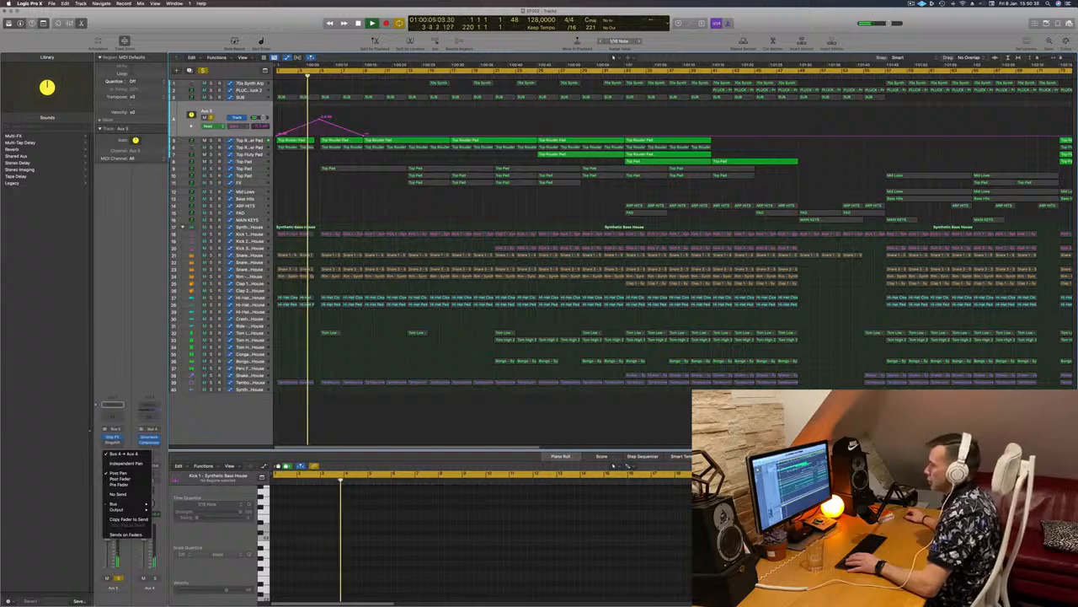
left_click(116, 371)
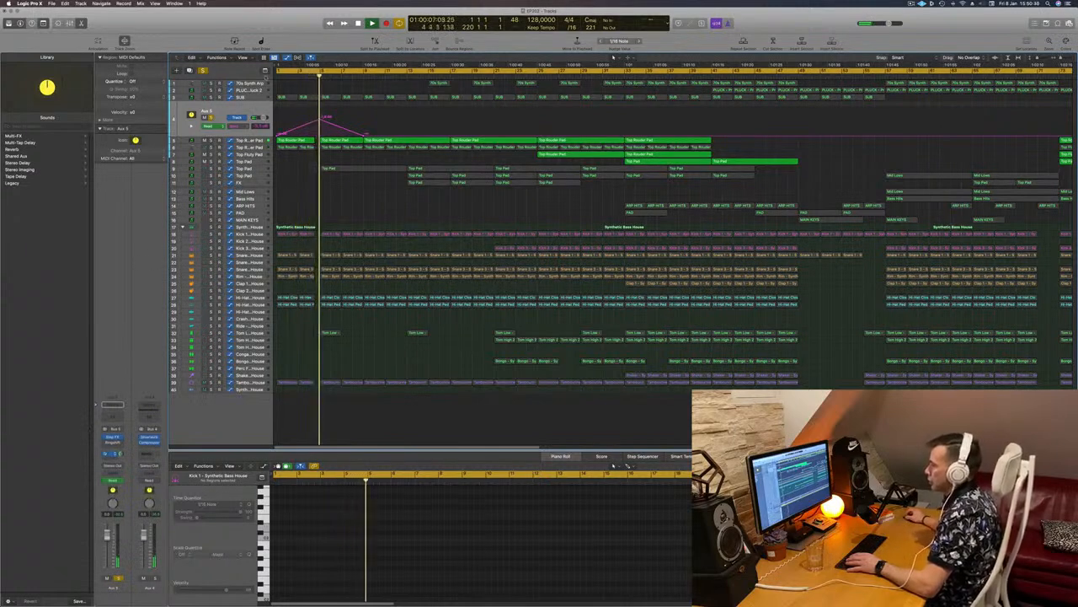
left_click(211, 118)
key("Return")
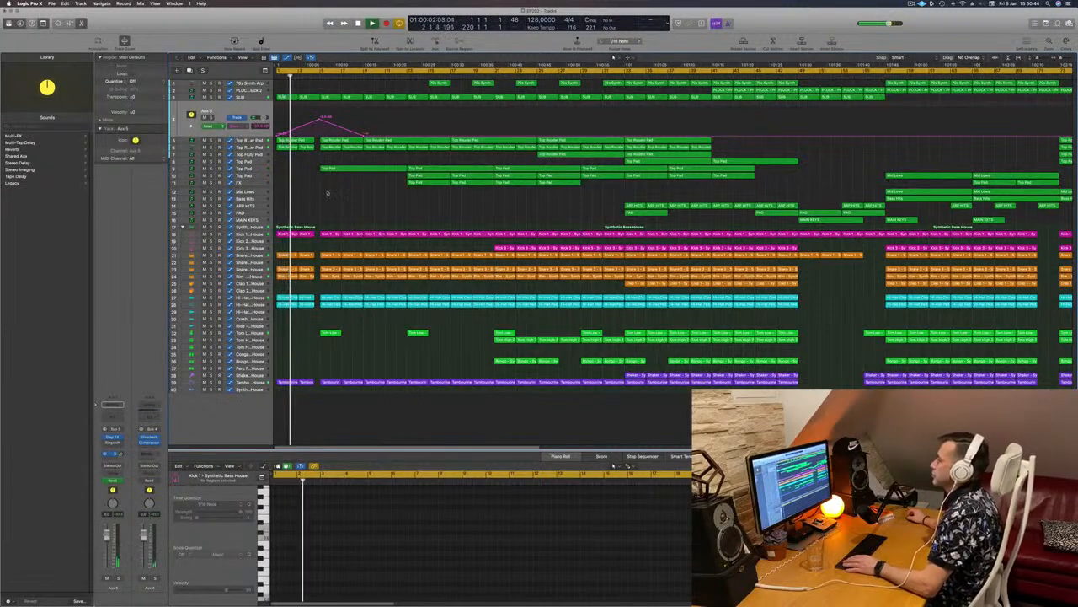
Step: Raise Aux 5's bar 5 send peak slightly, add a matching peak at bar 13 between bars 9 and 17, and play from bar 9
left_click_drag(319, 120, 319, 118)
key("super+Left")
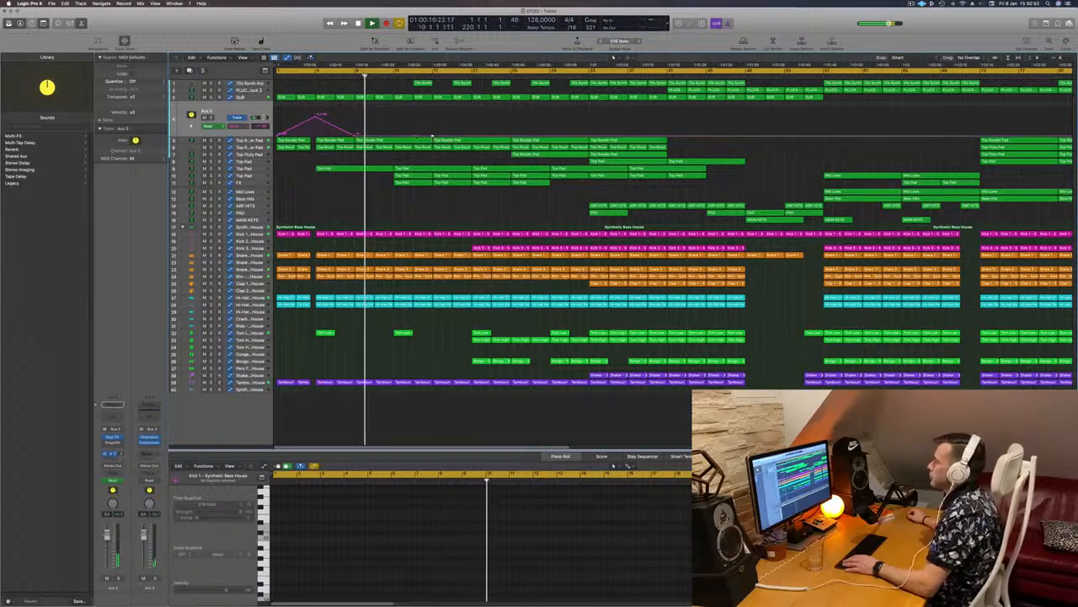
key("Return")
left_click_drag(394, 136, 393, 118)
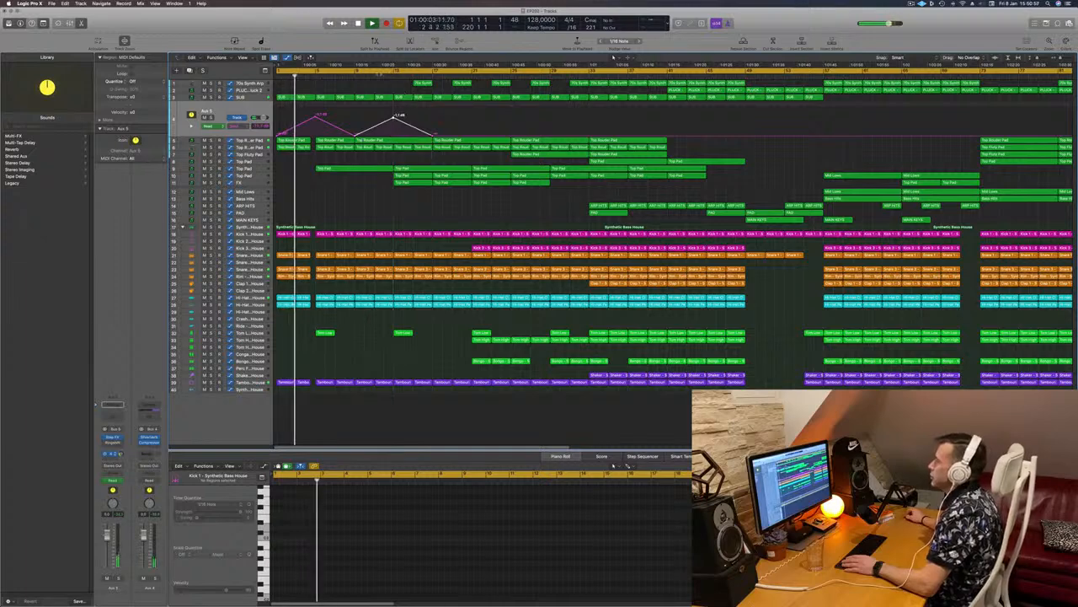
left_click(355, 74)
left_click(340, 194)
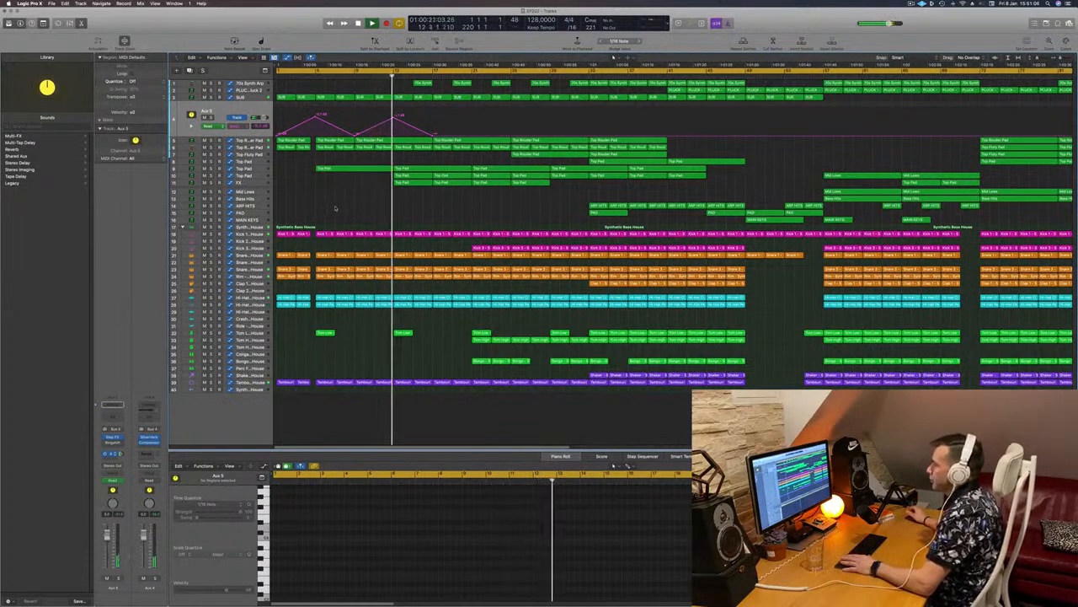
Step: Audition the Top Pad on track 10 in solo and in the mix from bar 13, and lower its volume slightly
left_click(253, 174)
left_click(210, 159)
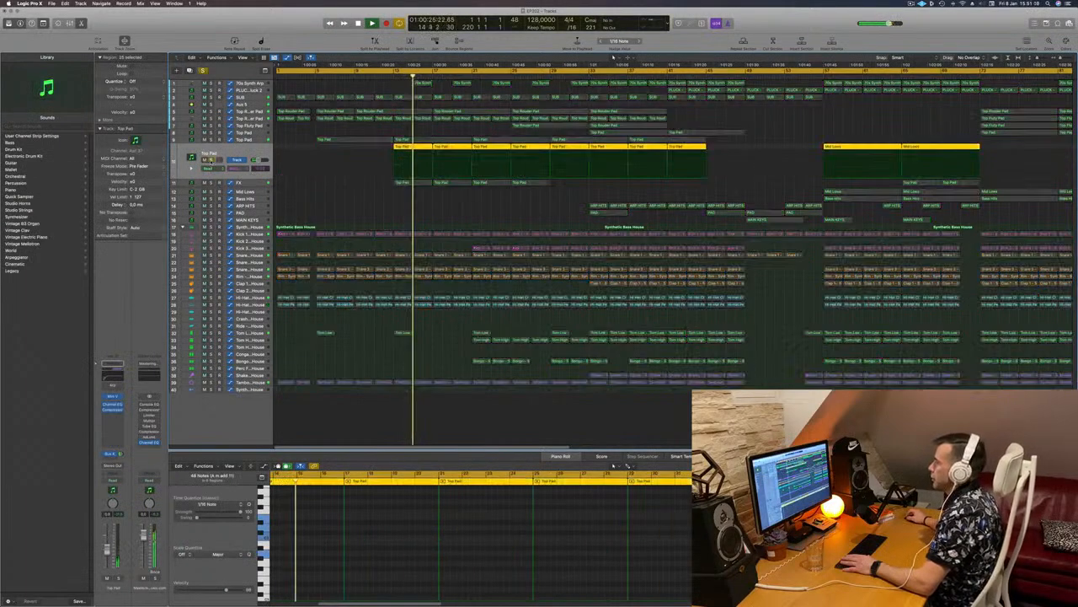
left_click(210, 159)
left_click(390, 78)
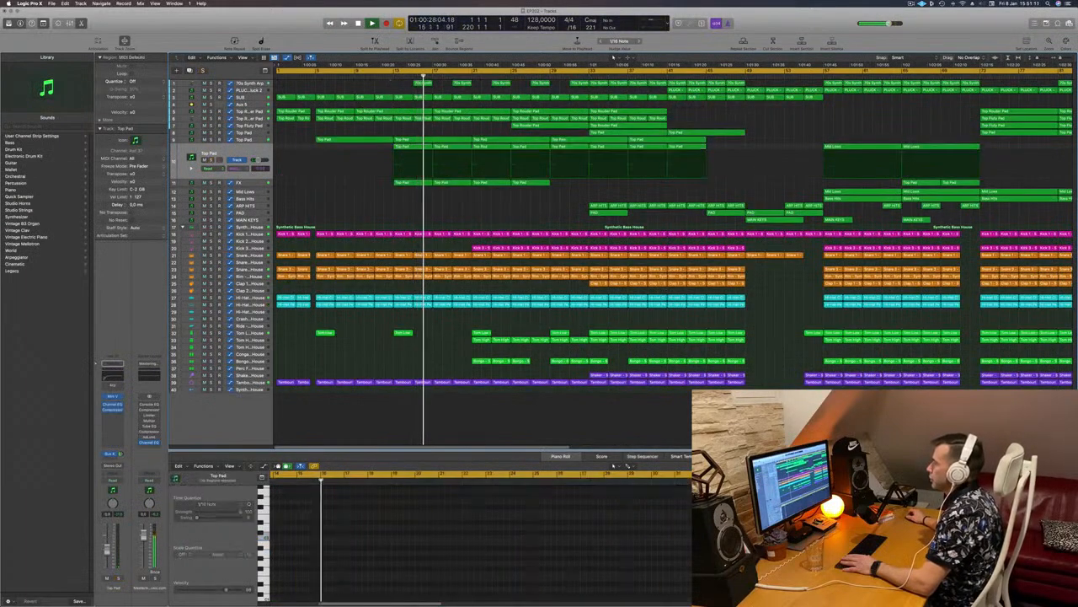
key("s")
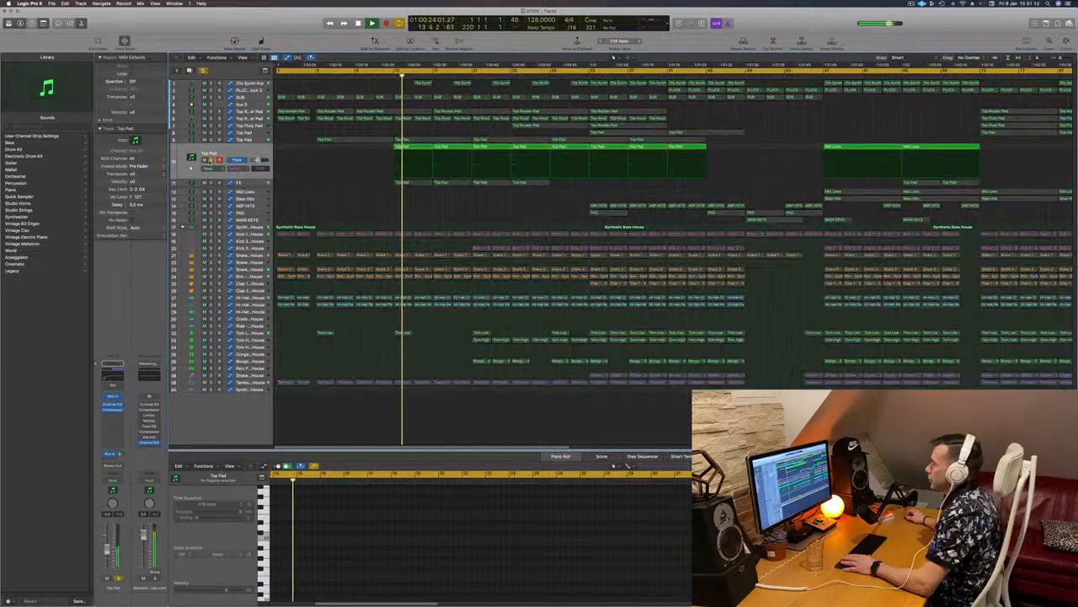
key("s")
left_click_drag(107, 549, 107, 552)
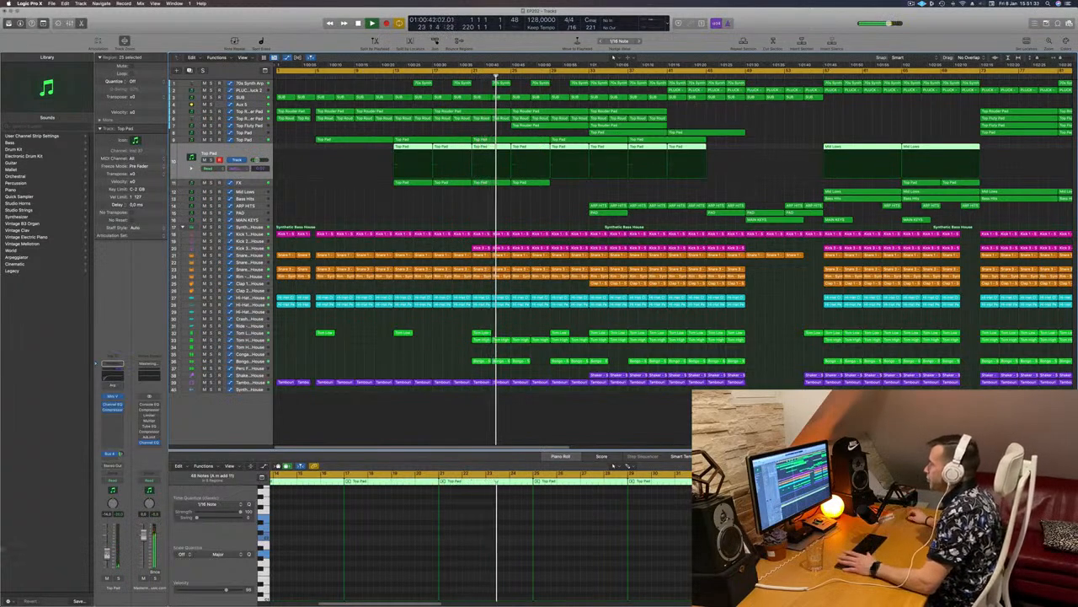
left_click(482, 220)
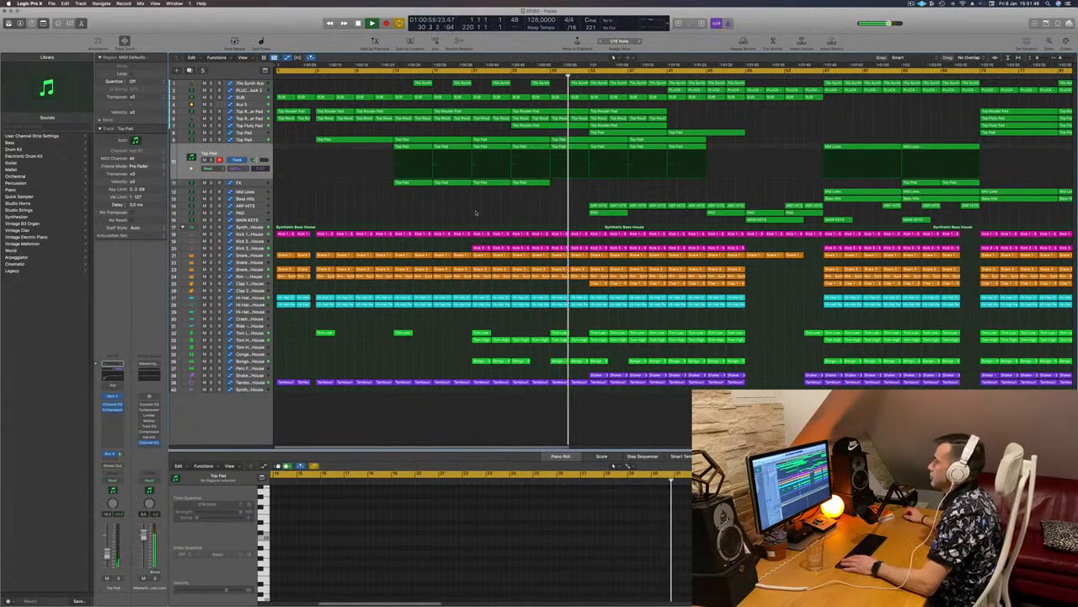
Step: Review the 70s Synth Arp's automation across the arrangement while listening through the build-up
scroll(476, 216, "left", 3)
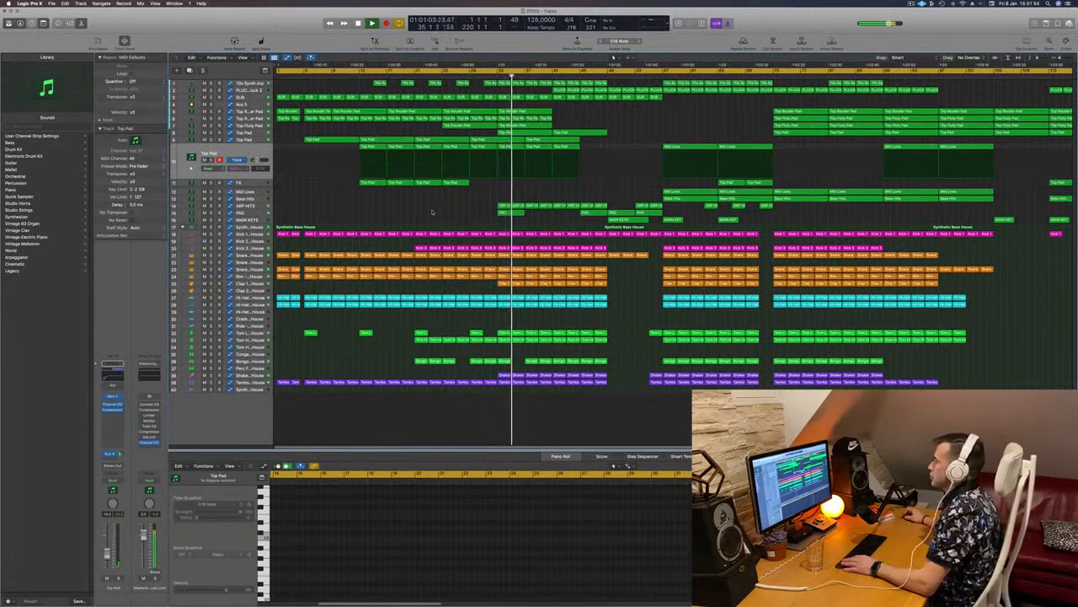
left_click(256, 85)
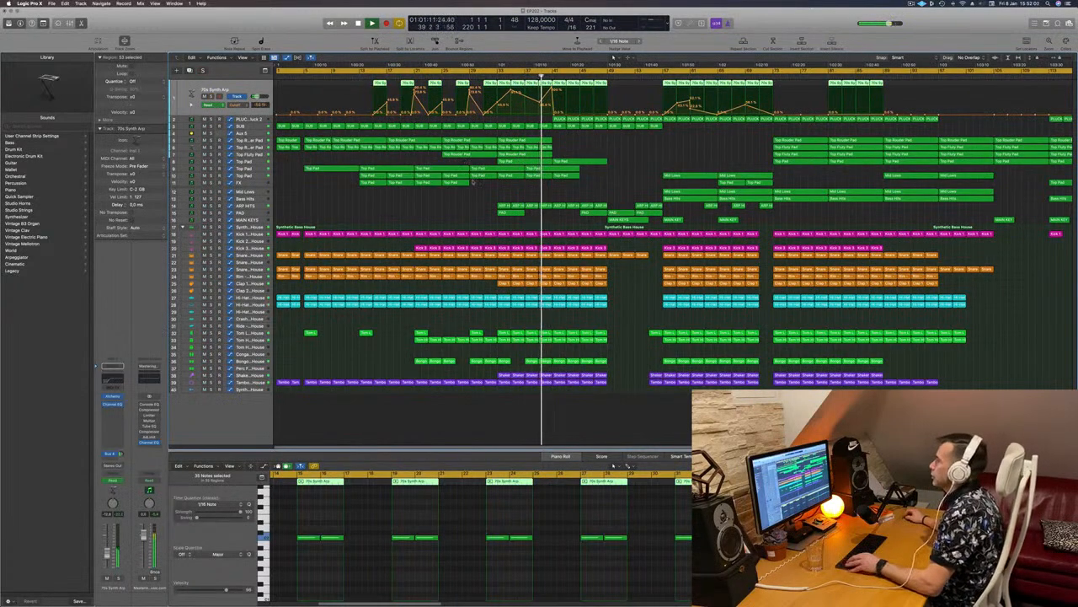
scroll(460, 199, "down", 5)
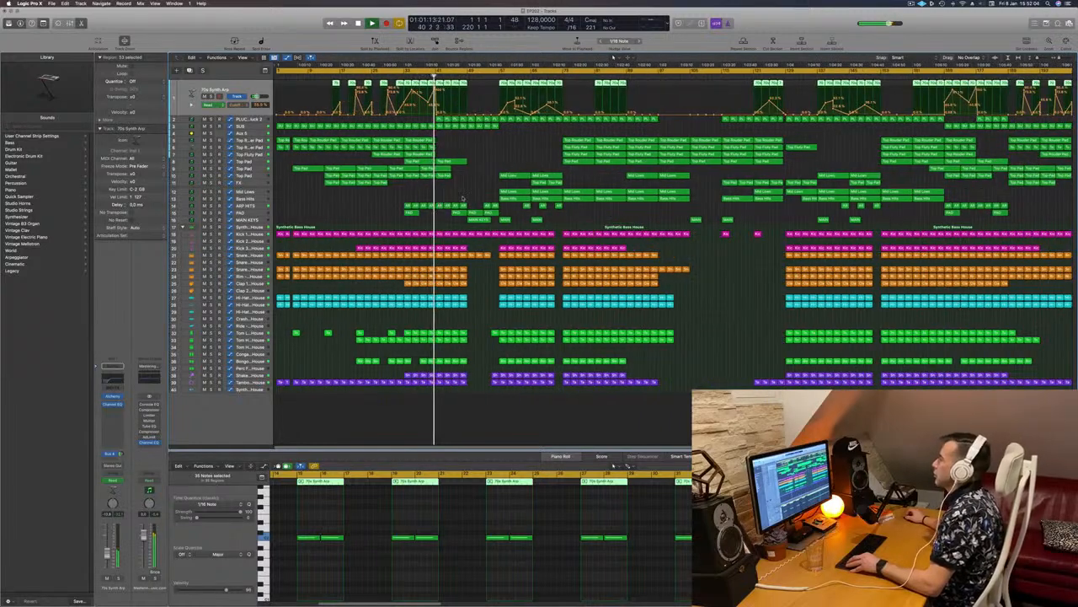
scroll(546, 165, "up", 2)
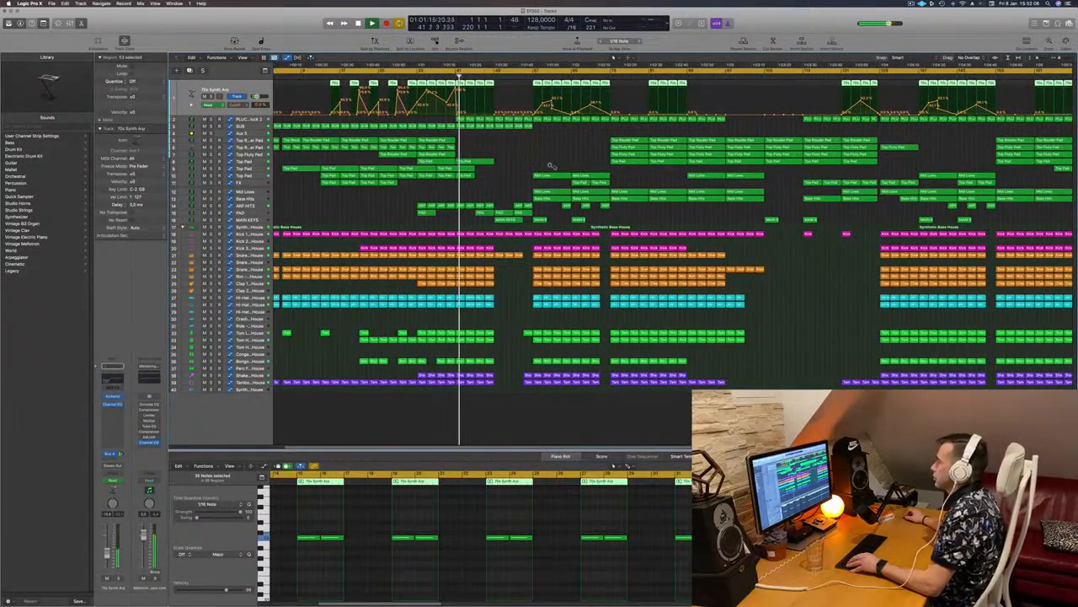
scroll(550, 165, "up", 1)
scroll(550, 164, "up", 2)
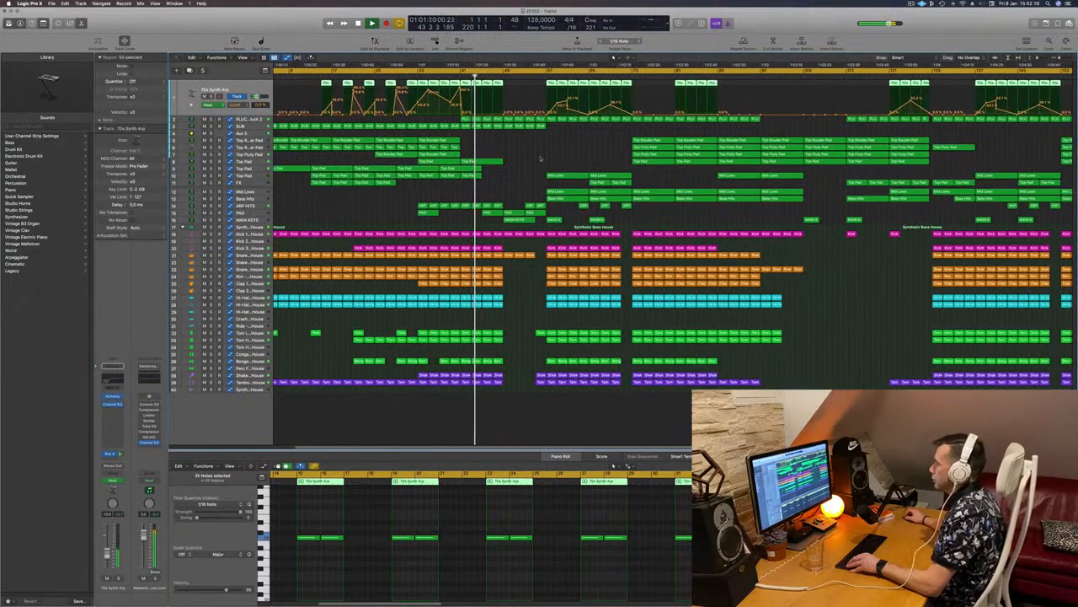
left_click(348, 219)
scroll(347, 219, "up", 2)
Step: Check the PAD track in solo, lower its volume automation to -21.4 dB after the bar 57 peak, and replay from bar 49
left_click(251, 213)
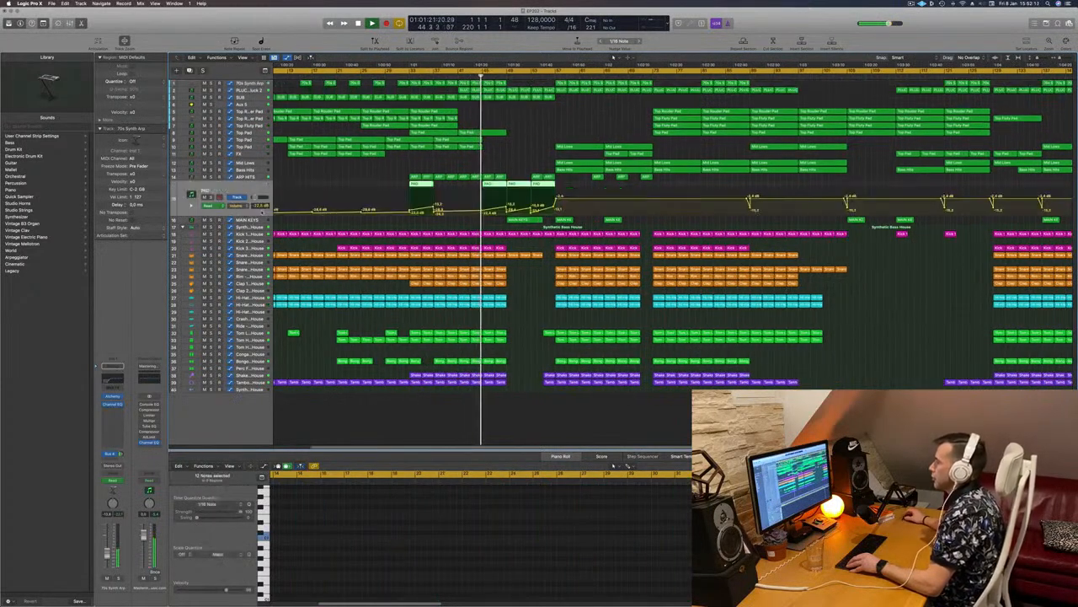
key("ctrl+s")
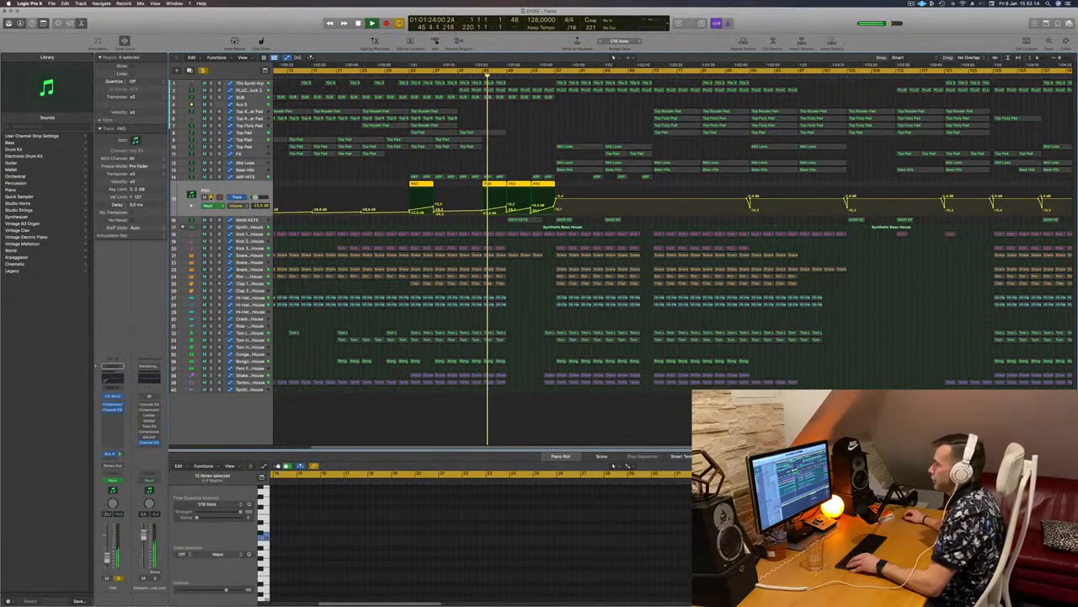
key("ctrl+s")
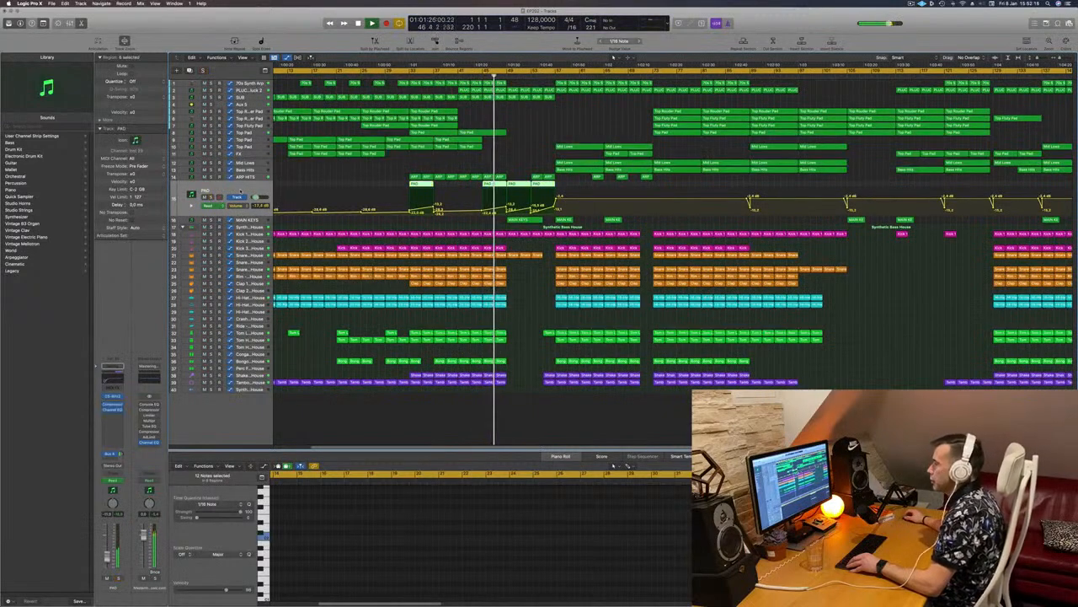
left_click(513, 139)
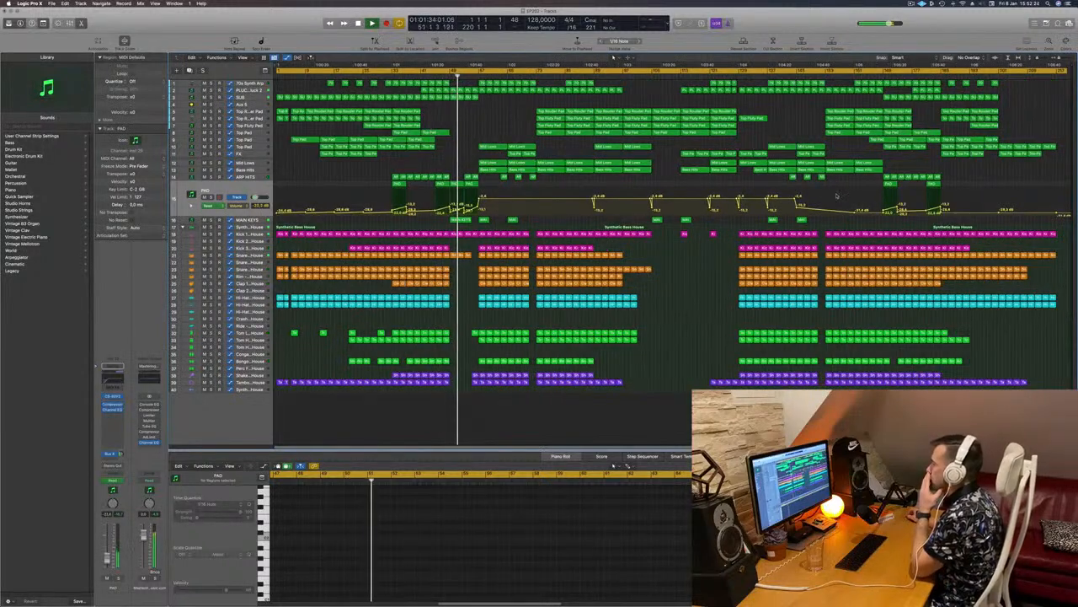
left_click_drag(707, 219, 505, 216)
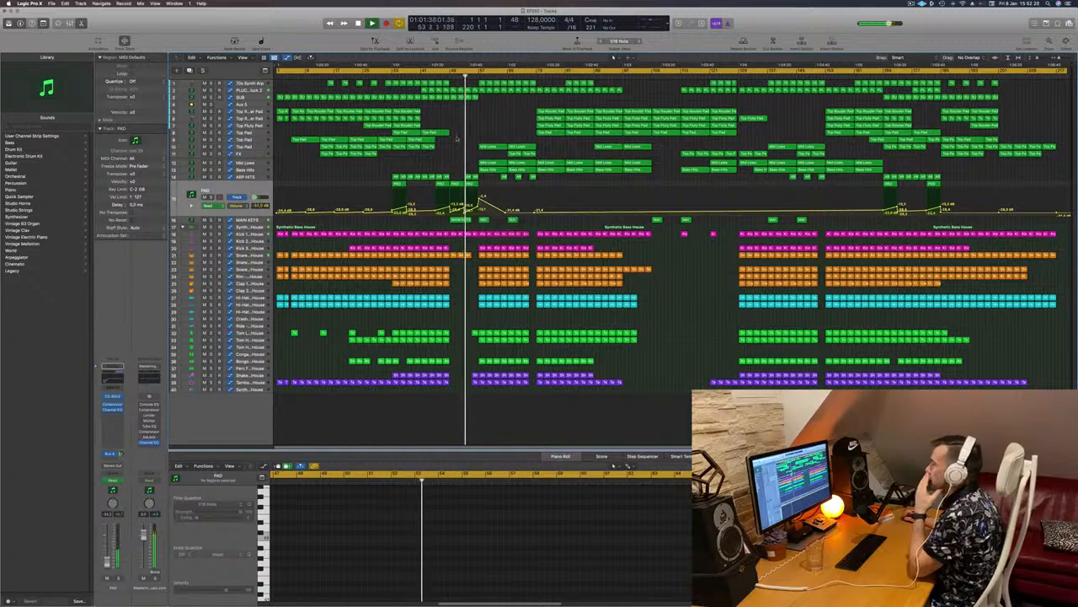
scroll(456, 143, "up", 5)
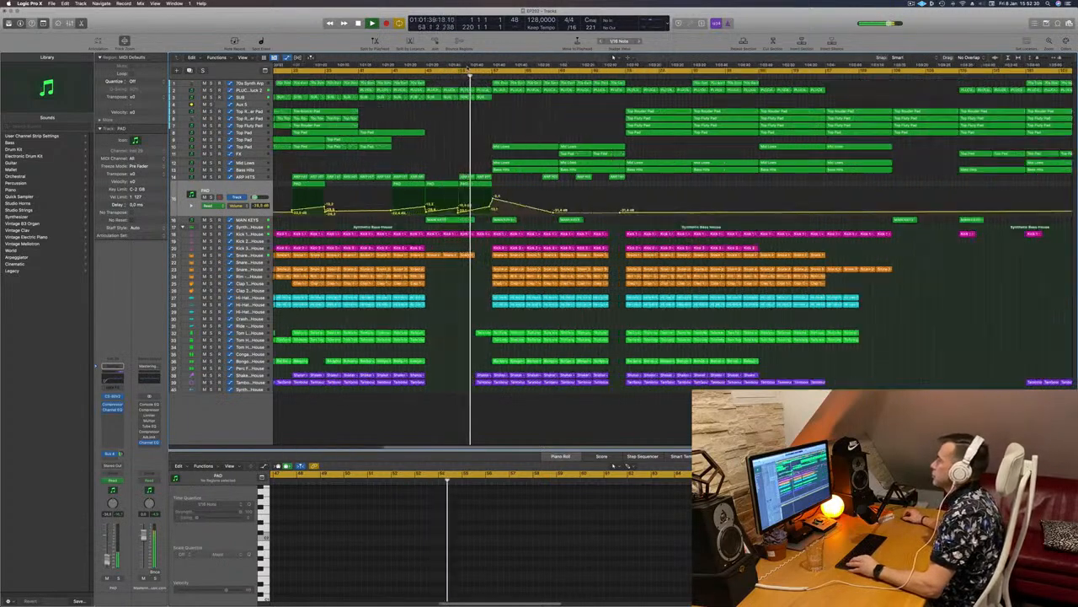
left_click(419, 73)
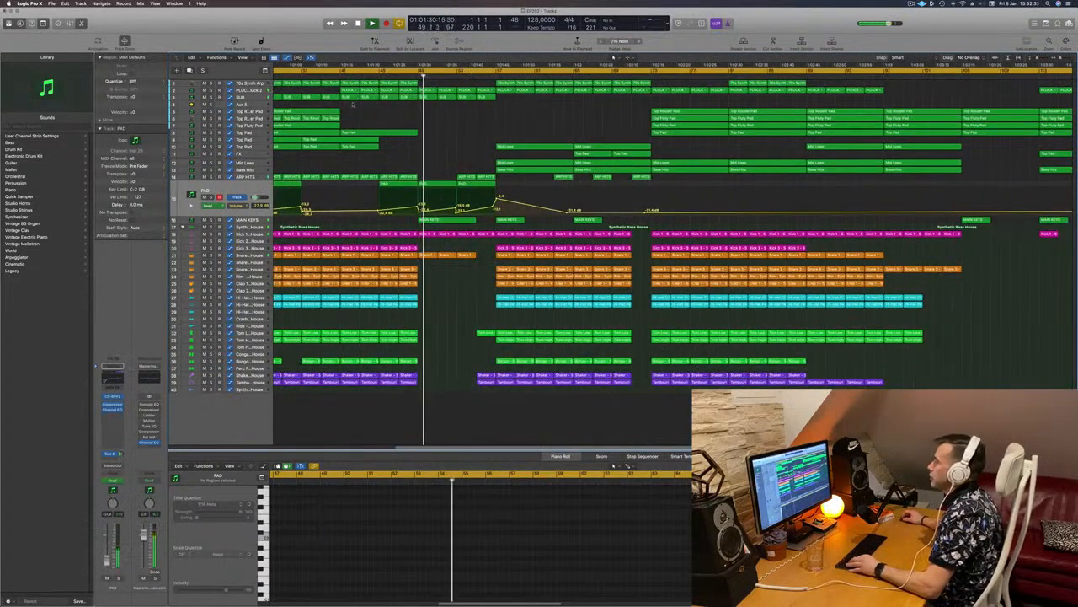
Step: Delete the Progressive Pluck 2 regions between bars 49 and 53 and listen to the transition into the break
left_click(250, 91)
scroll(337, 113, "down", 2)
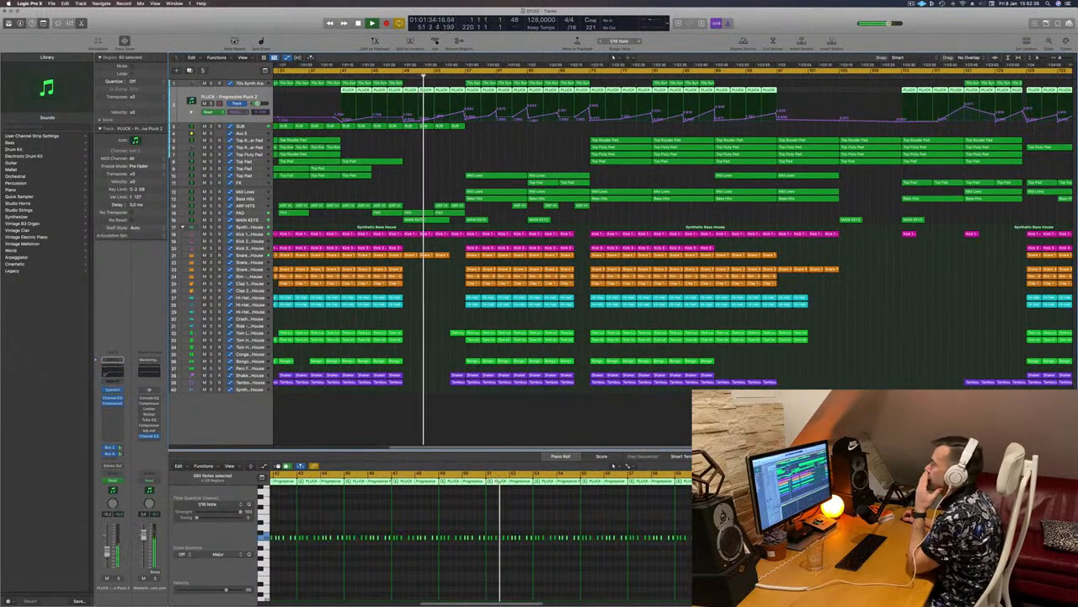
left_click(435, 120)
left_click(388, 73)
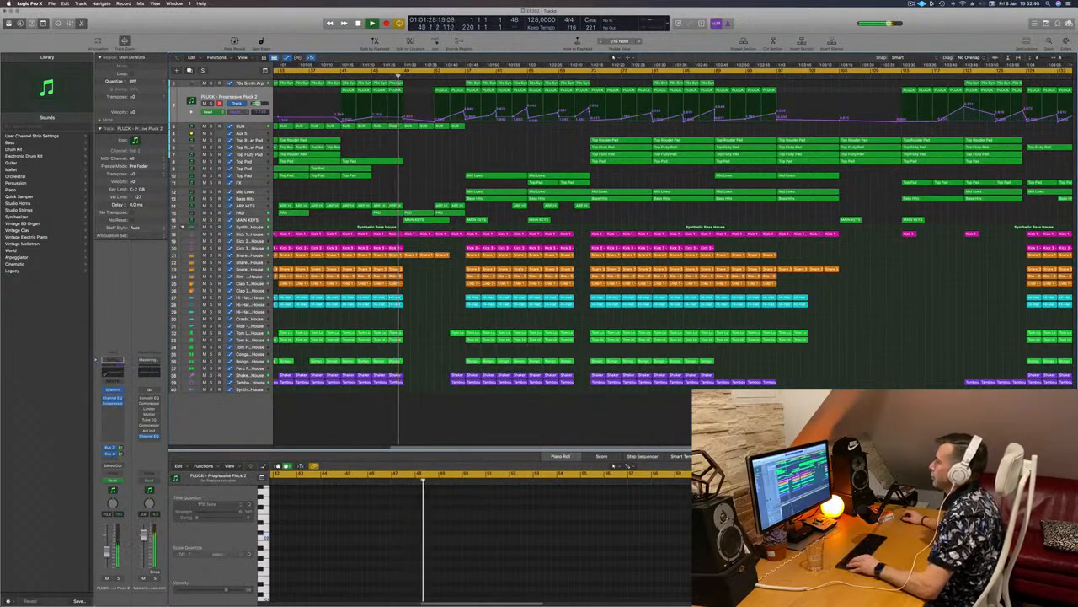
scroll(436, 144, "up", 4)
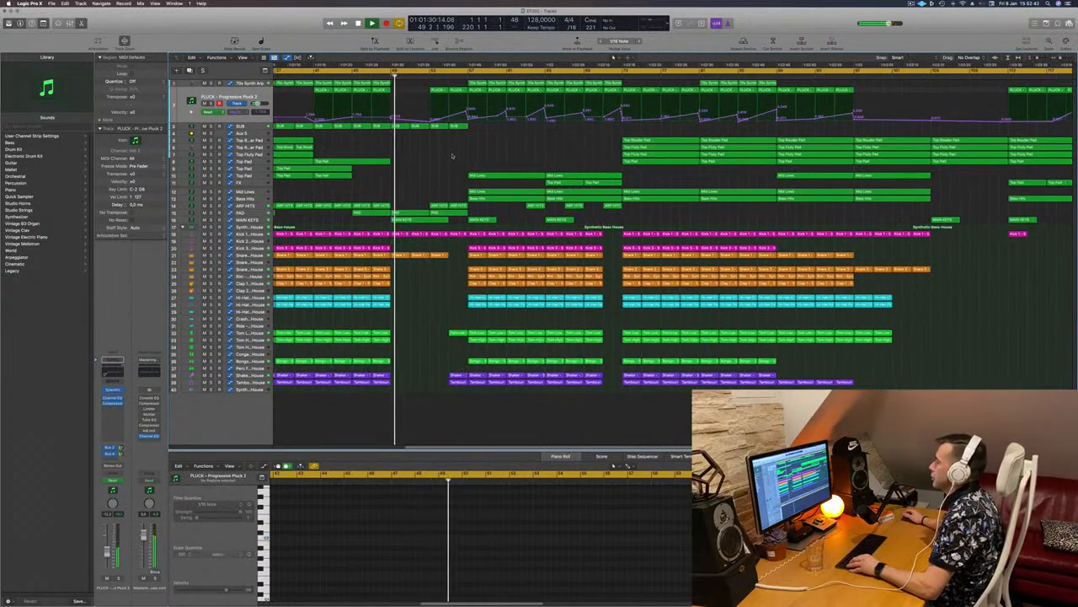
scroll(440, 155, "down", 2)
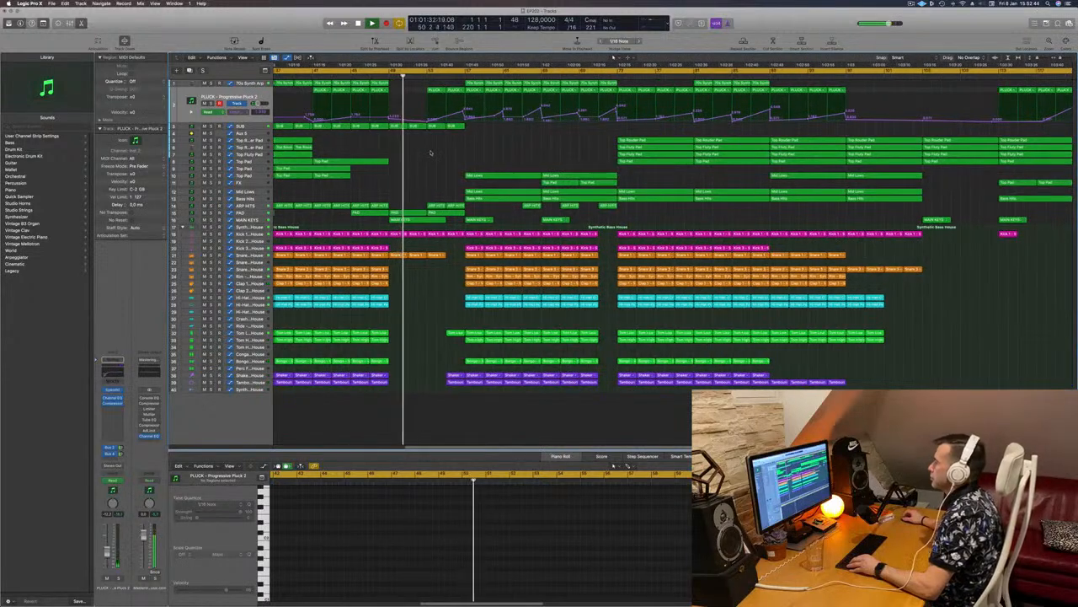
scroll(432, 154, "down", 2)
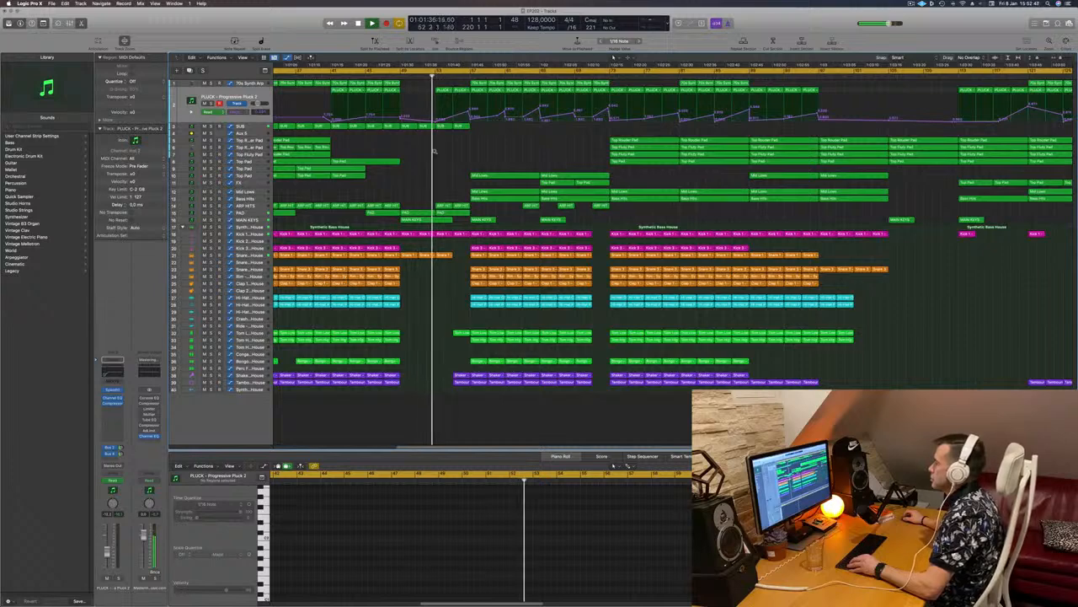
Step: Delete the Progressive Pluck 2 regions between bars 53 and 57 and replay the break from bar 49
scroll(435, 153, "up", 2)
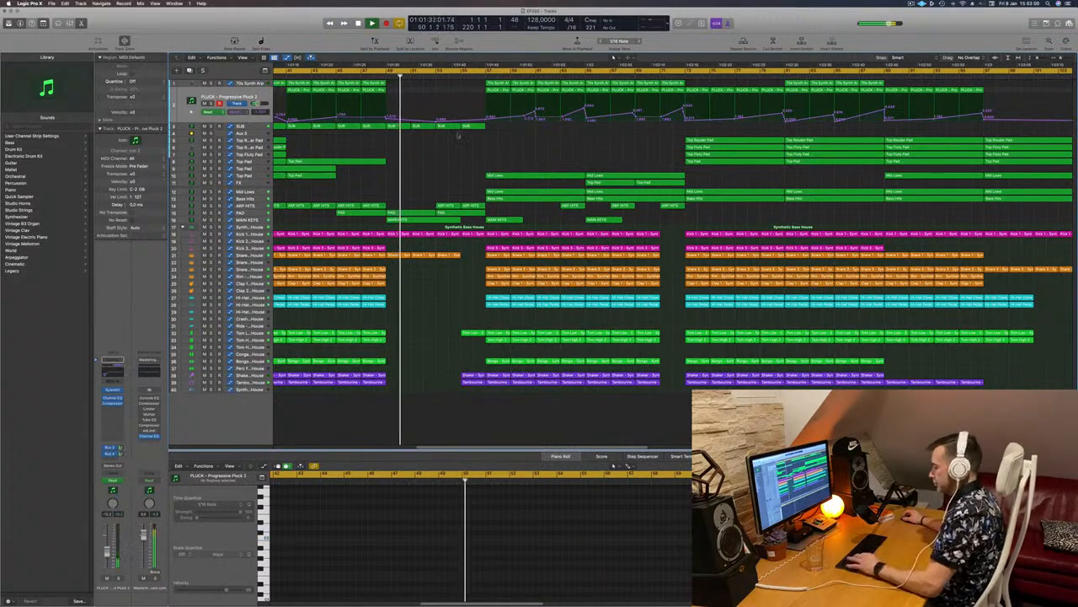
key("super+Left")
key("super+Left")
key("super+Left")
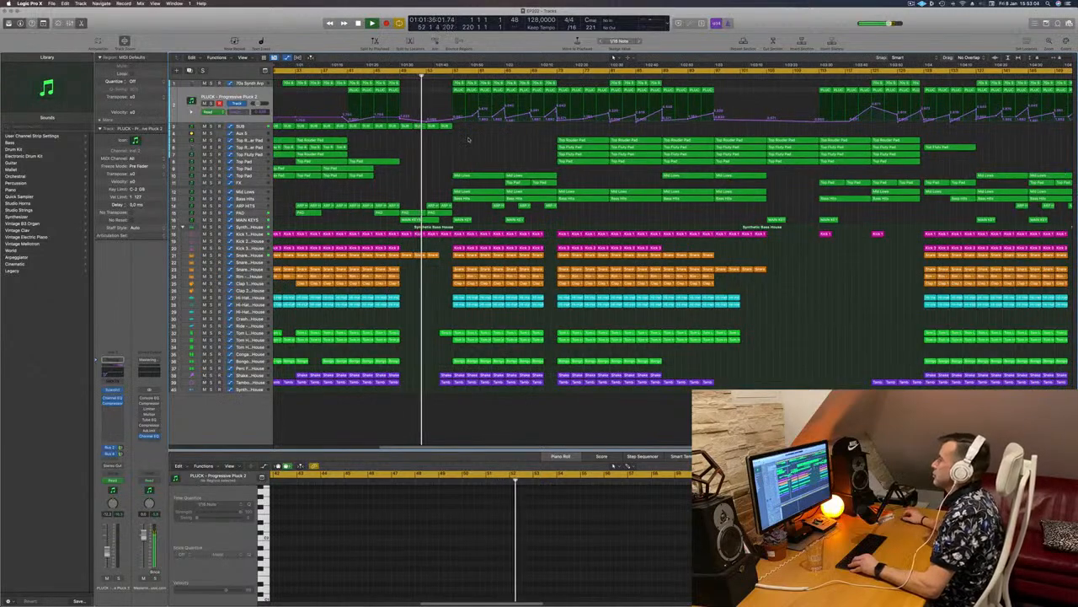
Step: Audition the 70s Synth Arp in solo after bar 57, briefly soloing the Progressive Pluck 2 track with it
key("super+Left")
key("super+Right")
key("super+Right")
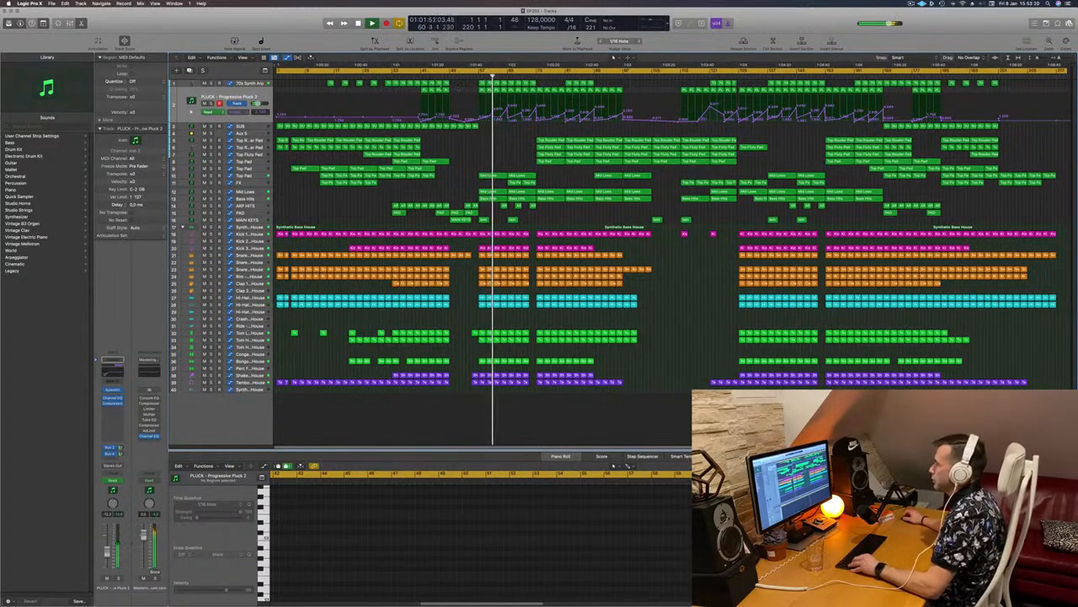
left_click(221, 85)
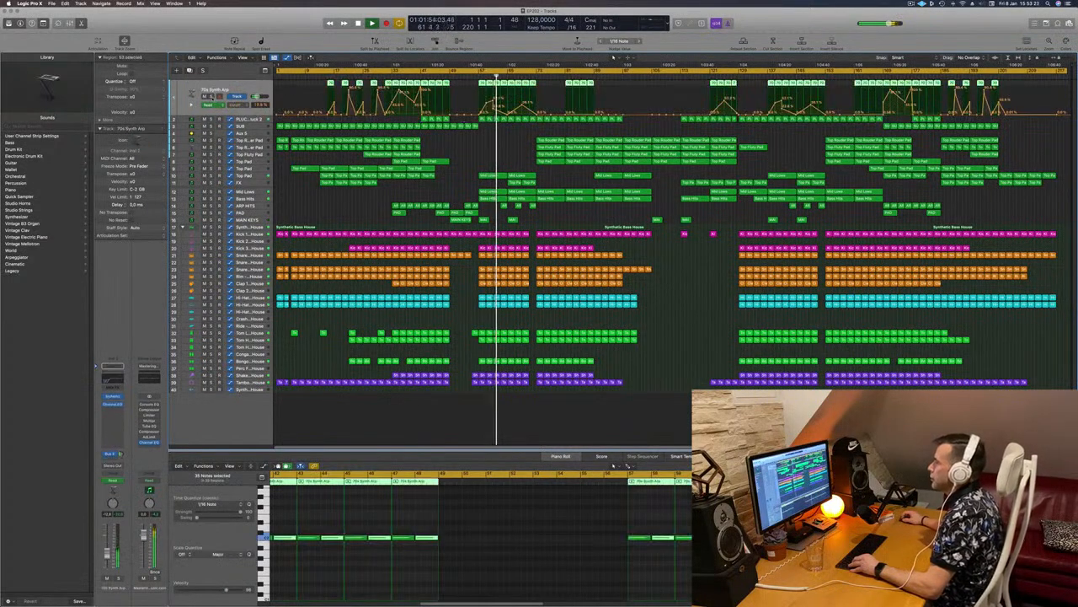
key("s")
left_click(210, 120)
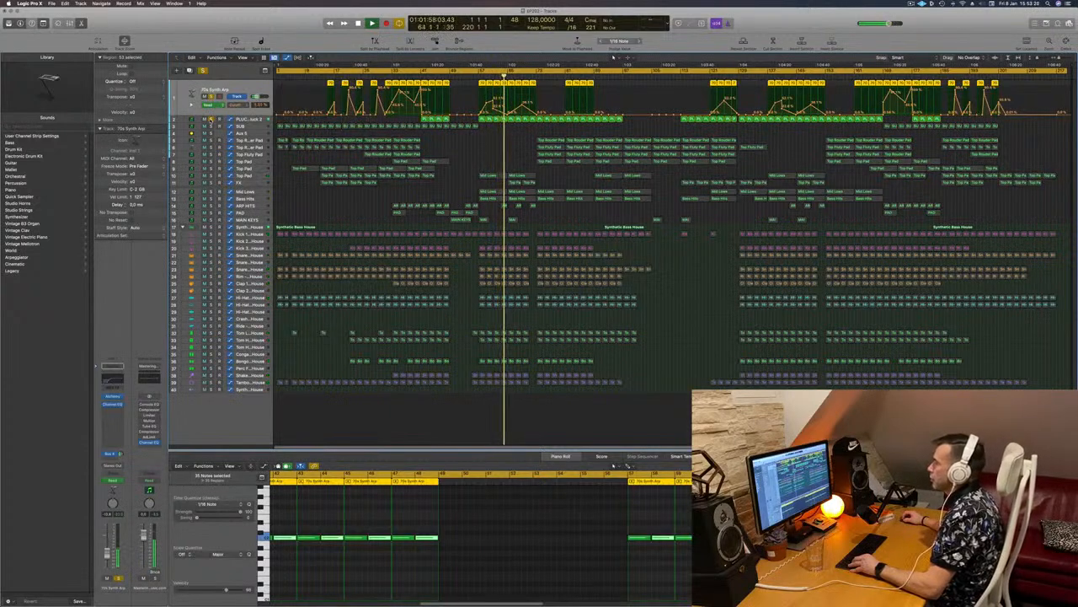
left_click(212, 119)
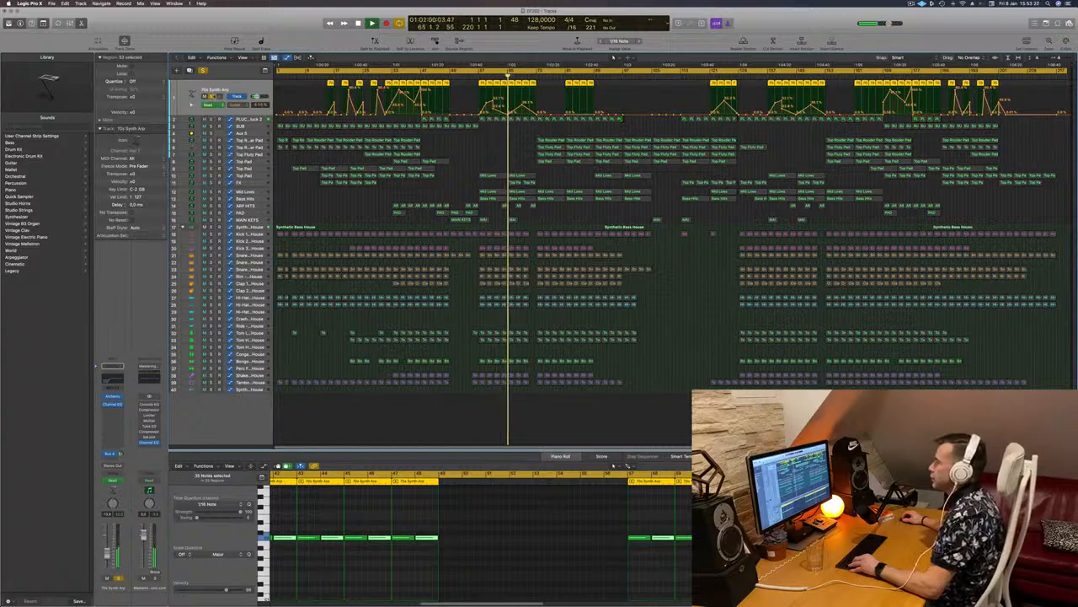
key("s")
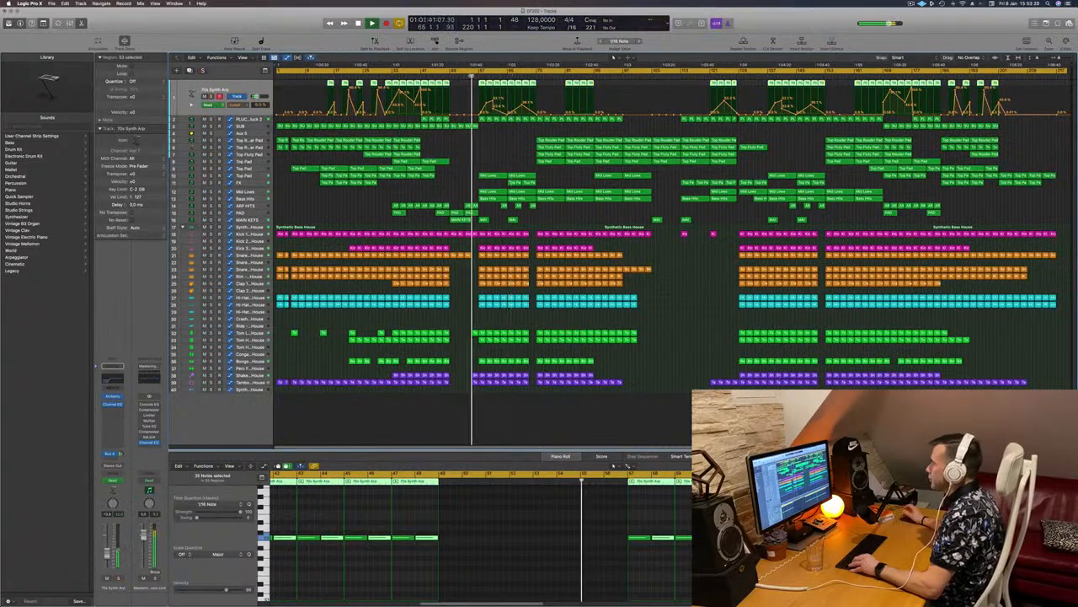
Step: Delete the 70s Synth Arp regions in the section starting at bar 57 and listen through it
left_click_drag(477, 85, 532, 84)
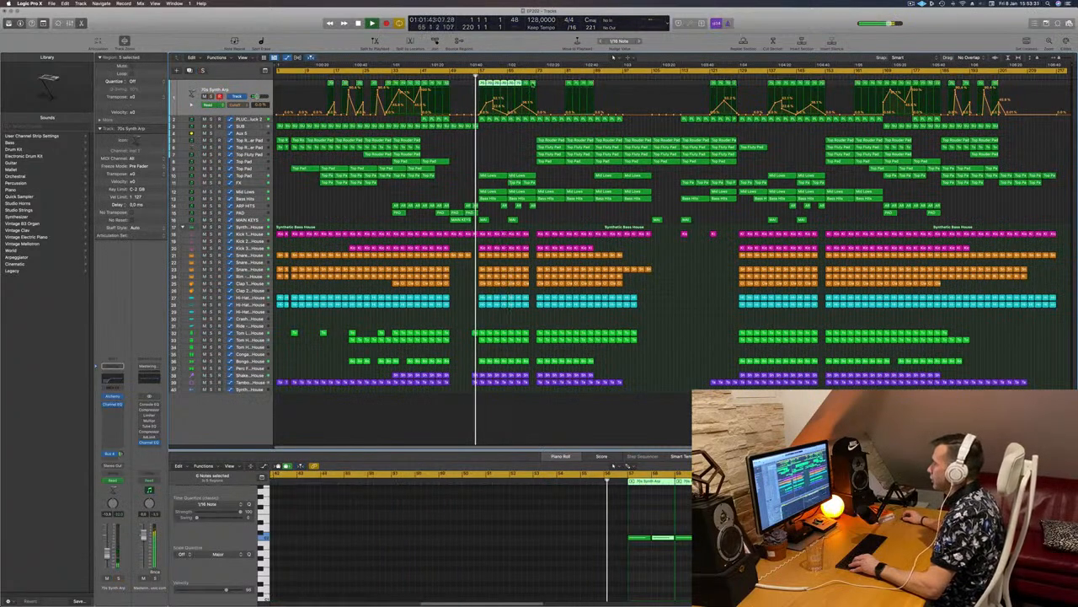
key("Delete")
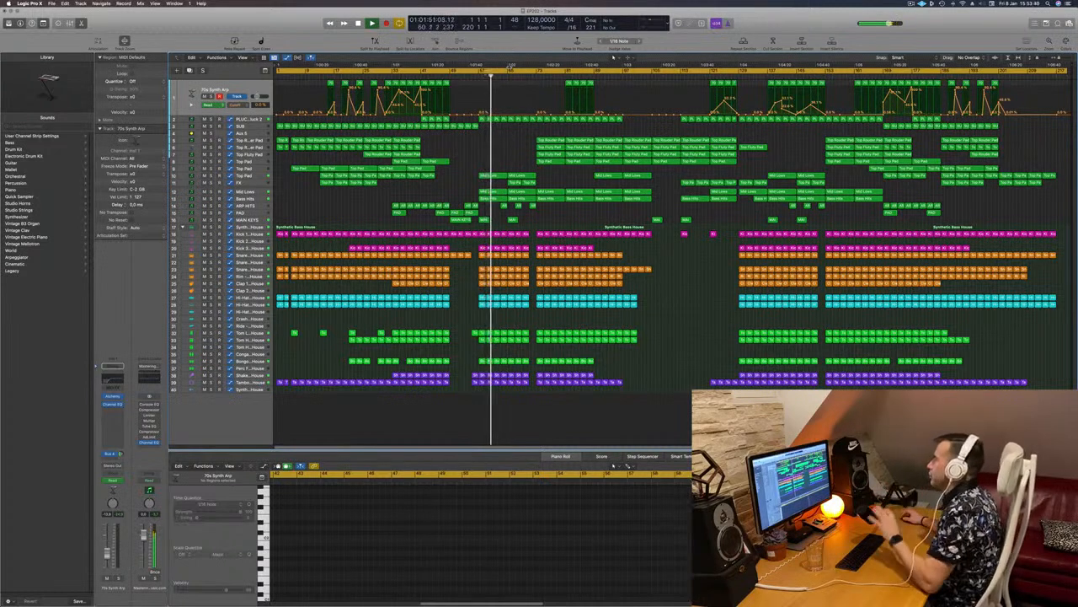
key("super+Right")
key("super+Right")
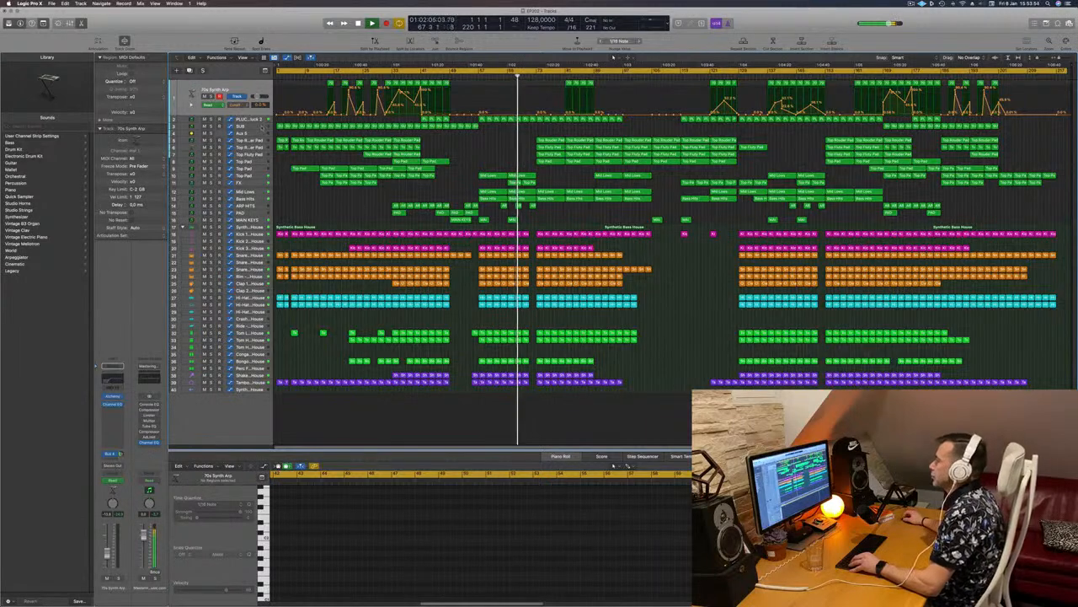
Step: Shape two automation peaks on the Aux 5 track in the section from bar 73 to about bar 89
left_click(245, 132)
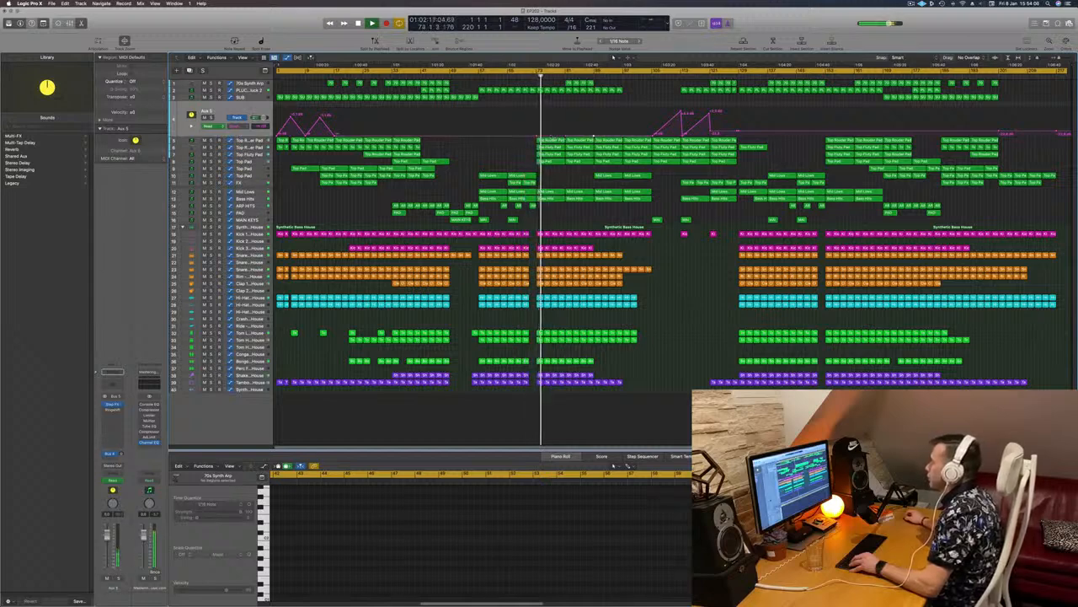
left_click_drag(553, 132, 552, 120)
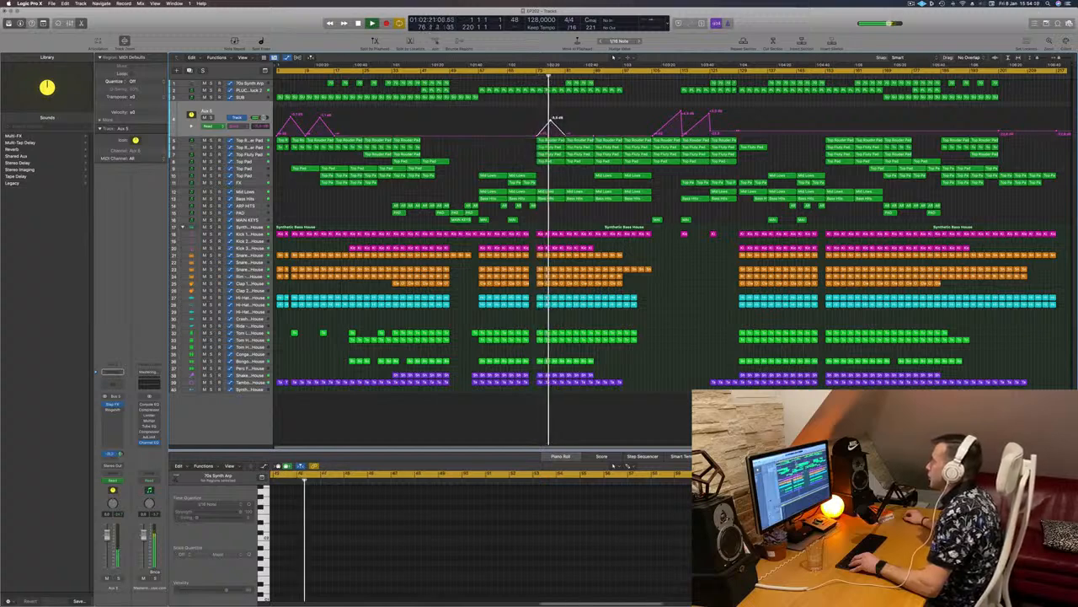
mouse_move(553, 123)
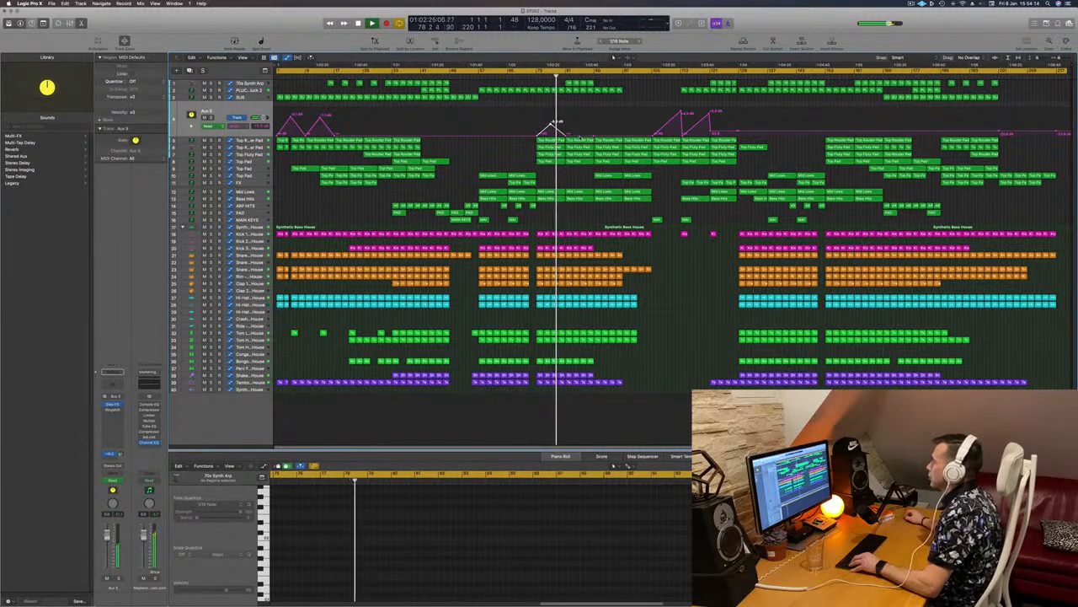
left_click(594, 134)
left_click_drag(580, 134, 580, 123)
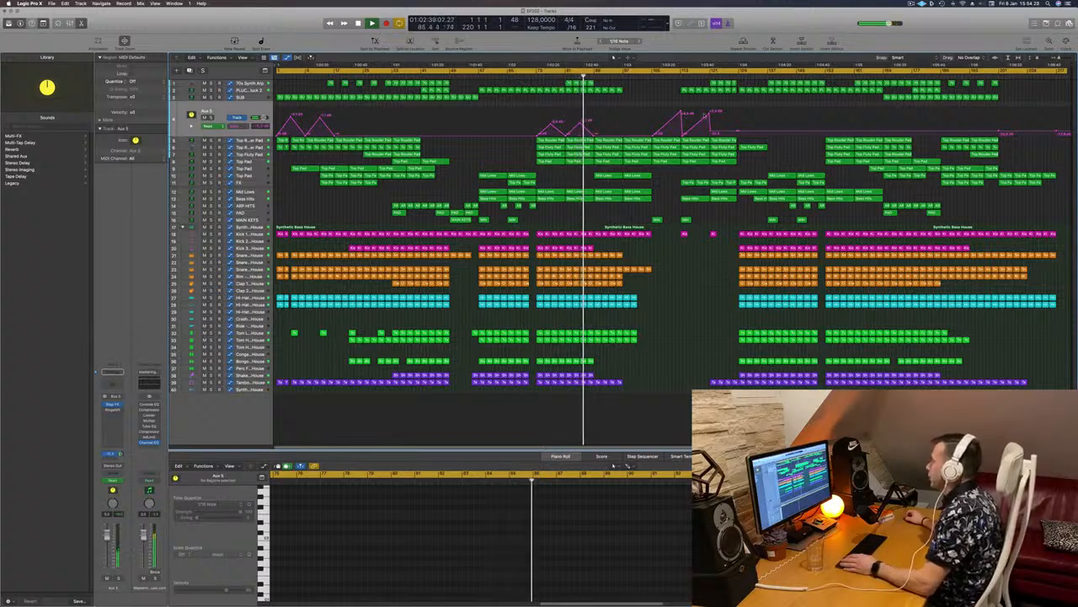
Step: Raise two further Aux 5 automation peaks, one around bar 128 and one around bar 97
left_click(740, 133)
left_click_drag(737, 132, 738, 112)
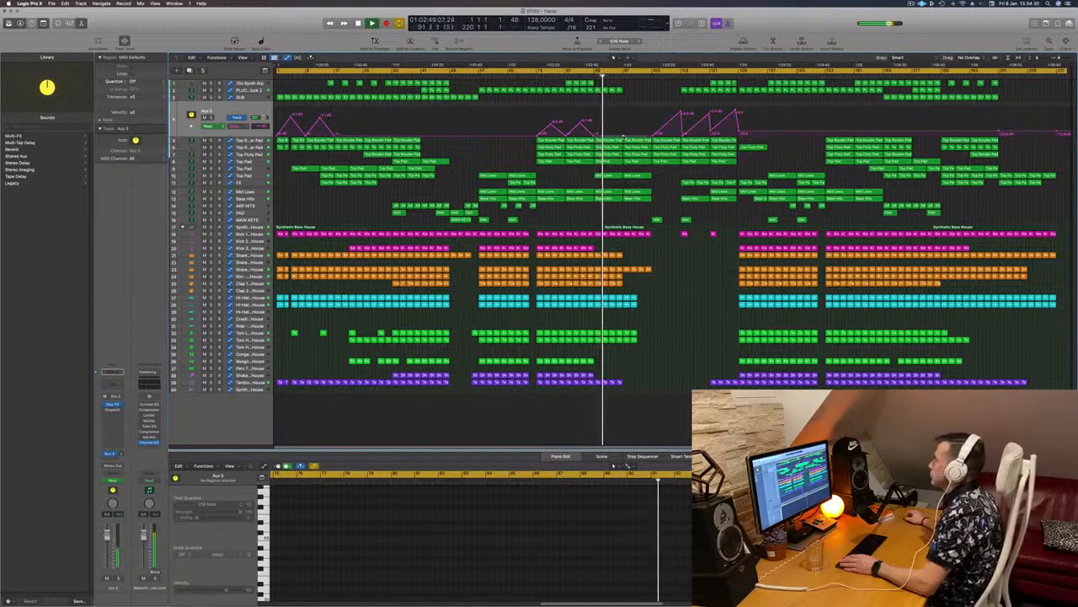
left_click_drag(624, 135, 624, 113)
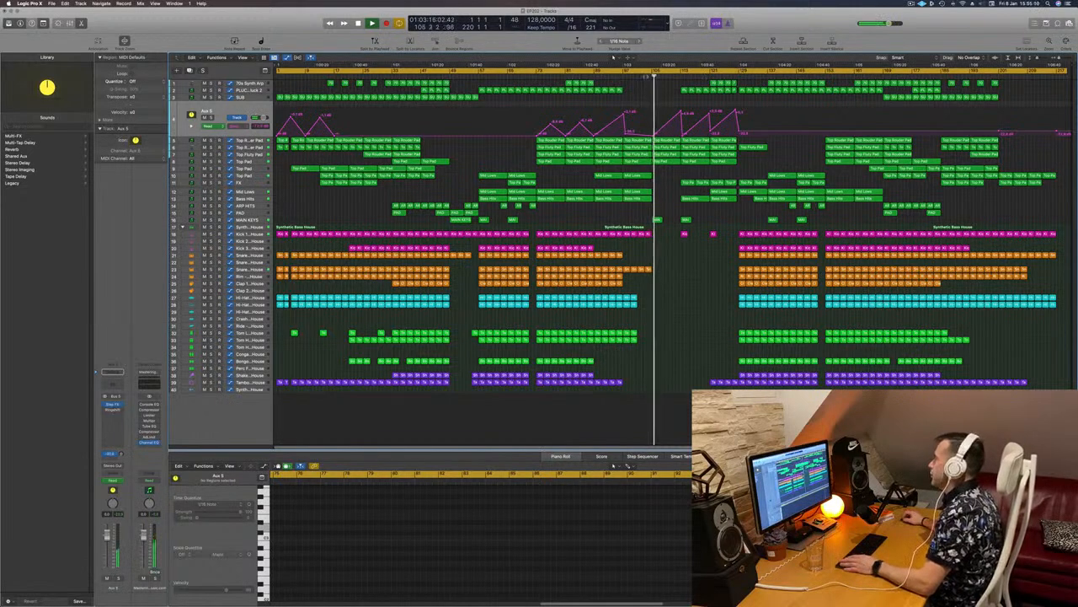
Step: Add a Channel EQ to Aux 5 and replay the transition into bar 105 with the EQ open
left_click(645, 76)
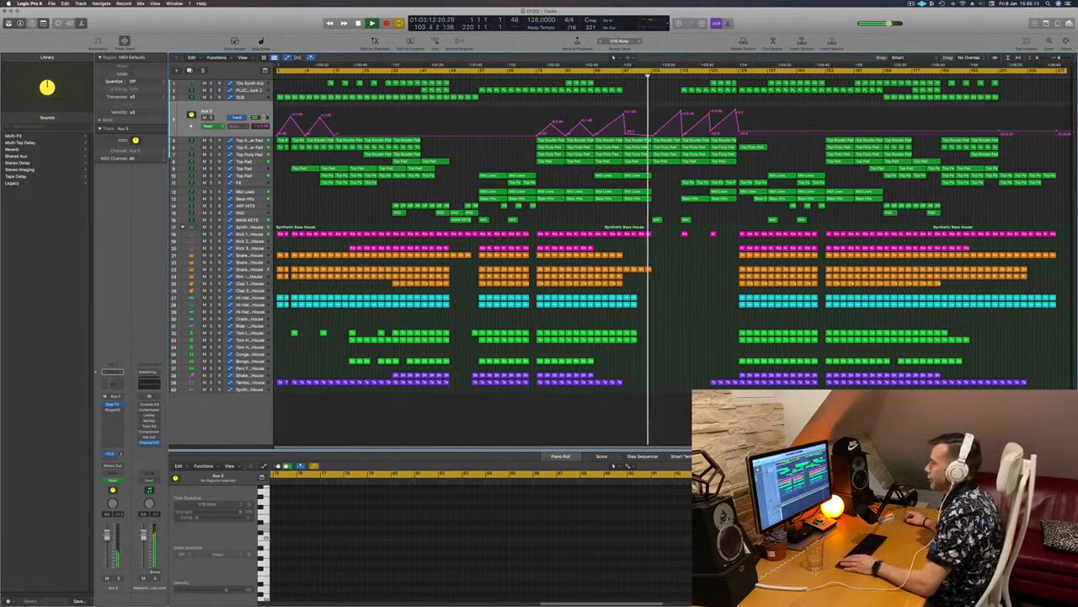
left_click(108, 379)
left_click_drag(677, 98, 653, 213)
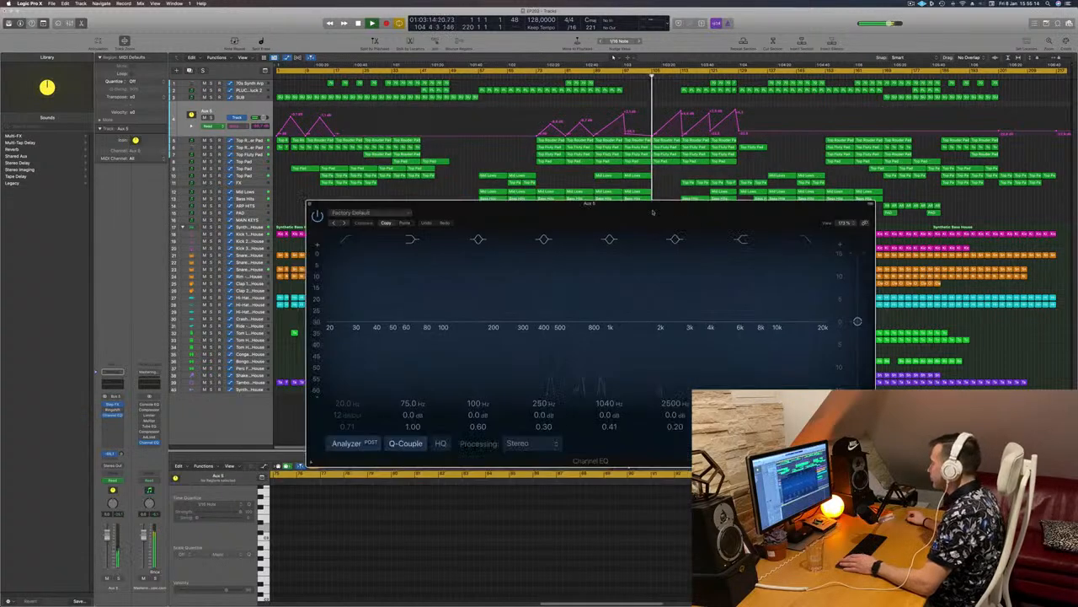
left_click(642, 75)
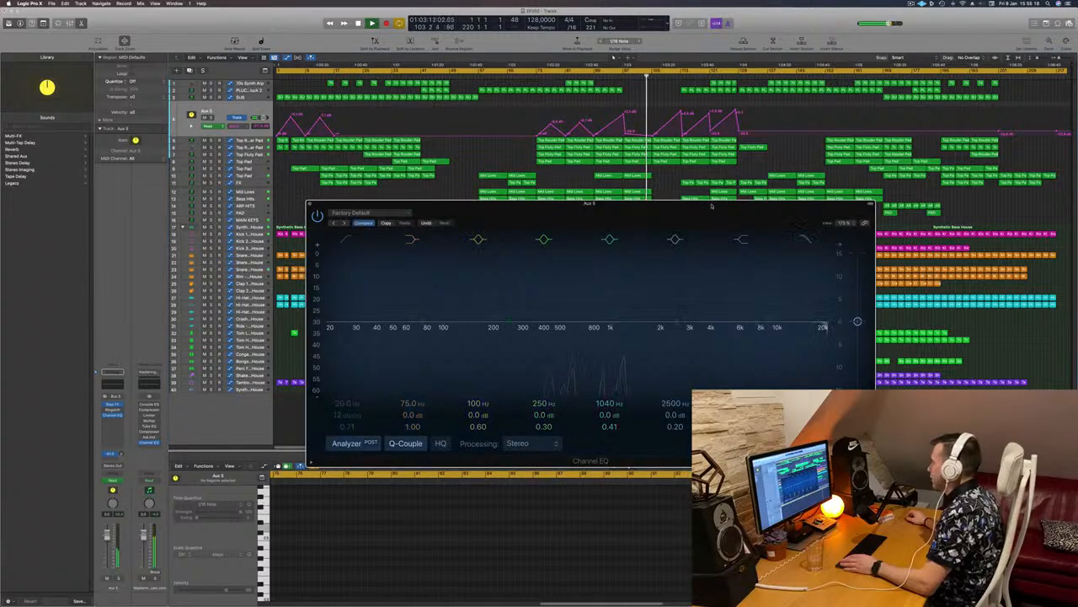
left_click_drag(731, 222, 826, 257)
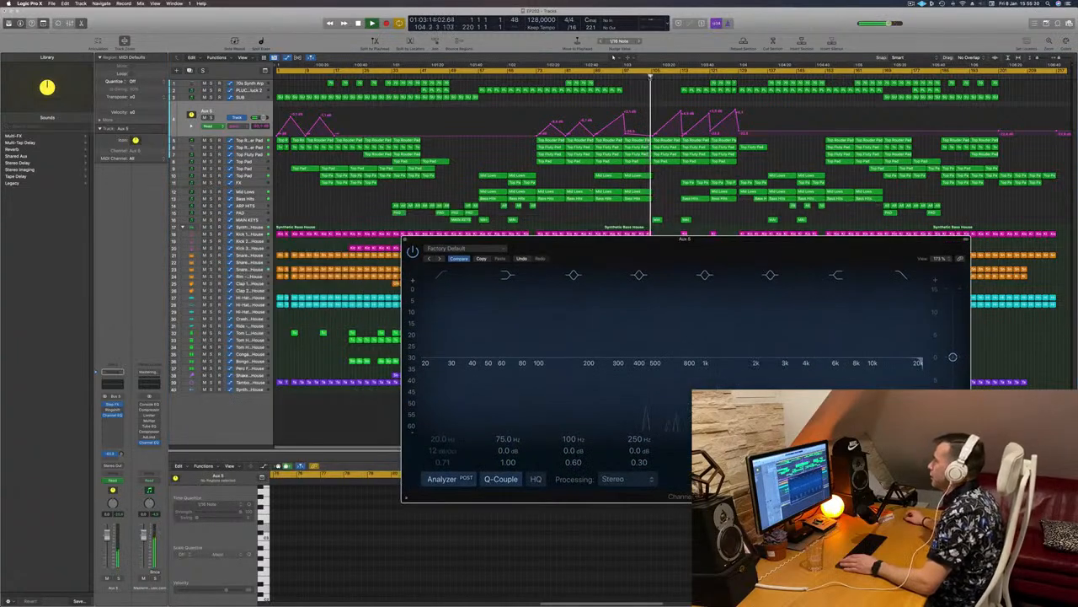
left_click(642, 76)
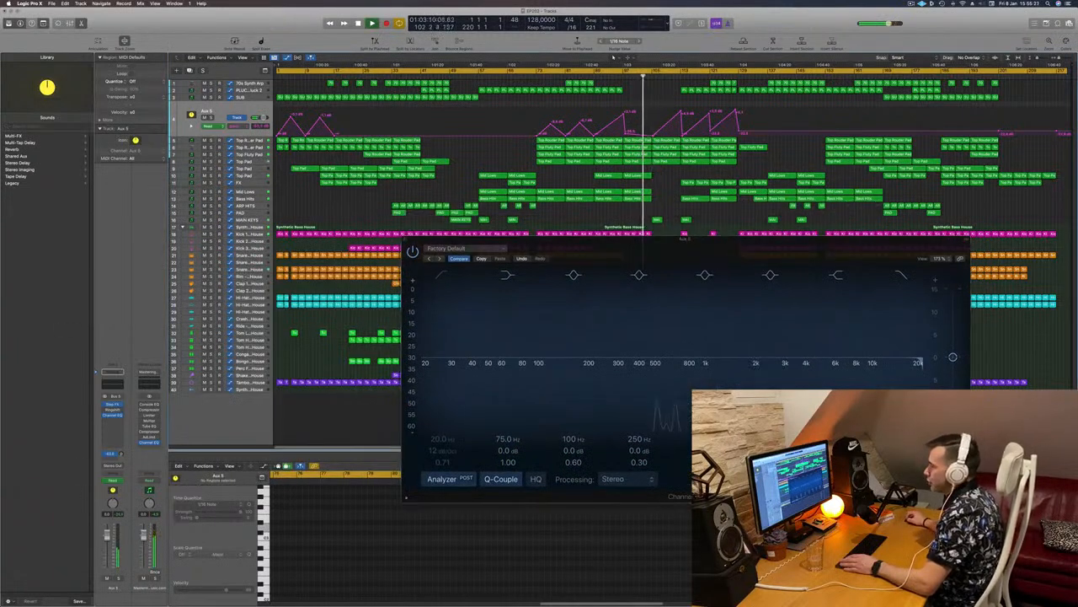
Step: Switch Aux 5 to Touch automation, record a high-cut frequency movement in the Channel EQ, and close the plug-in
left_click(114, 480)
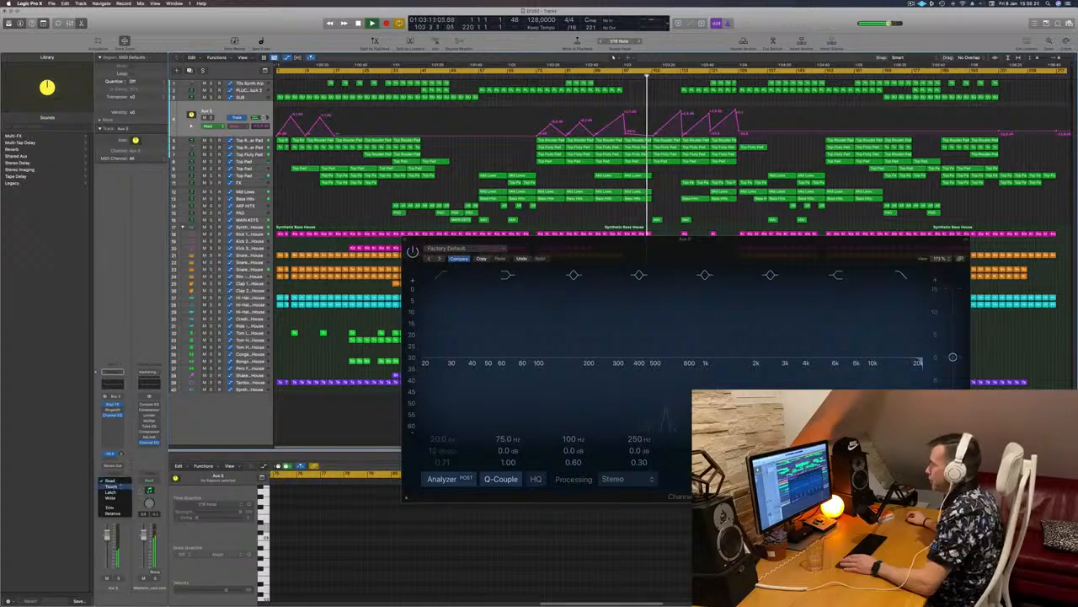
left_click(111, 486)
left_click(921, 368)
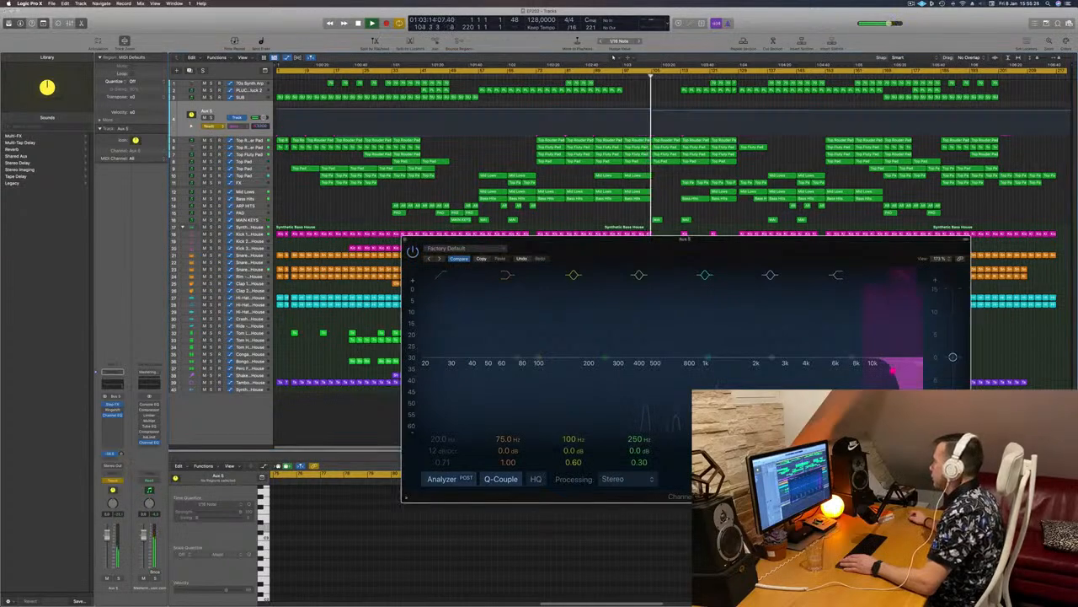
left_click(407, 242)
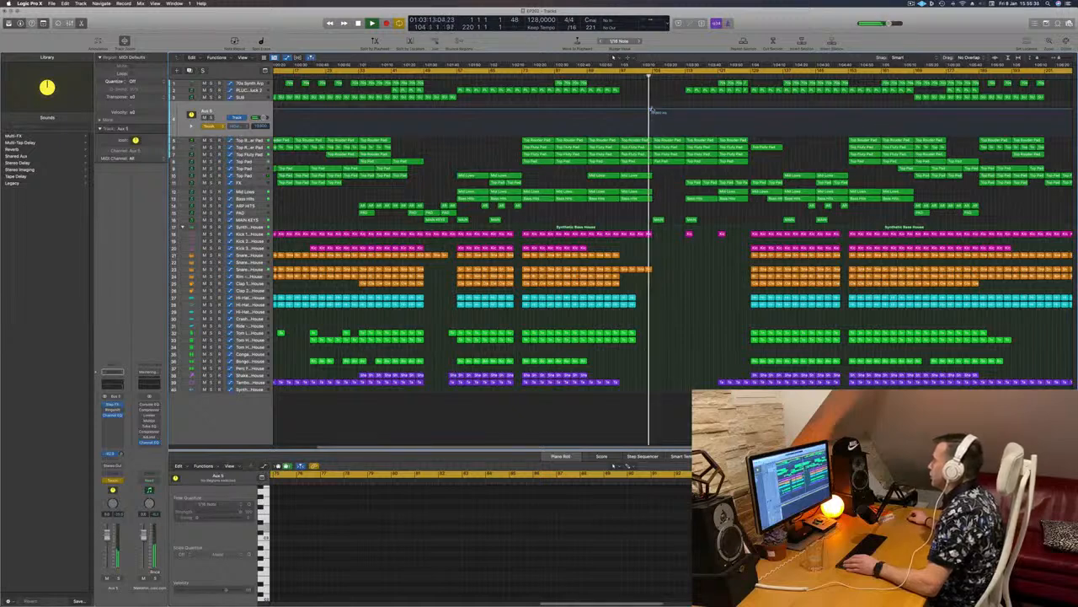
Step: Shape the Aux 5 high-cut automation to drop at bar 105 and rise back by bar 113, then replay from bar 104
left_click_drag(653, 111, 685, 109)
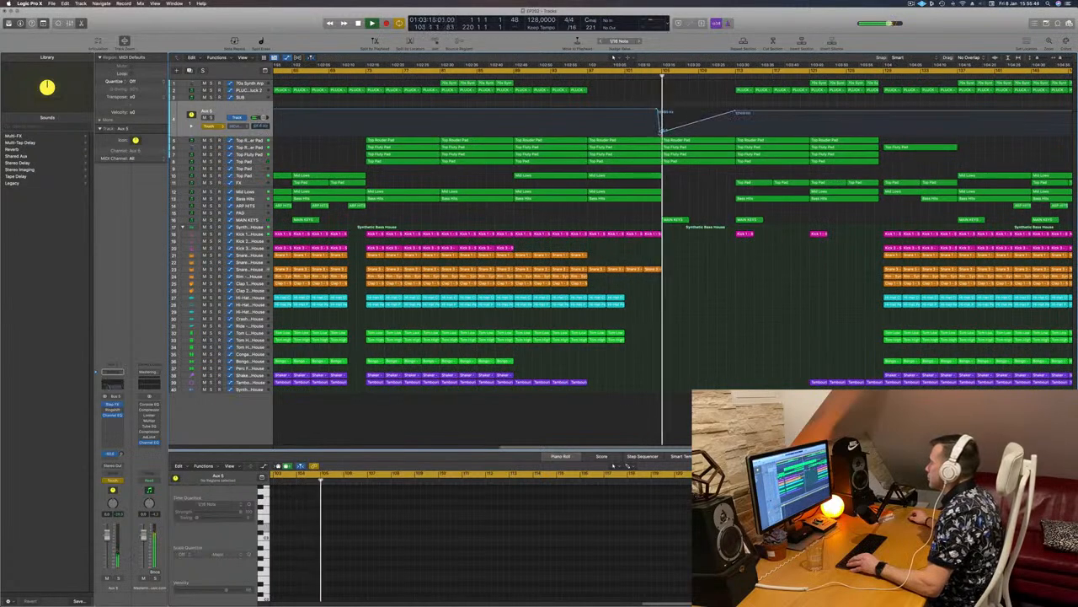
left_click_drag(662, 131, 662, 131)
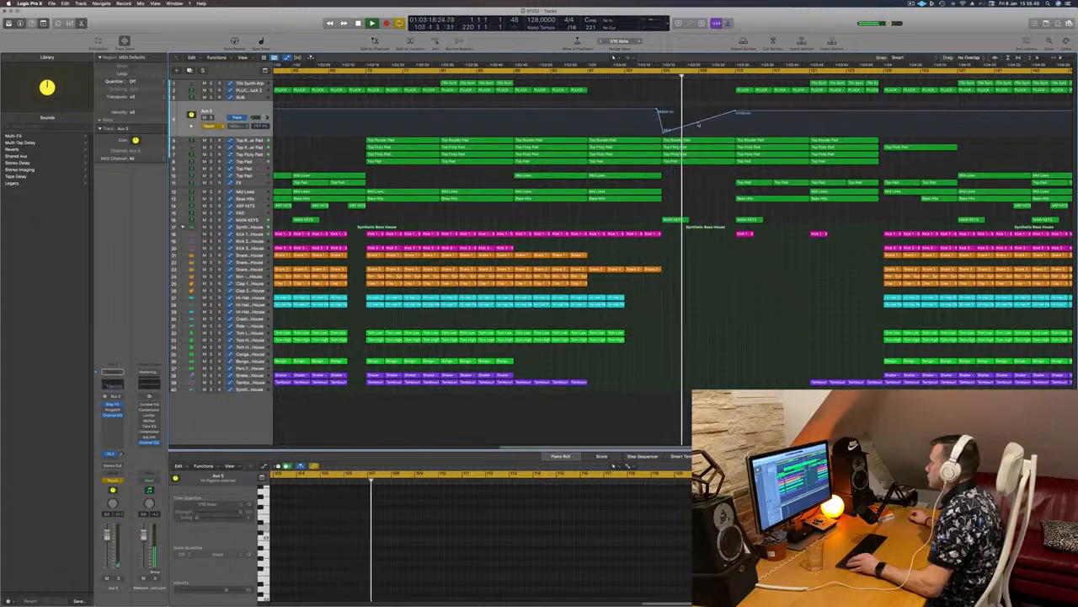
left_click(700, 125)
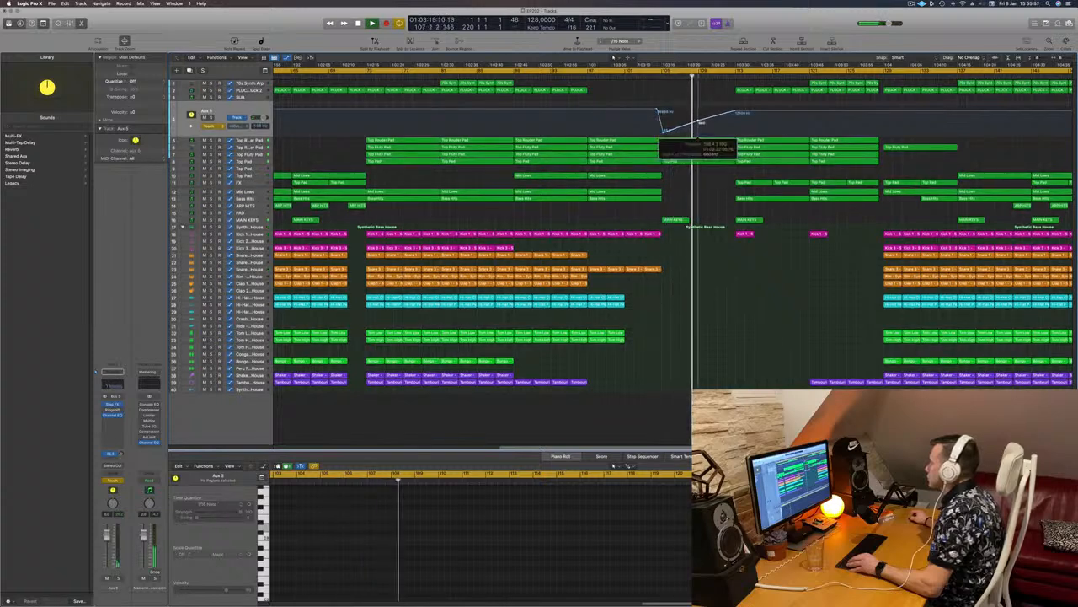
left_click(652, 77)
Step: Check the pad tracks in the break after bar 105, auditioning the Top Rouder Pad track with the Top Fluty Pad regions in solo
left_click(261, 162)
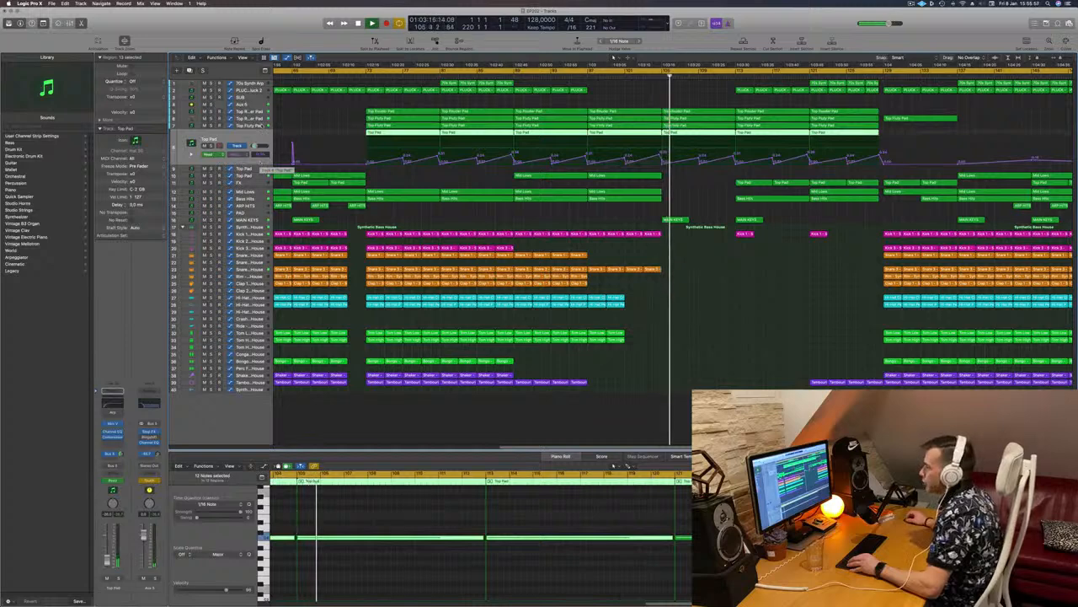
left_click(253, 118)
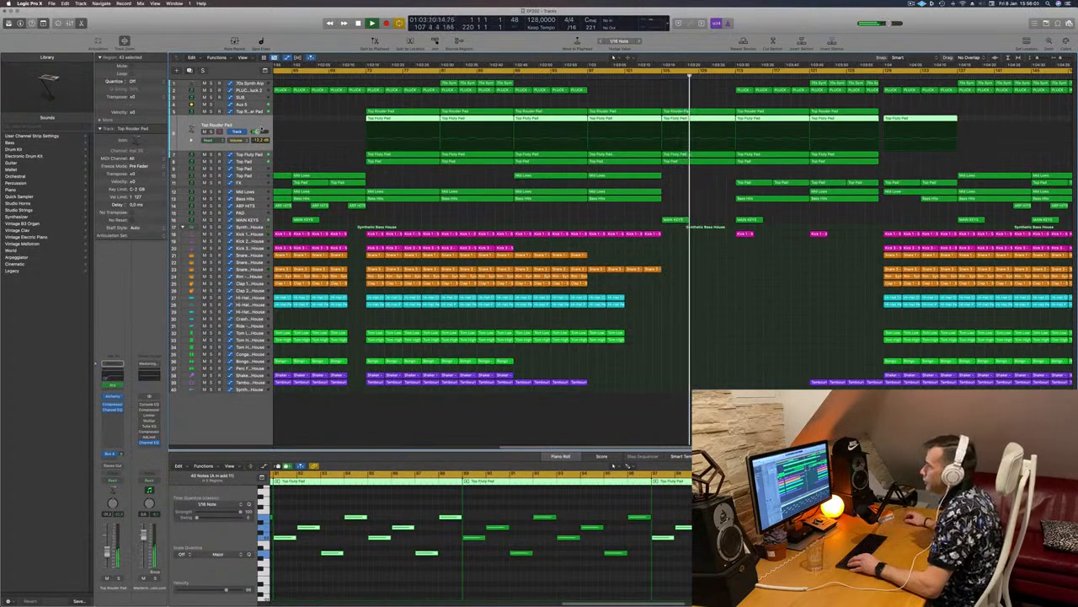
key("ctrl+s")
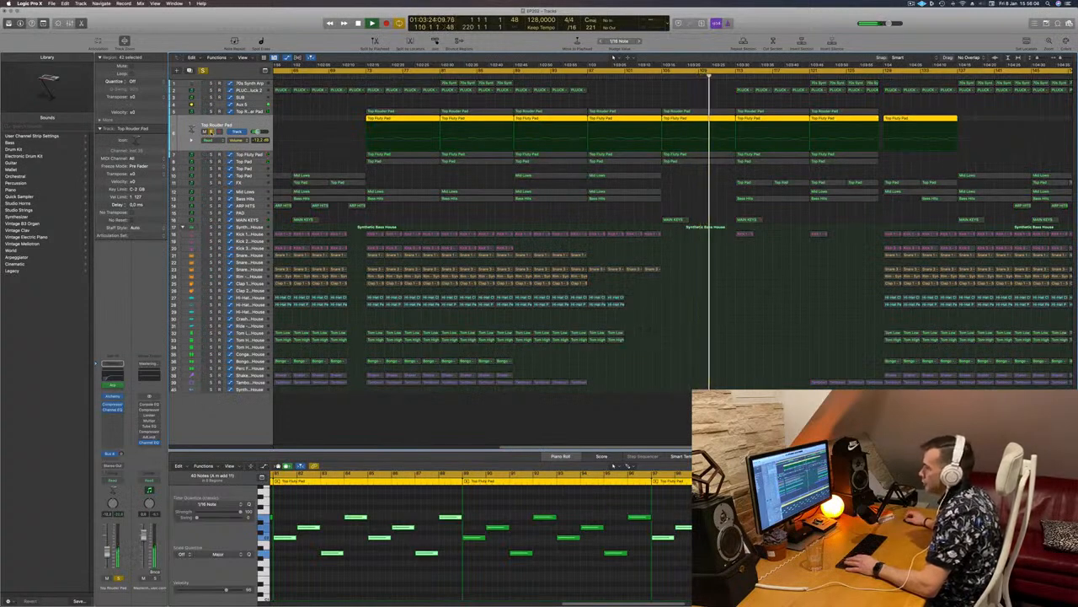
key("ctrl+s")
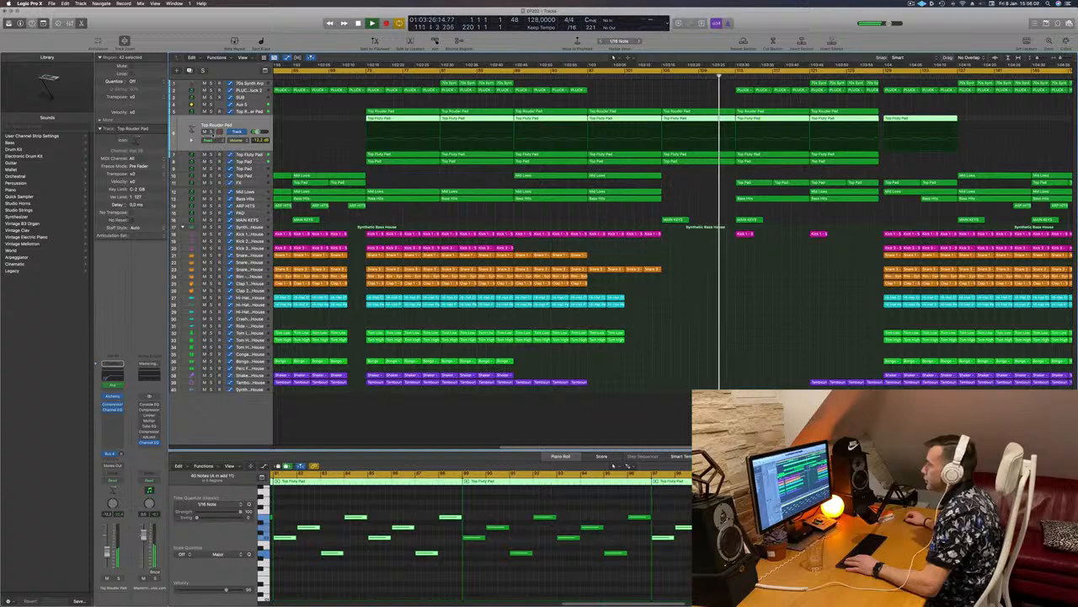
key("ctrl+s")
key("ctrl+s")
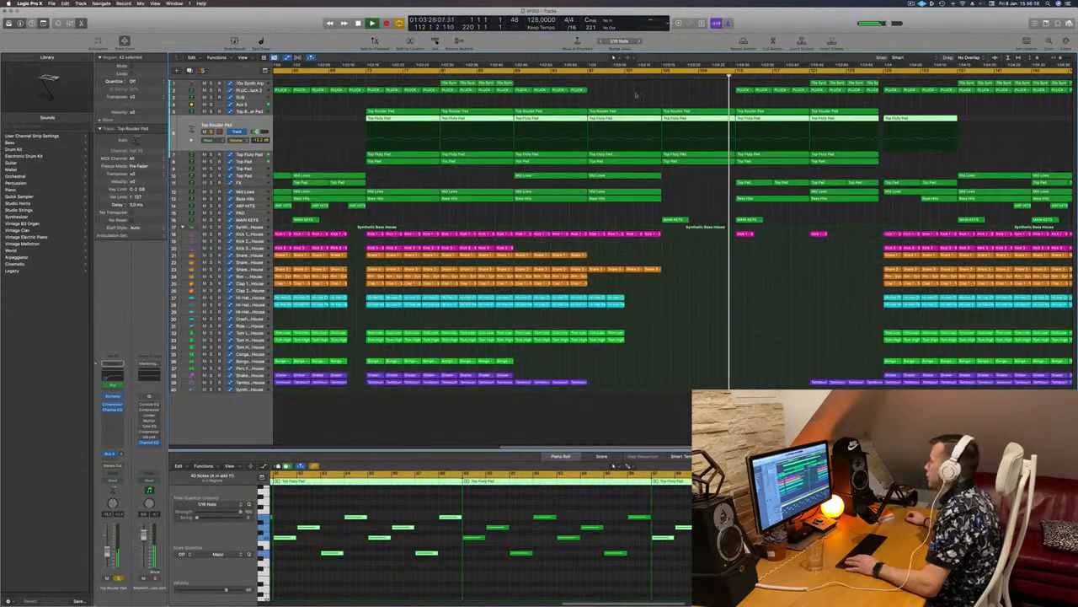
Step: Split the Top Fluty Pad region on the Top Rouder Pad track at bar 109 and delete its part from bar 105 to 109
left_click(662, 76)
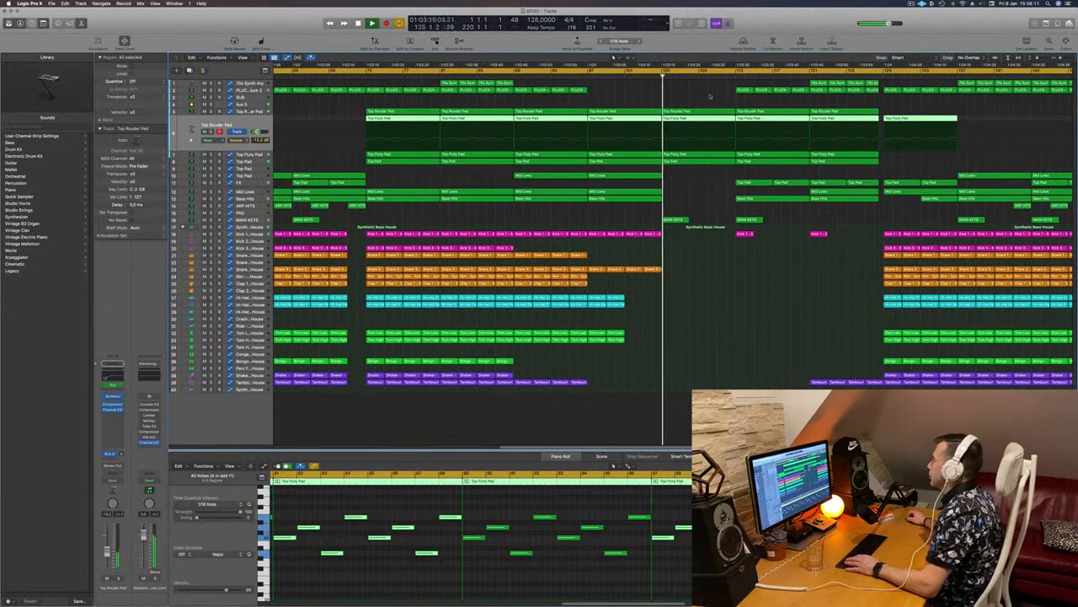
left_click(710, 97)
left_click(697, 118)
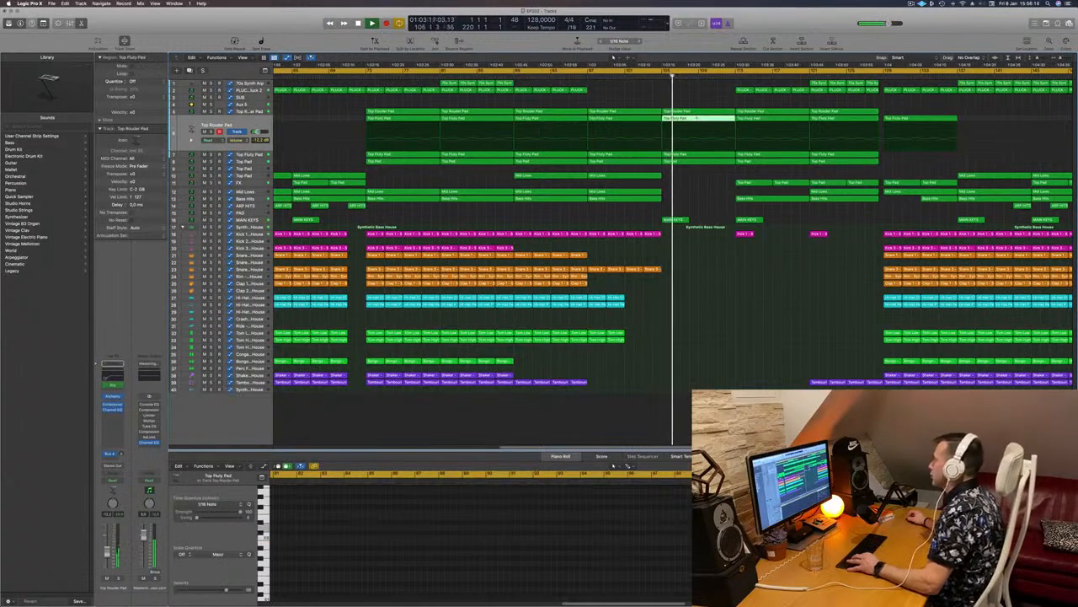
left_click(698, 118, "super")
key("Delete")
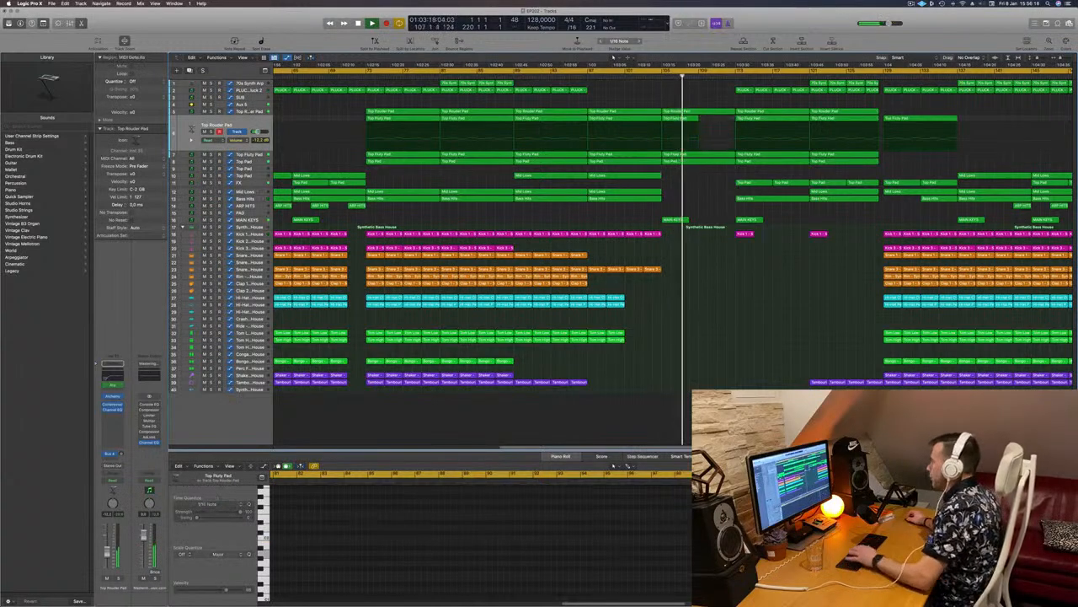
key("super+z")
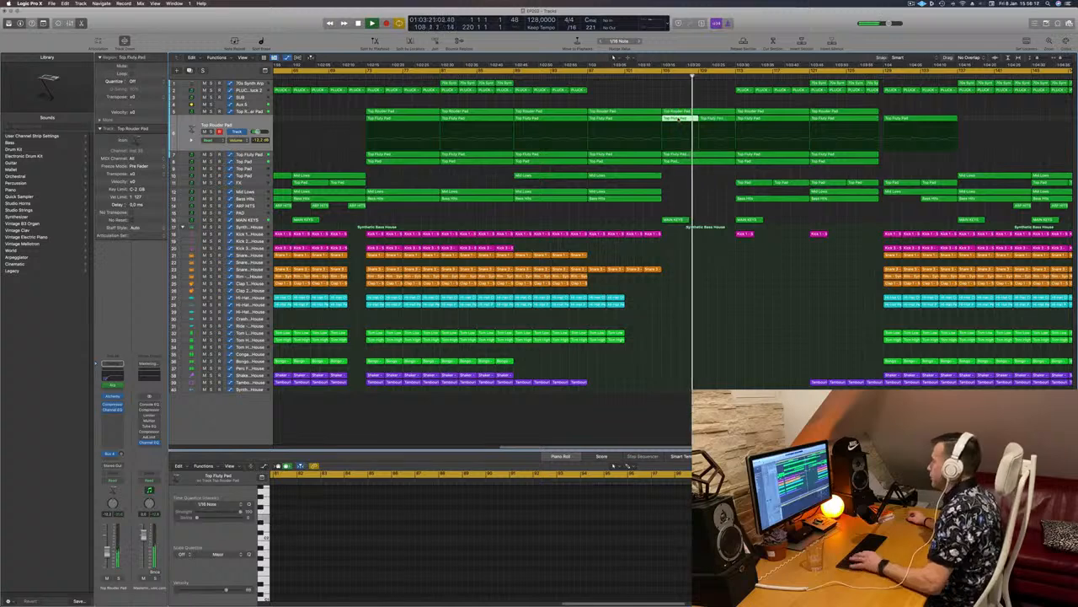
key("Delete")
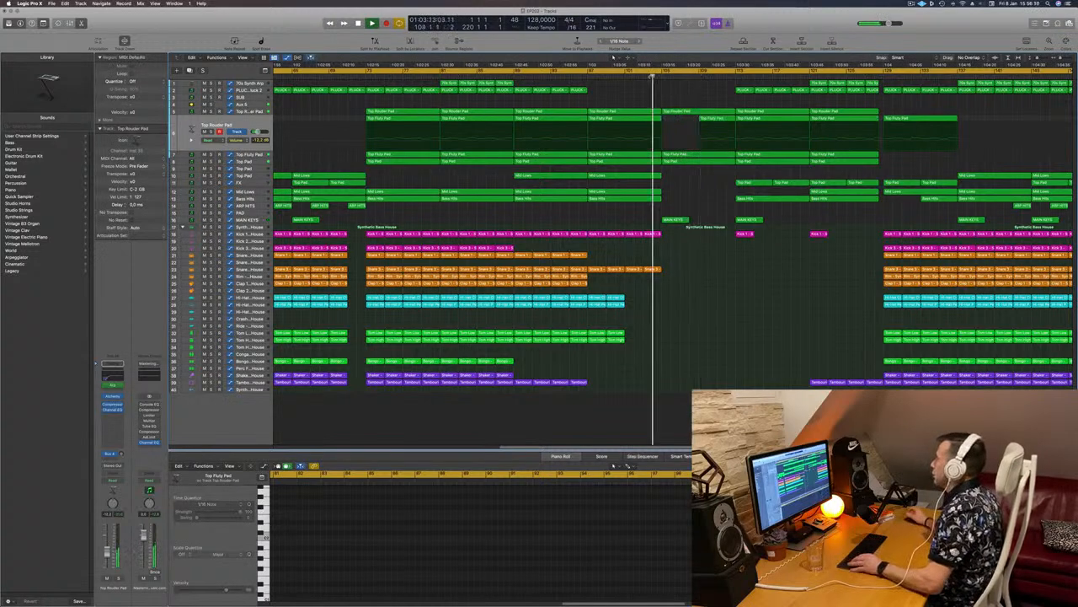
Step: Listen to the break from bar 104 and inspect the Aux 5 high-cut automation and each pad track down to Top Pad
scroll(678, 97, "right", 2)
scroll(687, 95, "left", 3)
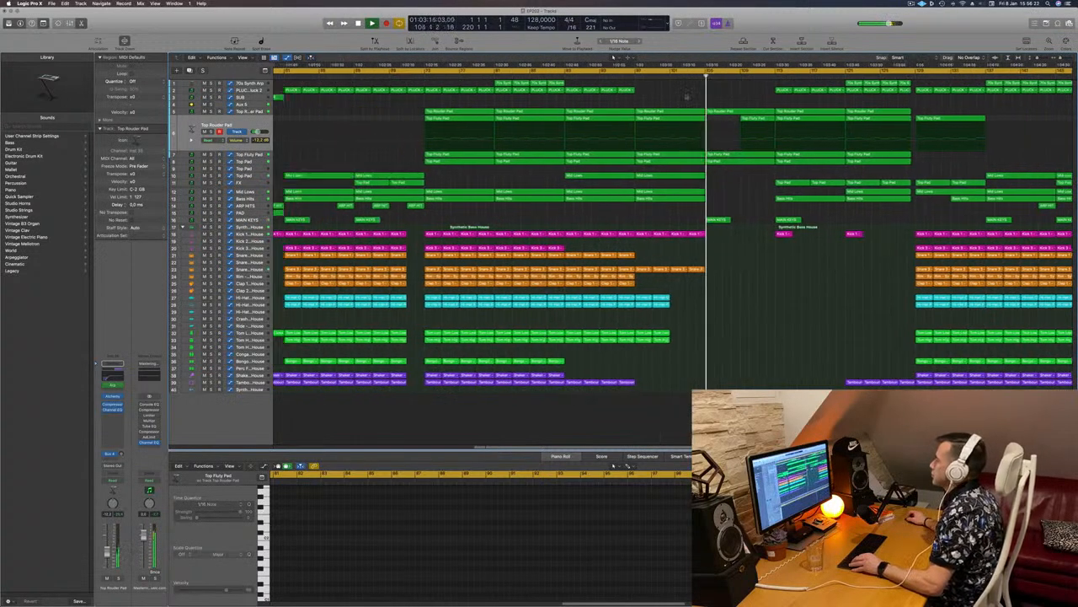
scroll(687, 96, "left", 1)
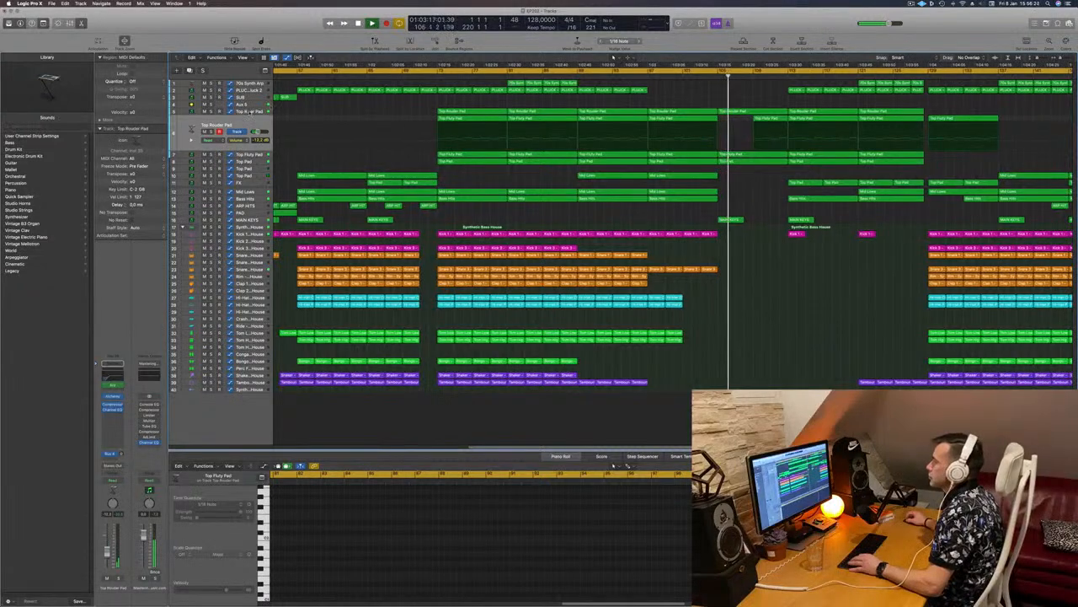
left_click(250, 112)
left_click(244, 104)
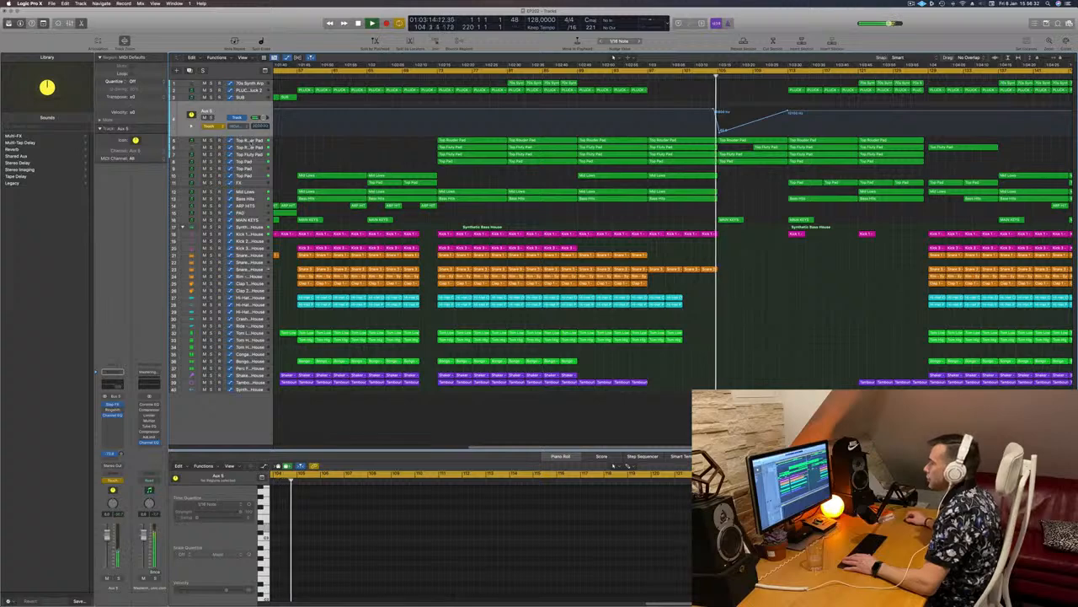
key("Down")
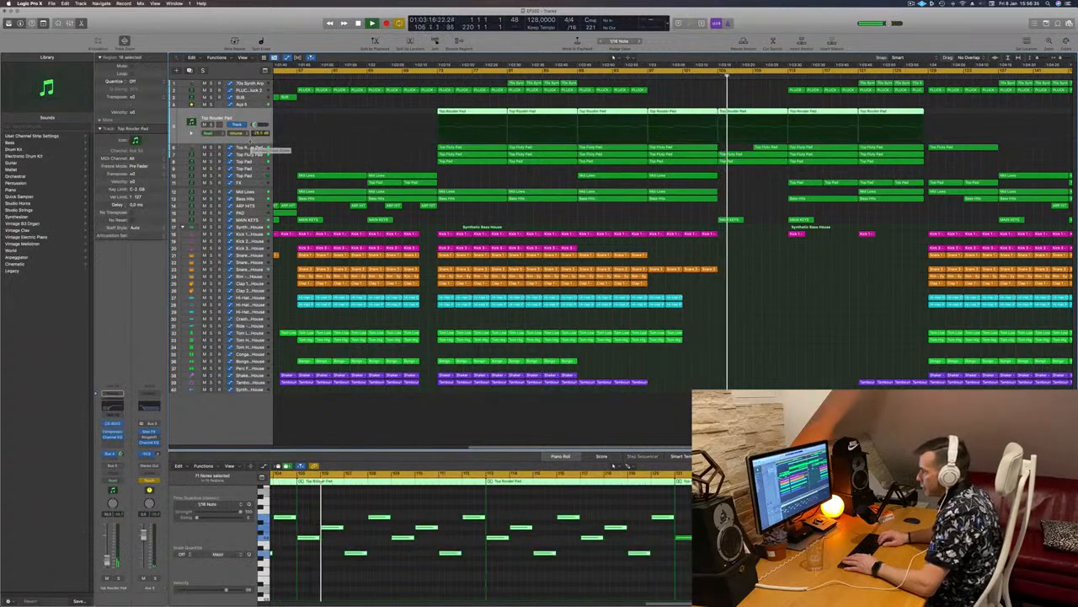
key("Down")
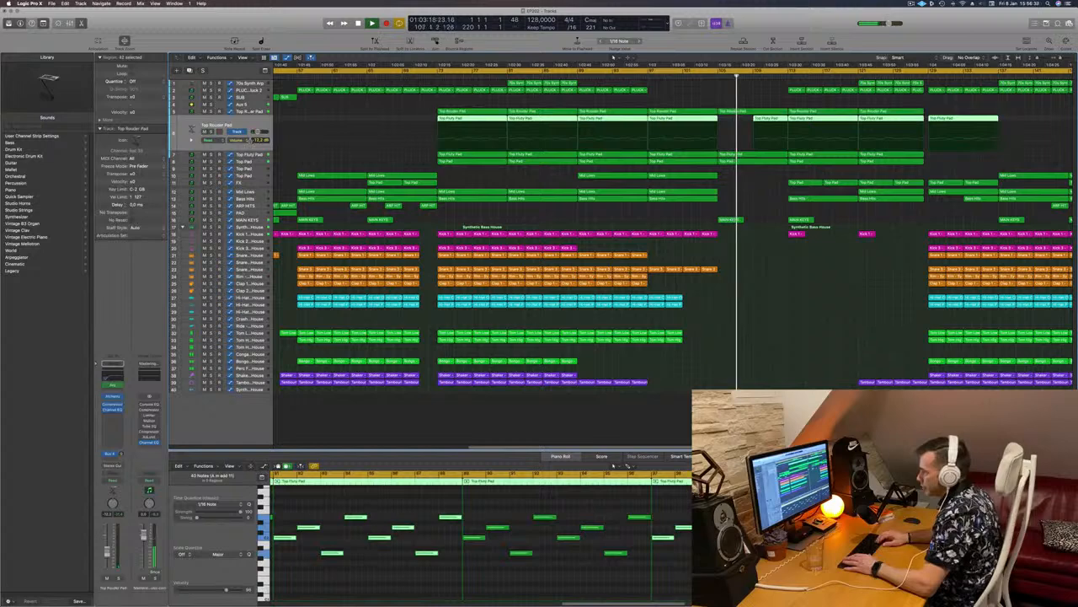
key("Up")
key("Down")
key("Down")
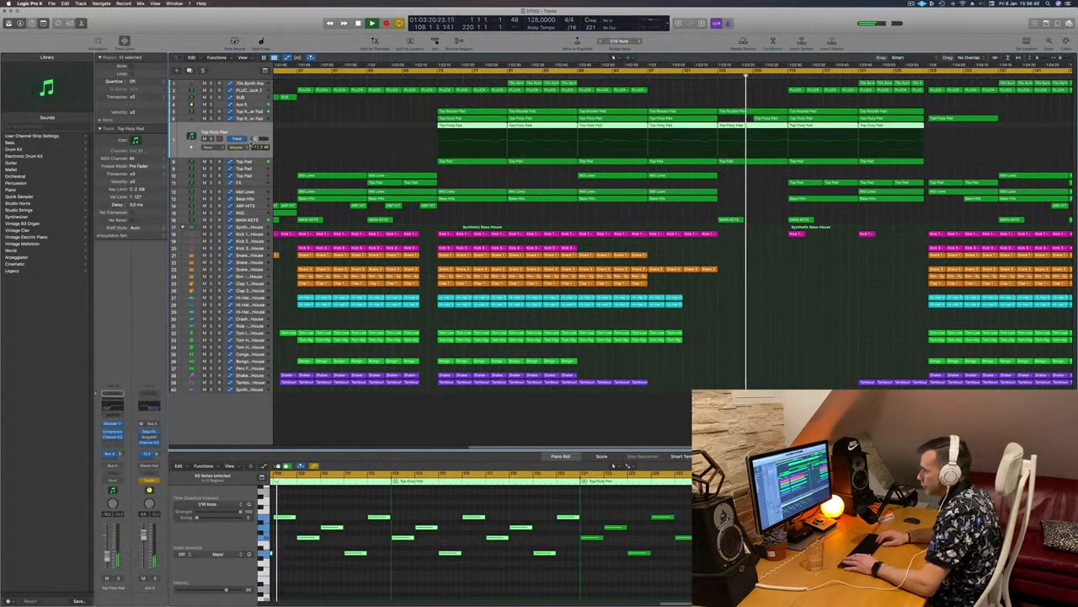
key("Down")
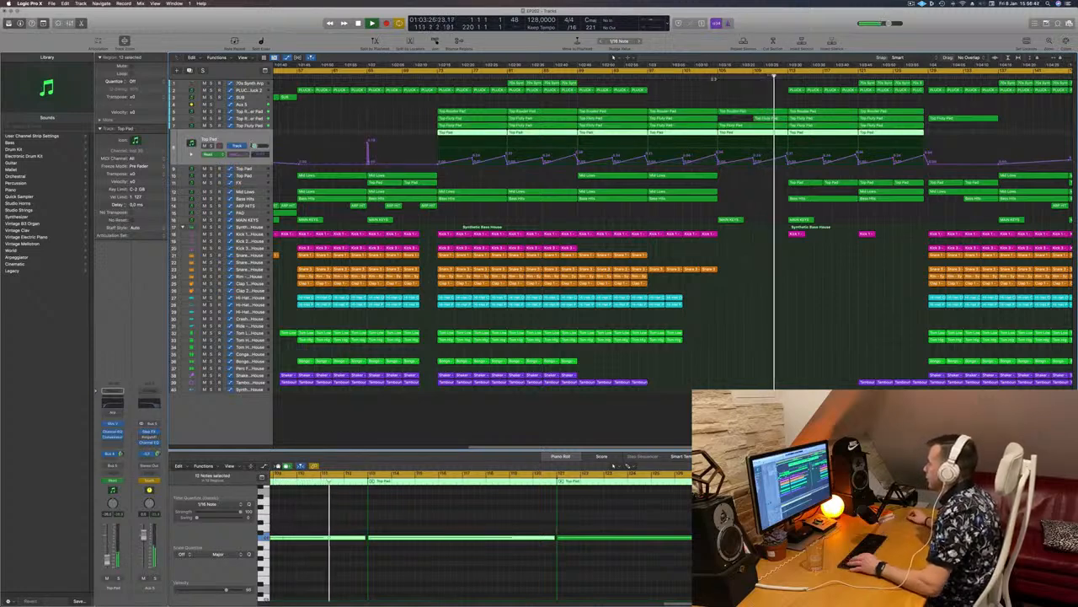
Step: Nudge the end point of Aux 5's high-cut rise near bar 113, set its automation mode to Read, and replay from bar 112
key("super+Left")
key("super+Left")
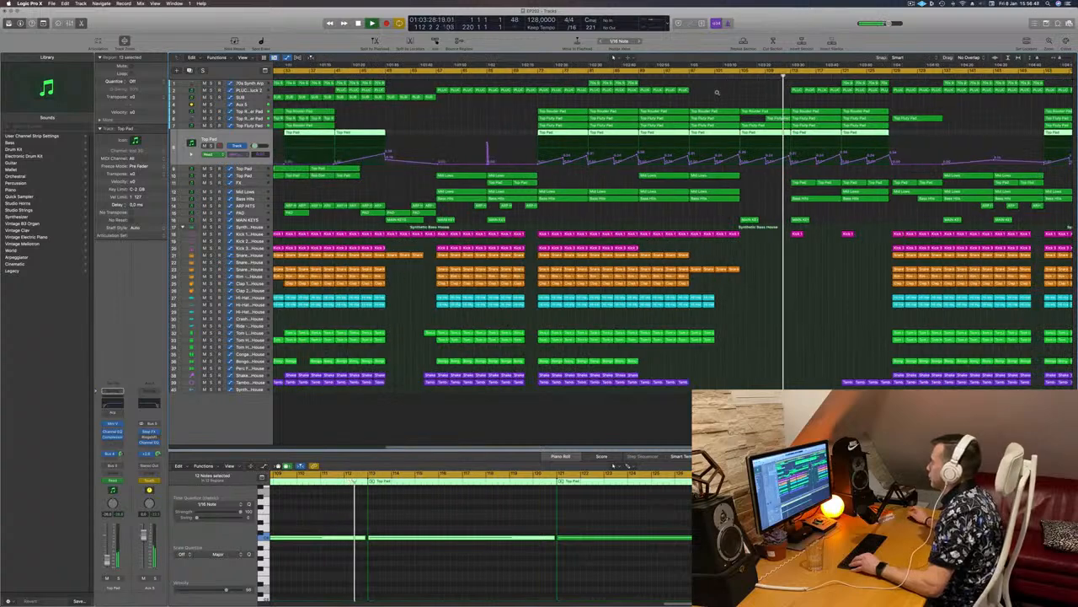
key("super+Left")
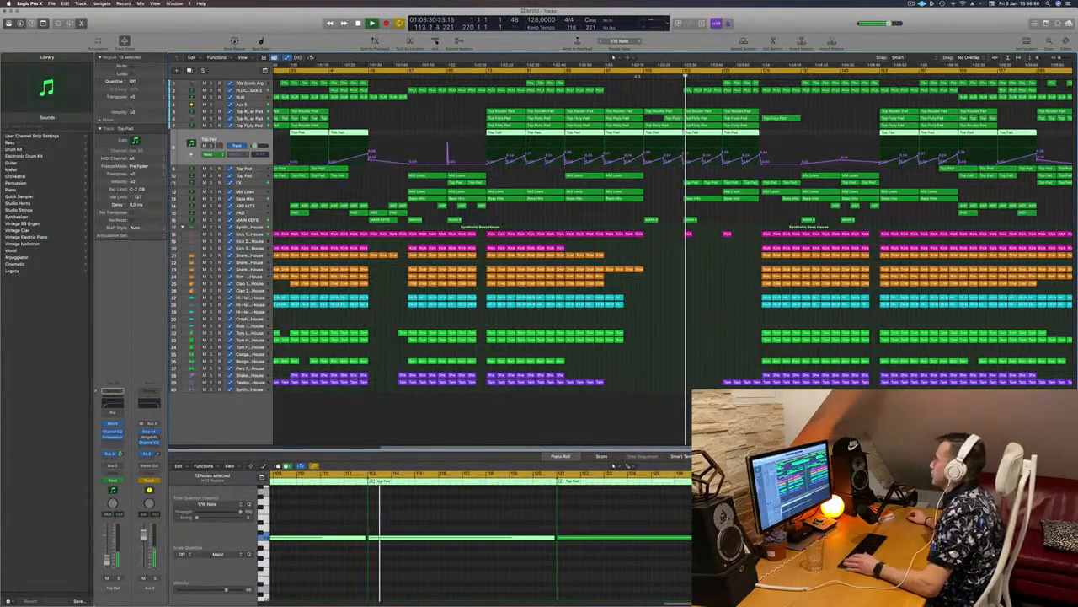
left_click(638, 76)
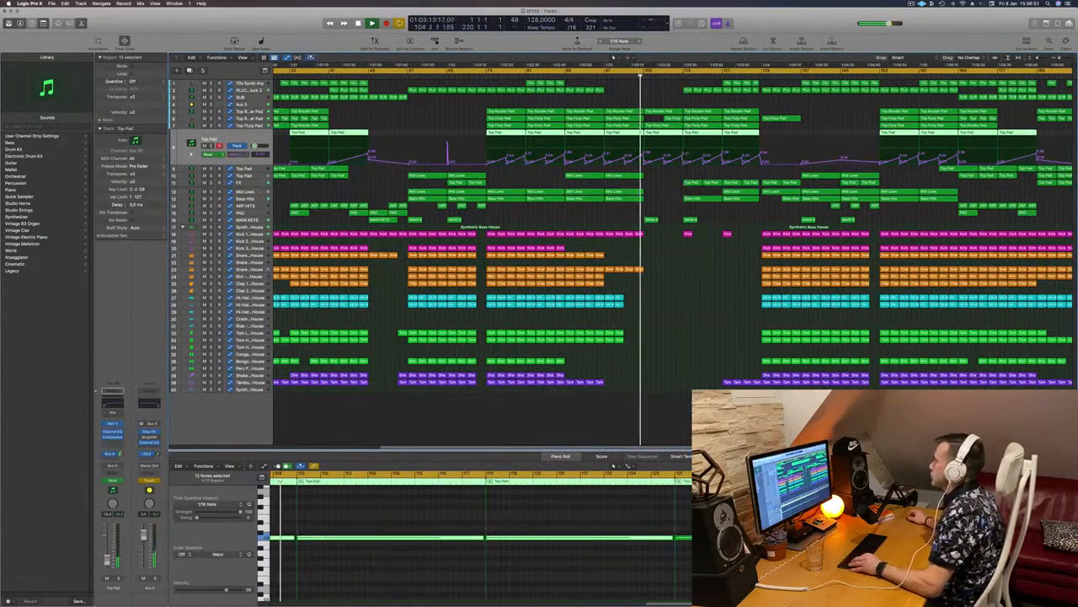
key("super+Right")
key("super+Right")
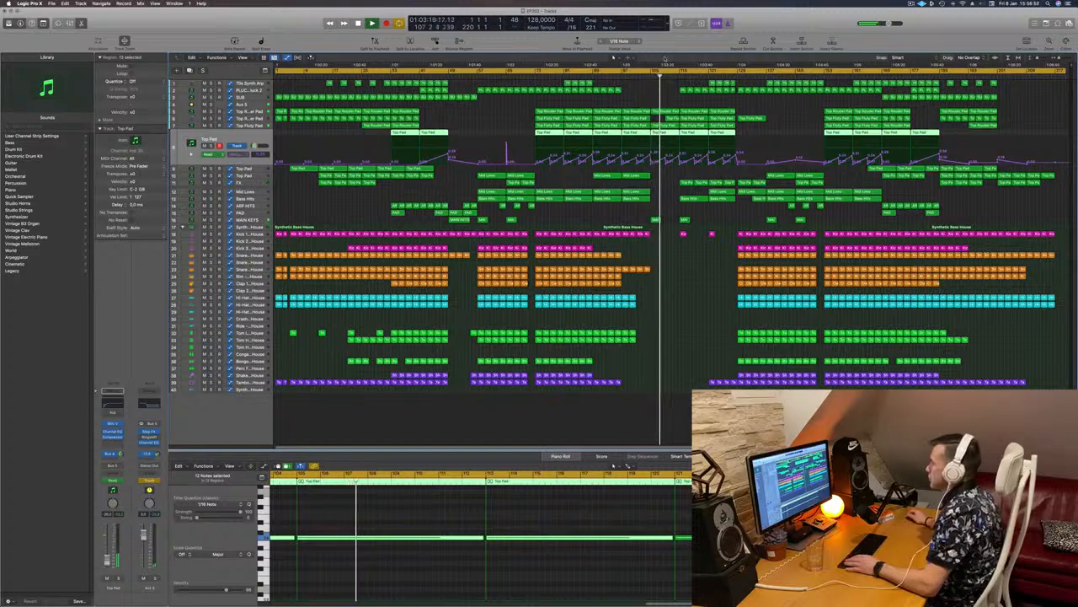
left_click(243, 105)
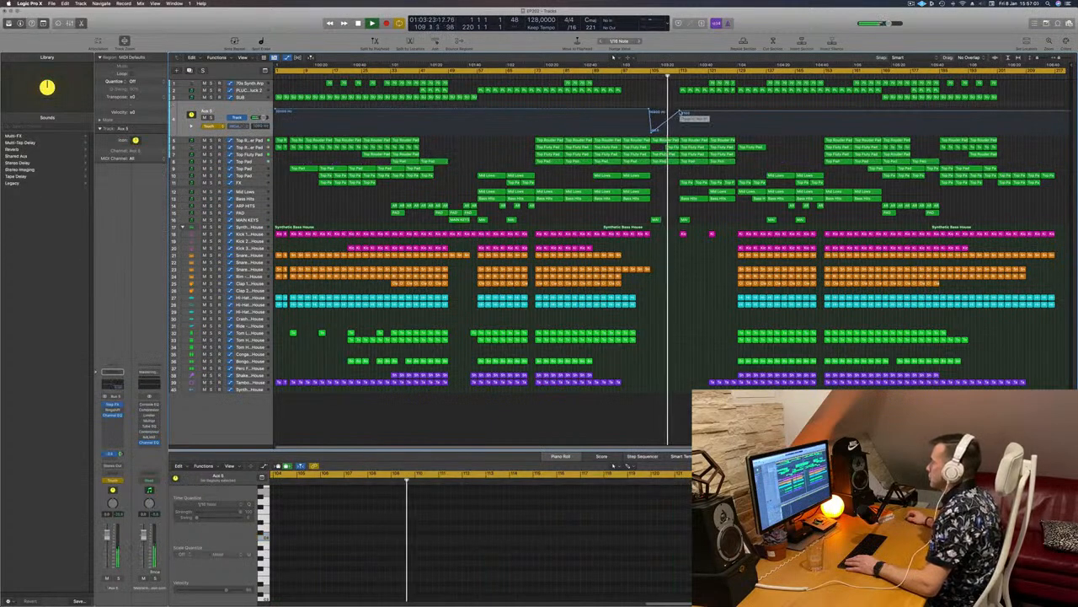
left_click_drag(681, 111, 680, 109)
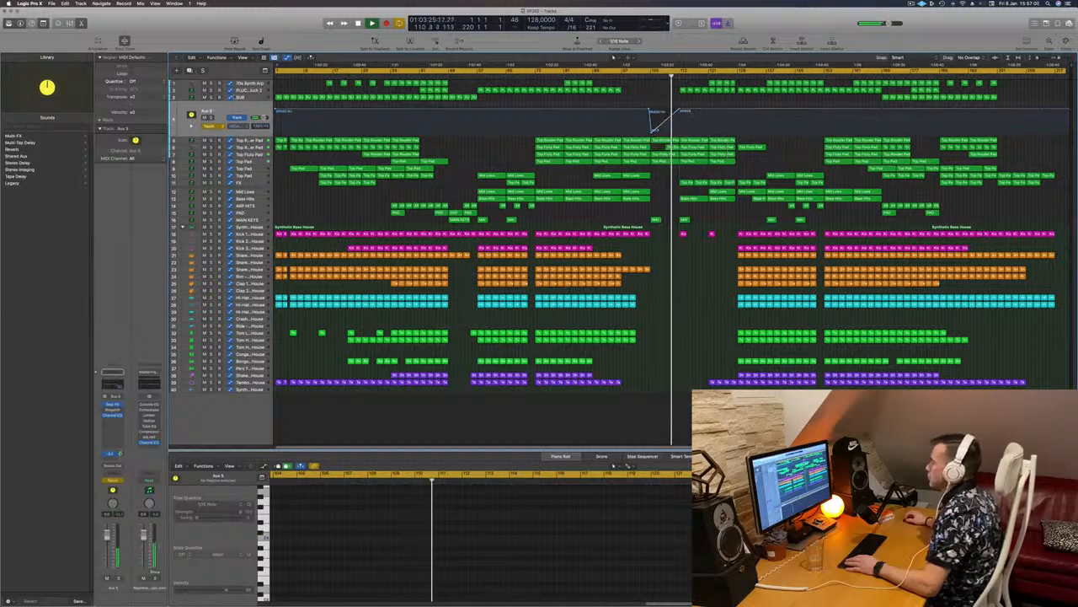
left_click(216, 127)
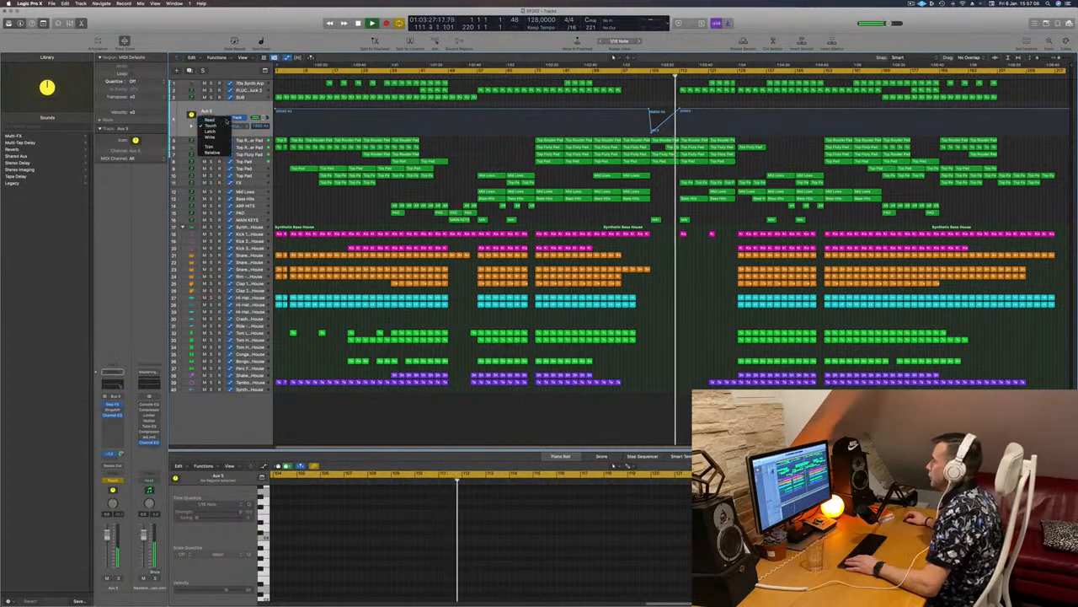
left_click(215, 118)
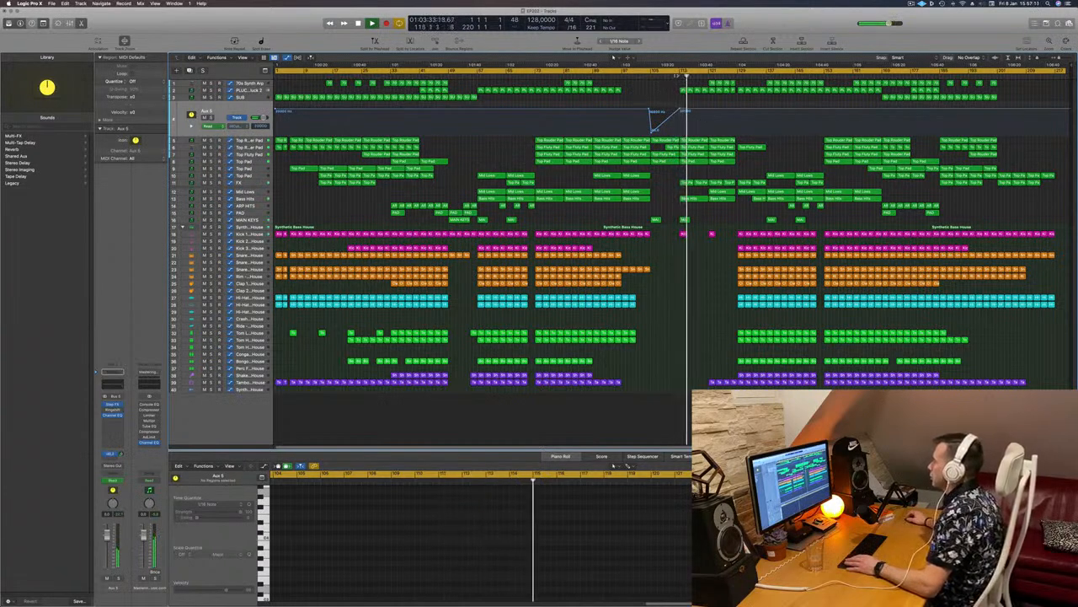
left_click(676, 75)
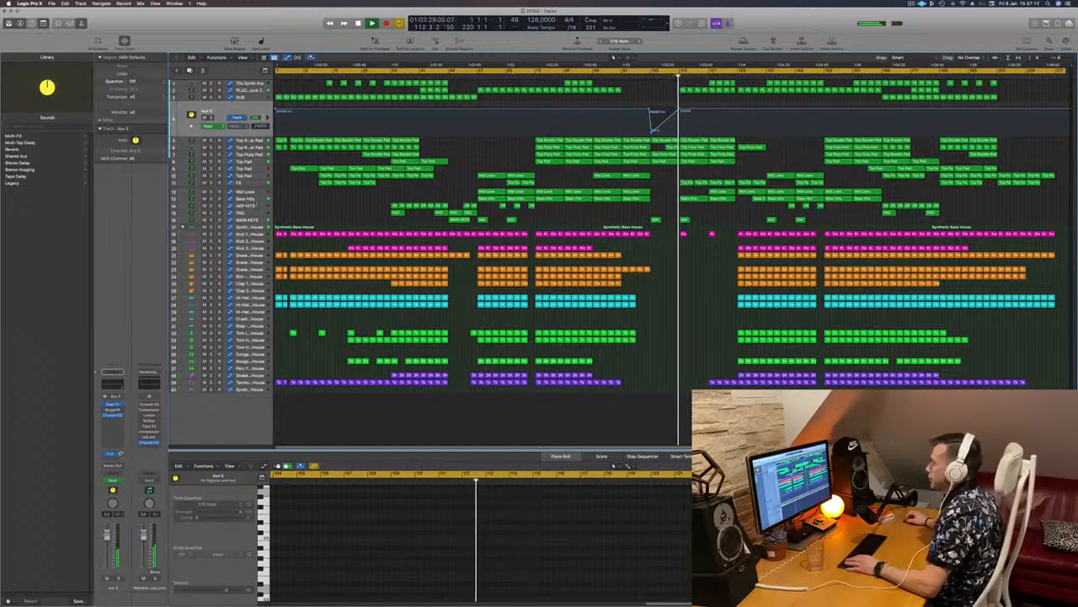
Step: Compare the section after bar 113 with the Bass Hits track muted and unmuted
left_click(254, 200)
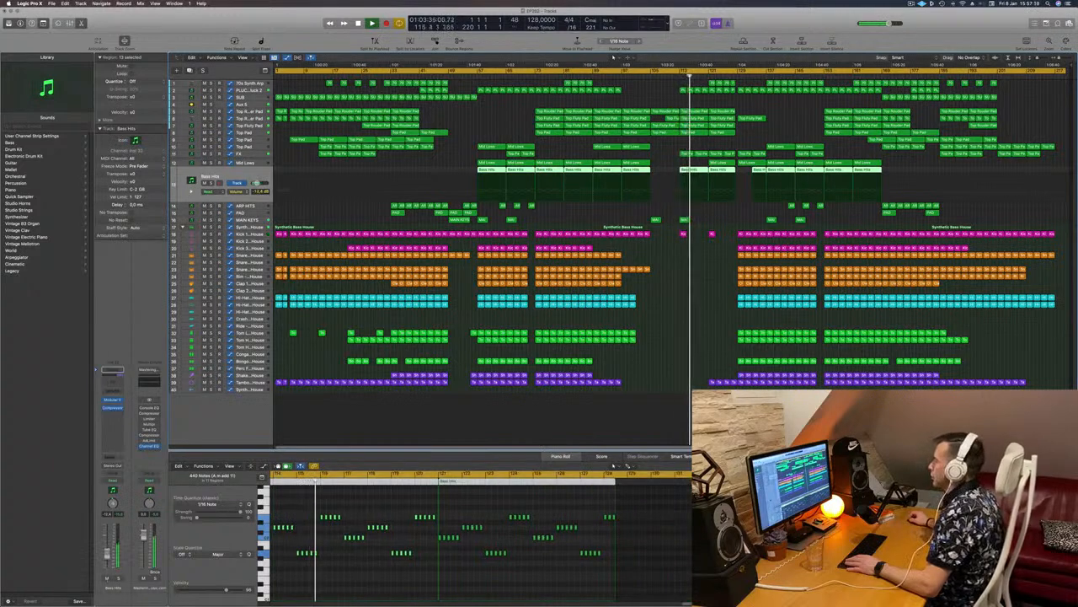
left_click(107, 578)
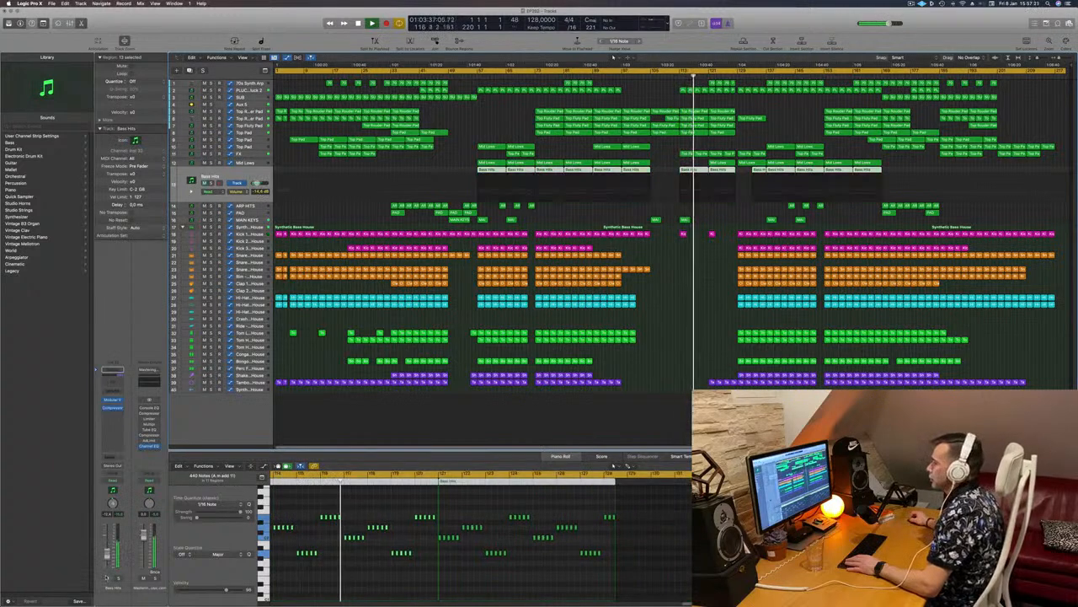
left_click(107, 578)
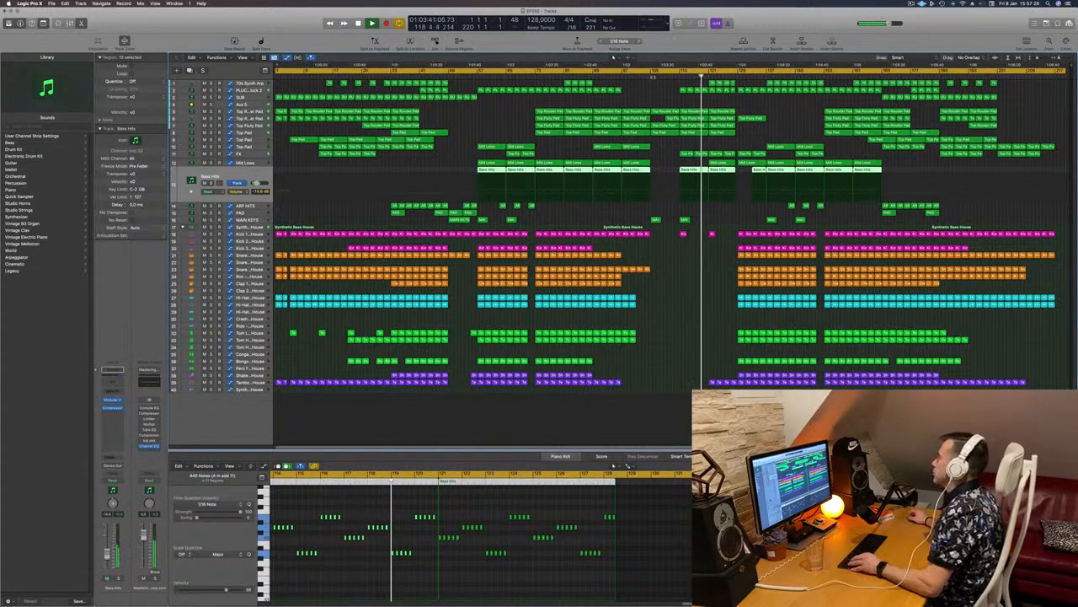
Step: Replay the break from bar 104 and check how the Bass Hits regions enter at bar 113
left_click(649, 76)
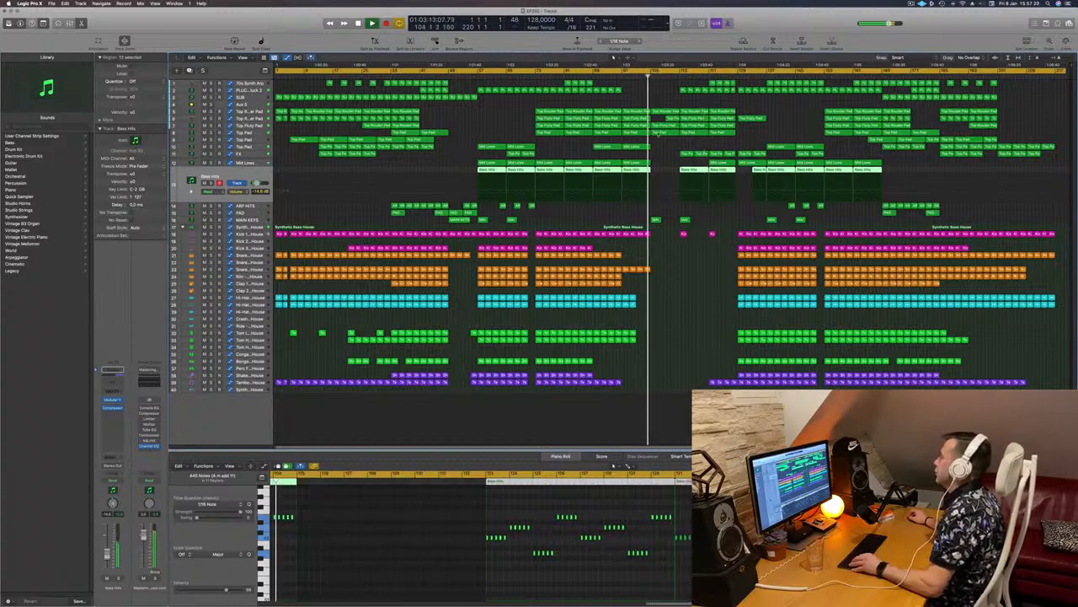
key("super+Right")
key("super+Right")
key("super+Right")
key("super+Right")
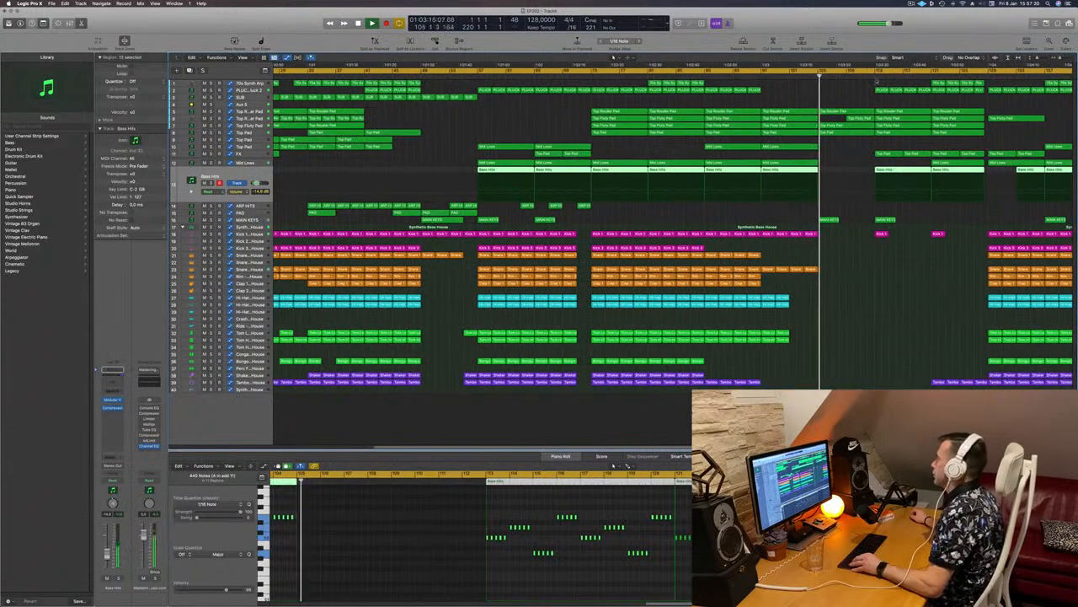
key("super+Left")
key("super+Left")
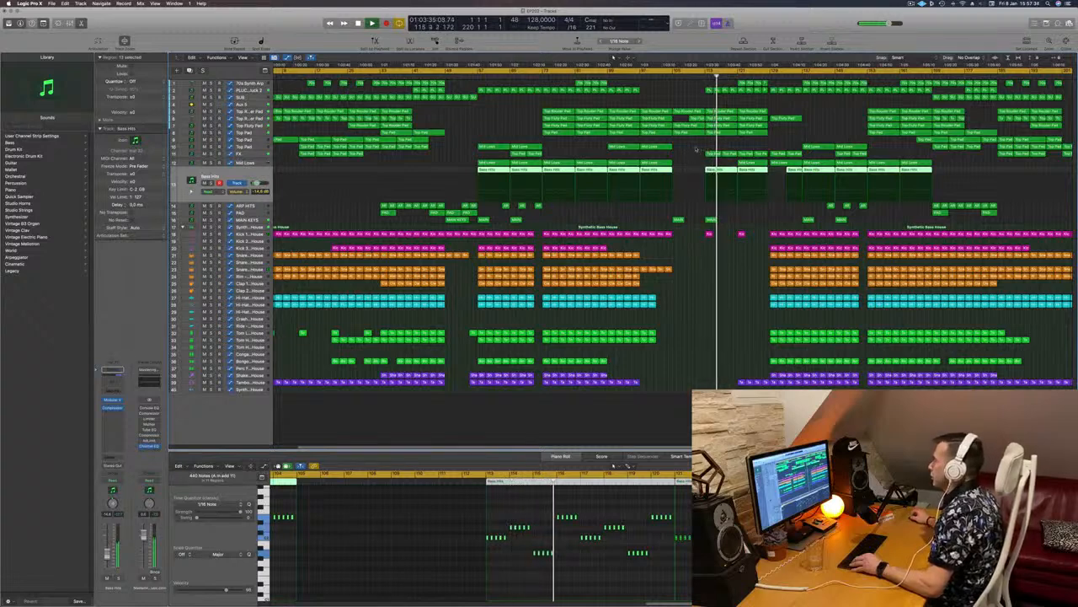
key("super+Left")
Step: Delete the 70s Synth Arp regions from bar 121 to 129 and from bar 137 to 153
left_click(676, 145)
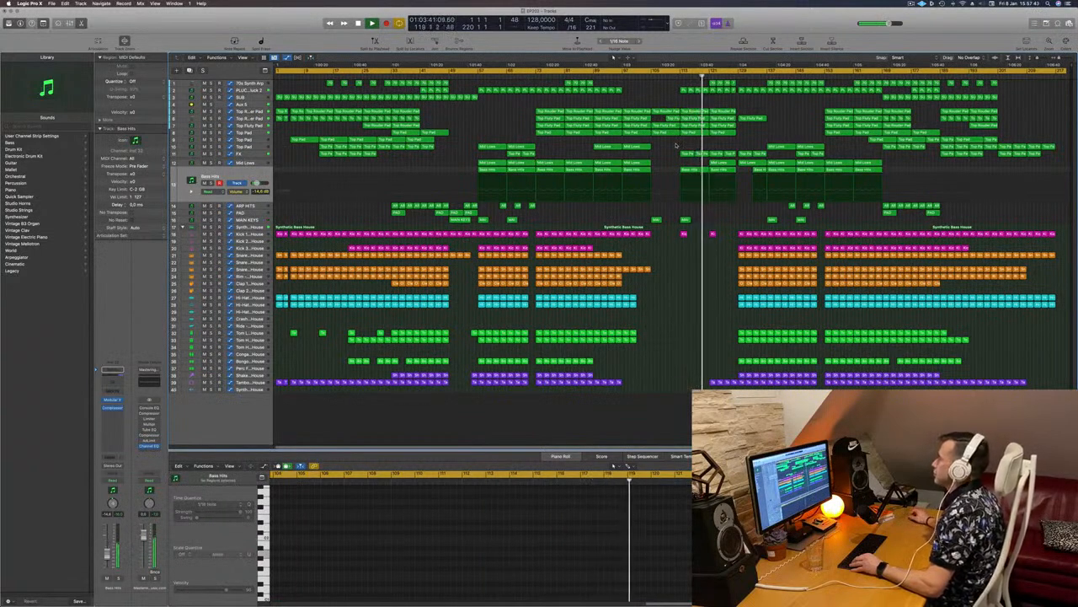
scroll(676, 144, "up", 4)
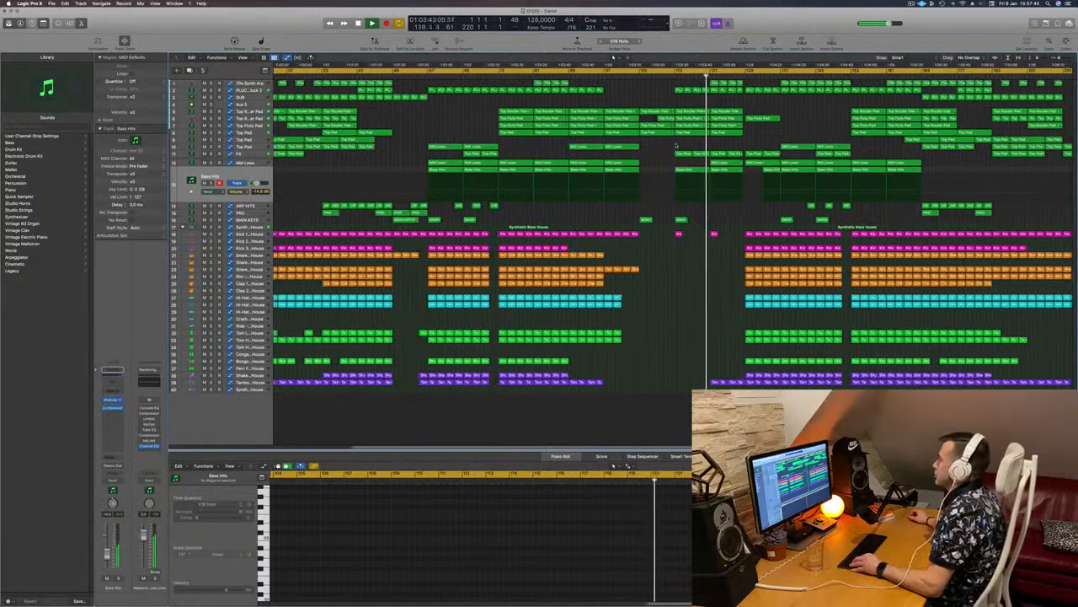
scroll(713, 98, "down", 2)
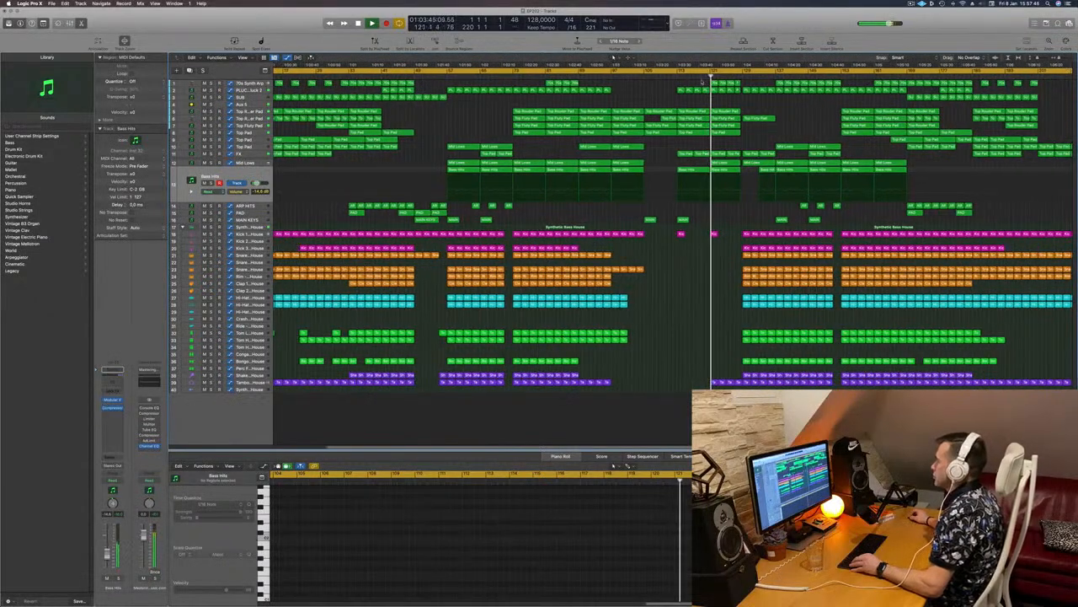
left_click(717, 82)
left_click(740, 86)
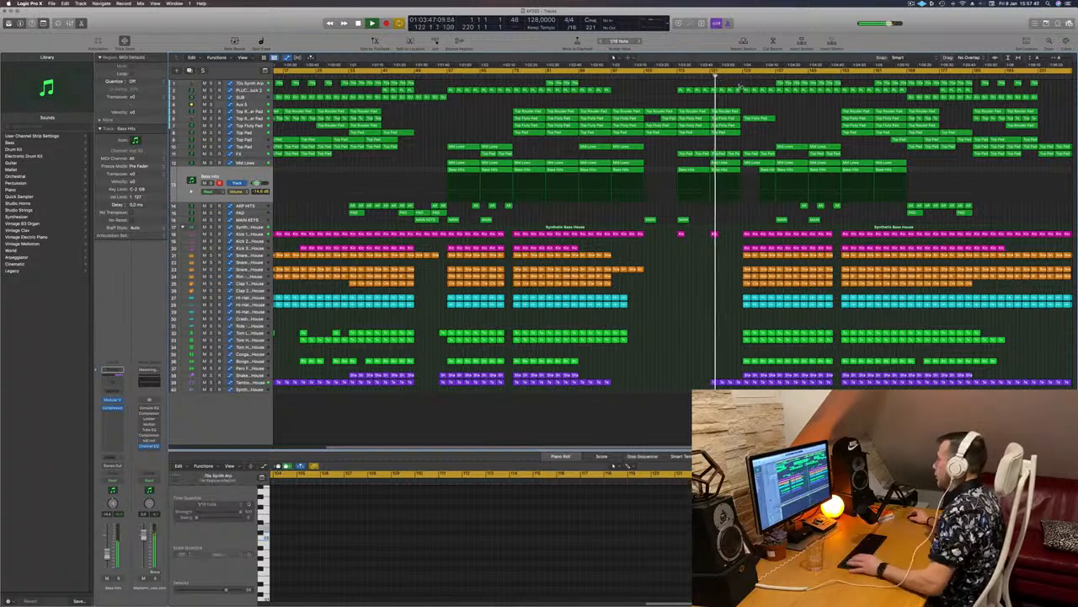
key("super+Left")
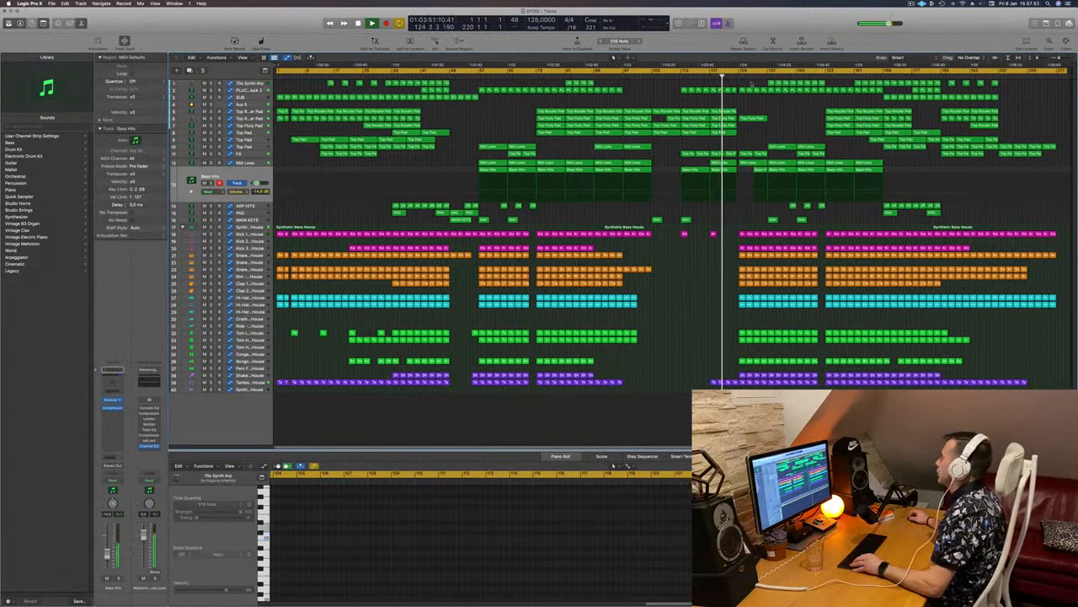
left_click_drag(751, 85, 829, 84)
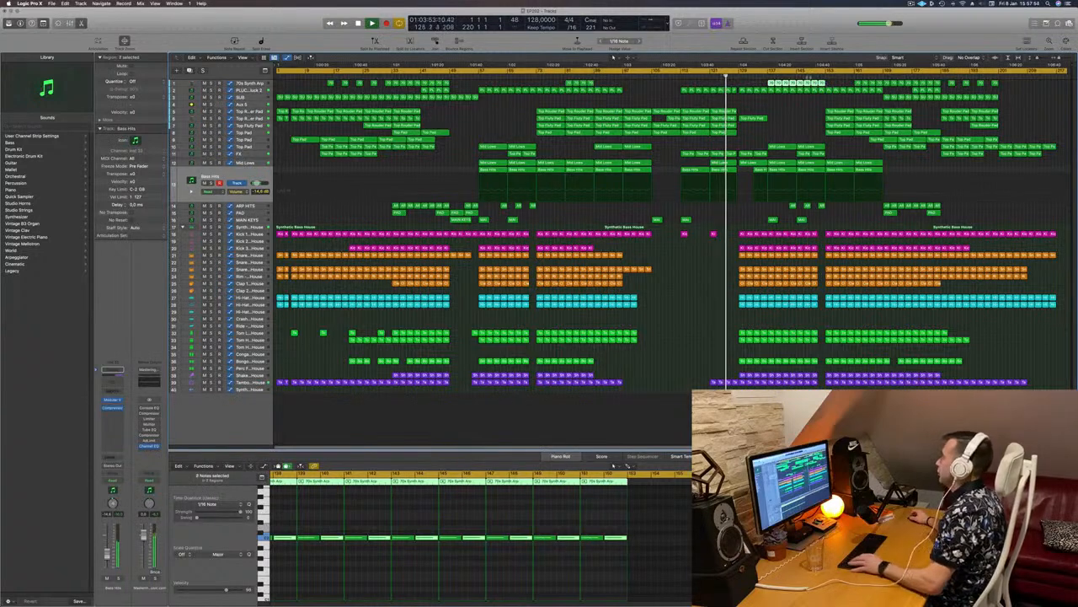
left_click(756, 101)
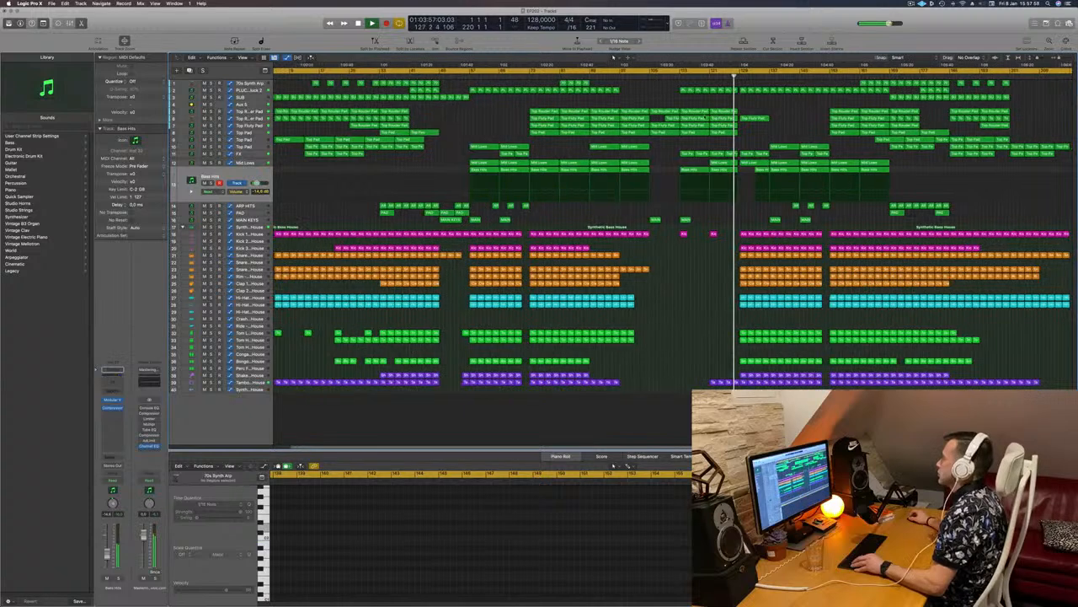
Step: Solo the Top Rouder Pad track with the Top Fluty Pad regions after bar 129, and show the Aux 5 automation
scroll(705, 116, "up", 10)
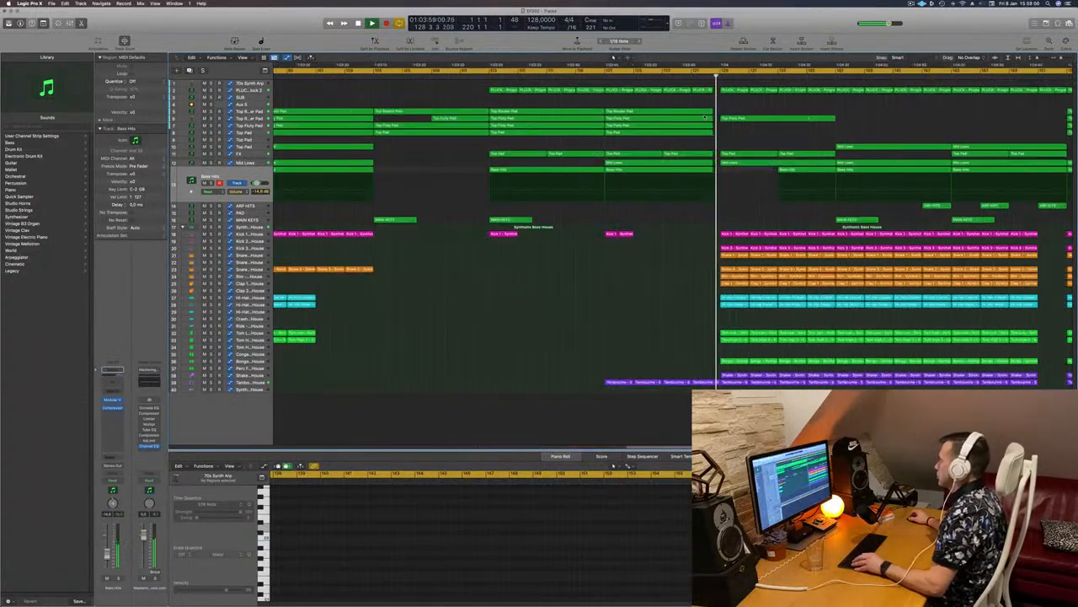
scroll(704, 113, "down", 6)
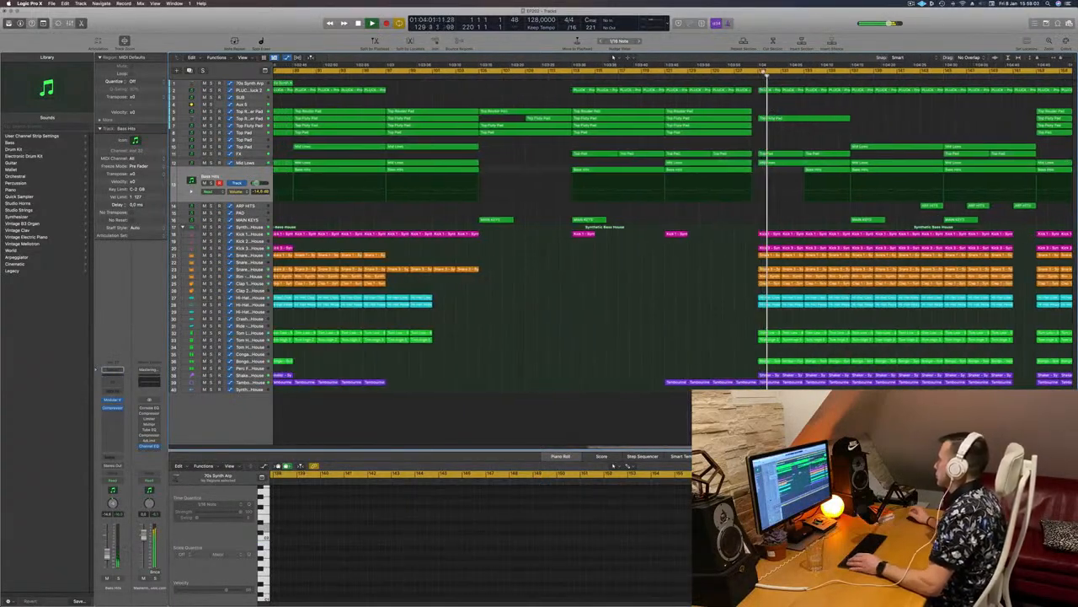
scroll(705, 113, "down", 3)
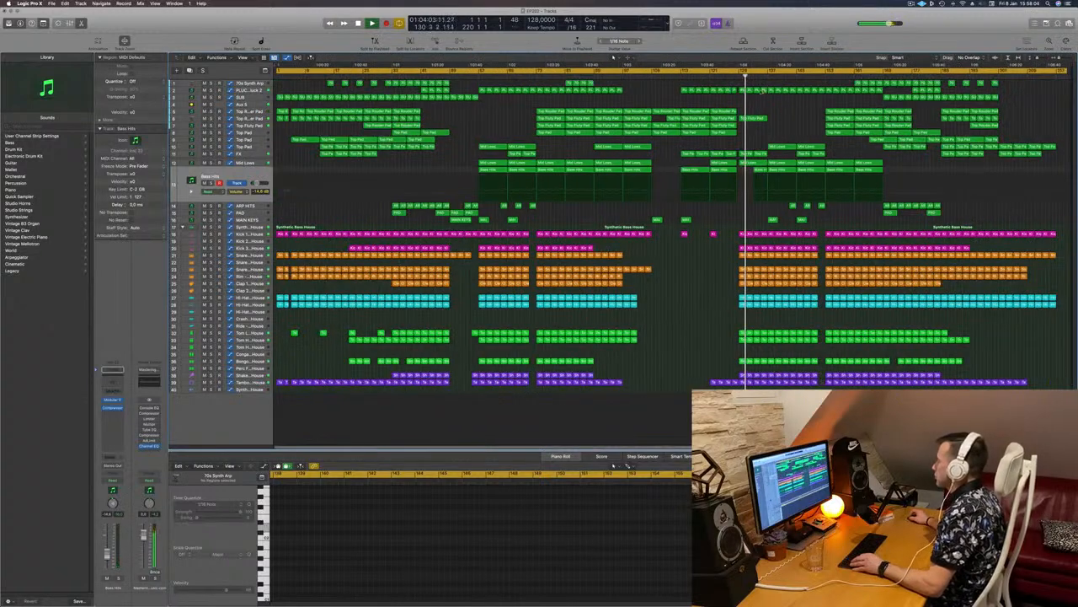
left_click(251, 118)
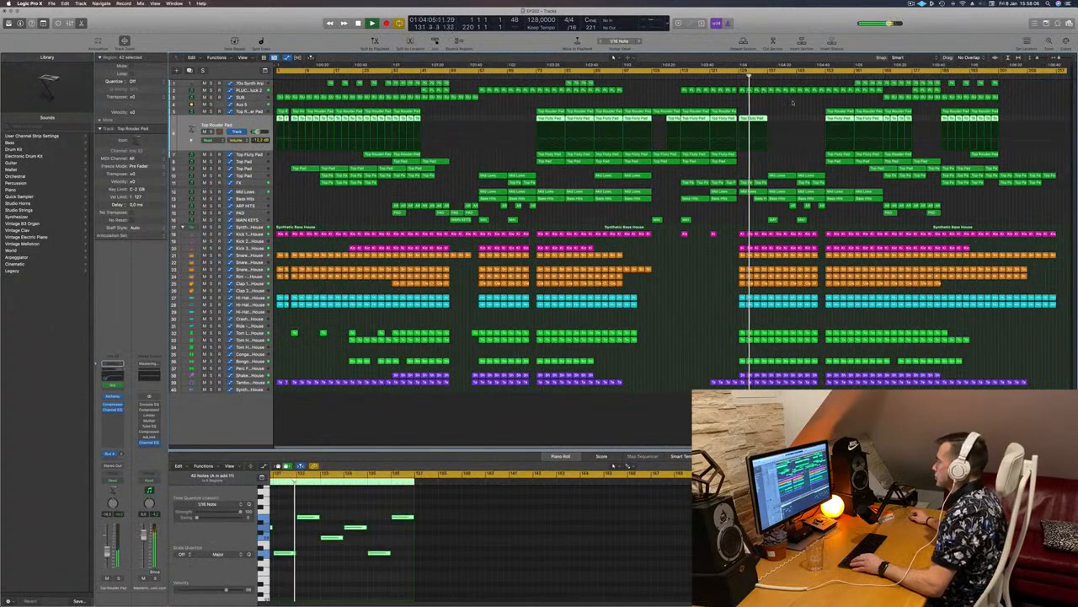
key("ctrl+s")
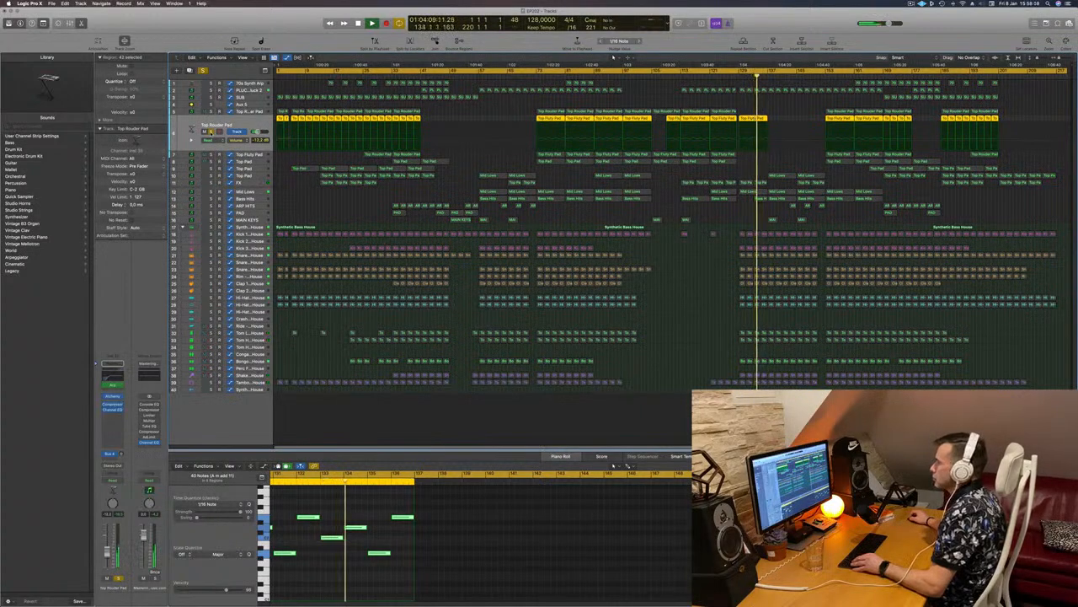
left_click(252, 109)
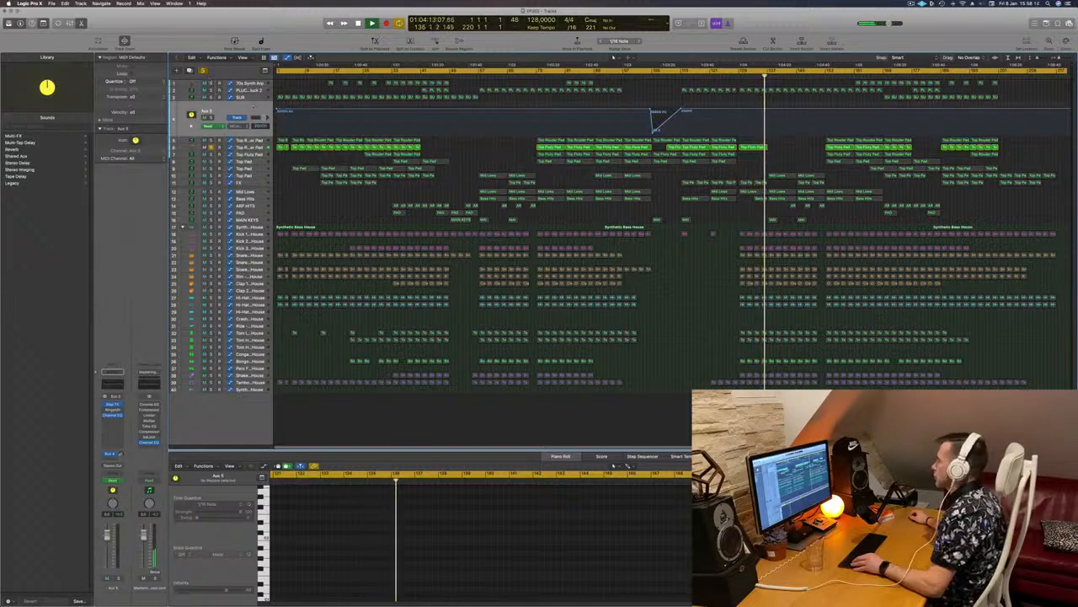
Step: Unsolo the pad track and copy the Top Fluty Pad region at bar 129 to bars 137 and 145
key("ctrl+s")
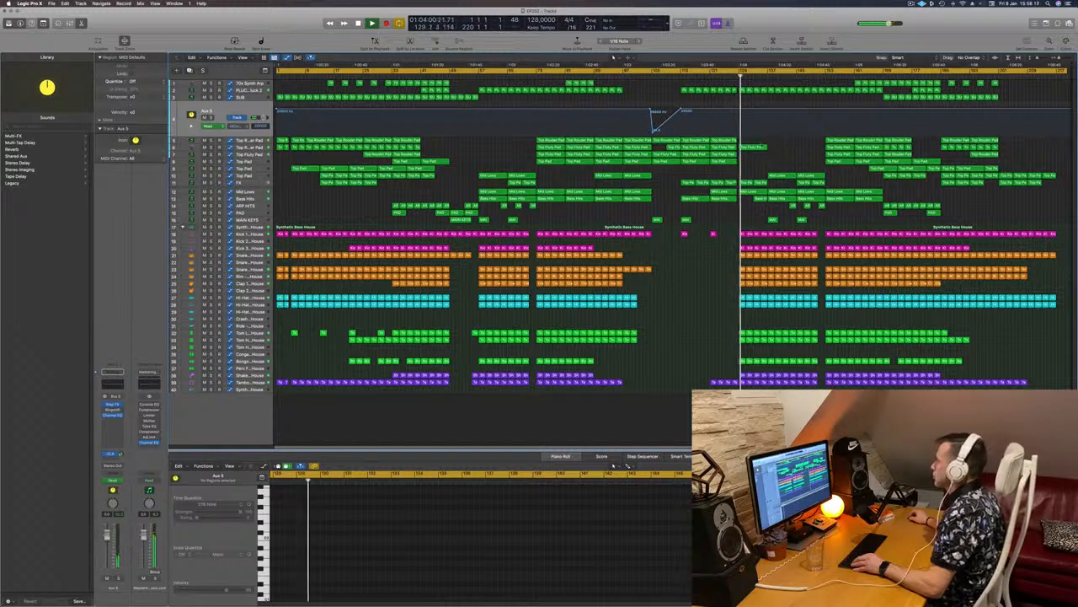
left_click(757, 147)
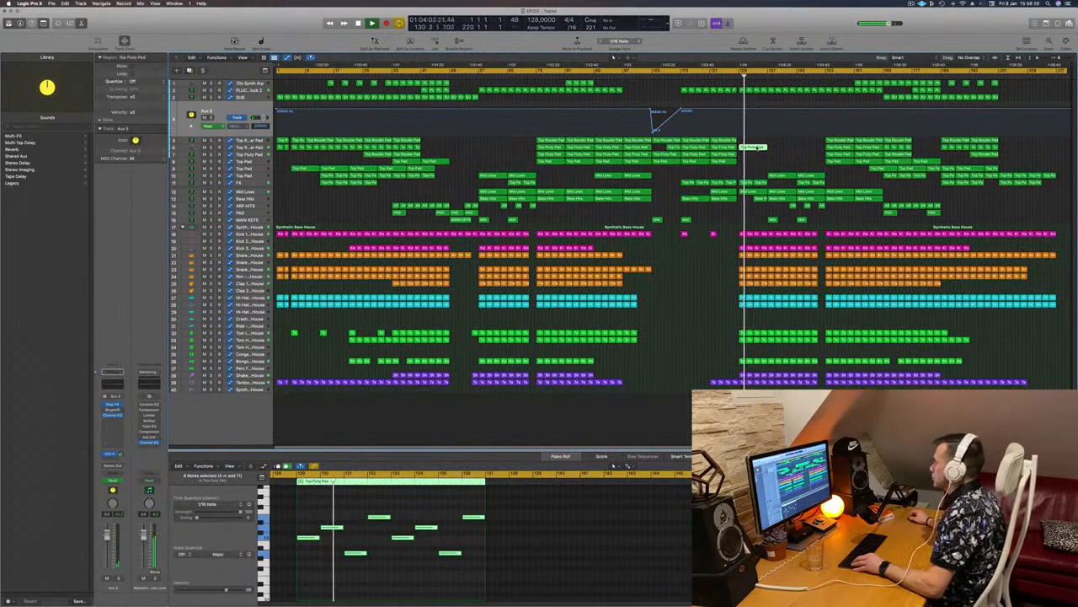
left_click_drag(757, 147, 788, 166)
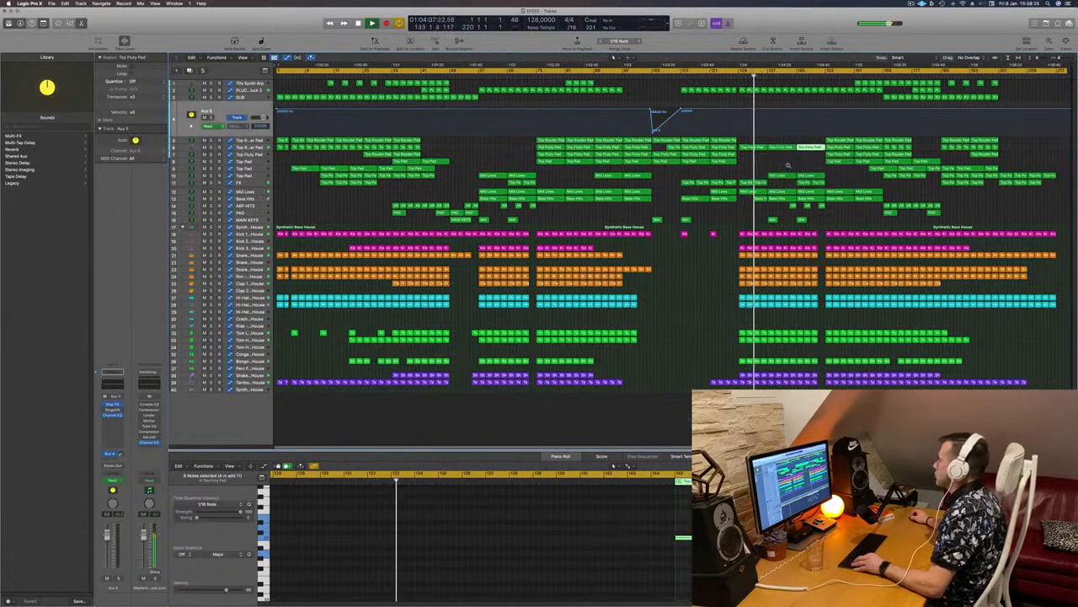
left_click(735, 177)
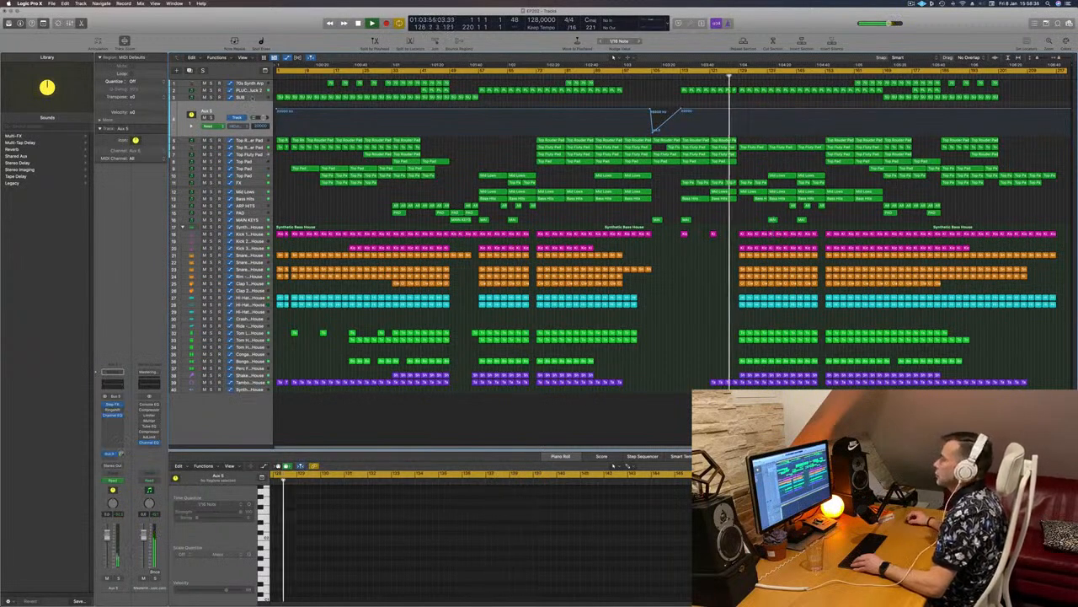
Step: Examine the Progressive Pluck 2 track's automation around bar 129 during playback
left_click(251, 98)
left_click(252, 90)
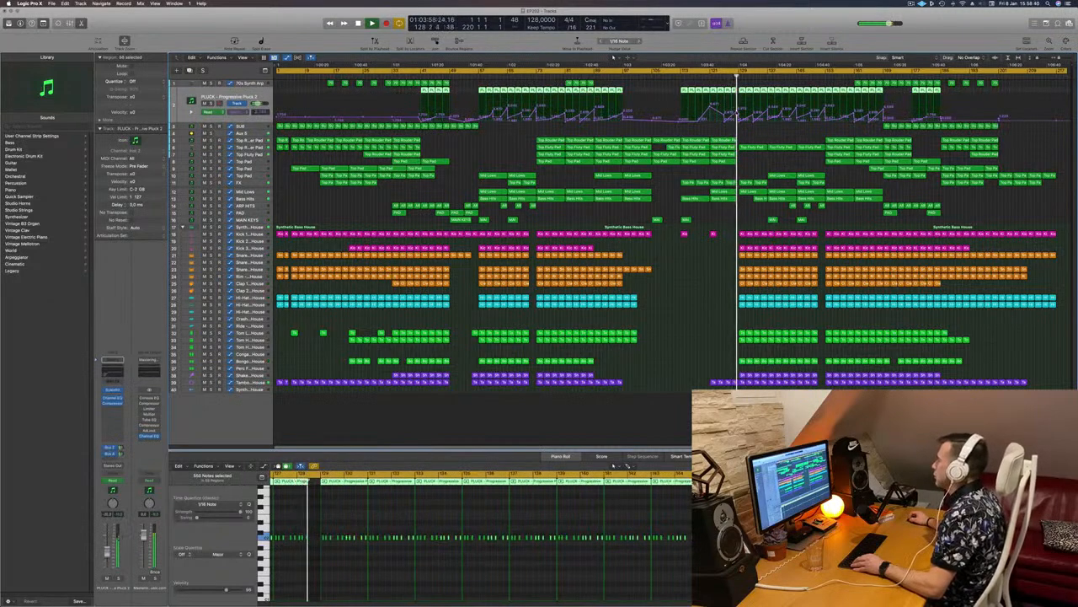
left_click(741, 112)
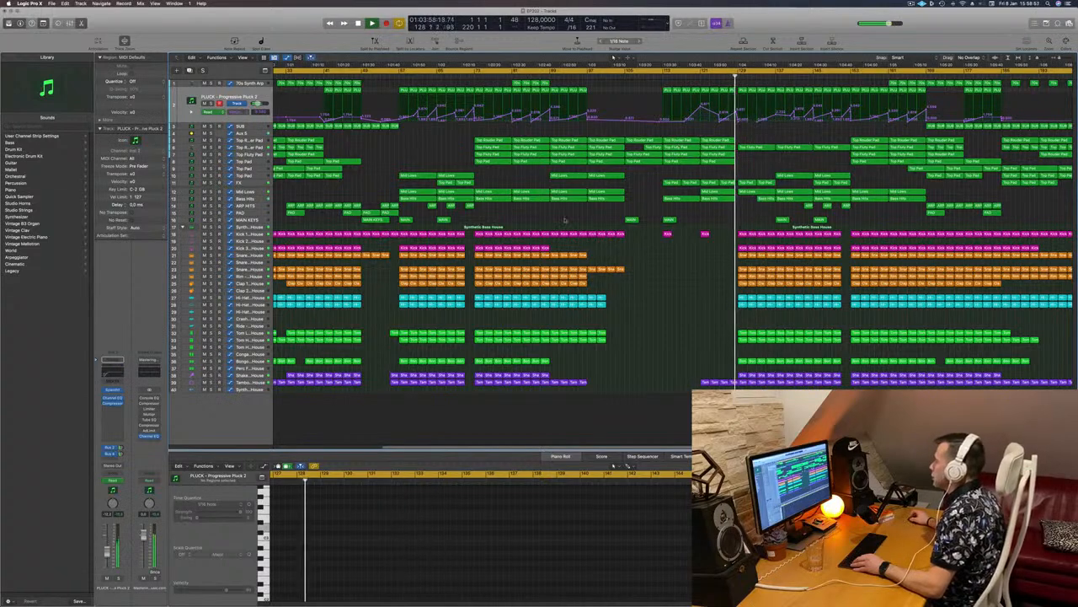
Step: Display the FX track's delay automation together with its H-Delay feedback lane around bar 129
left_click(257, 183)
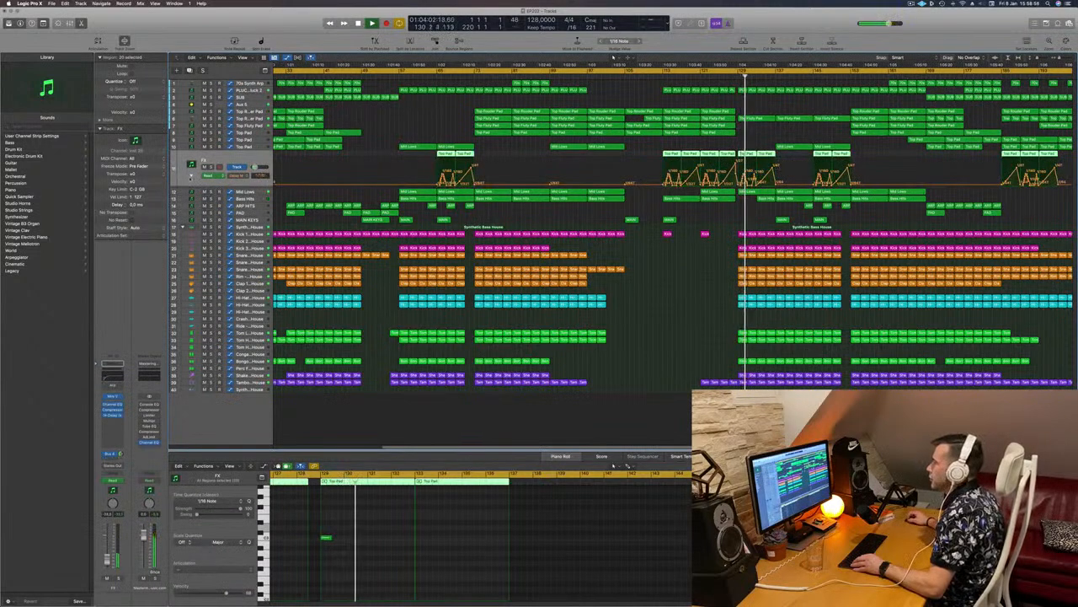
left_click(192, 176)
key("super+Right")
key("super+Right")
key("super+Right")
key("super+Right")
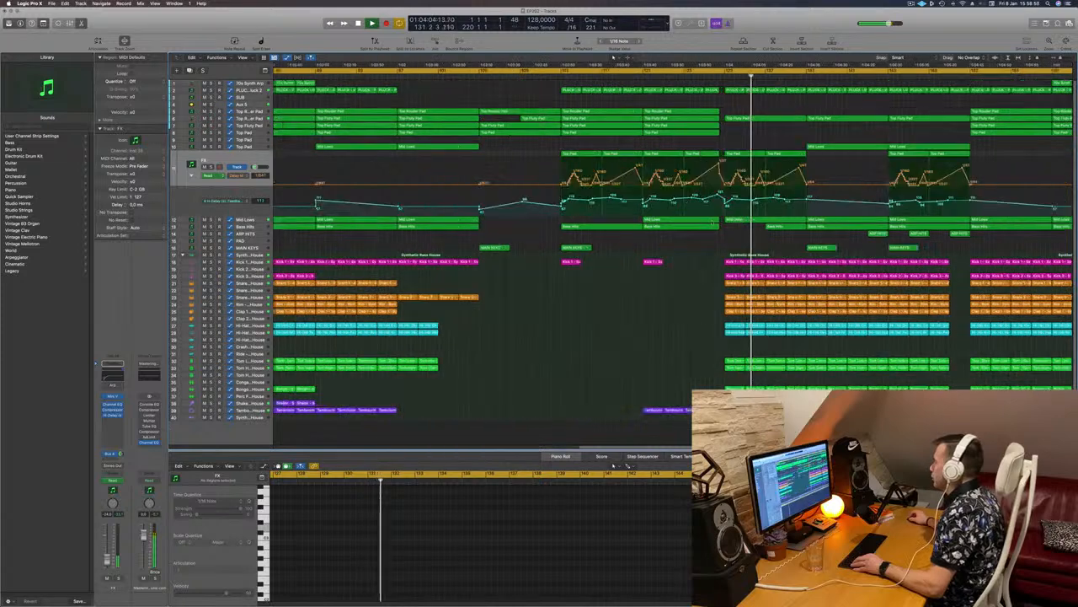
key("super+Left")
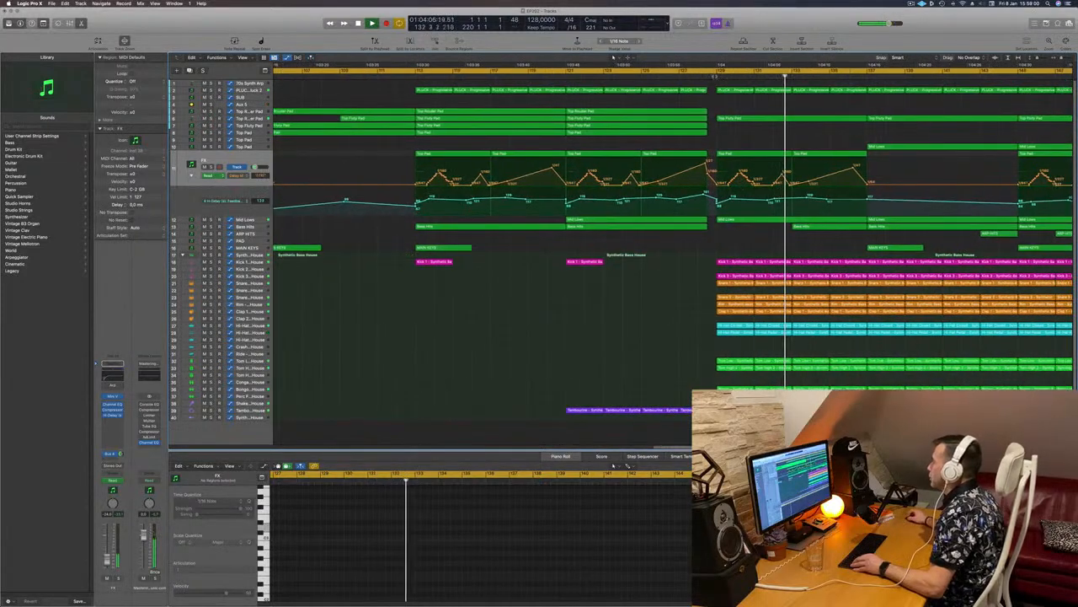
Step: Smooth the FX track's upper delay automation between bars 129 and 137, checking the track in solo
key("space")
key("space")
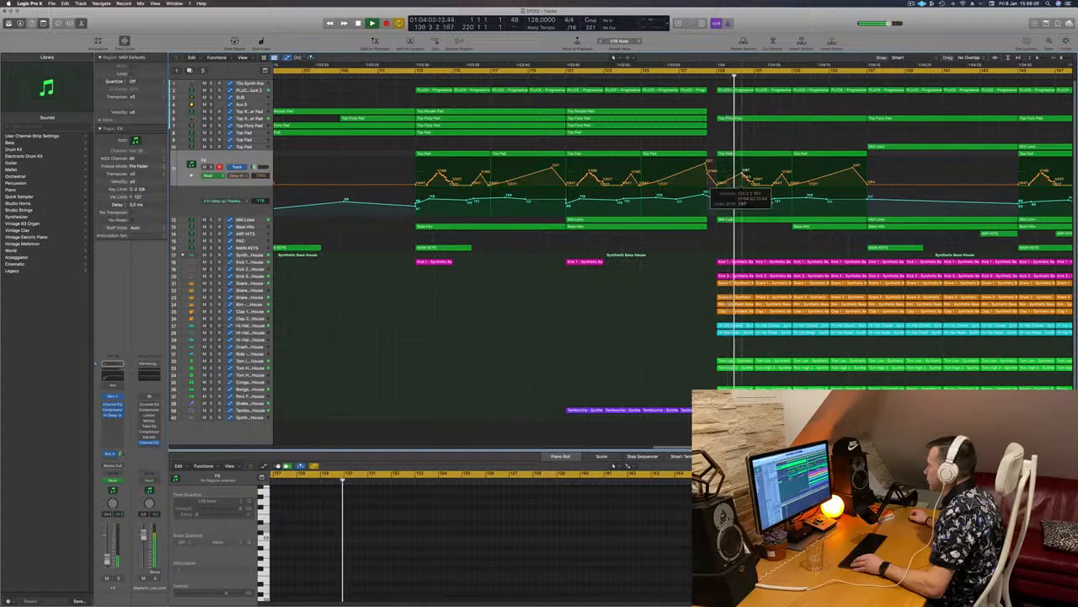
left_click_drag(796, 183, 880, 184)
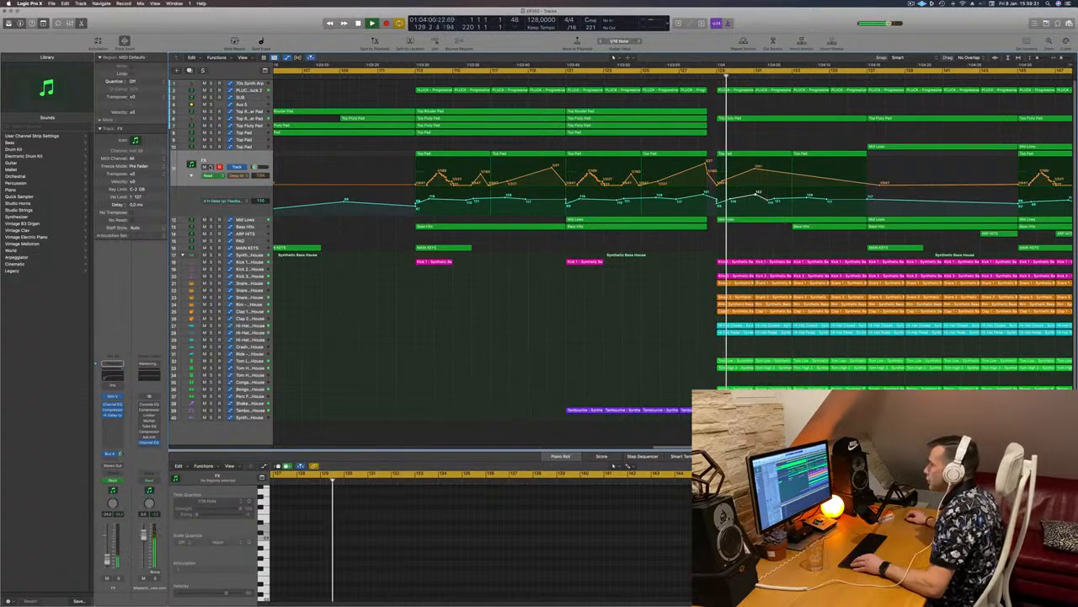
key("s")
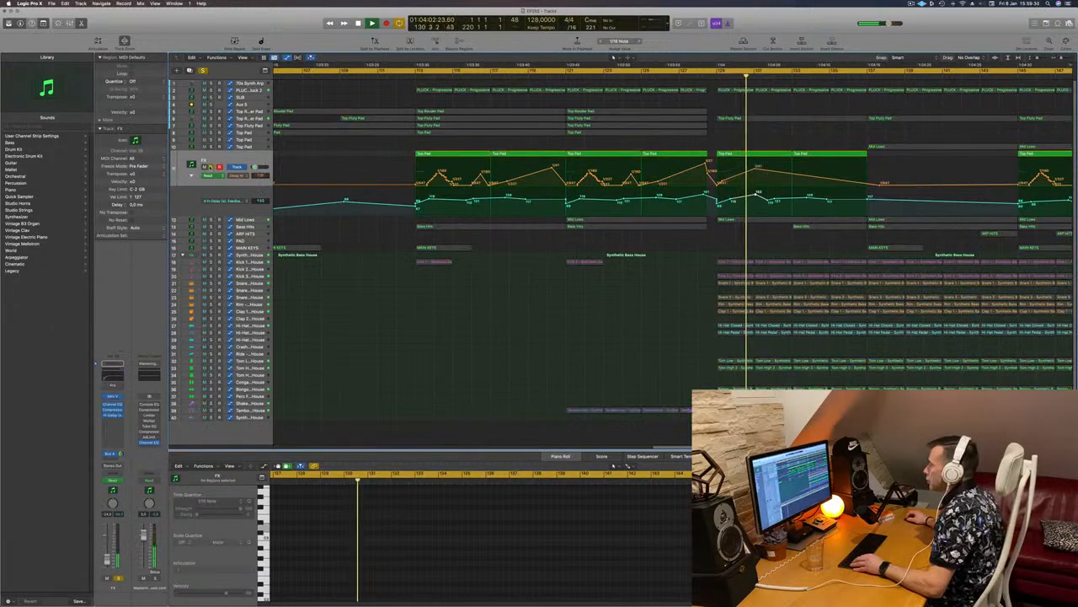
key("s")
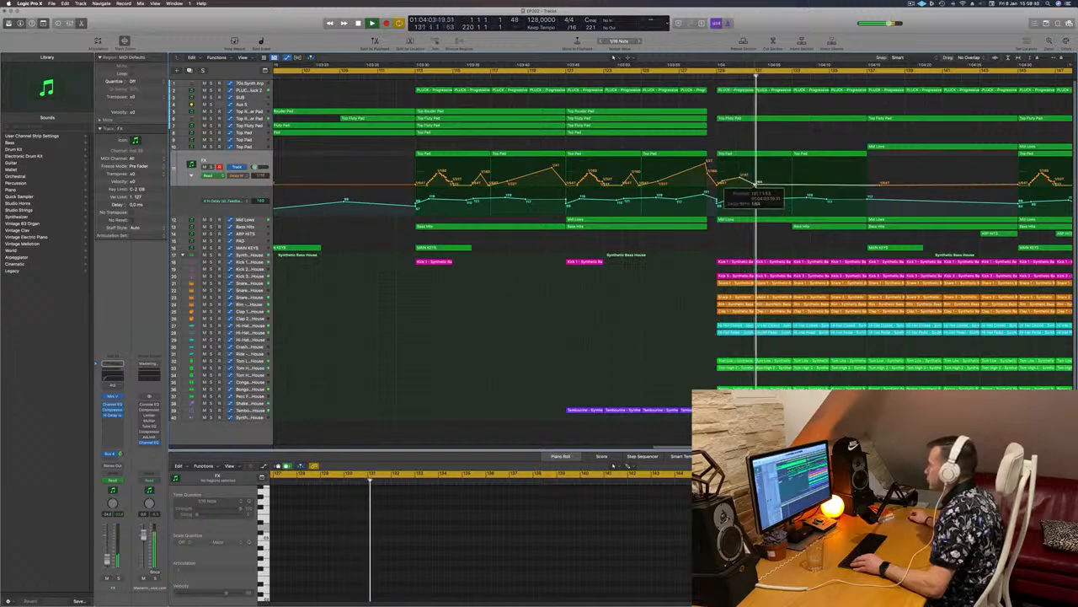
Step: Raise the FX track's upper delay automation at bars 133, 135 and 137 so it climbs gradually until bar 137
left_click(710, 76)
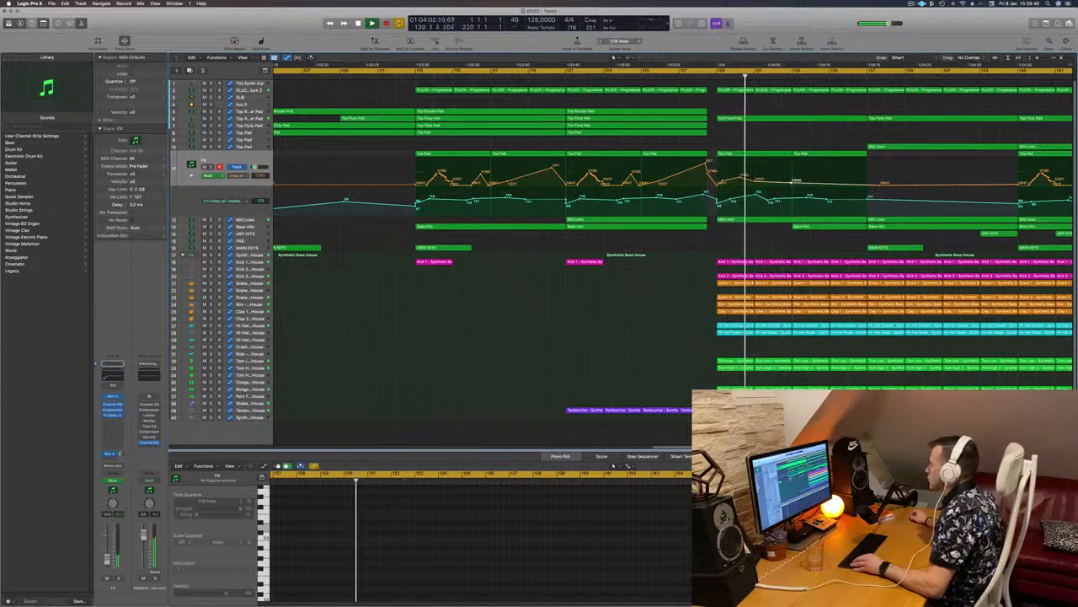
left_click_drag(791, 180, 791, 176)
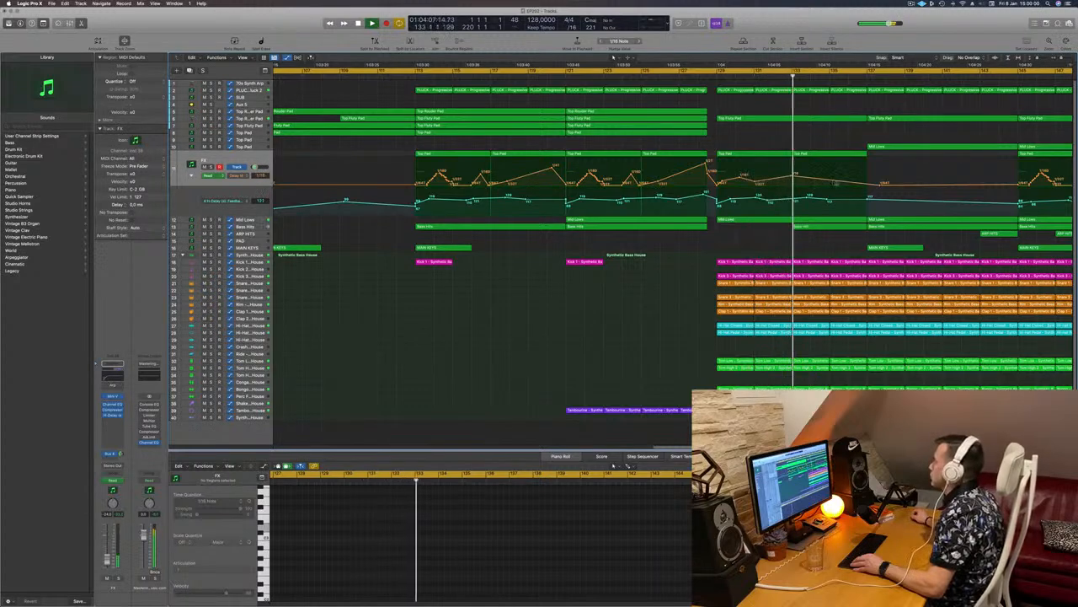
left_click_drag(837, 180, 836, 171)
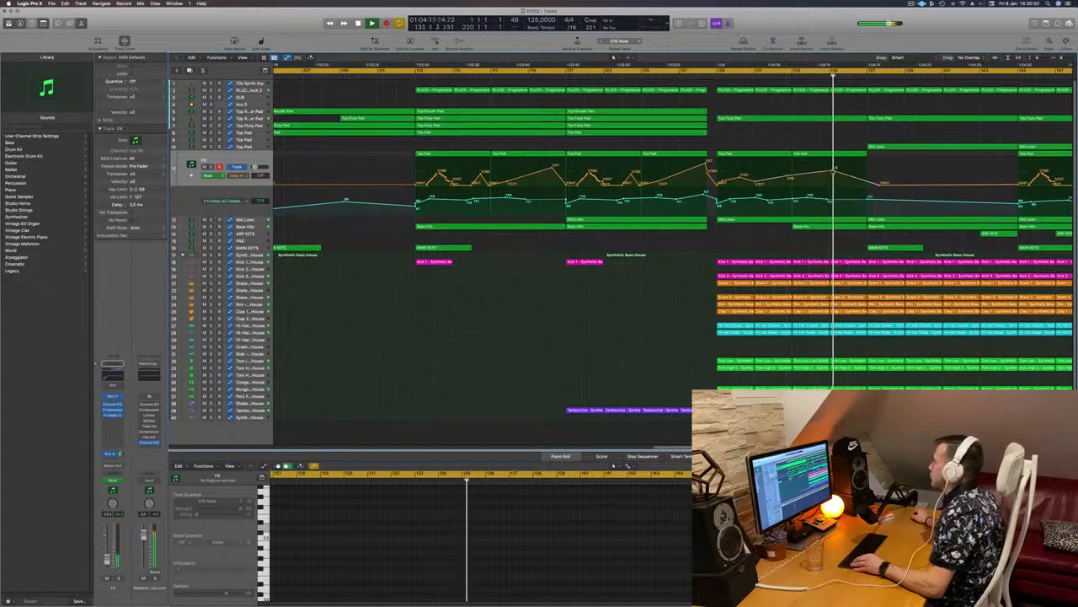
left_click_drag(792, 178, 793, 176)
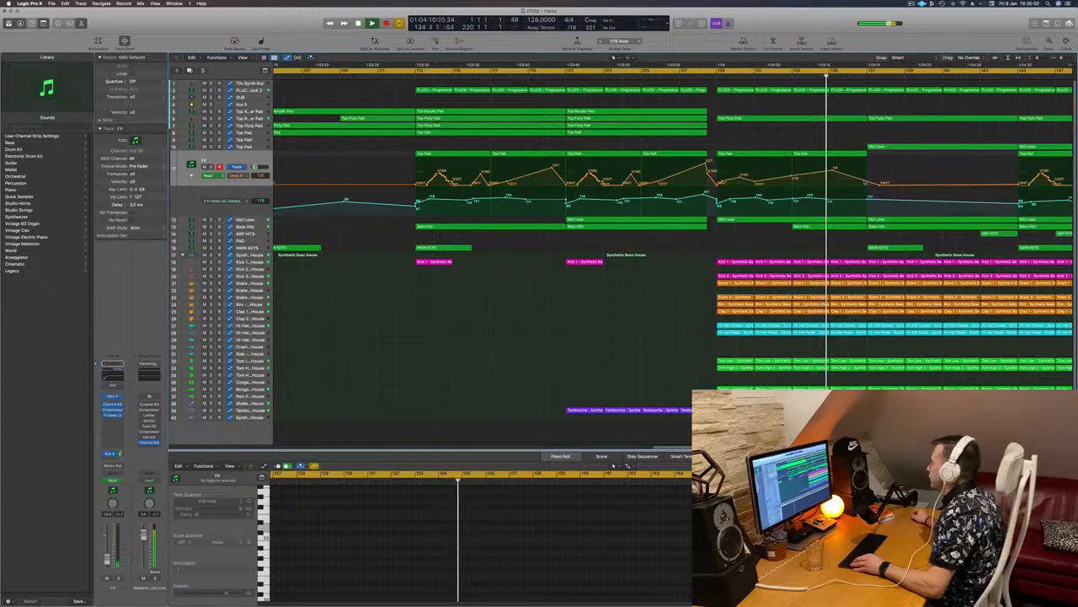
left_click_drag(865, 181, 867, 172)
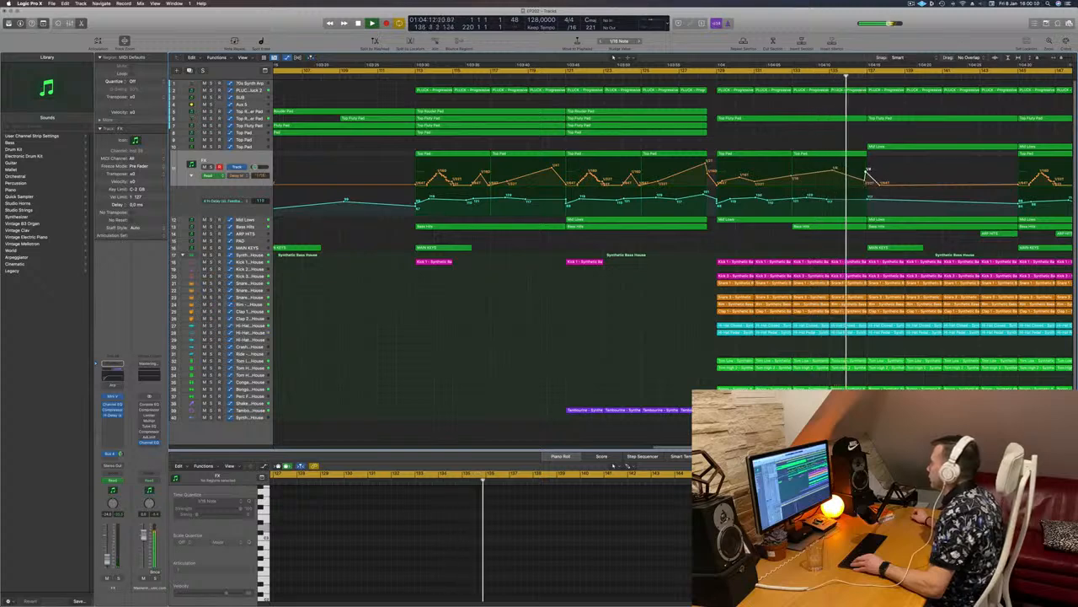
left_click(867, 173)
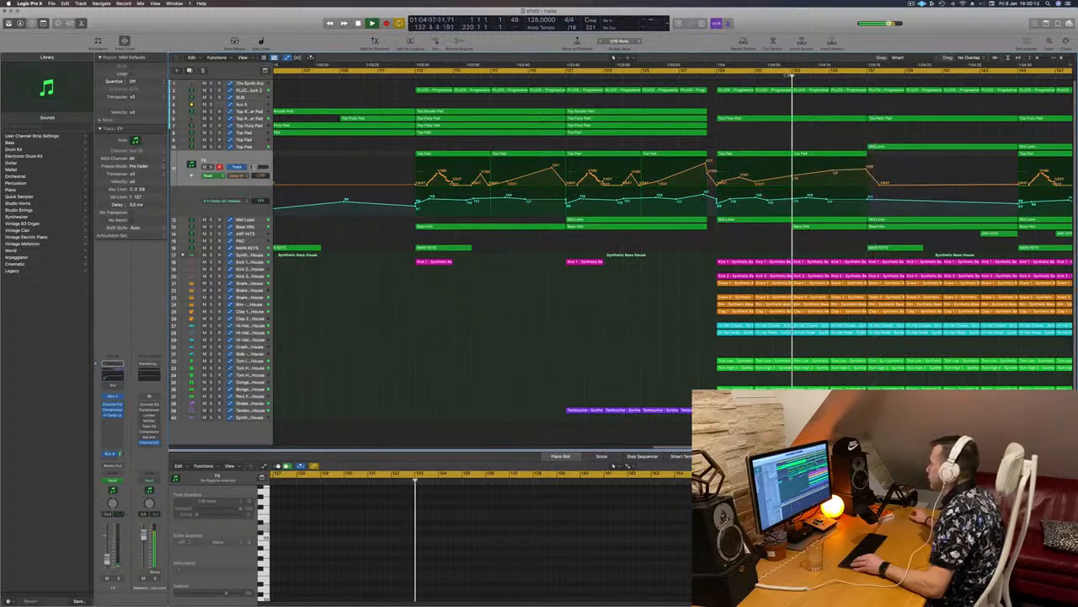
Step: Raise both FX automation lanes at bar 137 and pull the H-Delay feedback down to its minimum at about bar 138
left_click(713, 80)
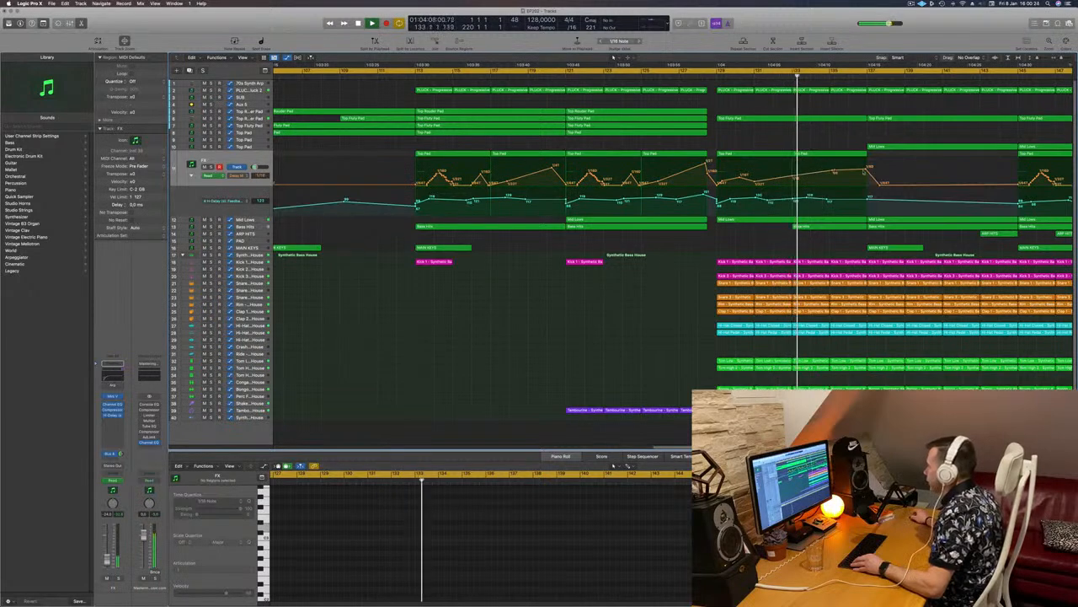
left_click_drag(867, 169, 866, 167)
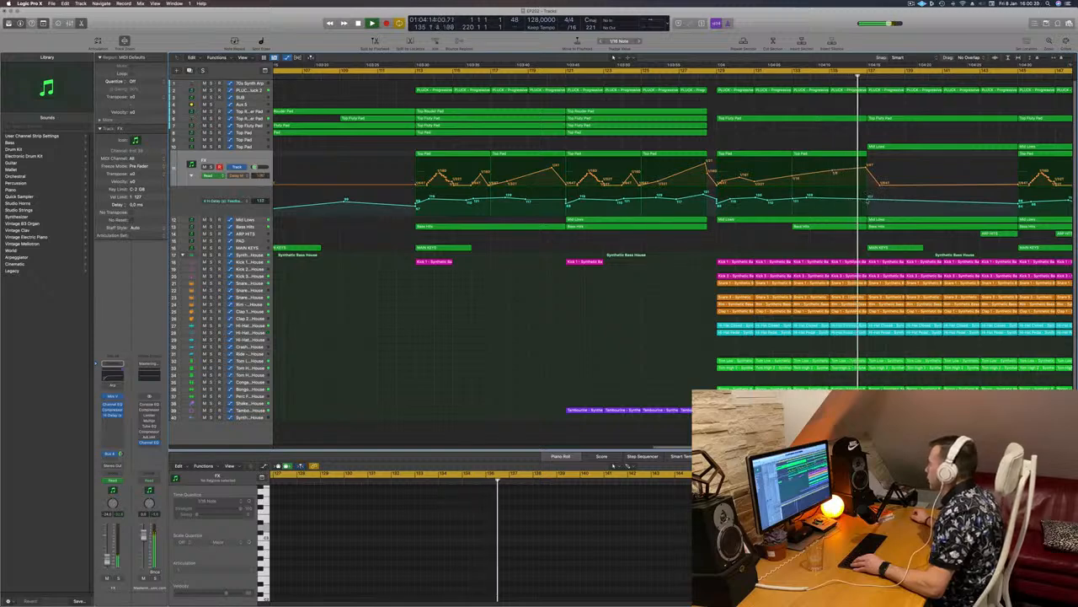
left_click_drag(867, 200, 867, 197)
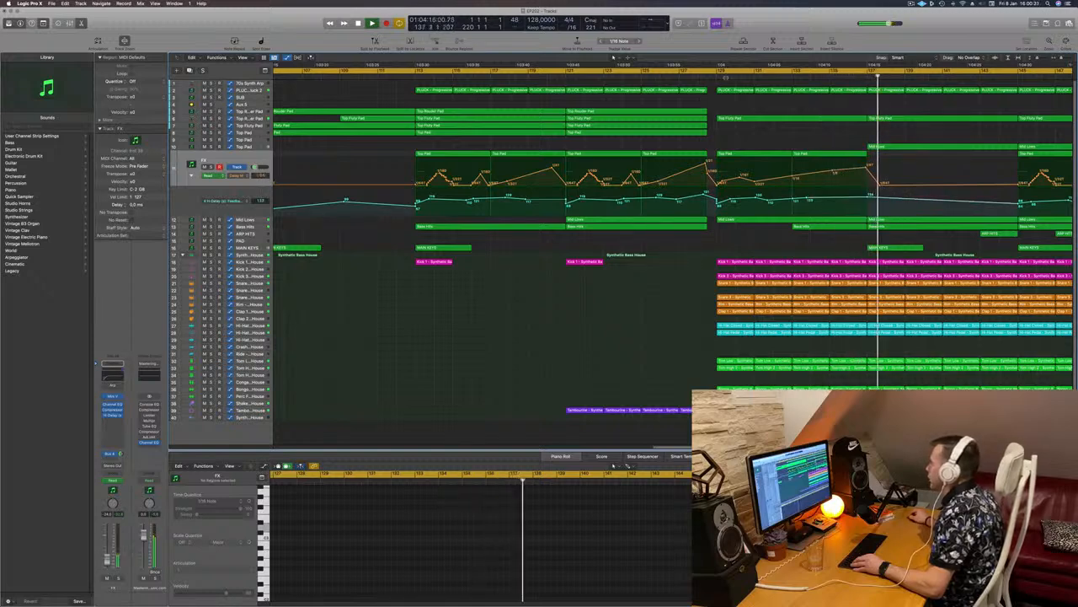
left_click(716, 72)
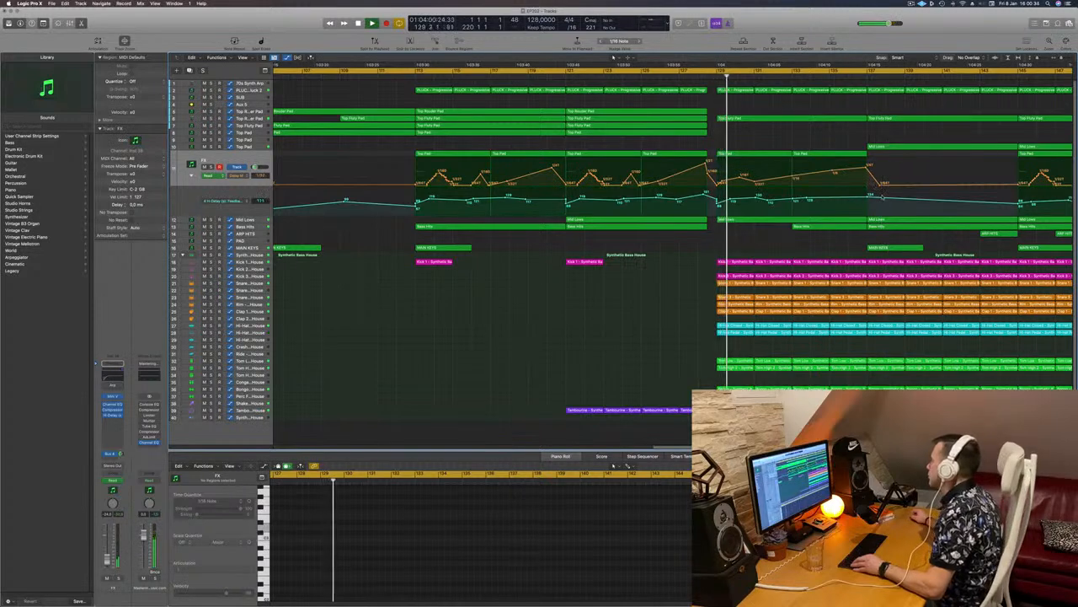
left_click_drag(883, 201, 883, 213)
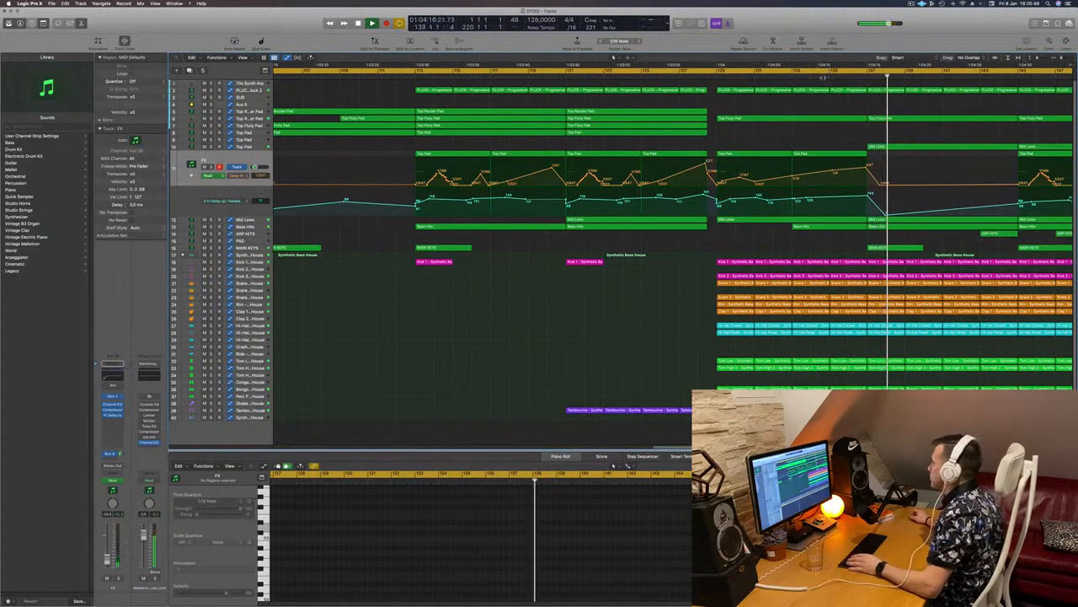
Step: Move the H-Delay feedback low point back to bar 137 for a steeper drop, and replay from about bar 128
left_click(828, 72)
left_click_drag(863, 167, 863, 169)
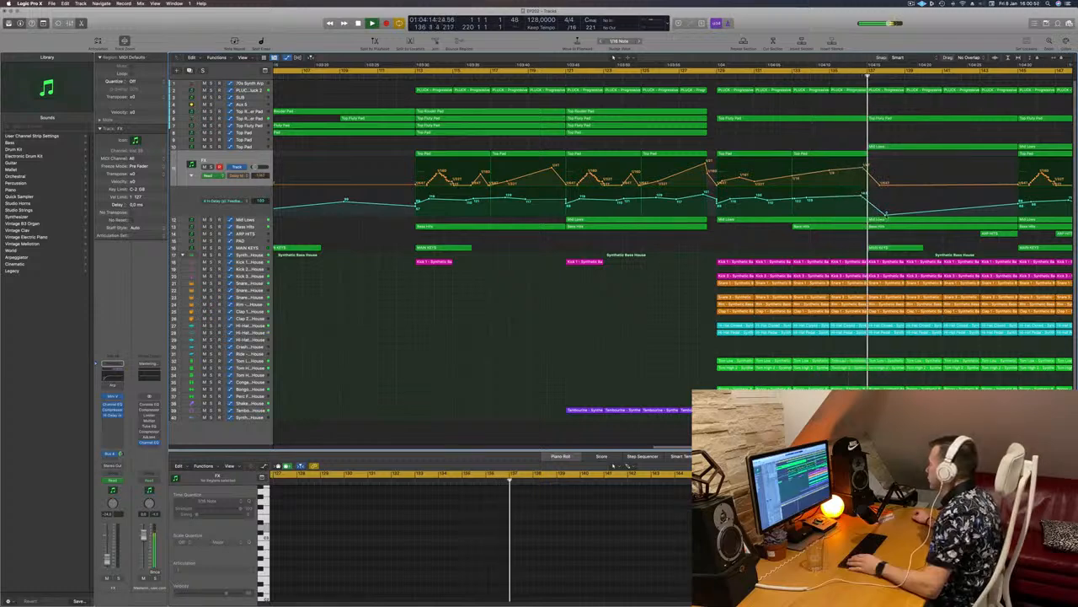
left_click_drag(882, 214, 866, 214)
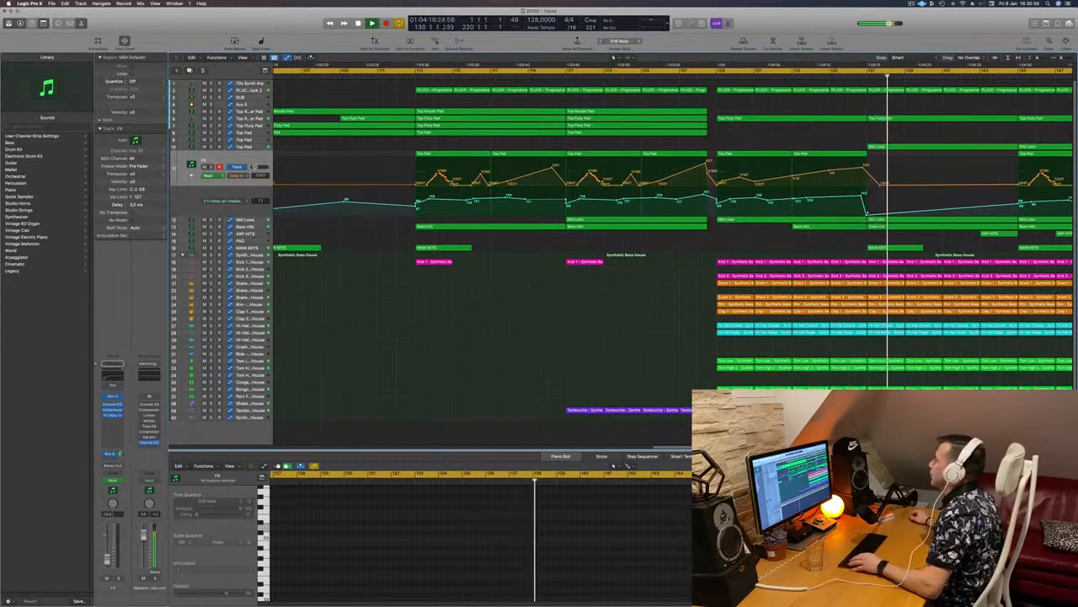
left_click(705, 76)
key("super+Left")
key("super+Left")
key("super+Left")
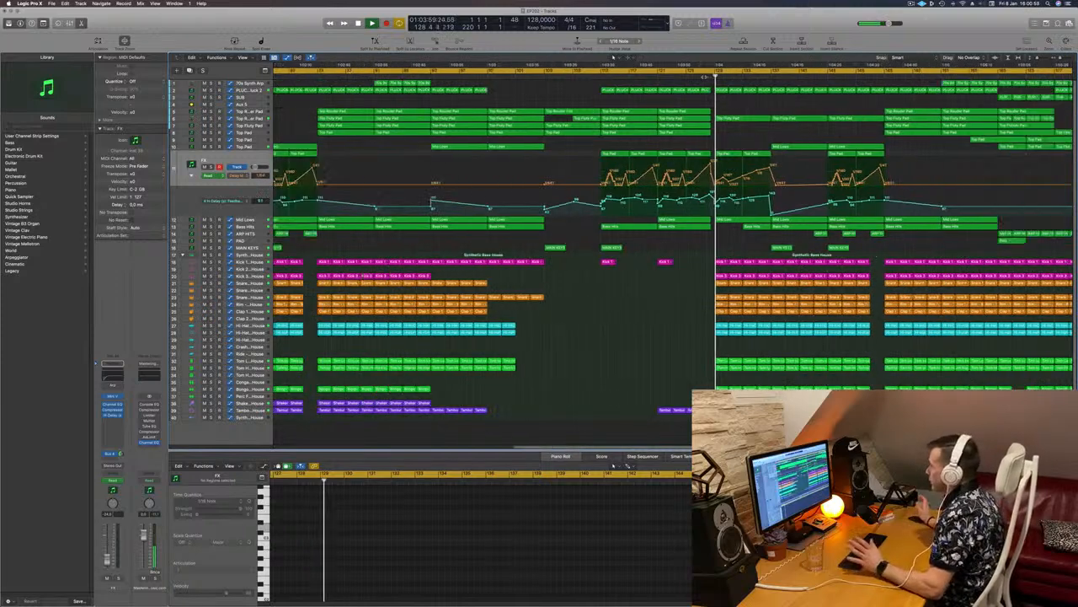